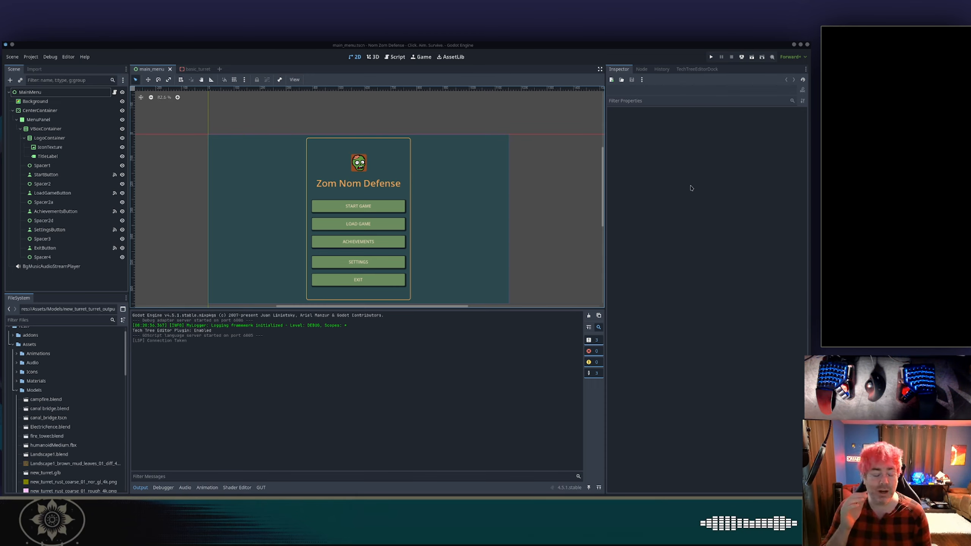
# Check the project's task board in the browser, then return to the game editor.
pyautogui.hotkey('alt', 'Tab')
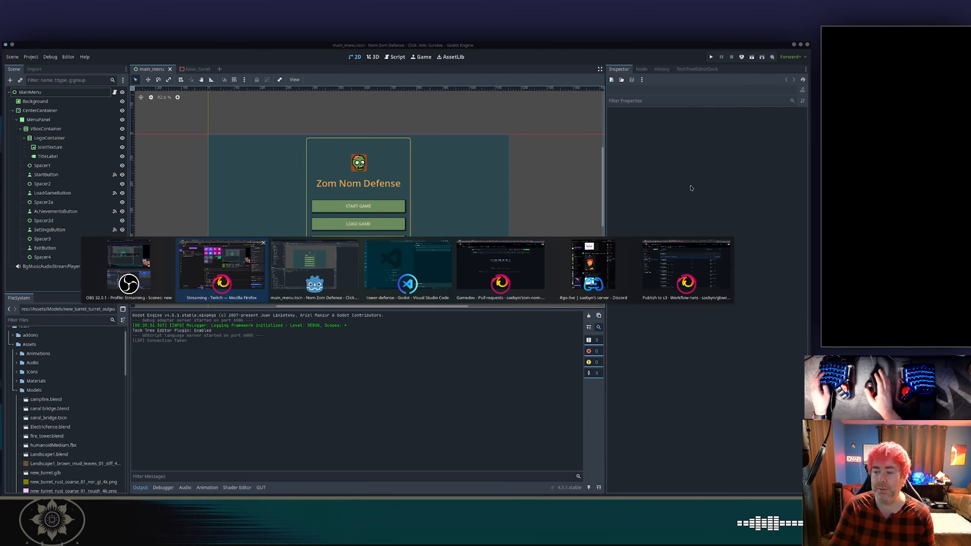
pyautogui.hotkey('alt', 'Tab')
pyautogui.hotkey('alt', 'Tab')
pyautogui.hotkey('alt', 'Tab')
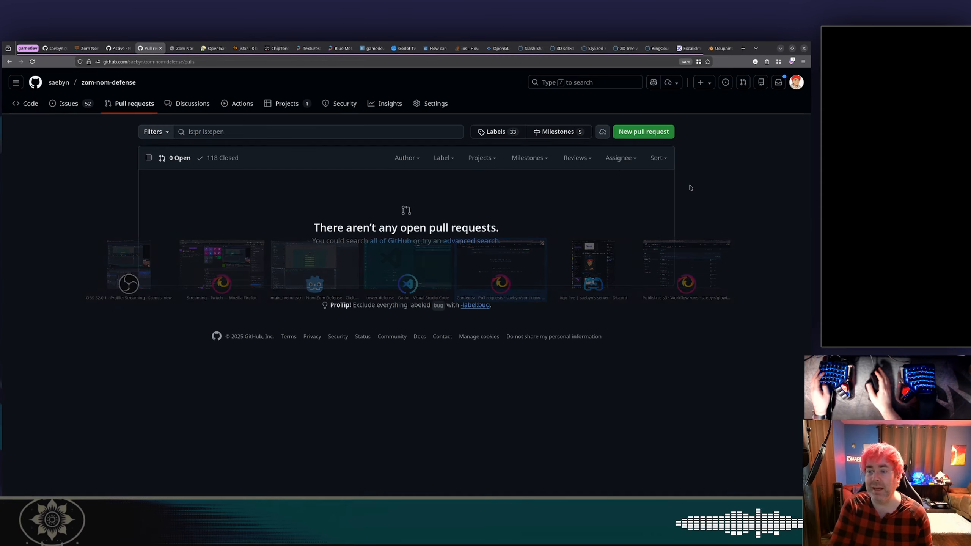
pyautogui.click(116, 48)
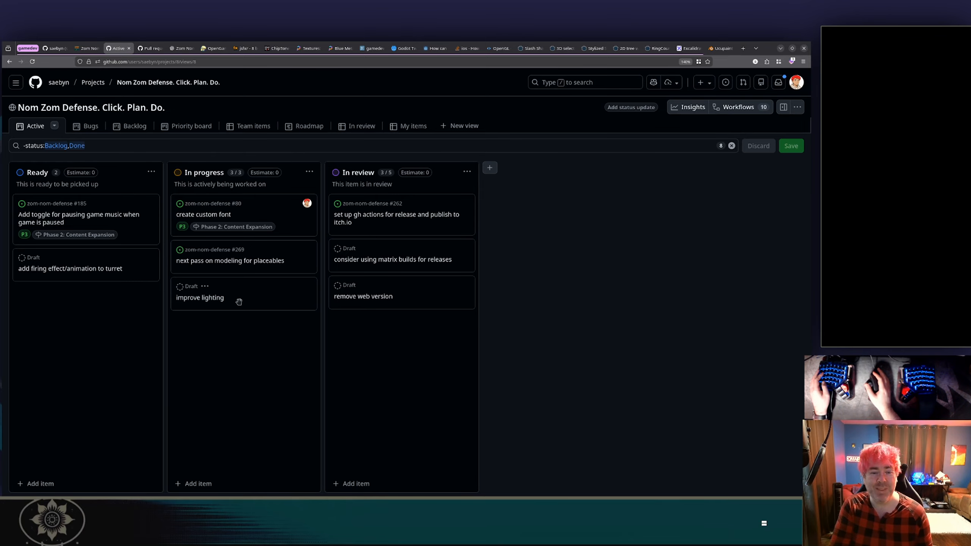
pyautogui.hotkey('alt', 'Tab')
pyautogui.hotkey('alt', 'Tab')
pyautogui.hotkey('alt', 'Tab')
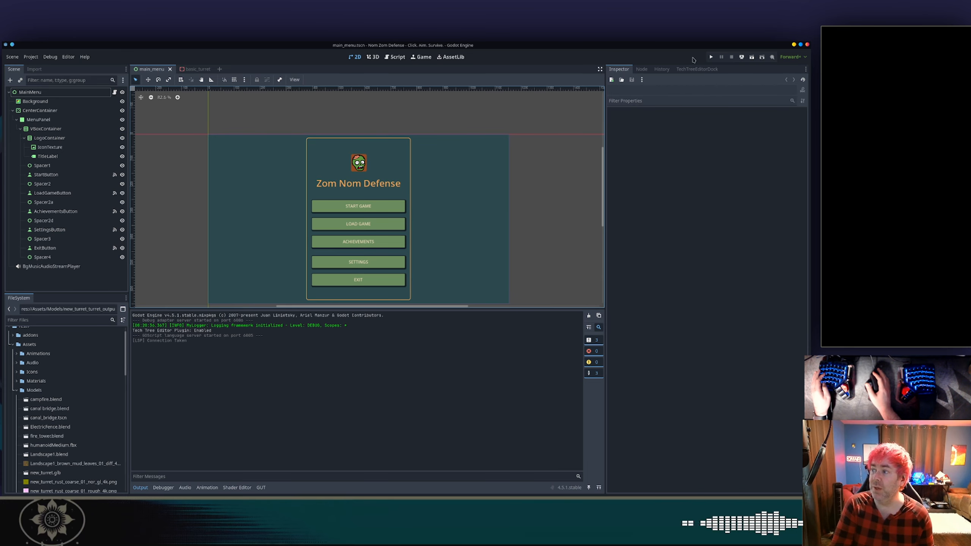
# Run the project, start the Test Scenario level from level selection, and stop the running game.
pyautogui.click(710, 57)
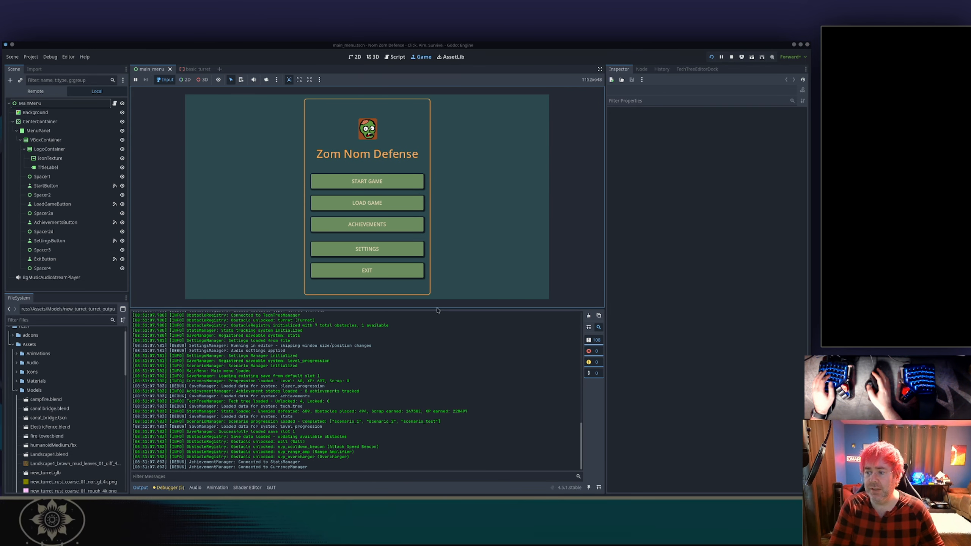
pyautogui.moveTo(436, 309); pyautogui.dragTo(440, 358)
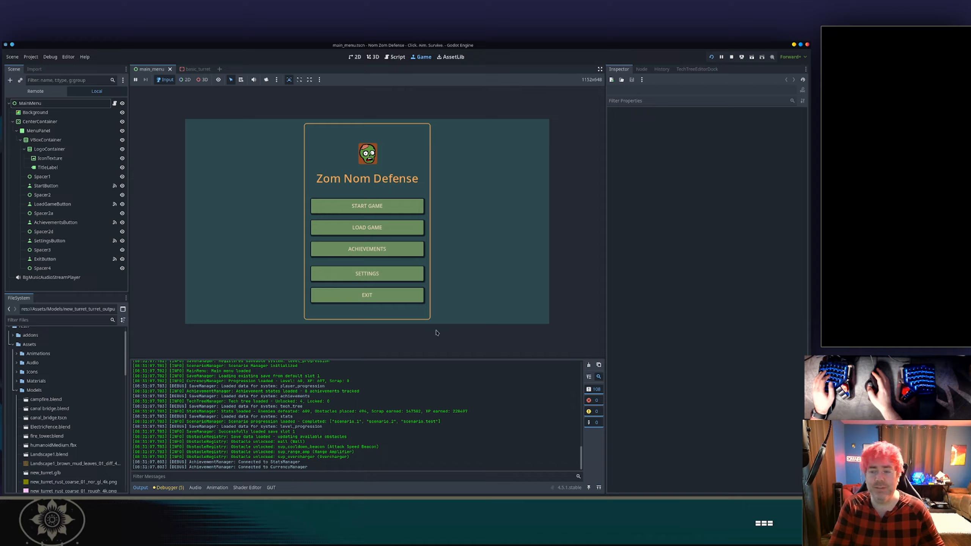
pyautogui.click(367, 206)
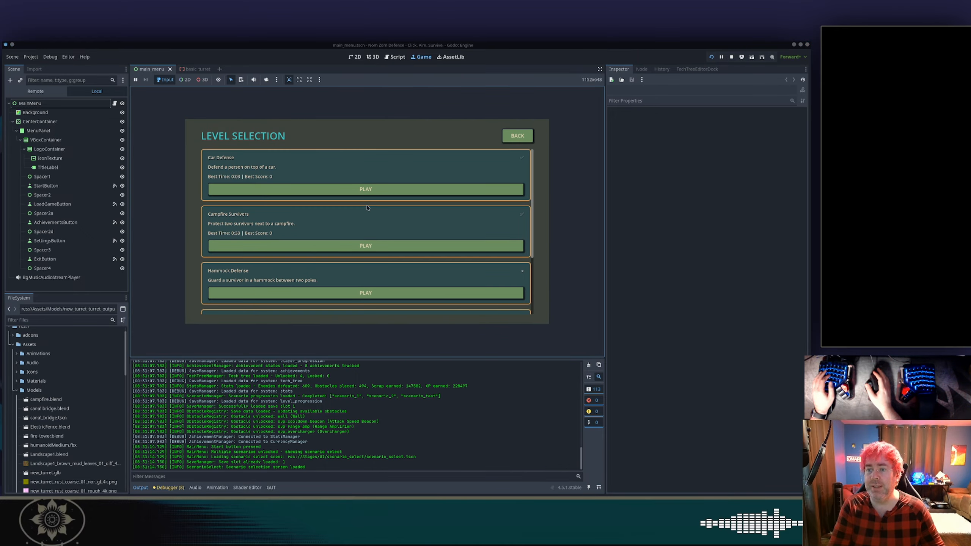
pyautogui.scroll(-3, 368, 206)
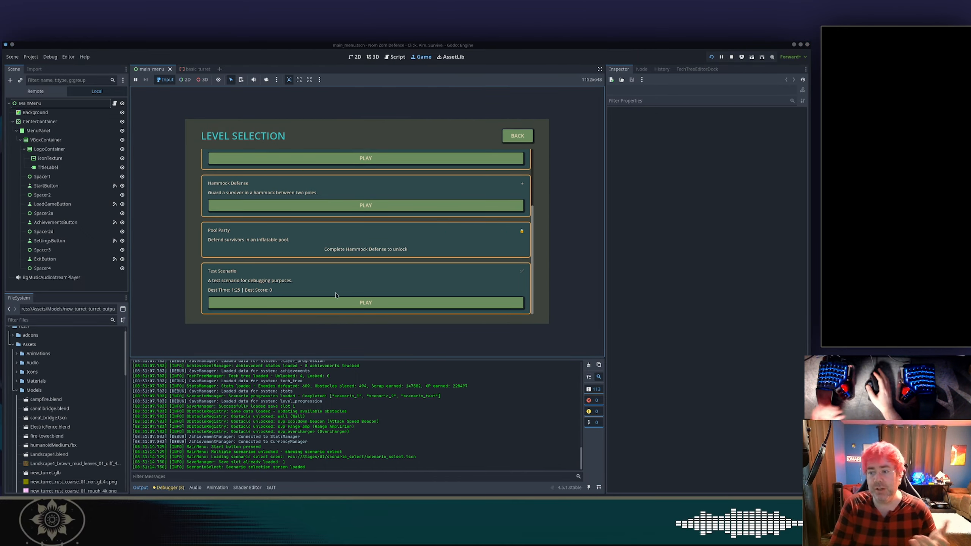
pyautogui.click(341, 303)
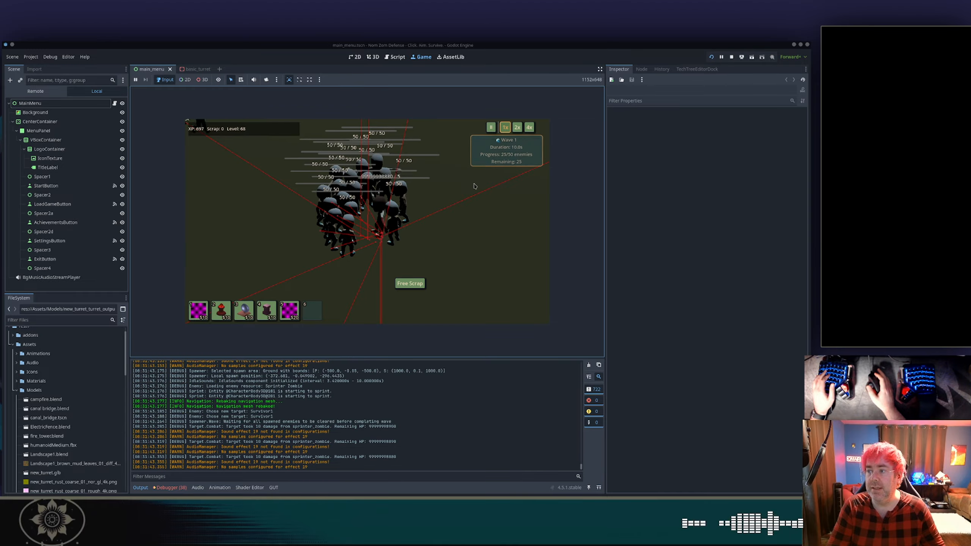
pyautogui.click(731, 57)
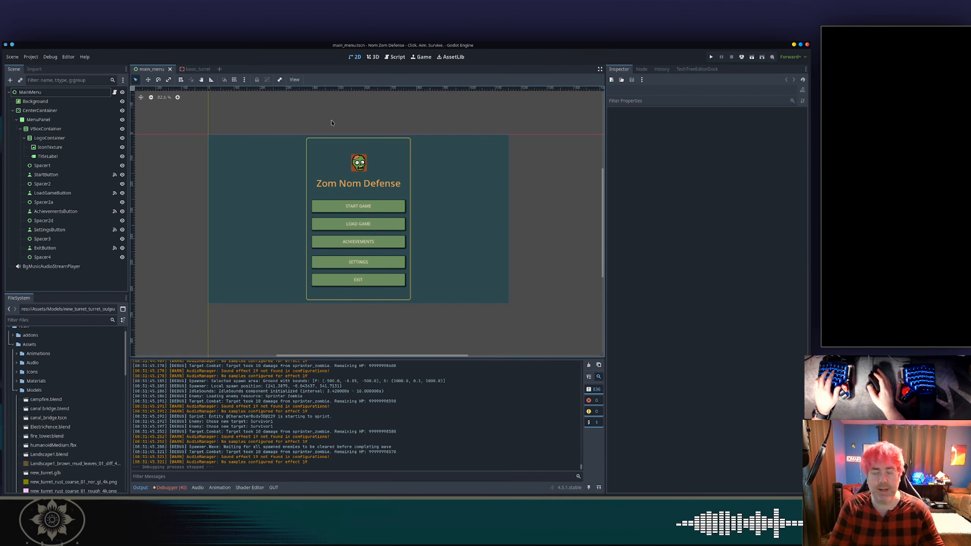
# Open scenario_test.tscn and expand the root node's Scenario Environment resource, daytime_bright.tres.
pyautogui.hotkey('alt', 'shift', 'o')
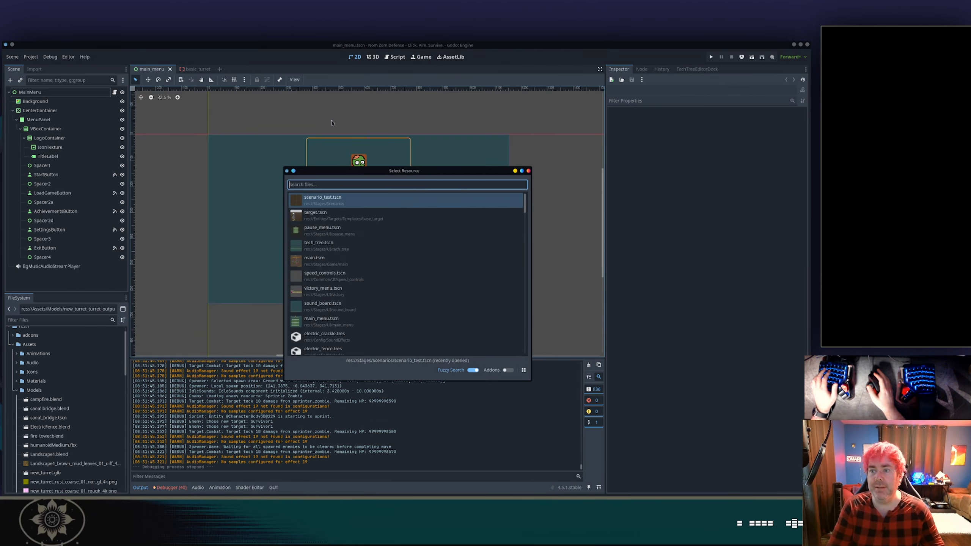
pyautogui.click(341, 203)
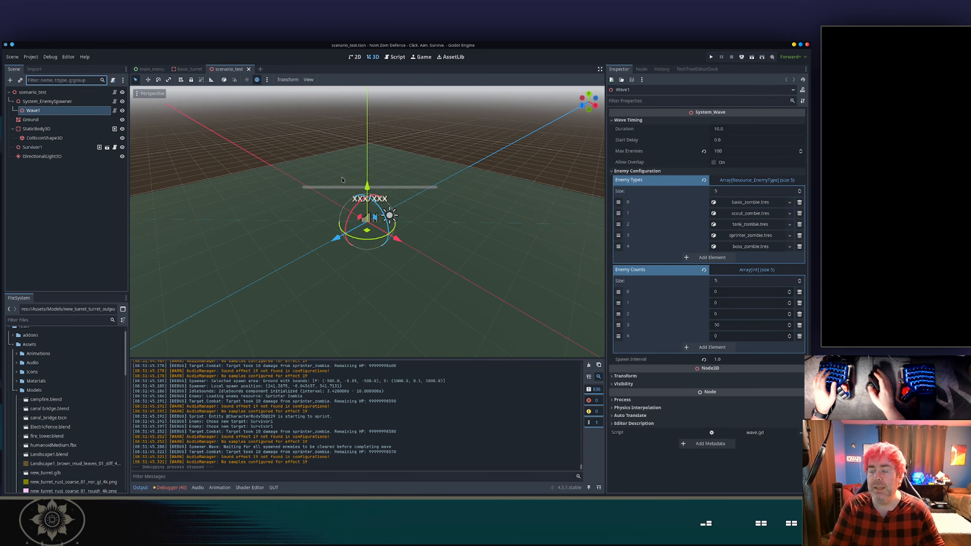
pyautogui.click(323, 111)
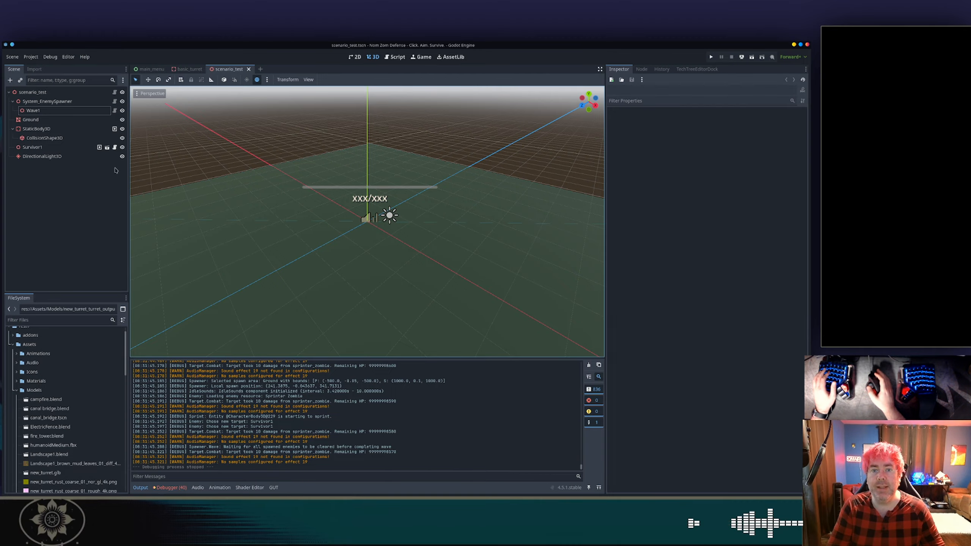
pyautogui.click(67, 164)
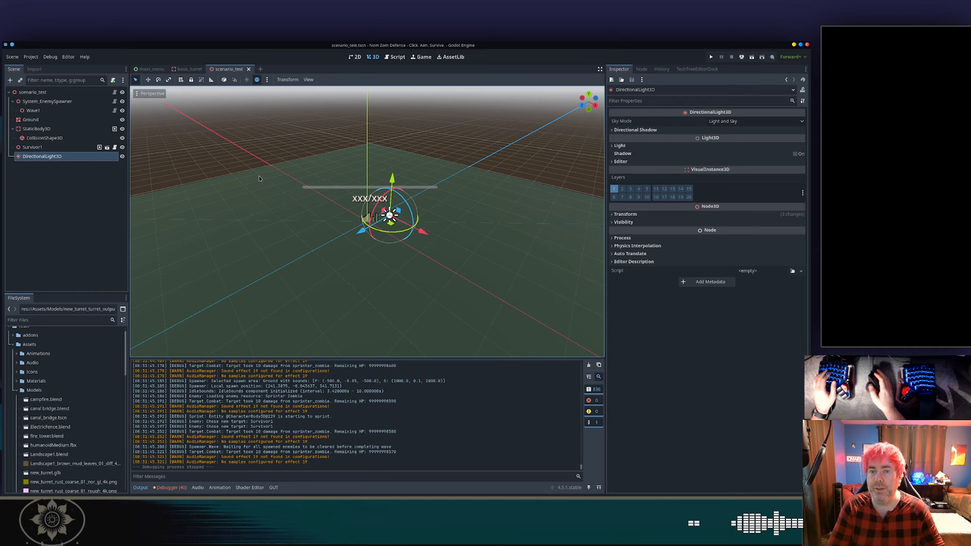
pyautogui.click(53, 92)
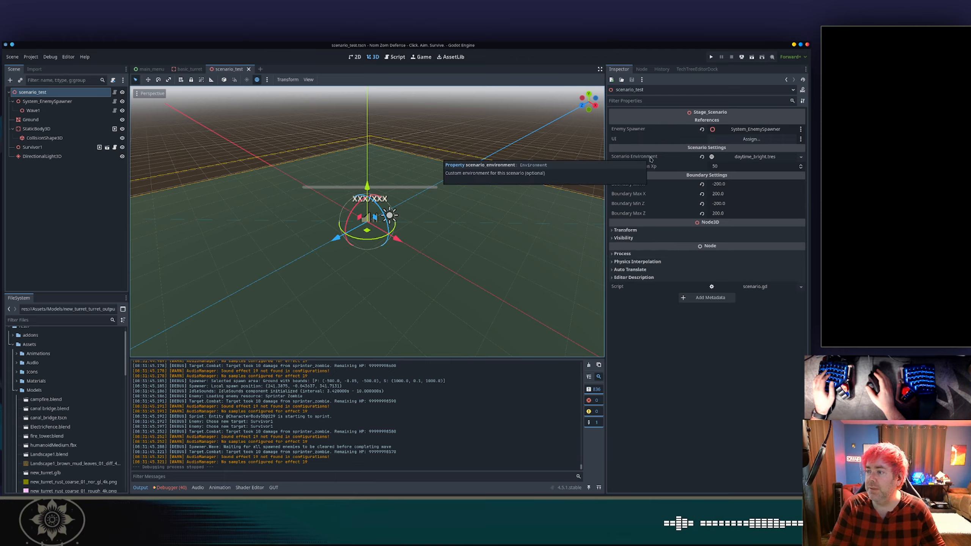
pyautogui.click(764, 160)
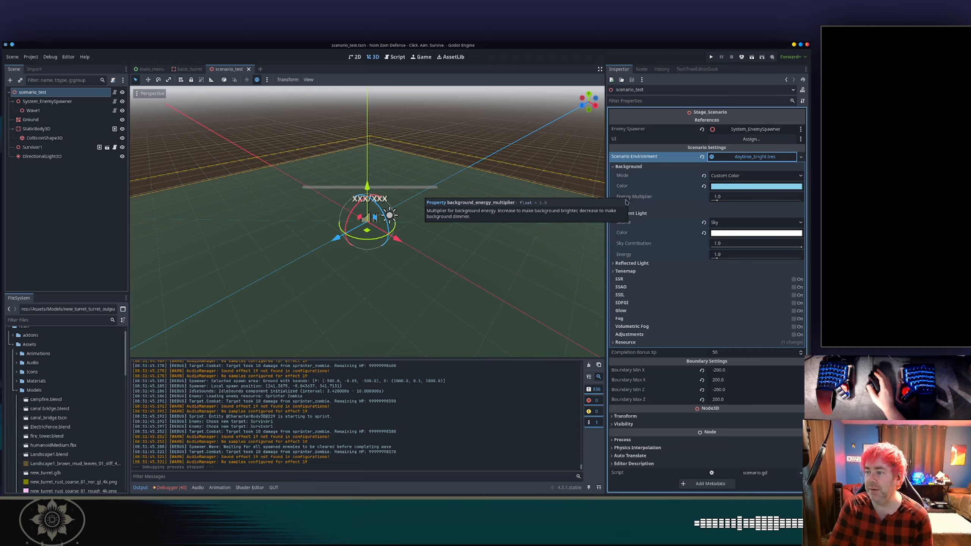
# Assign a new Sky resource to the scenario environment's Sky property.
pyautogui.click(665, 206)
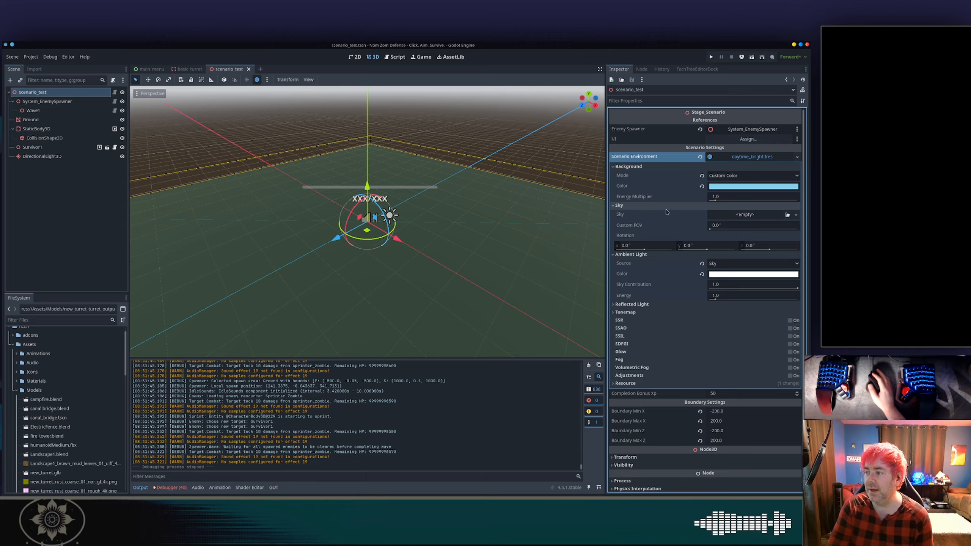
pyautogui.click(742, 215)
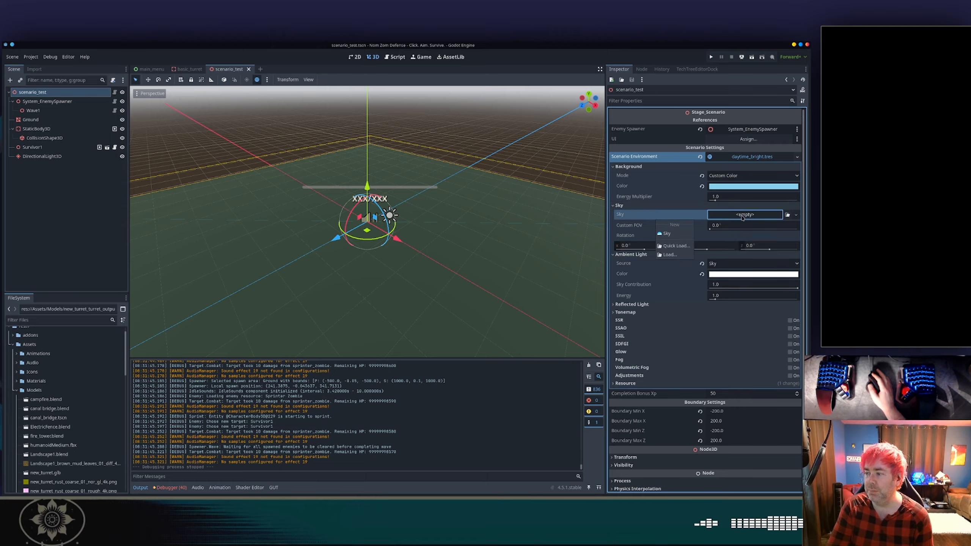
pyautogui.click(668, 233)
pyautogui.click(743, 215)
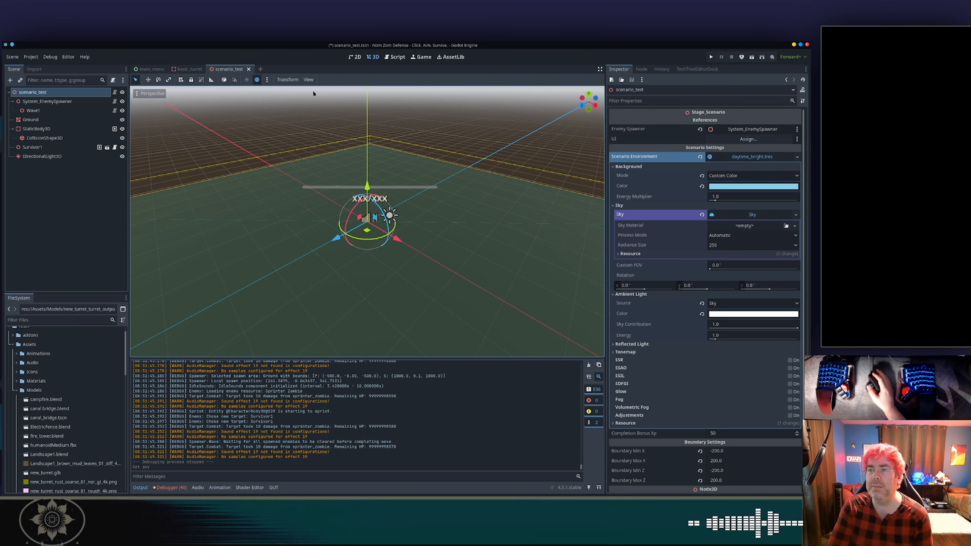
# Toggle the 3D viewport's preview environment and look closer at the scene.
pyautogui.click(307, 80)
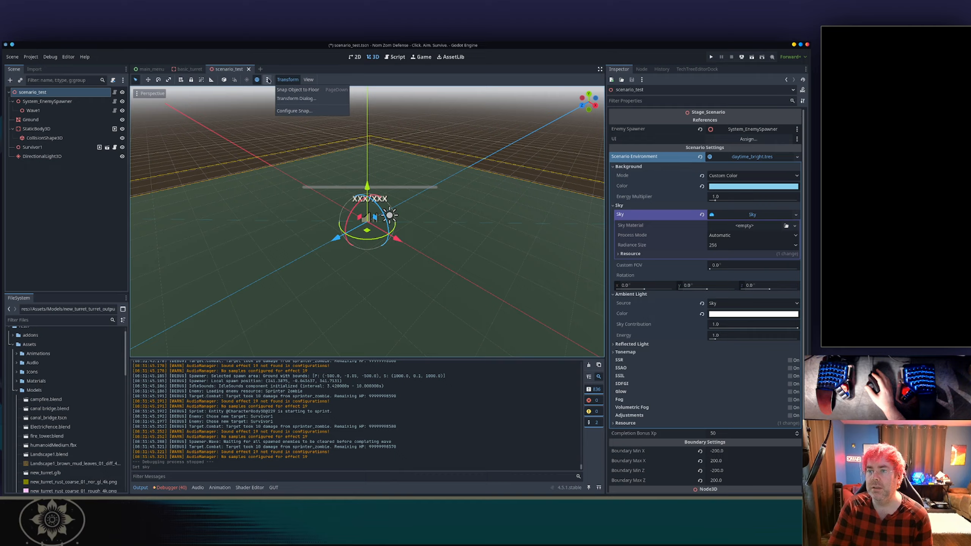
pyautogui.click(269, 80)
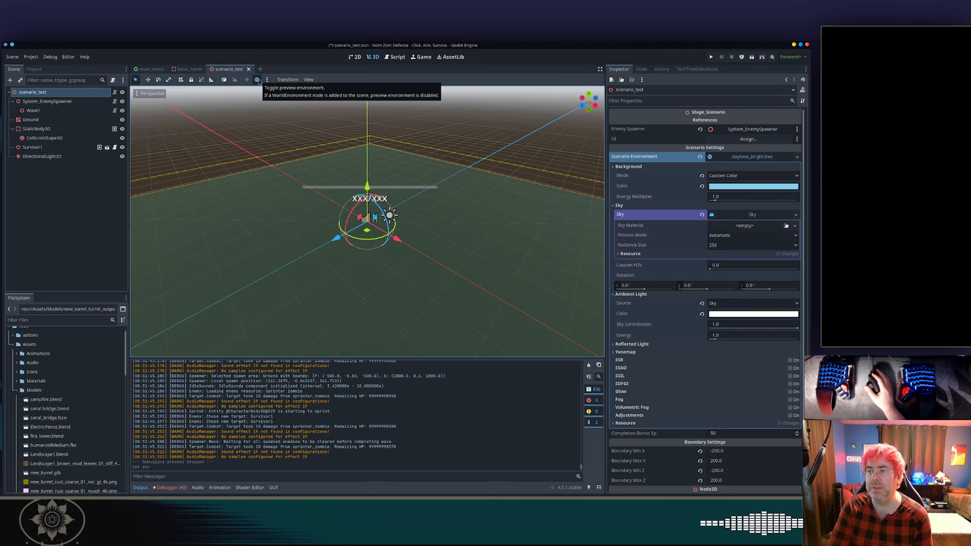
pyautogui.click(258, 80)
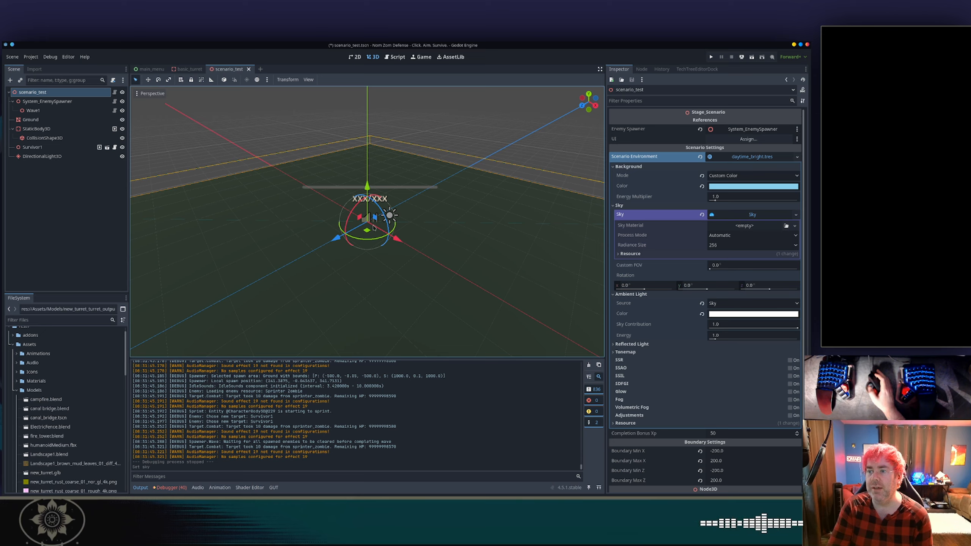
pyautogui.scroll(5, 376, 228)
pyautogui.moveTo(375, 229); pyautogui.dragTo(469, 236, button='middle')
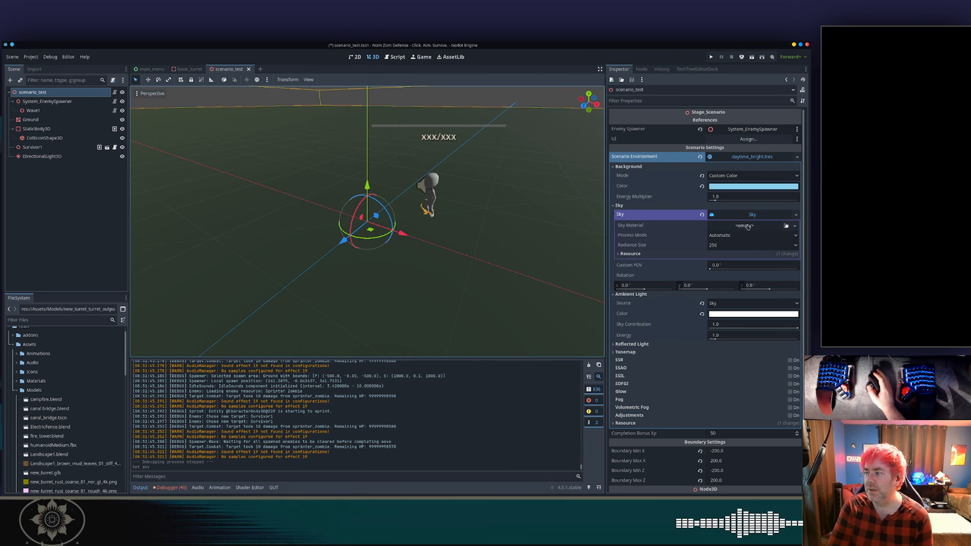
# Revert the environment's Sky property to empty and toggle the viewport preview environment again.
pyautogui.click(702, 215)
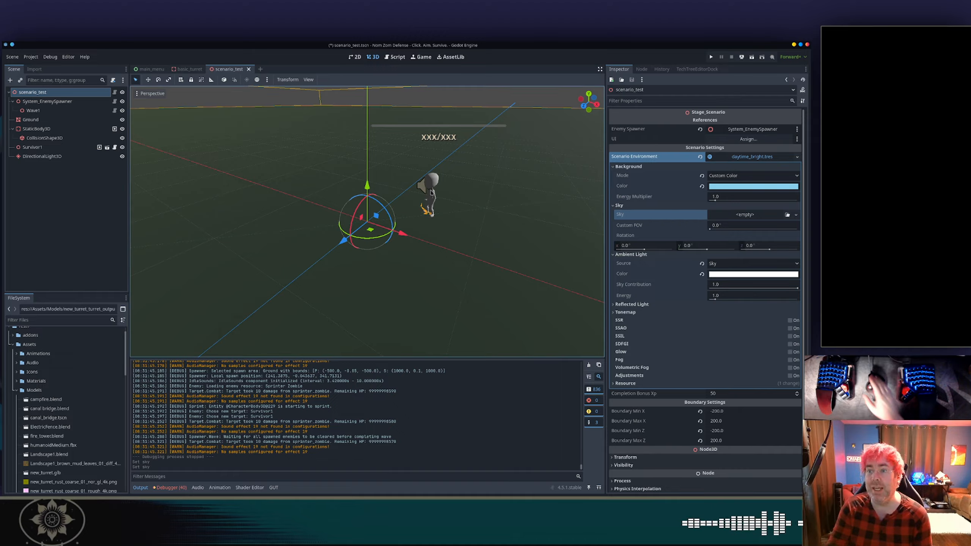
pyautogui.click(256, 80)
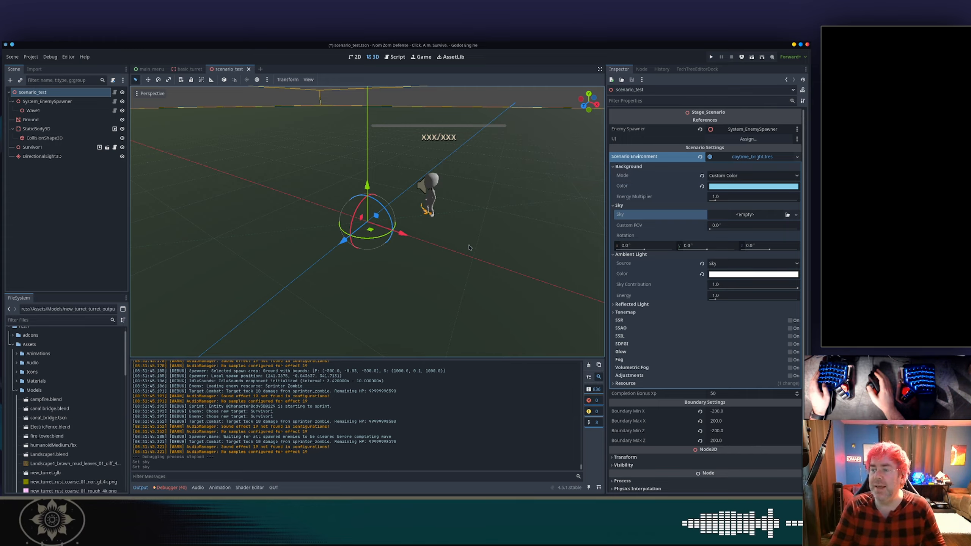
# Switch to the code editor and search the project for scenario_environment.
pyautogui.hotkey('alt', 'Tab')
pyautogui.hotkey('alt', 'Tab')
pyautogui.hotkey('alt', 'Tab')
pyautogui.hotkey('alt', 'Tab')
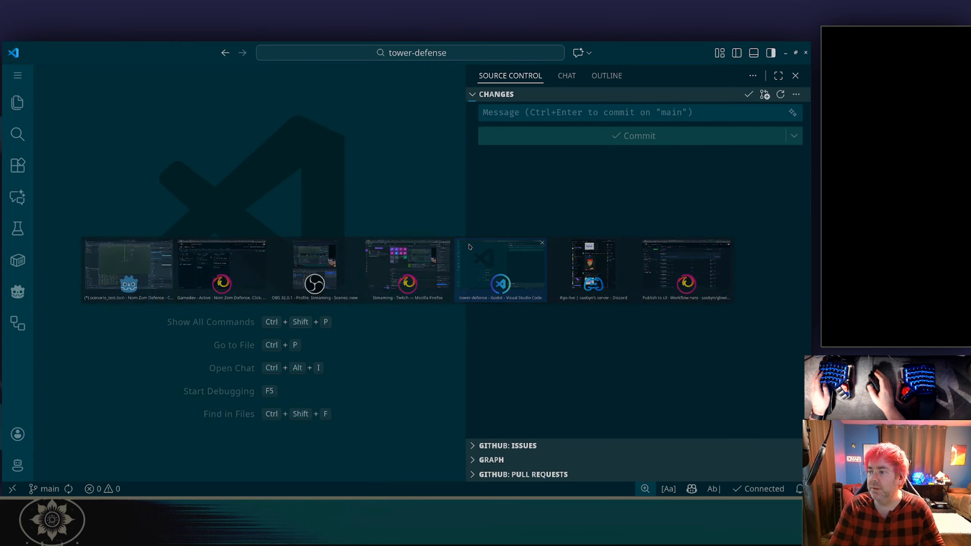
pyautogui.hotkey('ctrl', 'shift', 'f')
pyautogui.write('sc')
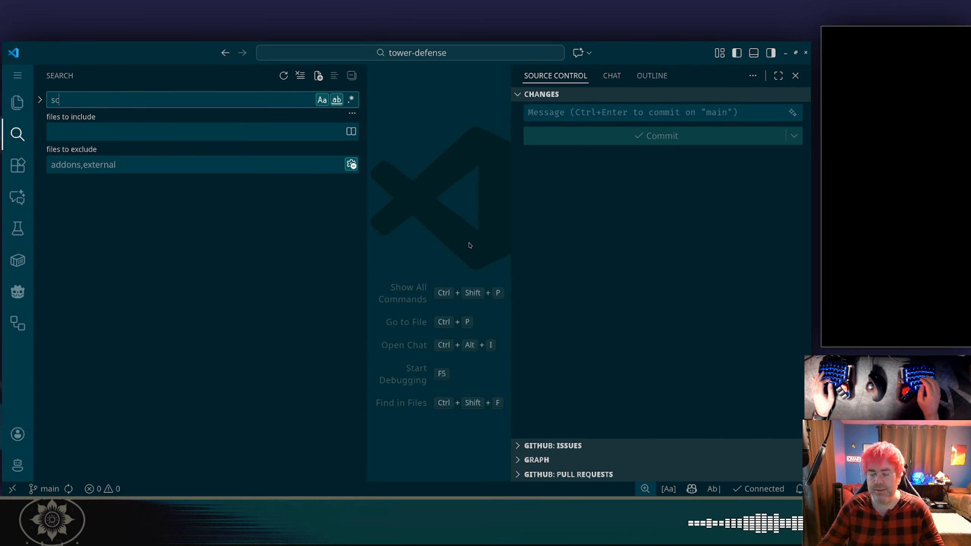
pyautogui.write('enario_environment')
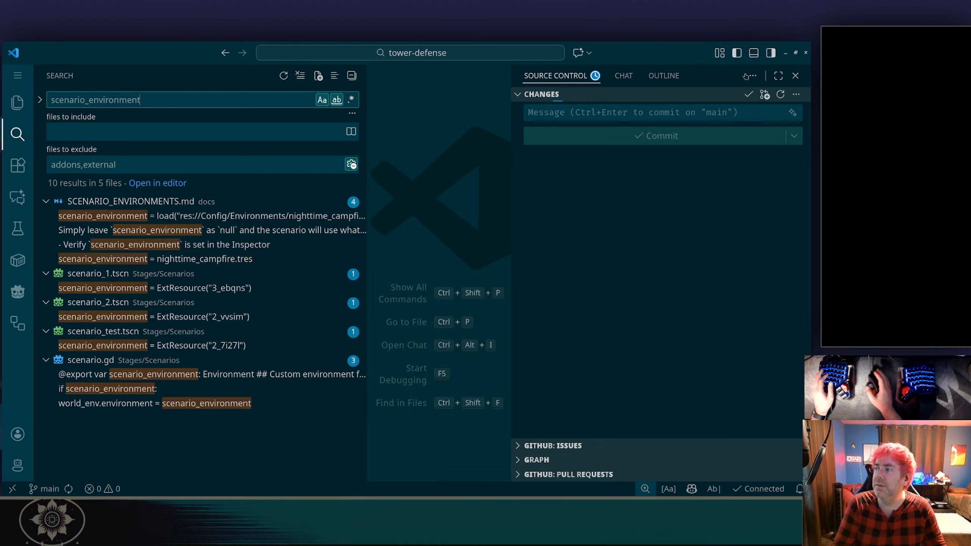
# Open the scenario_environment check in scenario.gd from the search results and hide the search sidebar.
pyautogui.click(770, 52)
pyautogui.click(233, 201)
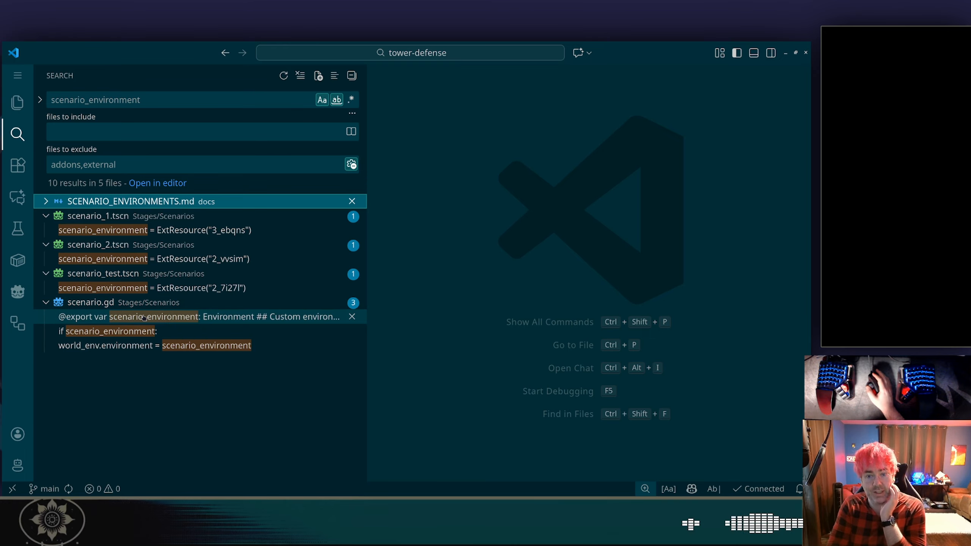
pyautogui.click(147, 331)
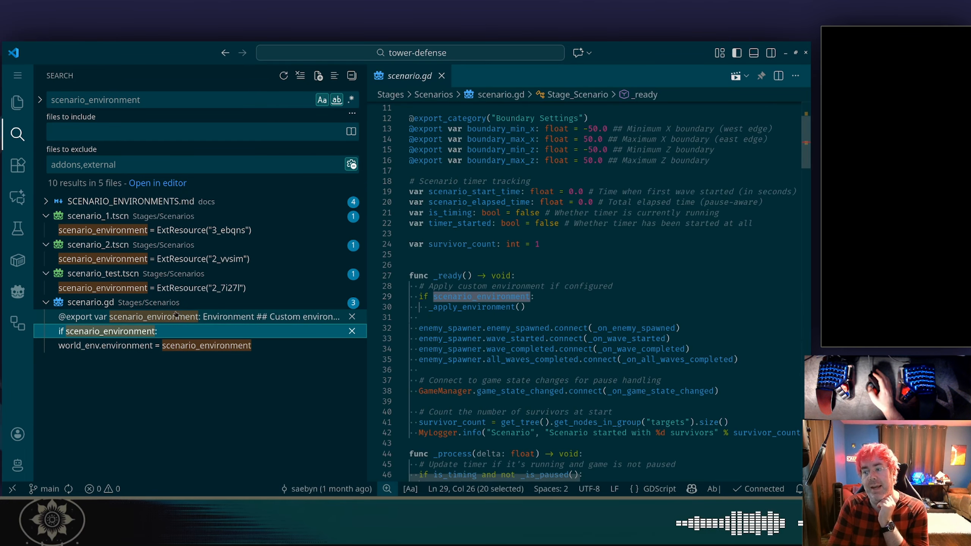
pyautogui.click(19, 134)
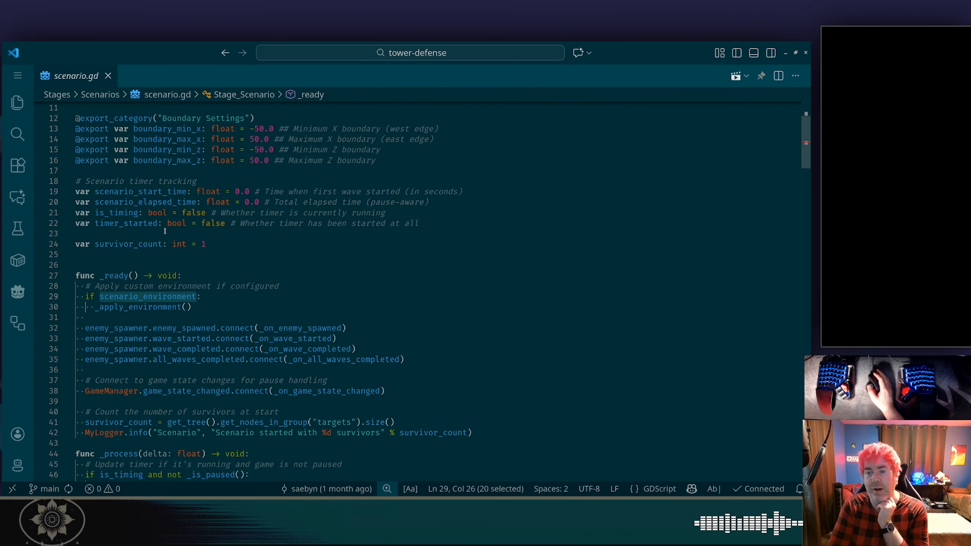
# Jump to the definition of the _apply_environment function in scenario.gd.
pyautogui.moveTo(163, 300)
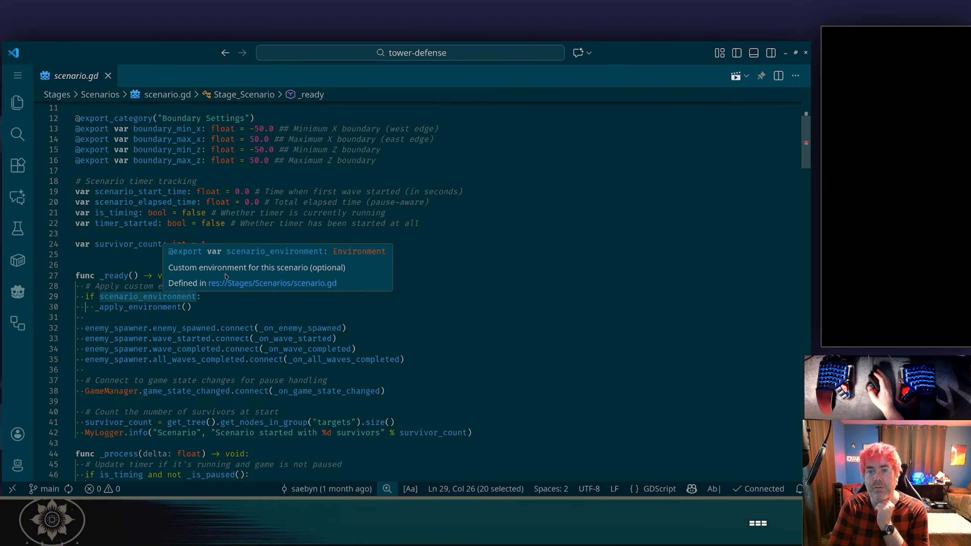
pyautogui.scroll(1, 270, 260)
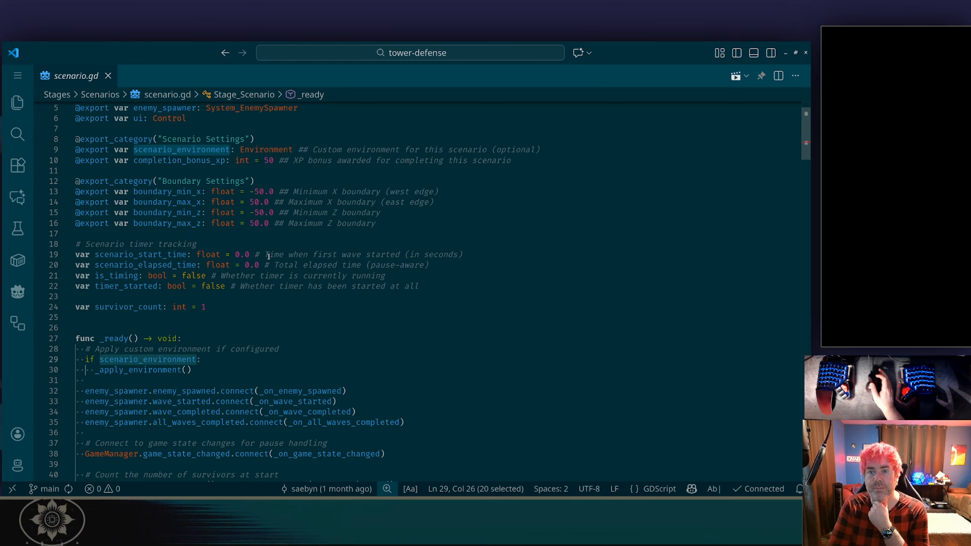
pyautogui.scroll(1, 269, 256)
pyautogui.scroll(-3, 269, 257)
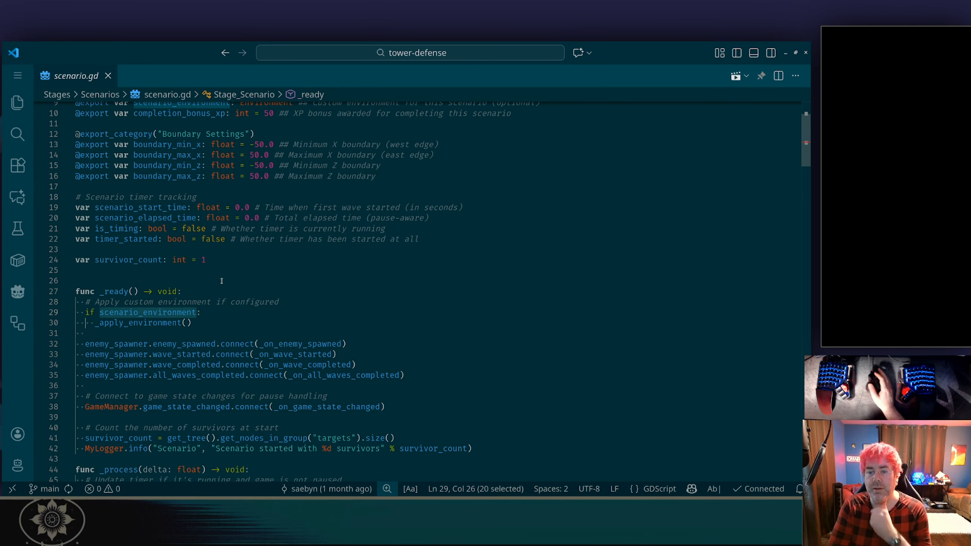
pyautogui.click(144, 323)
pyautogui.press('F12')
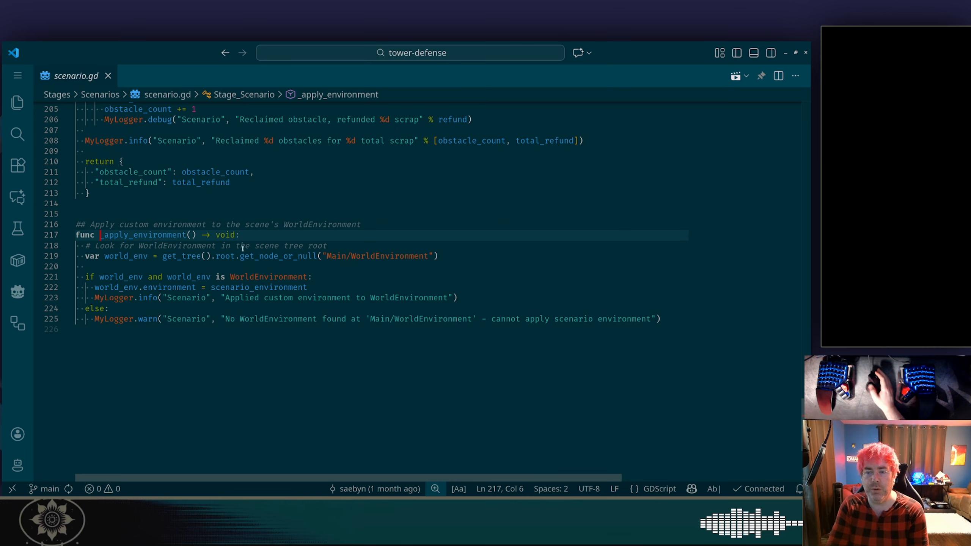
# Examine the line in _apply_environment that assigns scenario_environment to the WorldEnvironment's environment.
pyautogui.moveTo(320, 248)
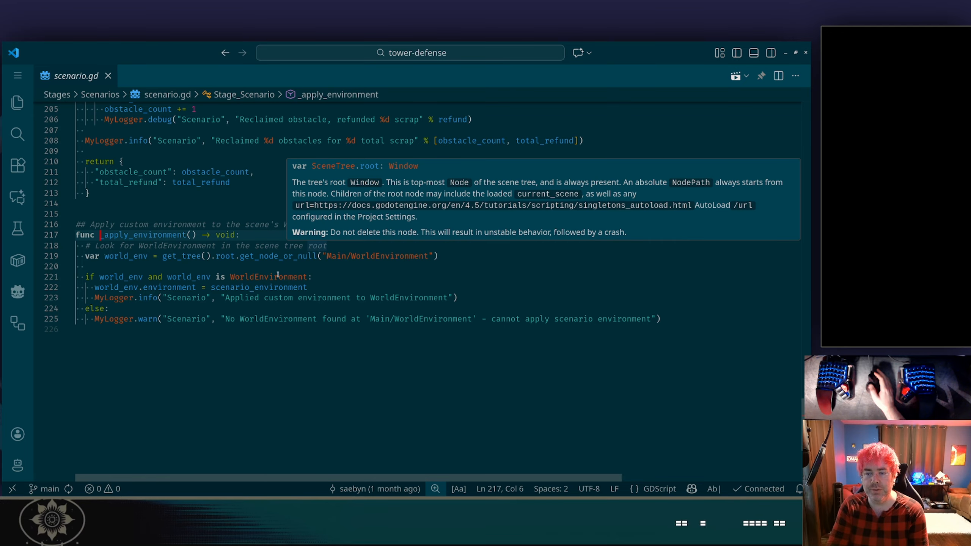
pyautogui.click(129, 288)
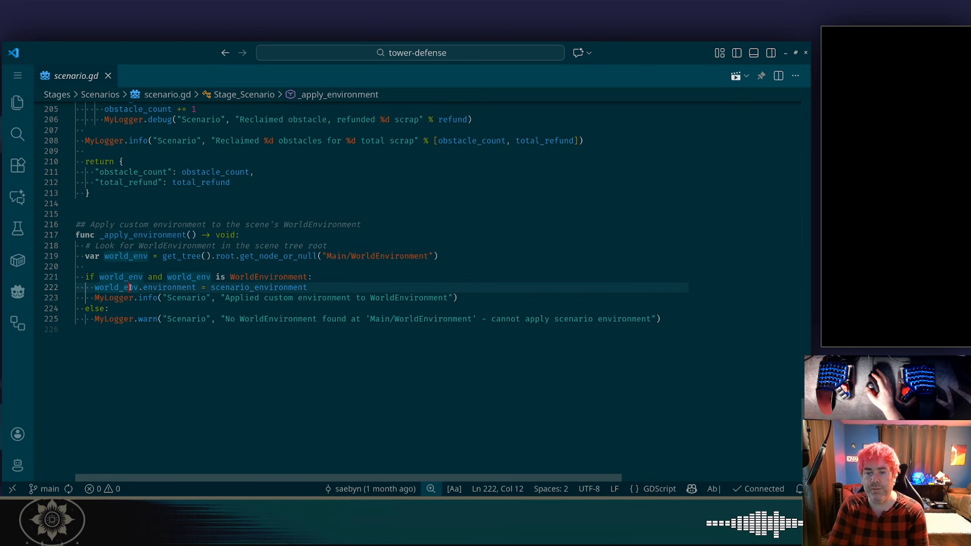
pyautogui.doubleClick(274, 288)
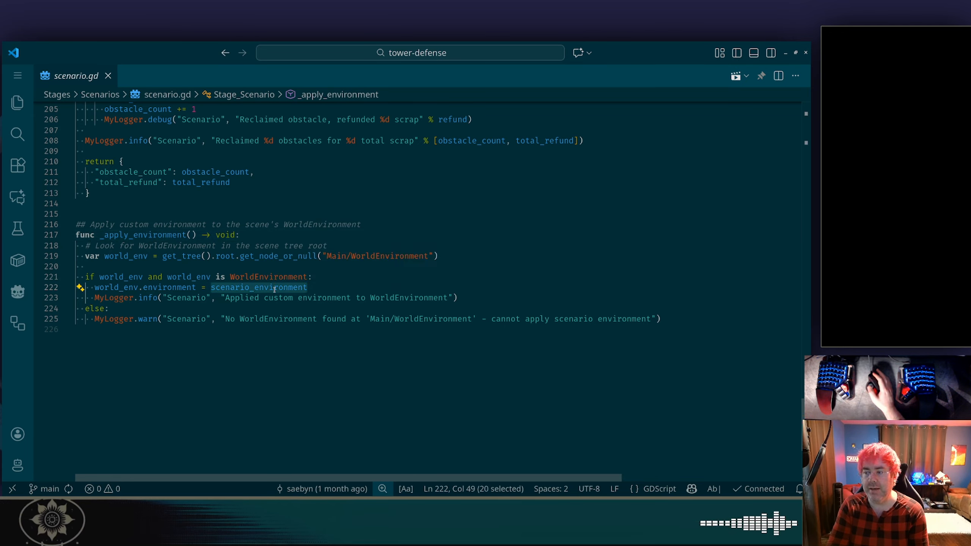
# Switch back to the Godot editor and quick-open the main.tscn scene.
pyautogui.hotkey('alt', 'Tab')
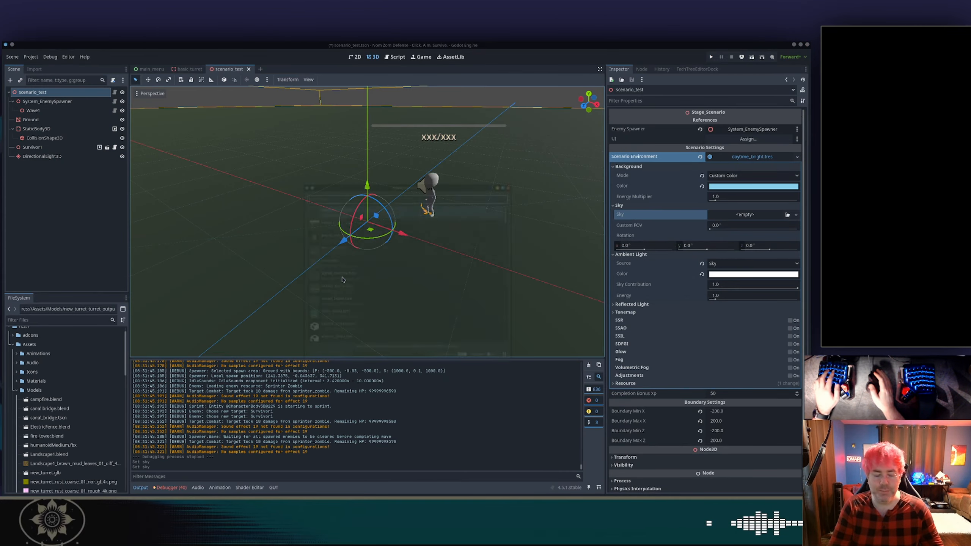
pyautogui.hotkey('alt', 'shift', 'o')
pyautogui.write('main')
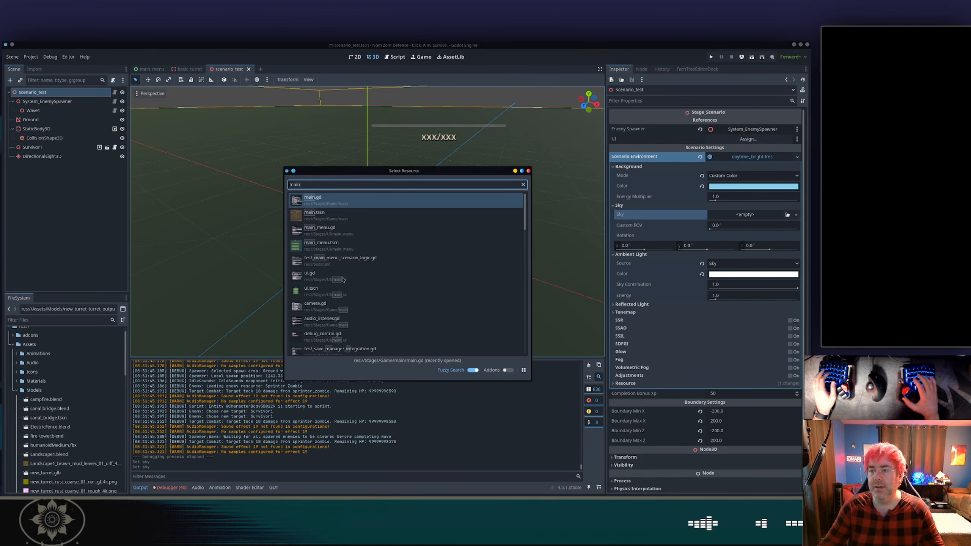
pyautogui.press('Down')
pyautogui.press('Return')
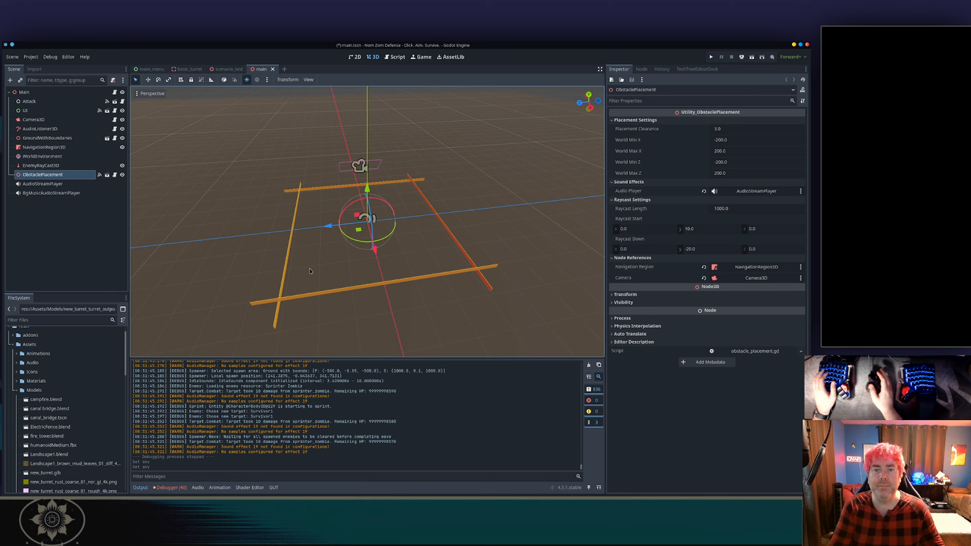
# Select the WorldEnvironment node and inspect its Compositor and Camera Attributes property sections.
pyautogui.click(66, 157)
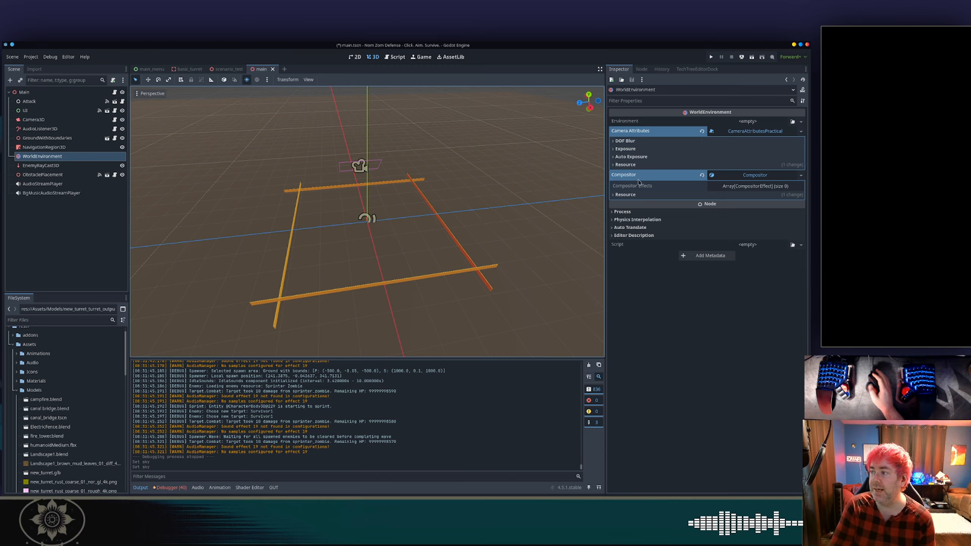
pyautogui.click(728, 187)
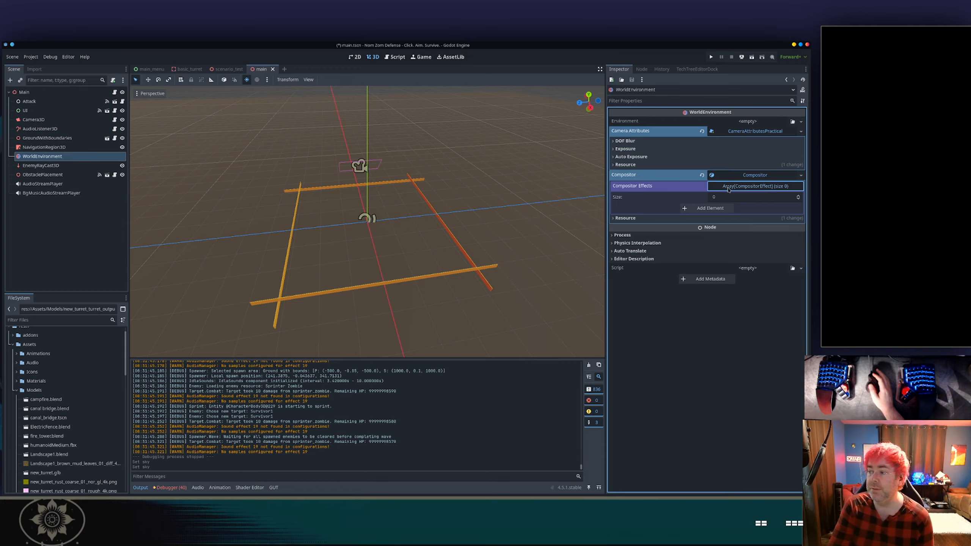
pyautogui.click(727, 187)
pyautogui.click(719, 175)
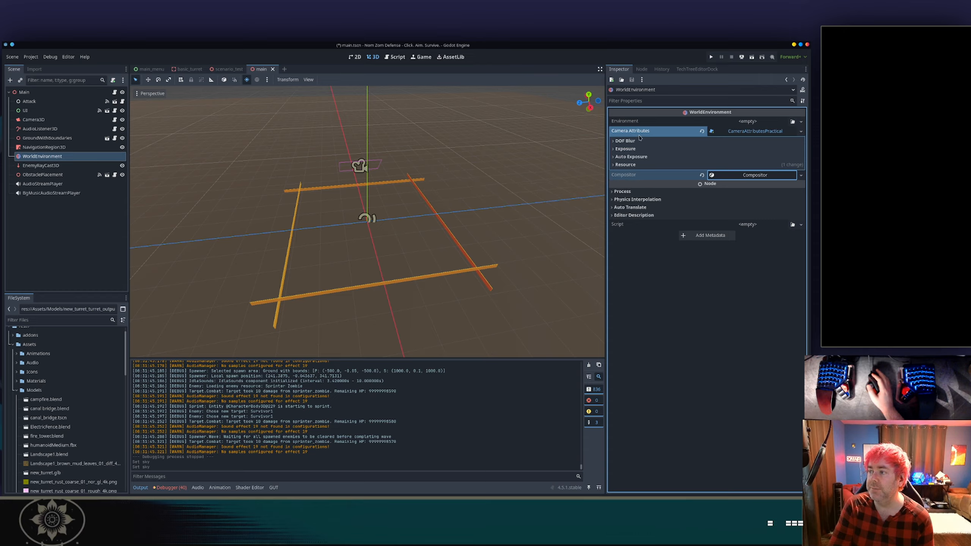
pyautogui.click(751, 132)
pyautogui.click(751, 132)
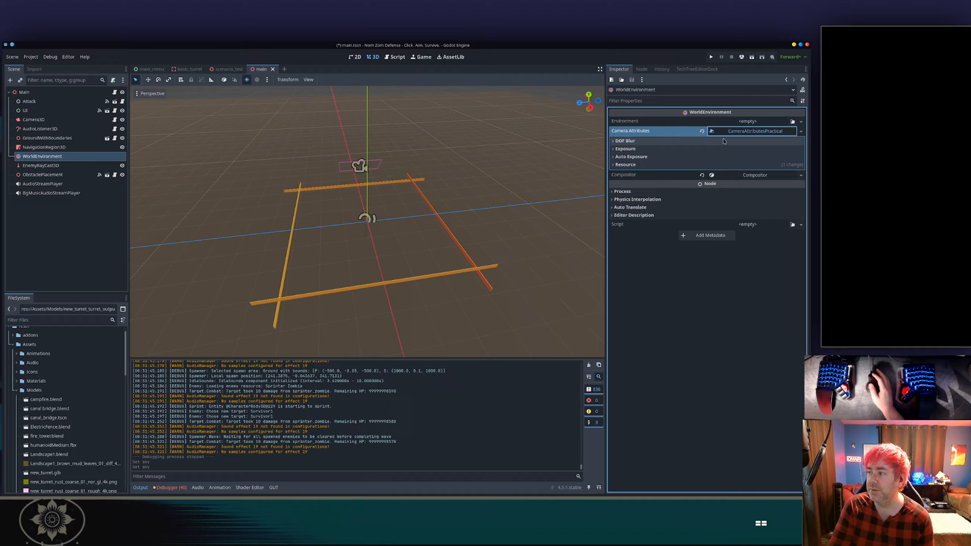
pyautogui.click(625, 140)
pyautogui.click(625, 180)
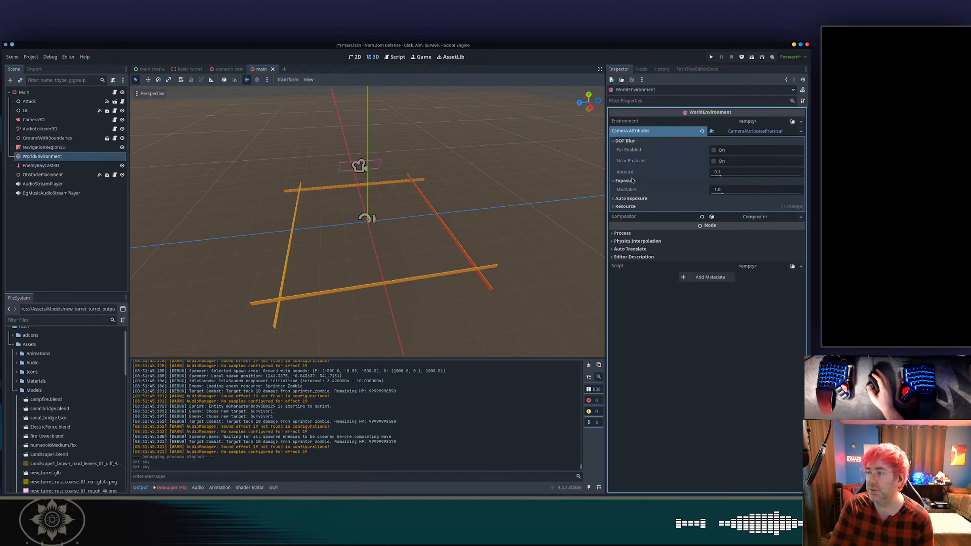
pyautogui.click(632, 199)
pyautogui.click(634, 217)
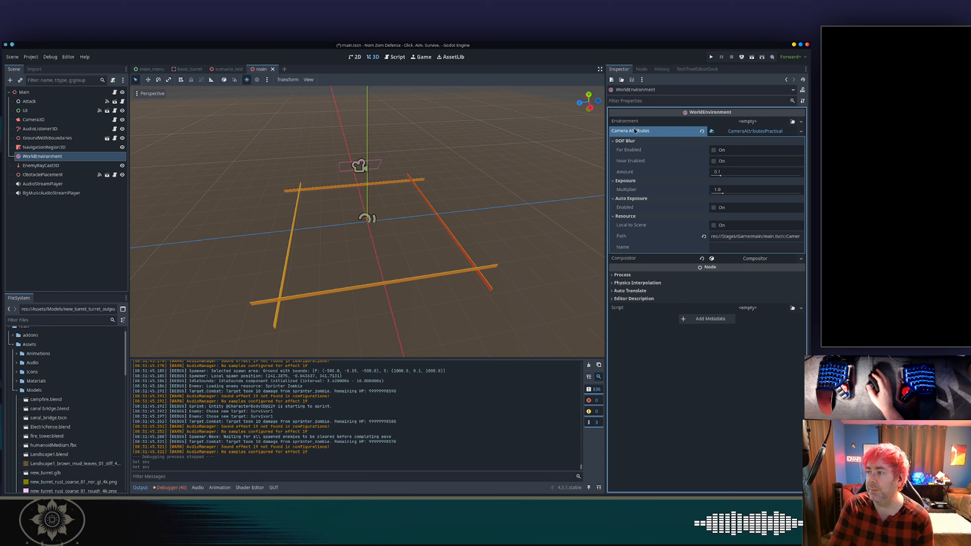
pyautogui.click(633, 139)
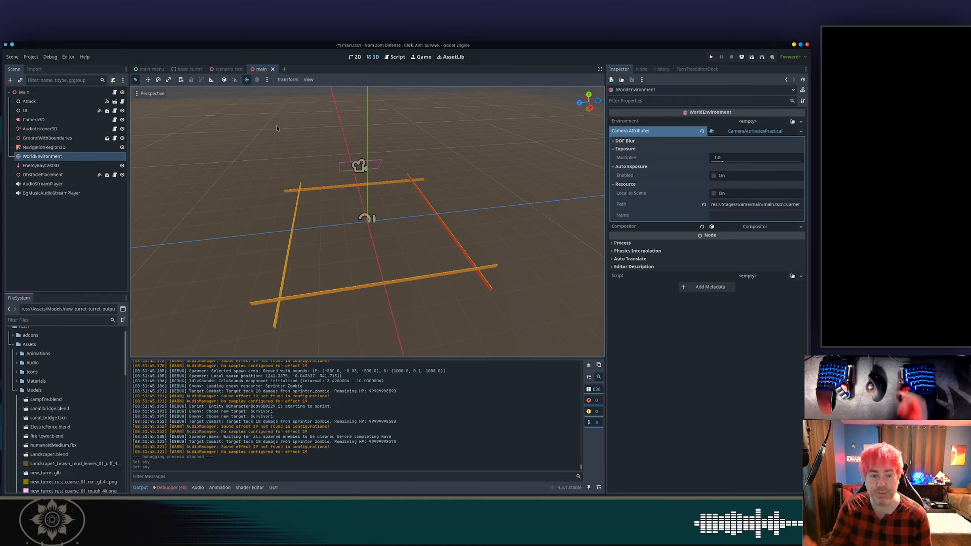
# Return to the scenario_test scene and inspect its Ground and Survivor1 nodes.
pyautogui.click(228, 69)
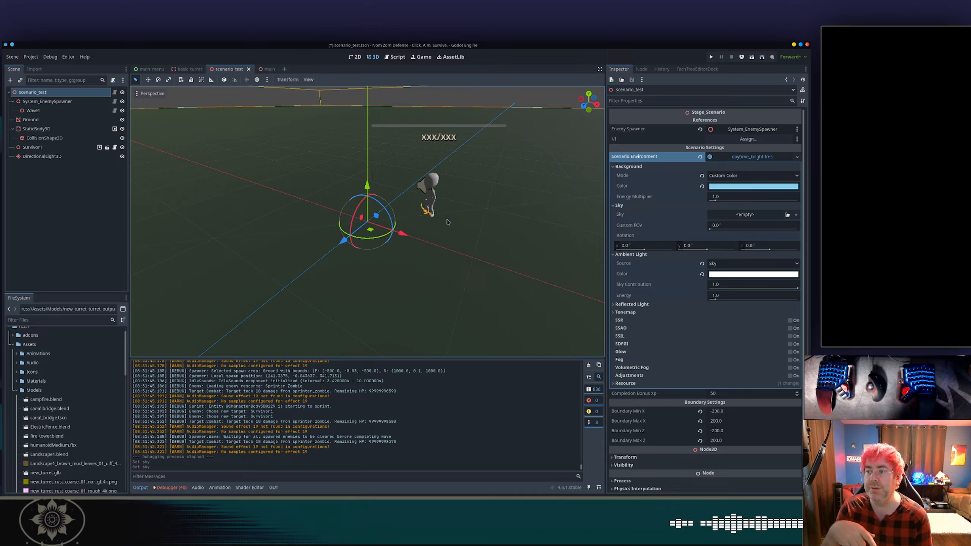
pyautogui.scroll(-8, 466, 202)
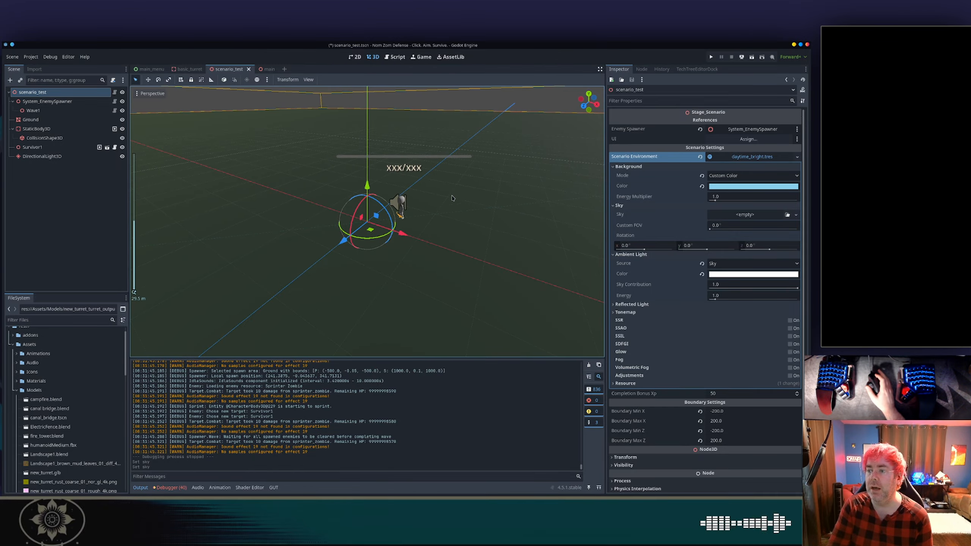
pyautogui.moveTo(450, 197); pyautogui.dragTo(409, 199, button='middle')
pyautogui.scroll(4, 415, 200)
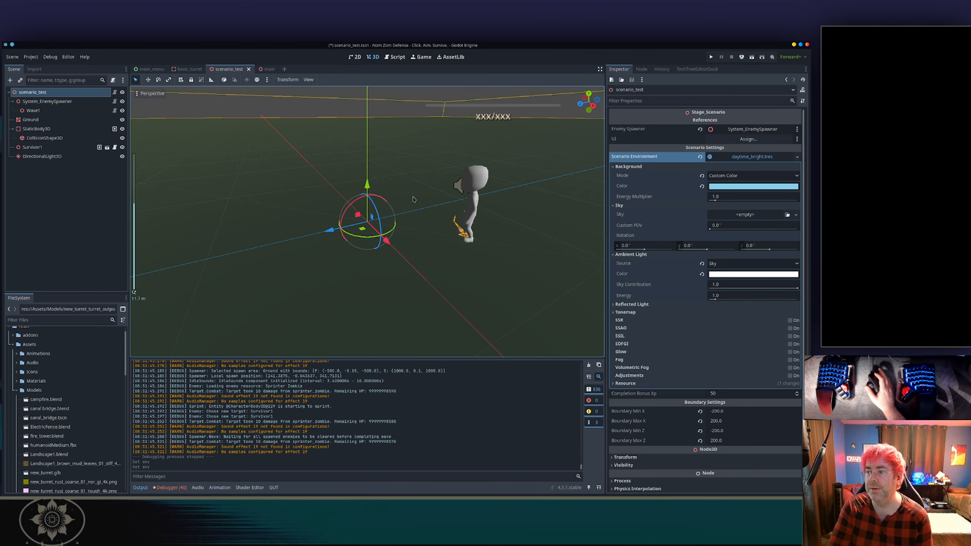
pyautogui.click(98, 120)
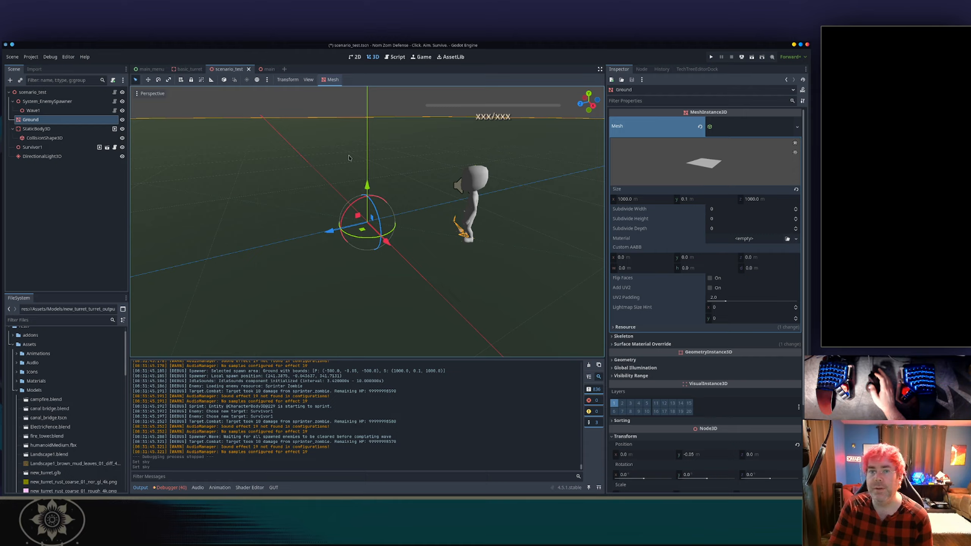
pyautogui.click(69, 147)
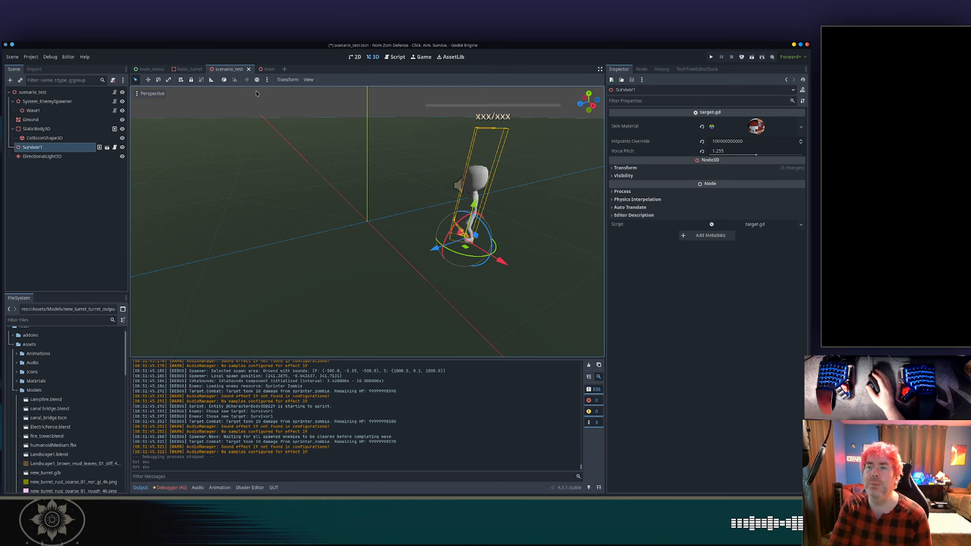
# Toggle the viewport's preview sun and preview environment and open the preview lighting settings.
pyautogui.click(266, 80)
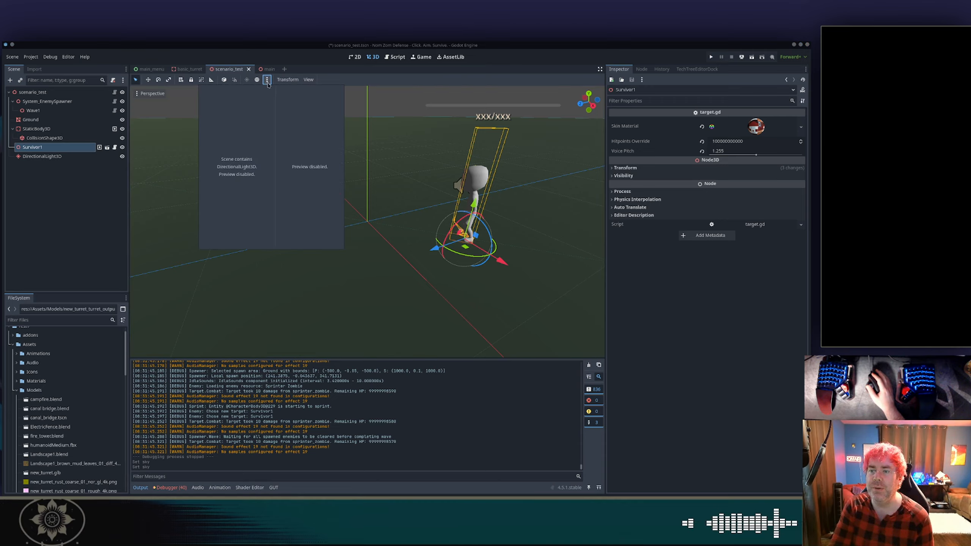
pyautogui.click(264, 86)
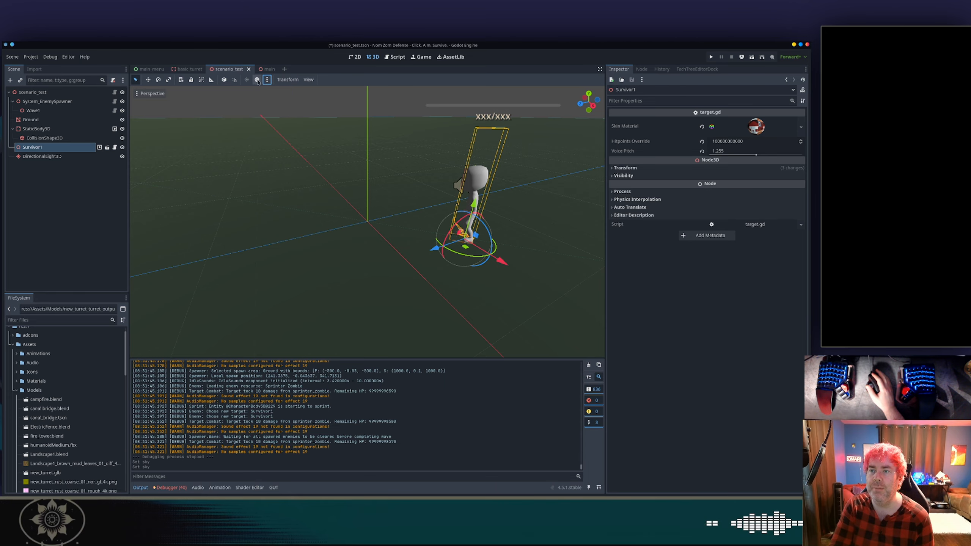
pyautogui.click(257, 80)
pyautogui.click(266, 80)
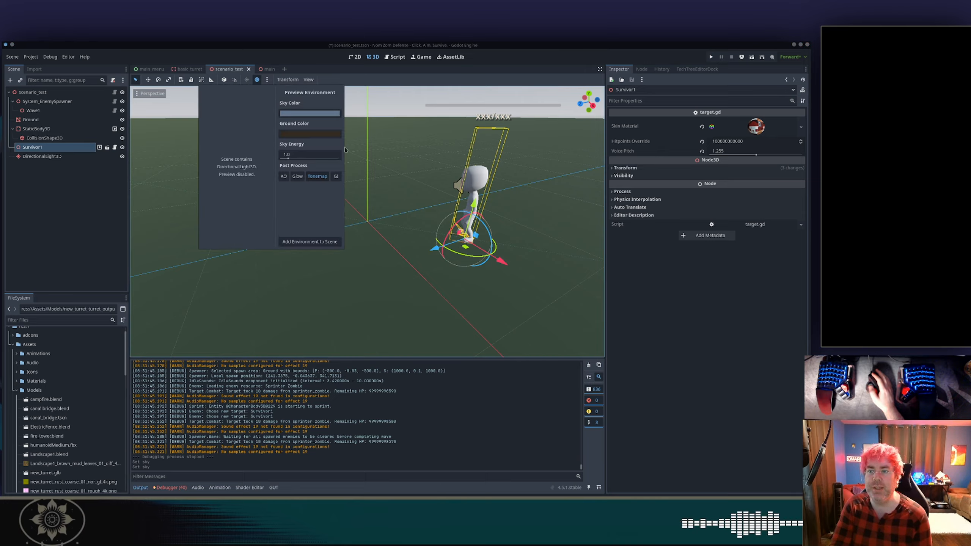
pyautogui.scroll(4, 338, 195)
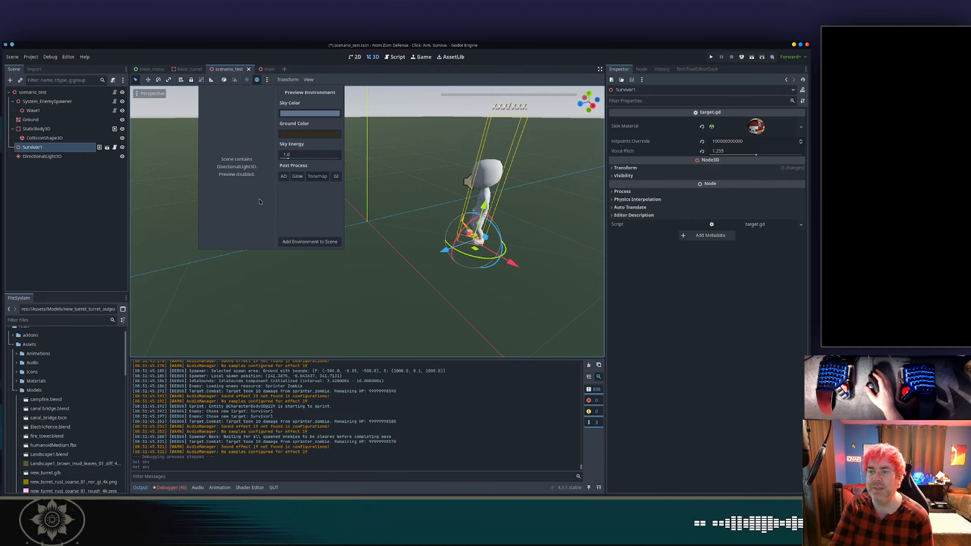
# Delete the DirectionalLight3D node from the scenario_test scene.
pyautogui.click(42, 157)
pyautogui.click(42, 157)
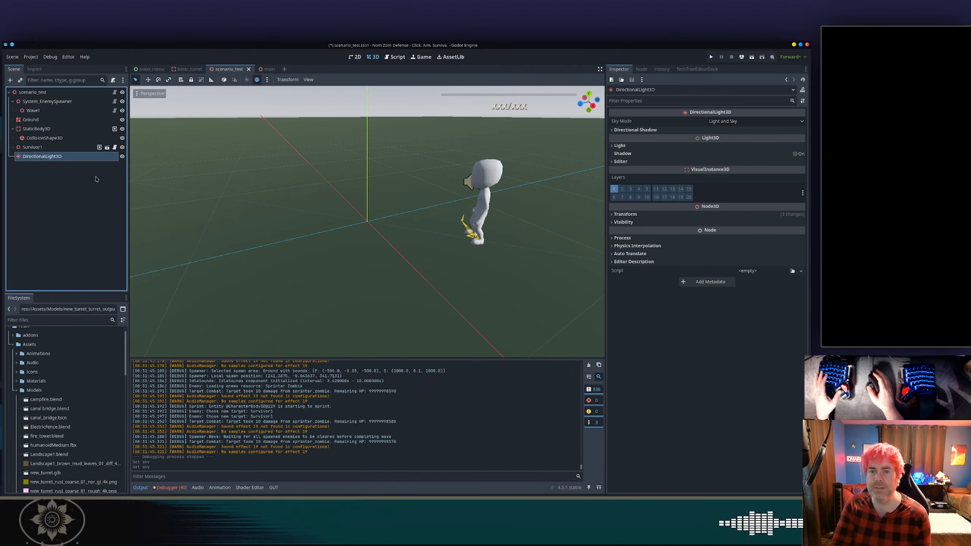
pyautogui.press('Delete')
pyautogui.press('Return')
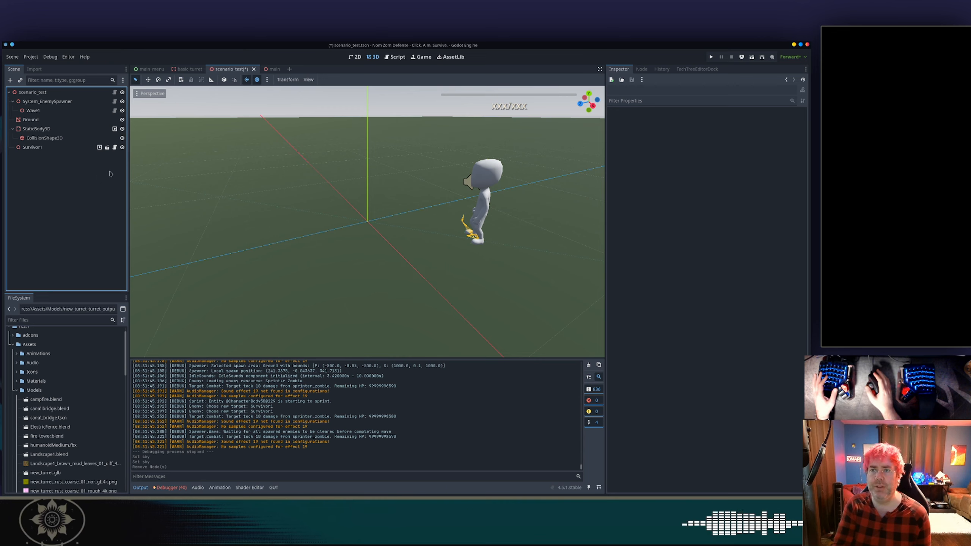
# Toggle the viewport preview sun and environment again and save the scenario_test scene.
pyautogui.click(247, 80)
pyautogui.click(247, 80)
pyautogui.click(246, 80)
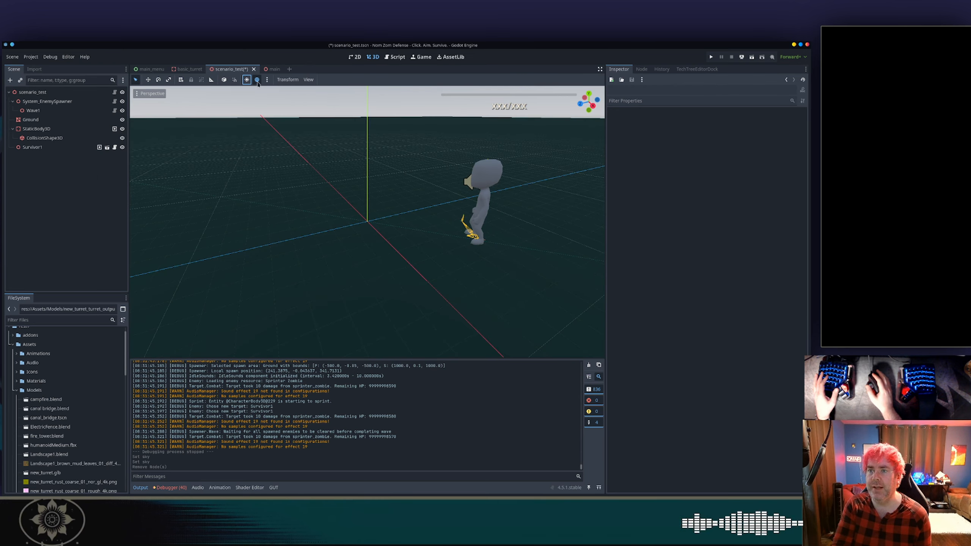
pyautogui.click(257, 80)
pyautogui.moveTo(247, 90); pyautogui.dragTo(323, 160, button='middle')
pyautogui.hotkey('ctrl', 's')
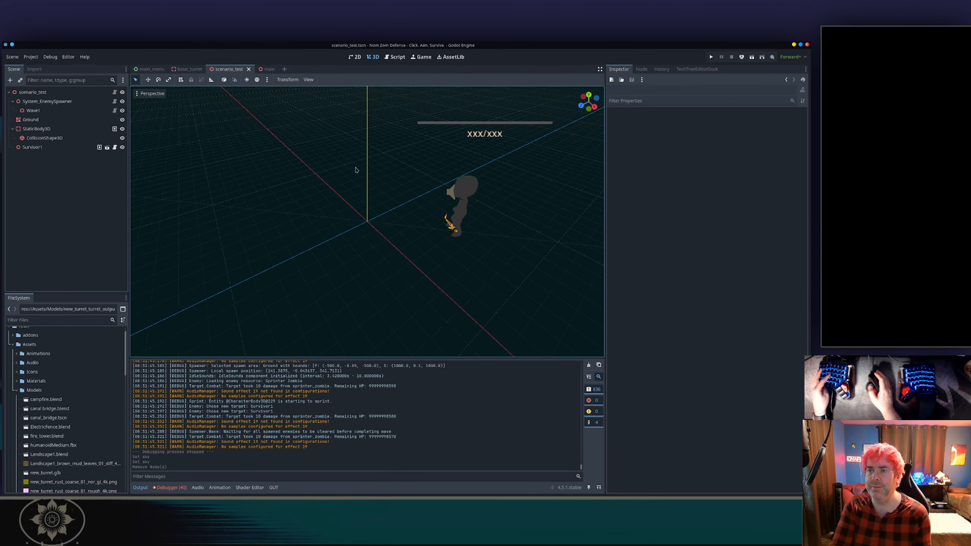
# Run the project, start a game from the main menu, and leave the running game.
pyautogui.click(712, 56)
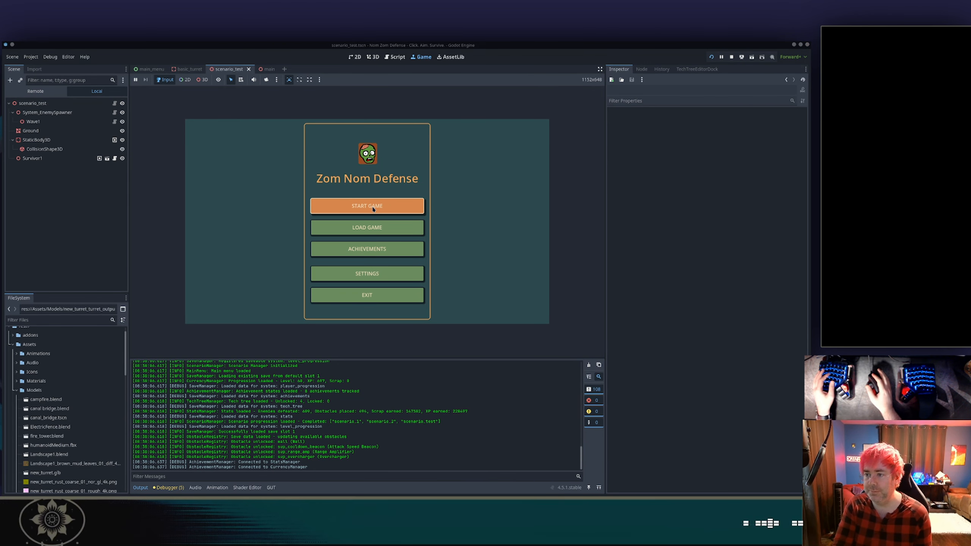
pyautogui.click(373, 209)
pyautogui.scroll(-5, 312, 303)
pyautogui.click(313, 303)
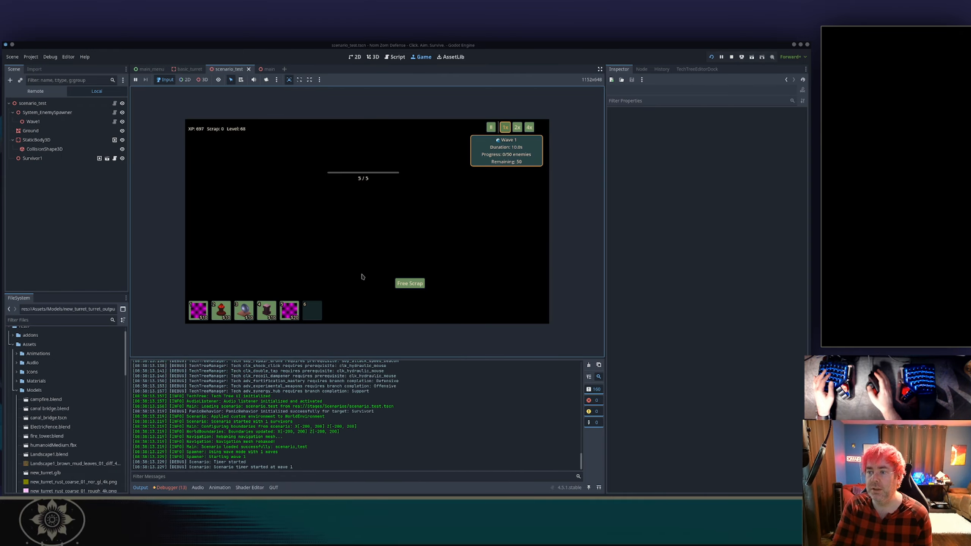
pyautogui.press('Escape')
pyautogui.click(382, 256)
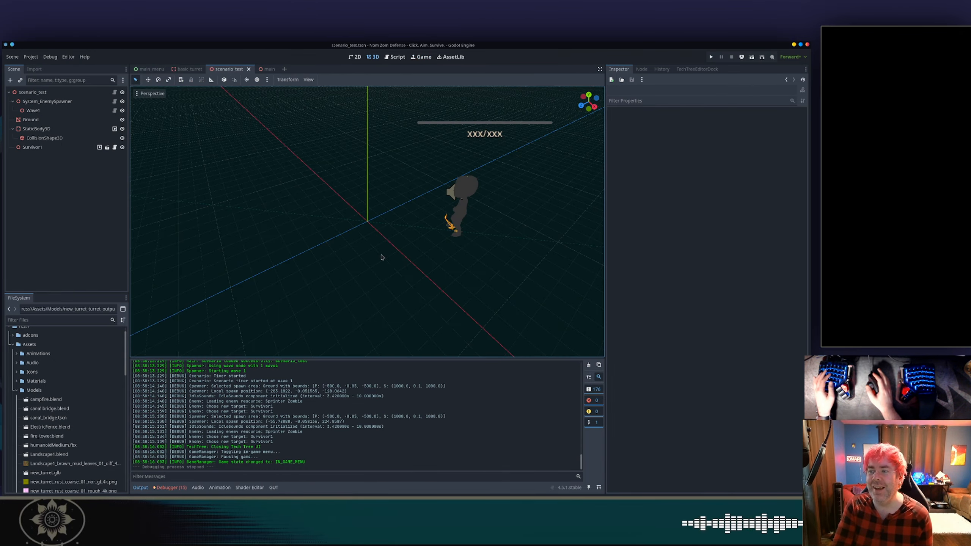
# Enable the viewport preview sun and environment and open the preview lighting settings.
pyautogui.moveTo(373, 256); pyautogui.dragTo(399, 245, button='middle')
pyautogui.scroll(5, 390, 261)
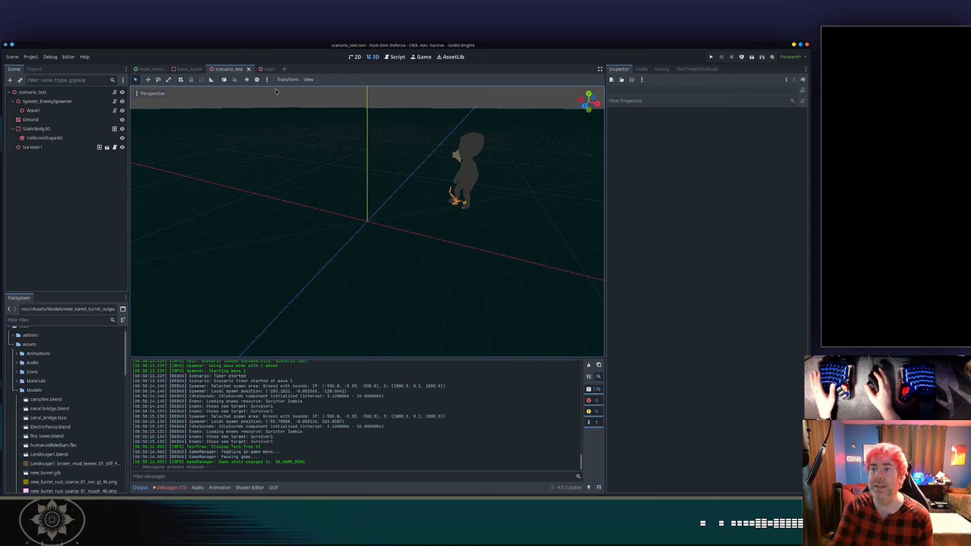
pyautogui.click(246, 81)
pyautogui.click(246, 81)
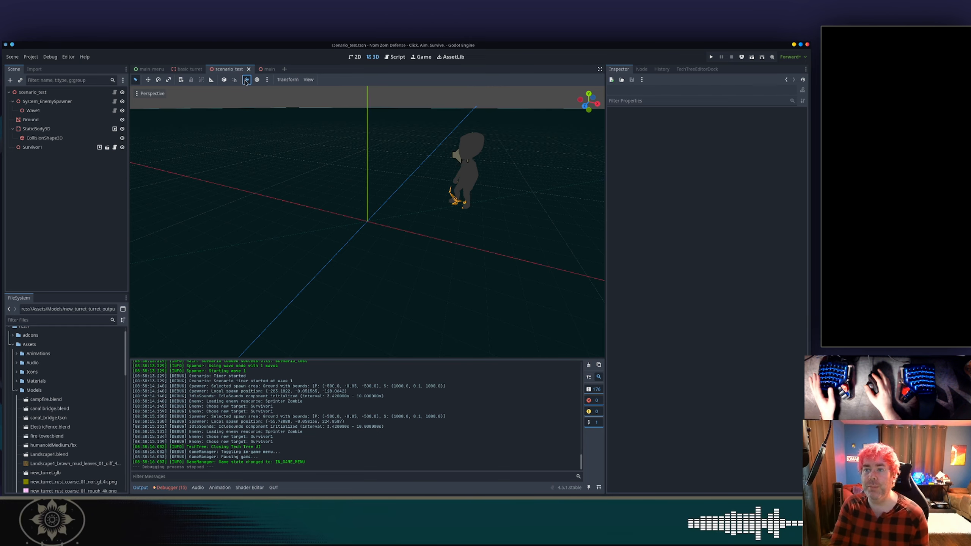
pyautogui.click(246, 81)
pyautogui.click(256, 81)
pyautogui.click(267, 79)
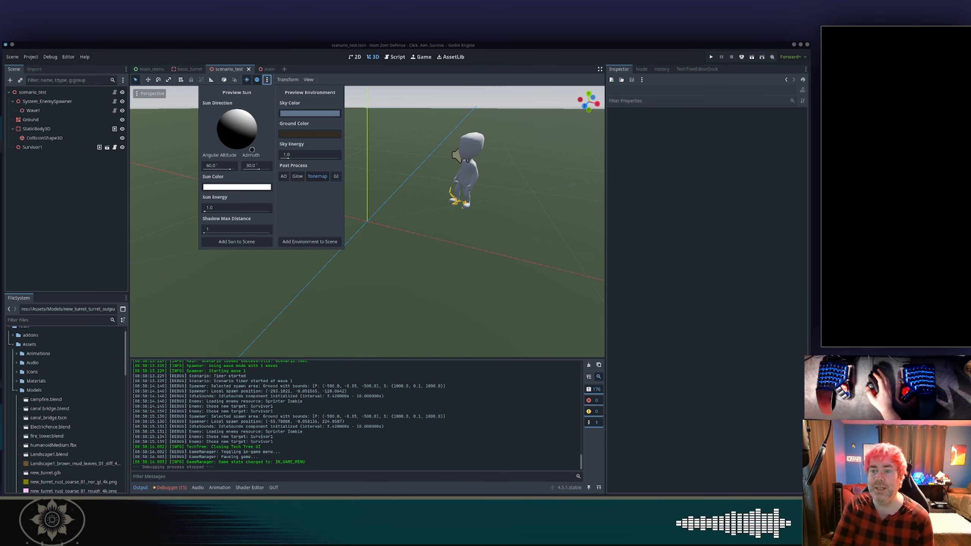
# Set the preview sun color to a pale warm yellow and the sun energy to 1.3.
pyautogui.click(238, 187)
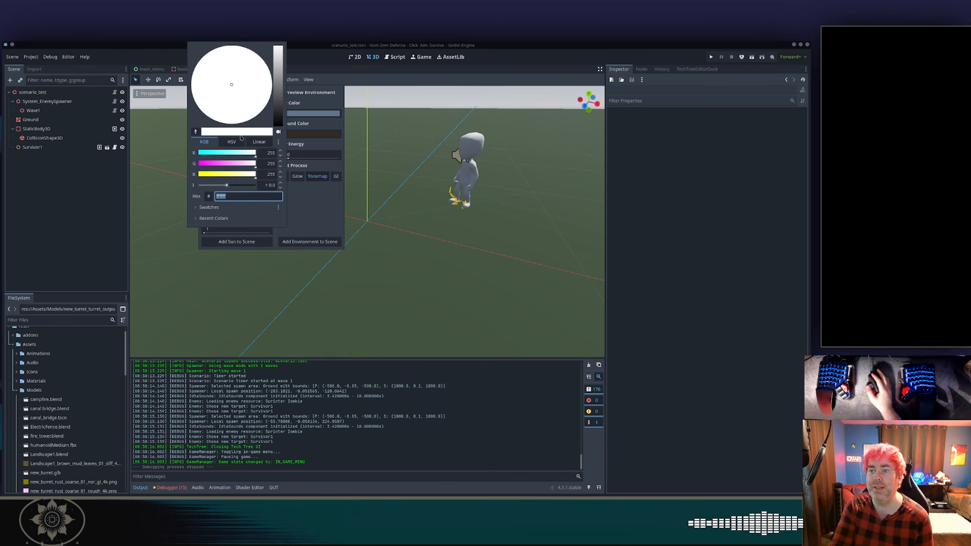
pyautogui.click(241, 174)
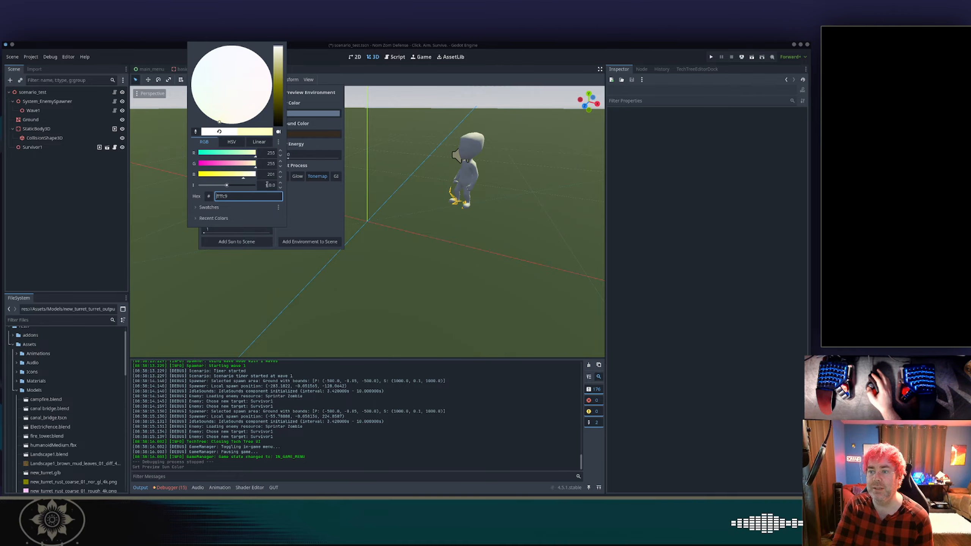
pyautogui.click(298, 207)
pyautogui.moveTo(228, 212)
pyautogui.mouseDown()
pyautogui.moveTo(256, 211)
pyautogui.moveTo(230, 212)
pyautogui.mouseUp()
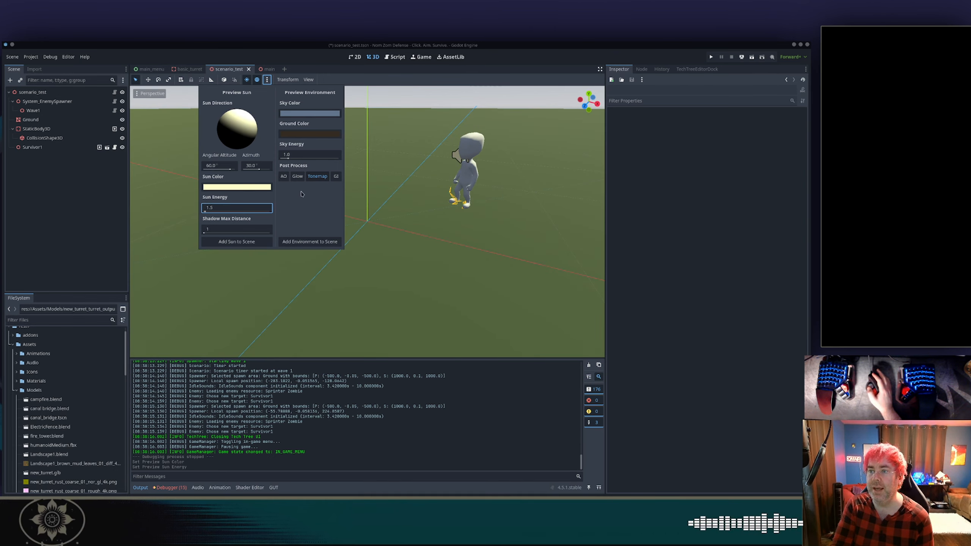
# Set the preview environment's sky color to a light blue.
pyautogui.click(295, 115)
pyautogui.click(303, 135)
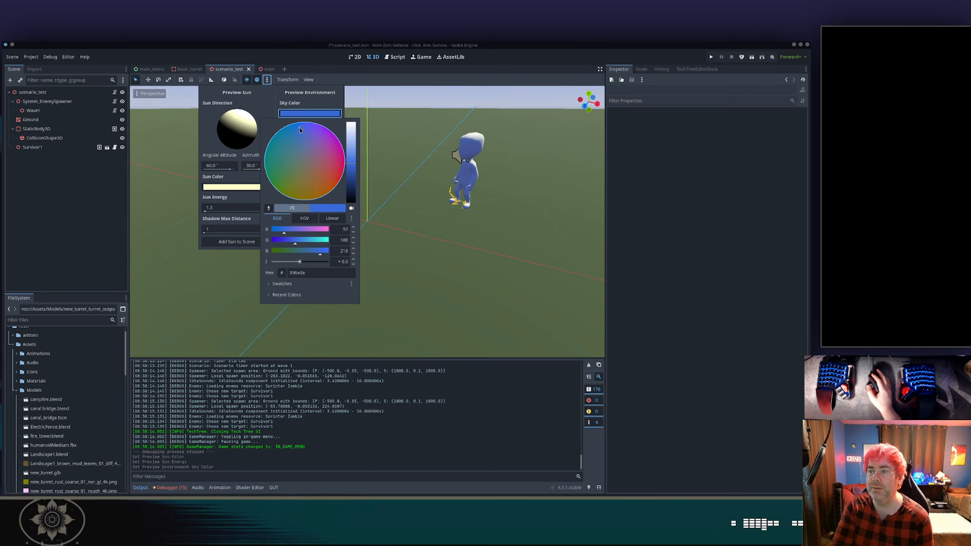
pyautogui.click(352, 148)
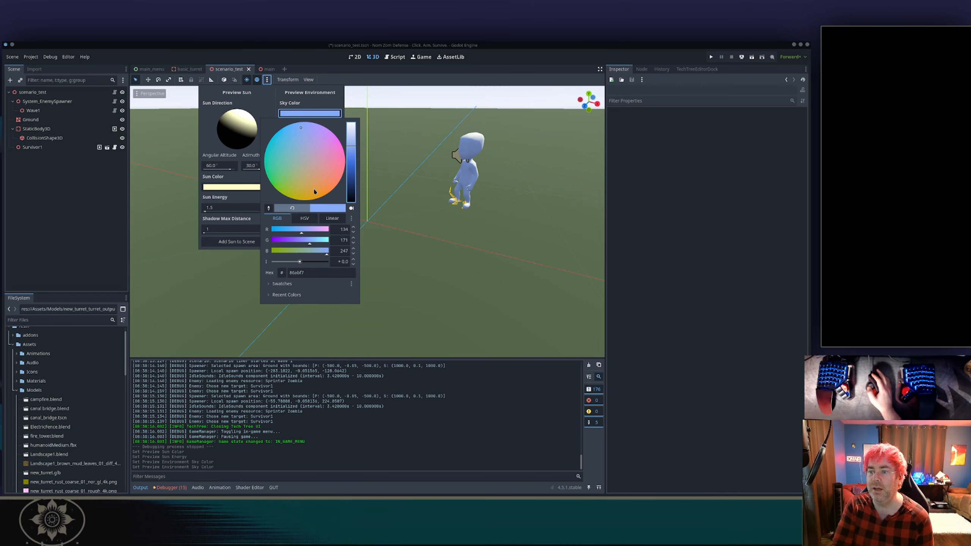
pyautogui.click(287, 130)
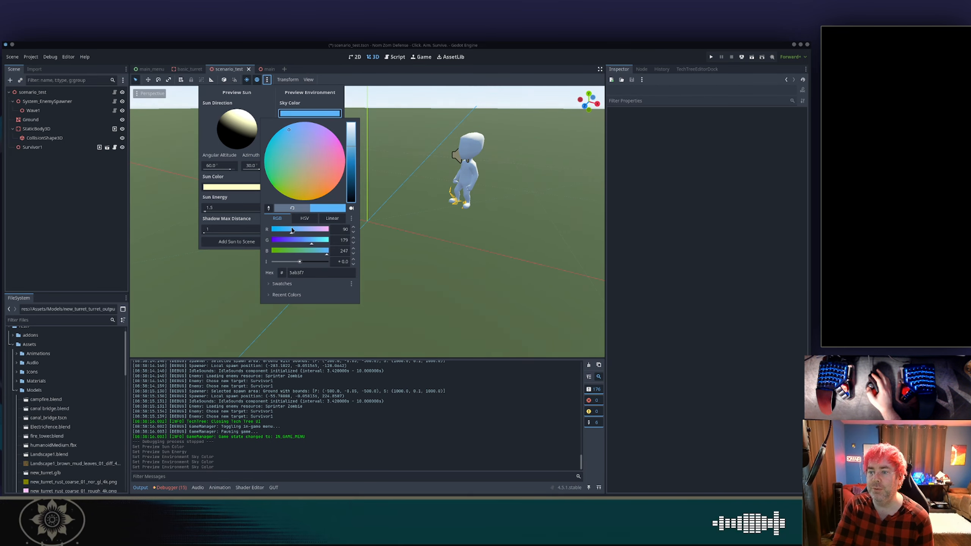
pyautogui.click(295, 107)
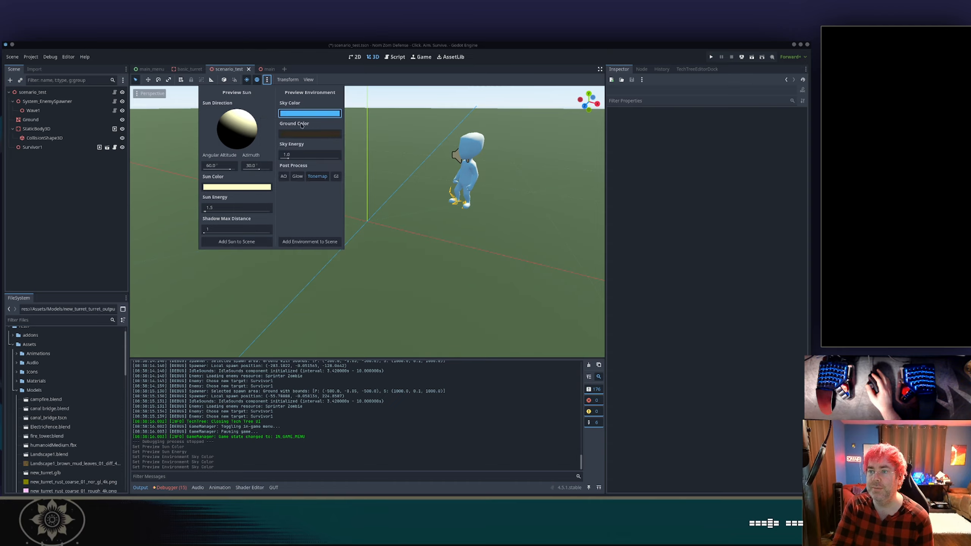
# Set the preview environment's ground color to a dark green.
pyautogui.click(309, 134)
pyautogui.click(279, 171)
pyautogui.click(277, 169)
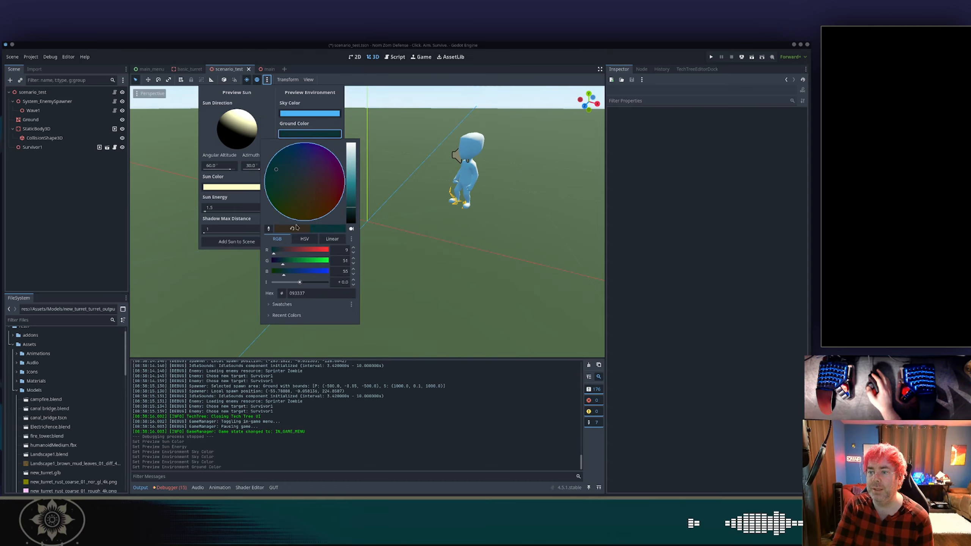
pyautogui.click(306, 262)
pyautogui.click(276, 272)
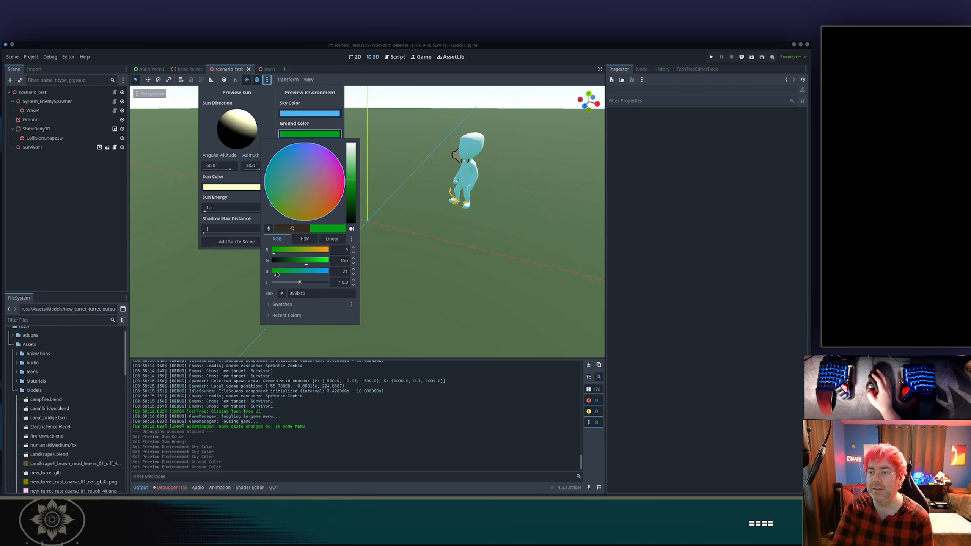
pyautogui.moveTo(350, 181); pyautogui.dragTo(349, 194)
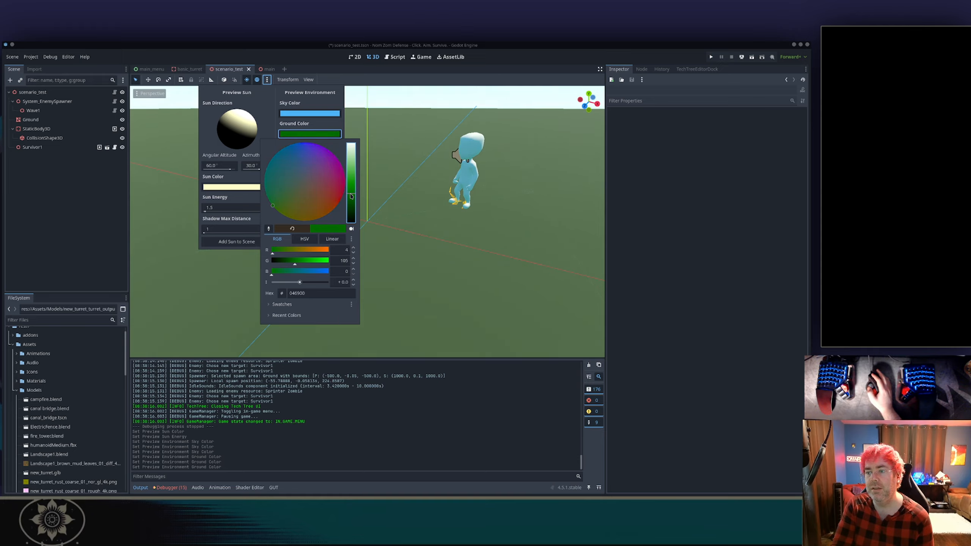
pyautogui.click(335, 133)
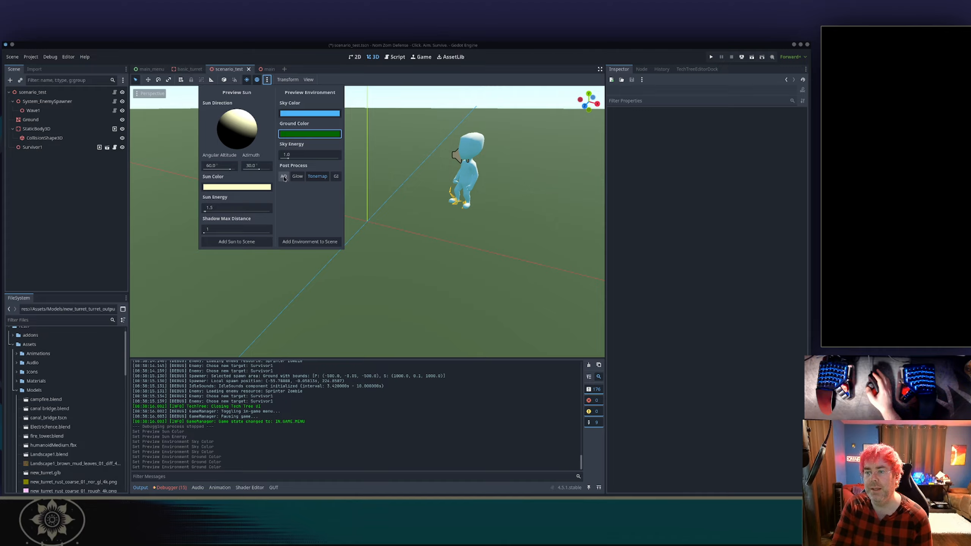
# Try out the preview post-process options AO, Glow, Tonemap and GI, ending with ambient occlusion and global illumination enabled.
pyautogui.click(284, 177)
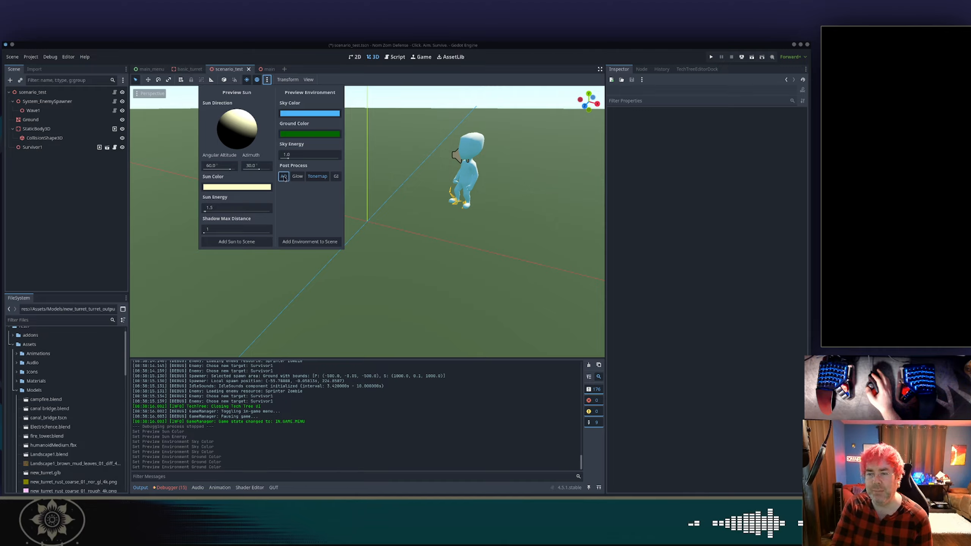
pyautogui.click(283, 177)
pyautogui.click(284, 176)
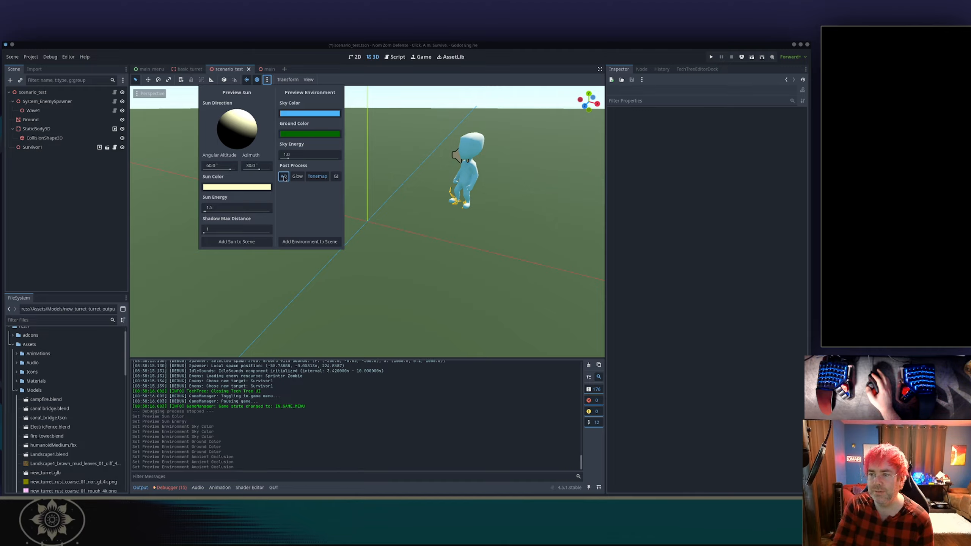
pyautogui.click(284, 177)
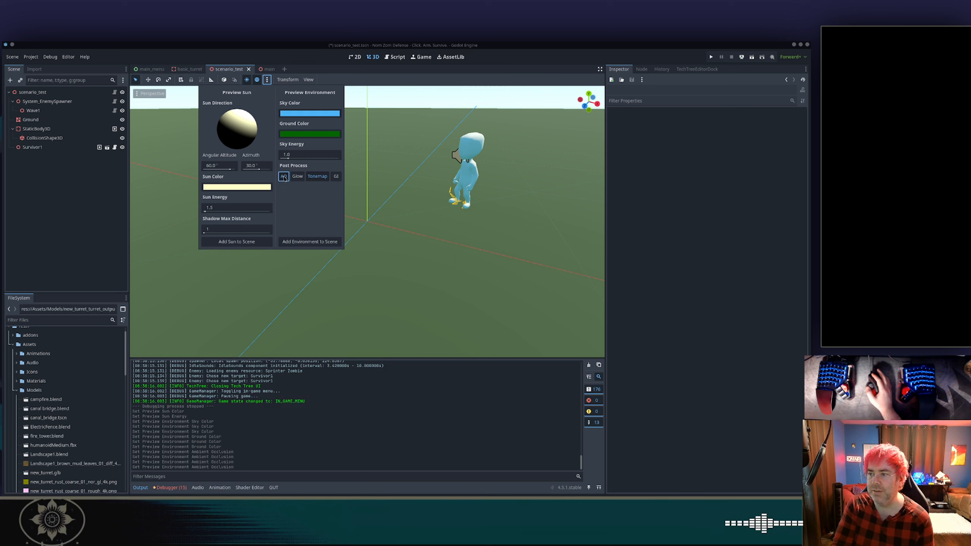
pyautogui.click(284, 177)
pyautogui.click(284, 177)
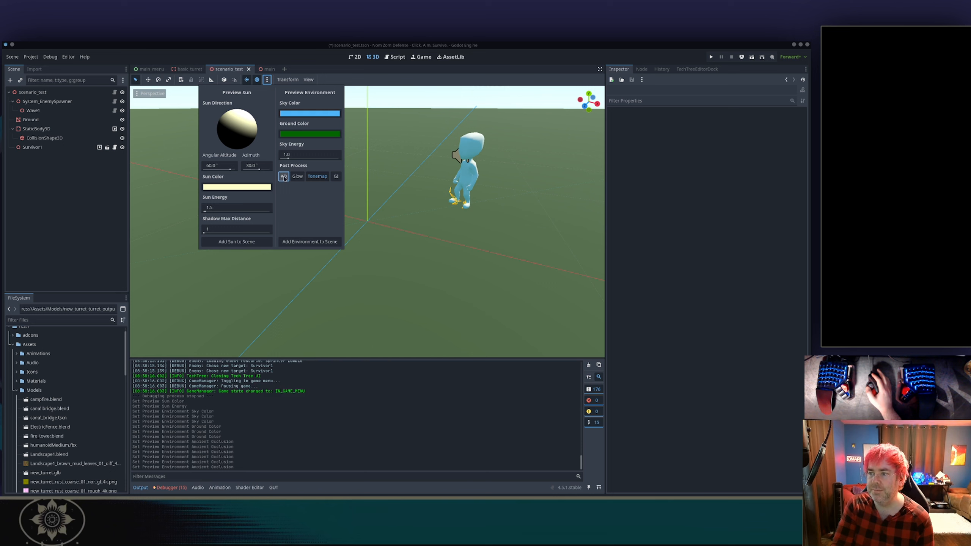
pyautogui.click(283, 176)
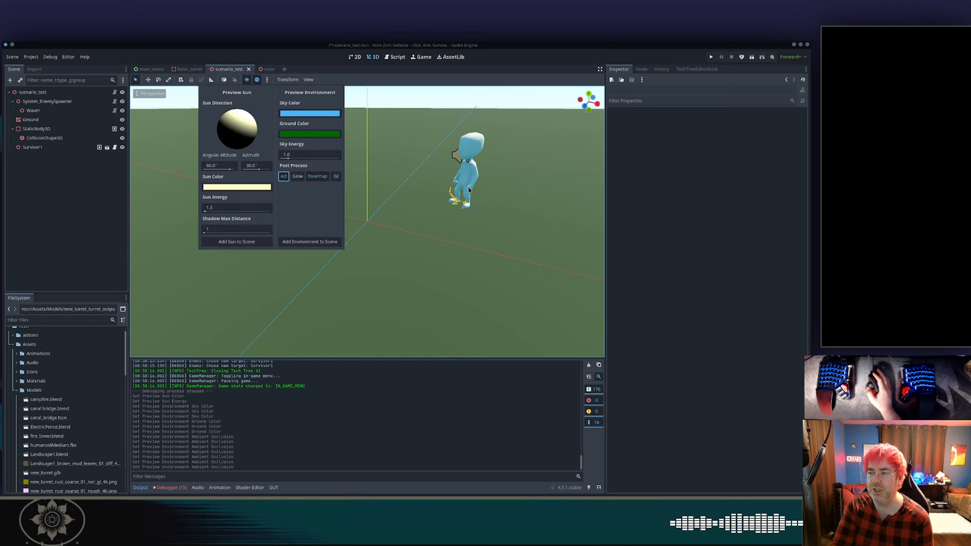
pyautogui.click(300, 178)
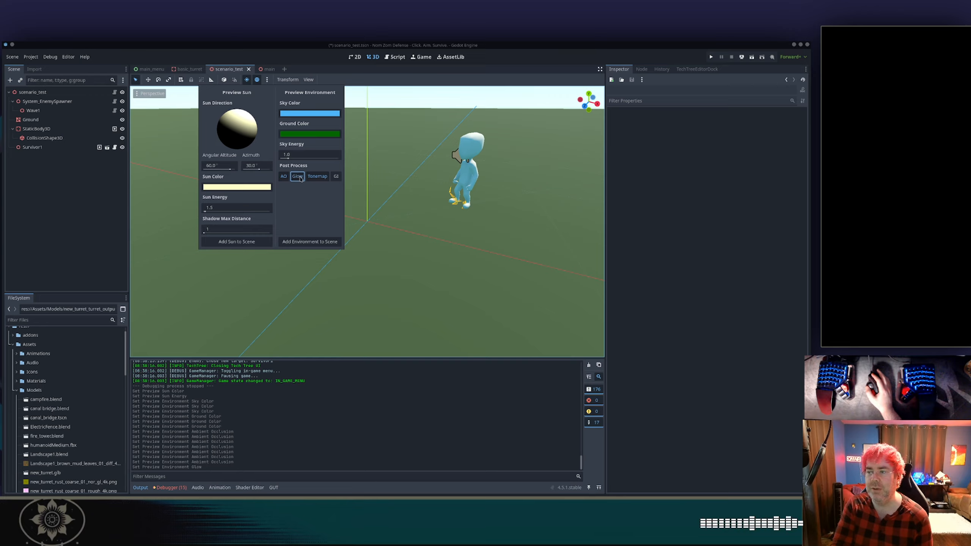
pyautogui.click(299, 178)
pyautogui.click(317, 177)
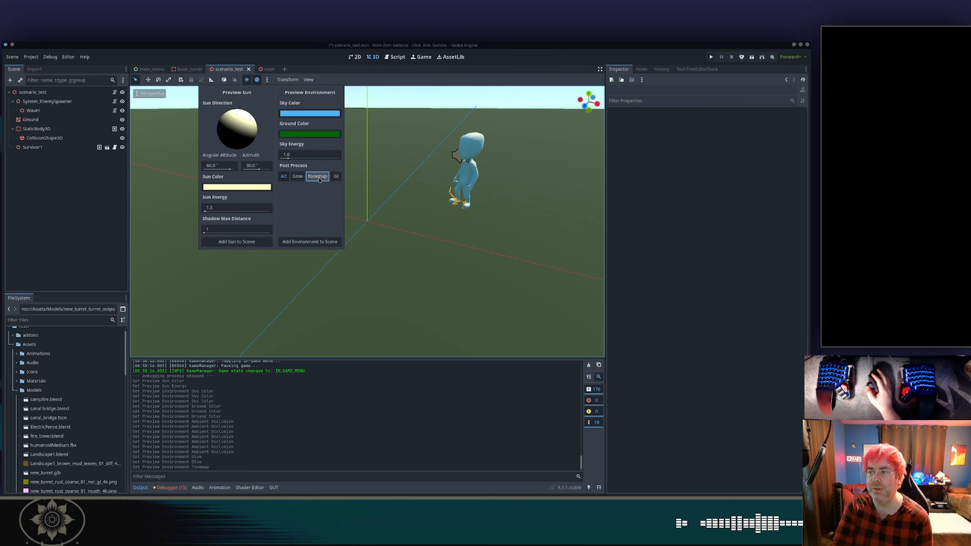
pyautogui.click(319, 178)
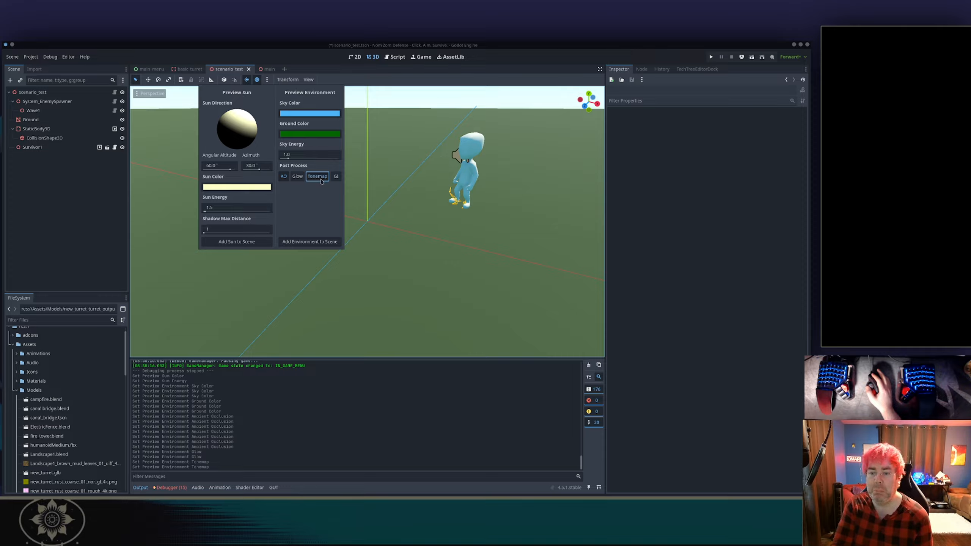
pyautogui.click(335, 177)
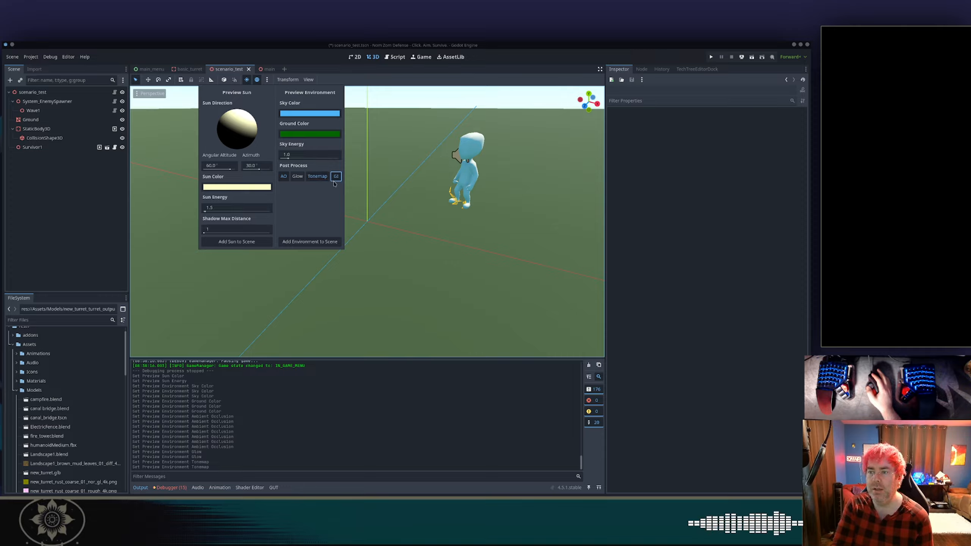
pyautogui.doubleClick(335, 179)
pyautogui.click(335, 179)
pyautogui.click(336, 180)
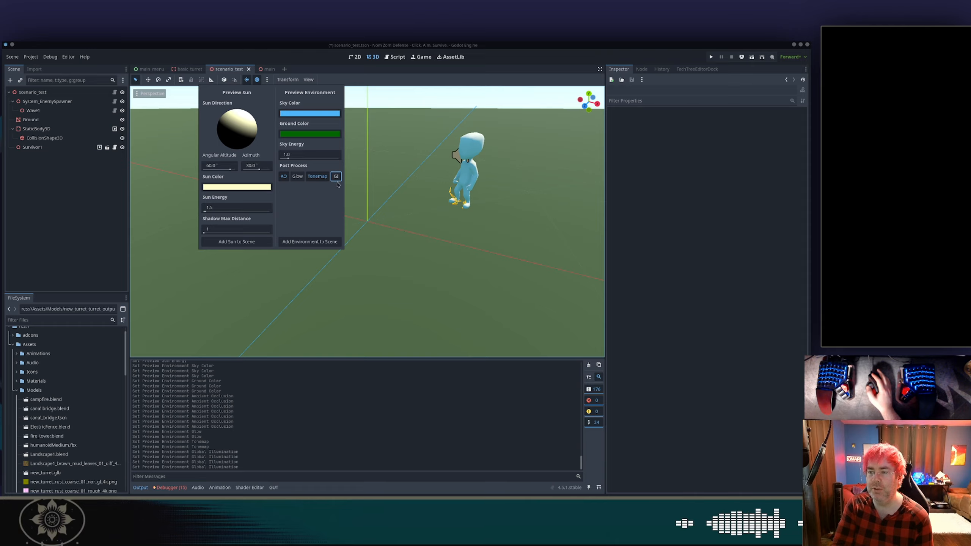
pyautogui.click(337, 181)
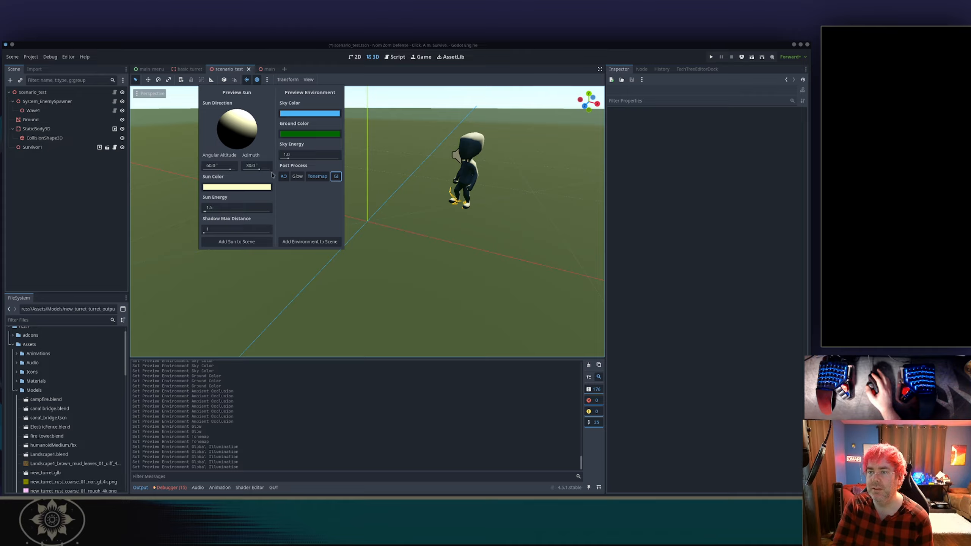
pyautogui.click(334, 178)
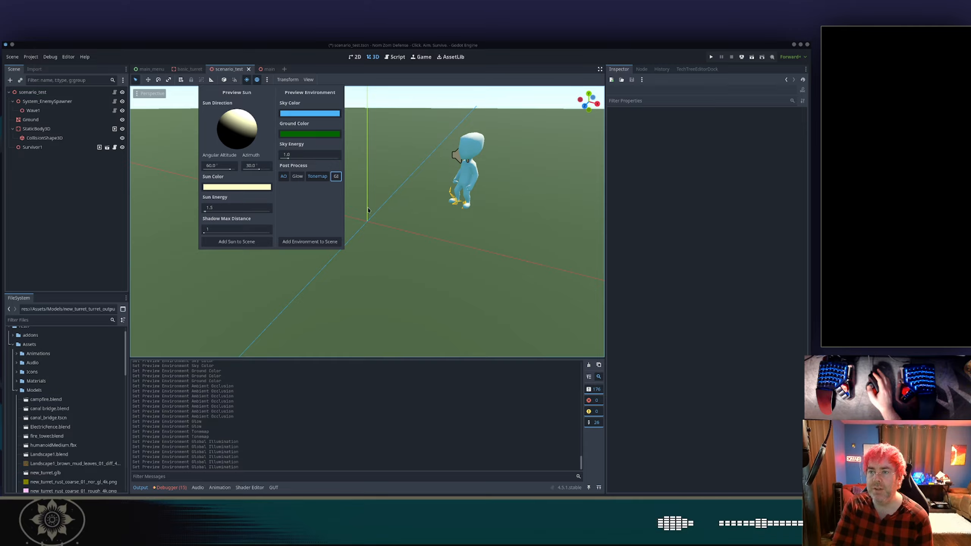
# Add the preview sun and the preview environment to the scene.
pyautogui.click(253, 242)
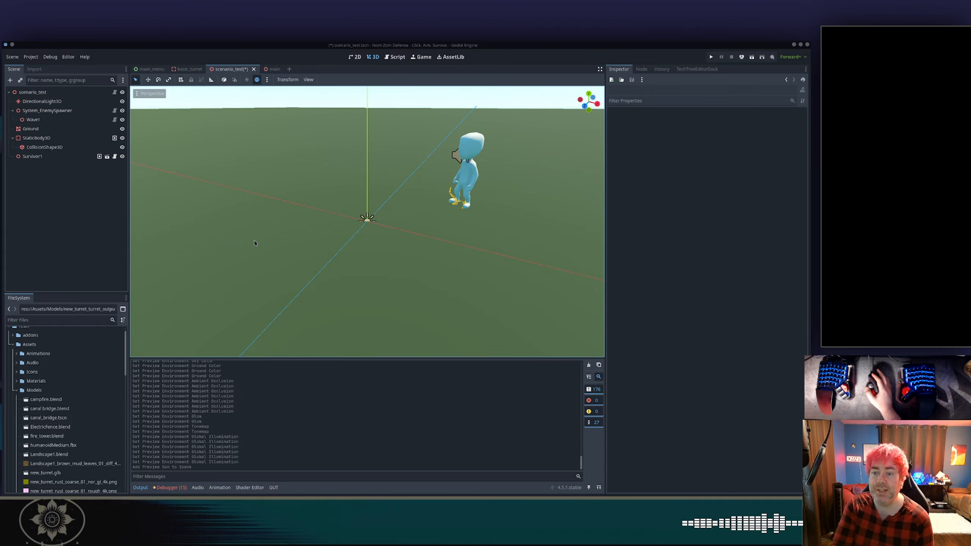
pyautogui.click(266, 80)
pyautogui.click(308, 242)
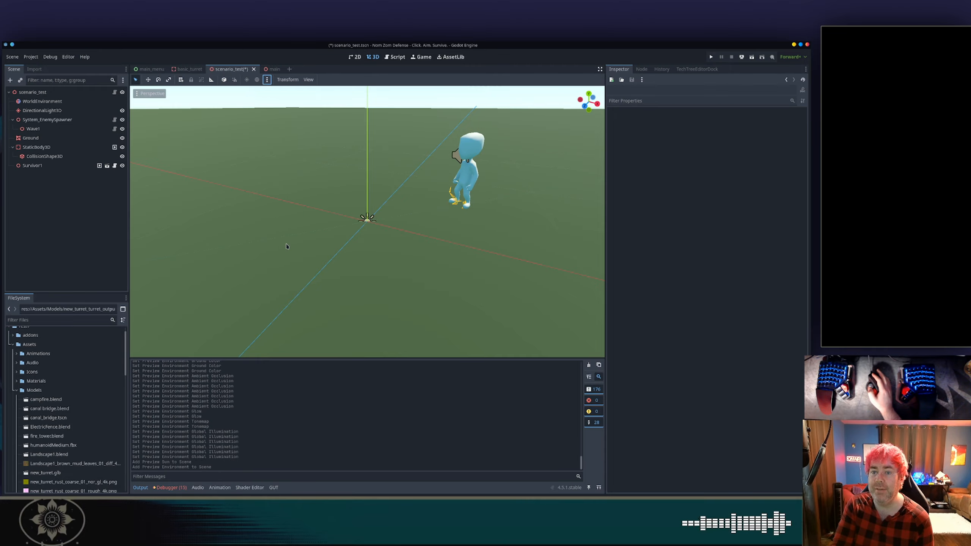
# Copy the Environment resource of the new WorldEnvironment node.
pyautogui.click(42, 101)
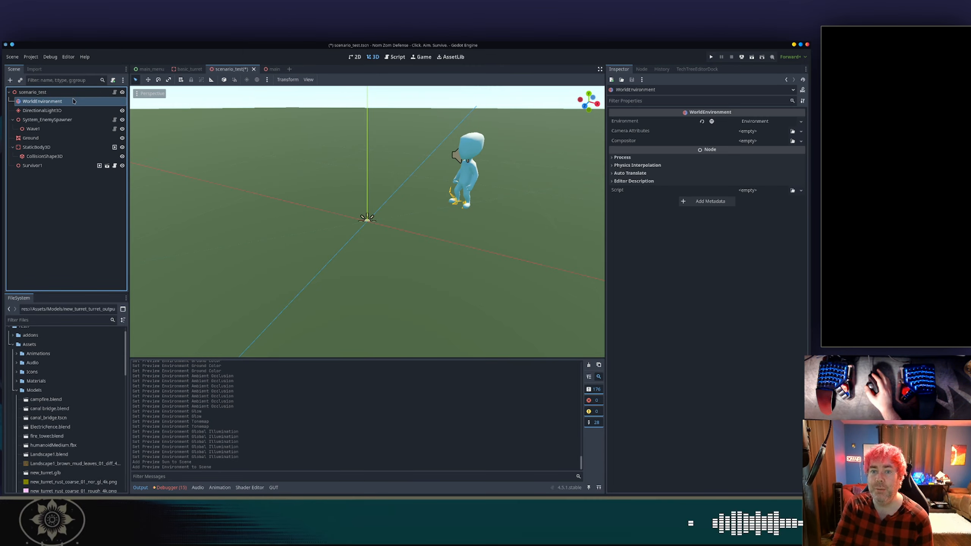
pyautogui.click(745, 123)
pyautogui.rightClick(746, 122)
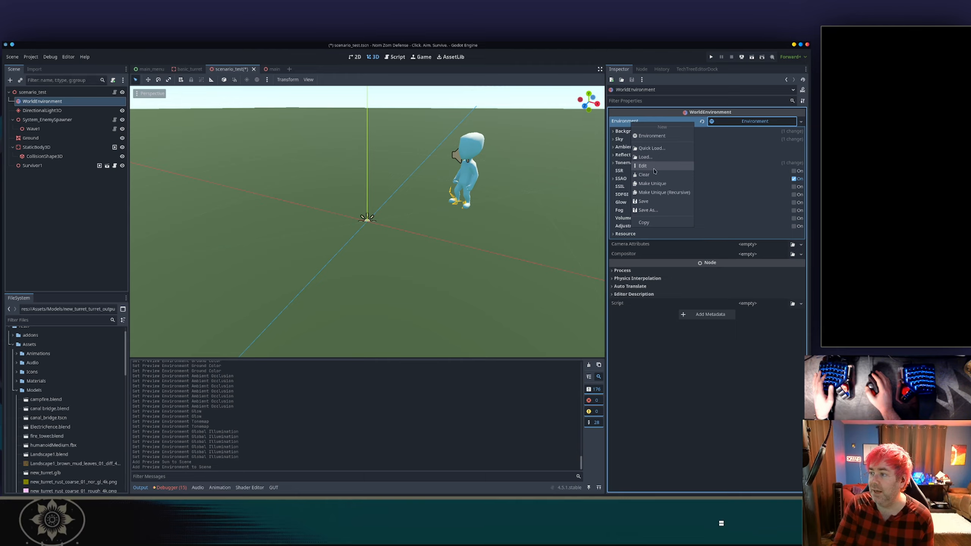
pyautogui.click(654, 223)
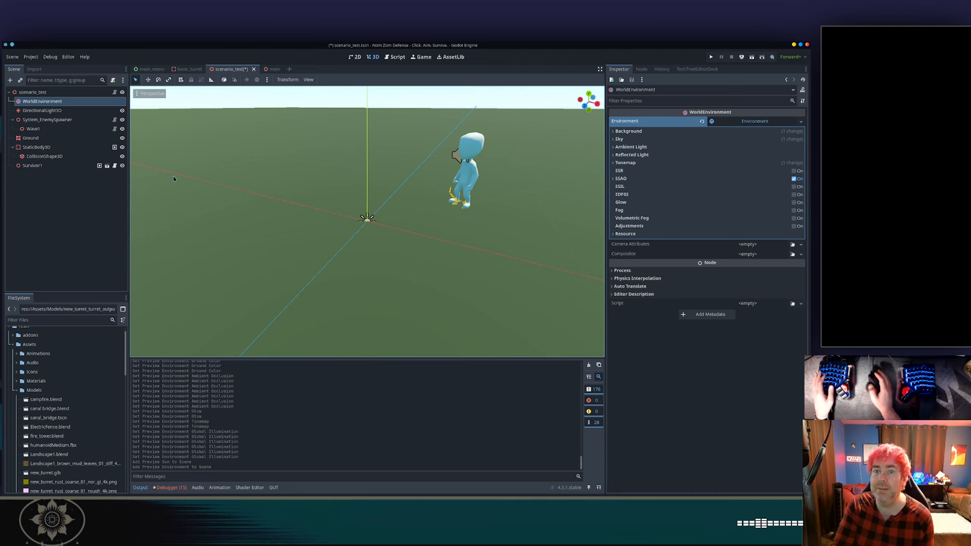
# Paste the copied environment into the scenario_test root's Scenario Environment property.
pyautogui.click(32, 92)
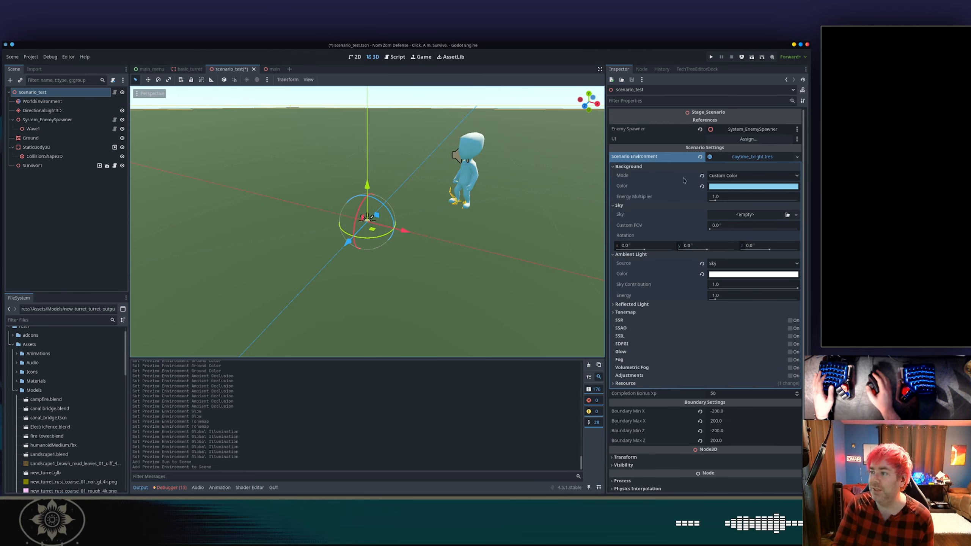
pyautogui.click(739, 158)
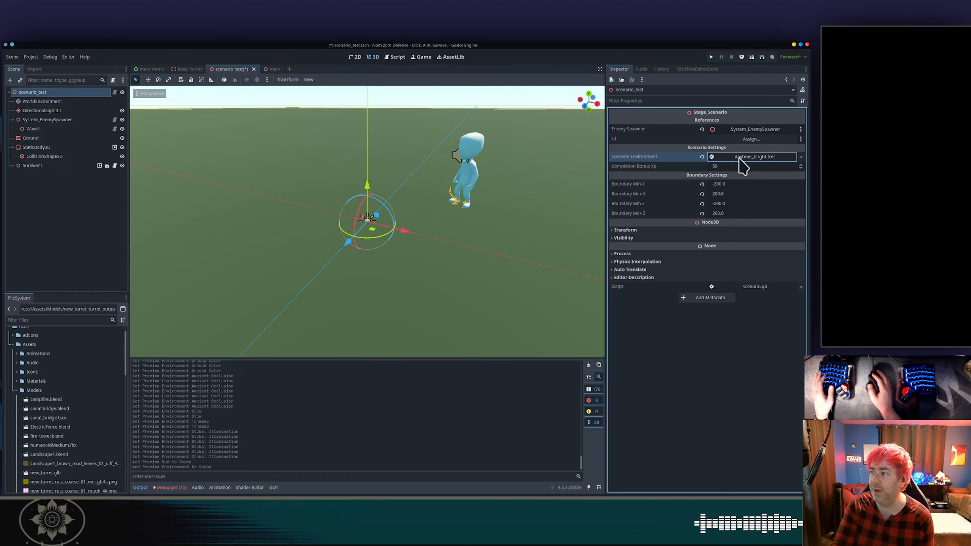
pyautogui.click(734, 163)
pyautogui.rightClick(730, 161)
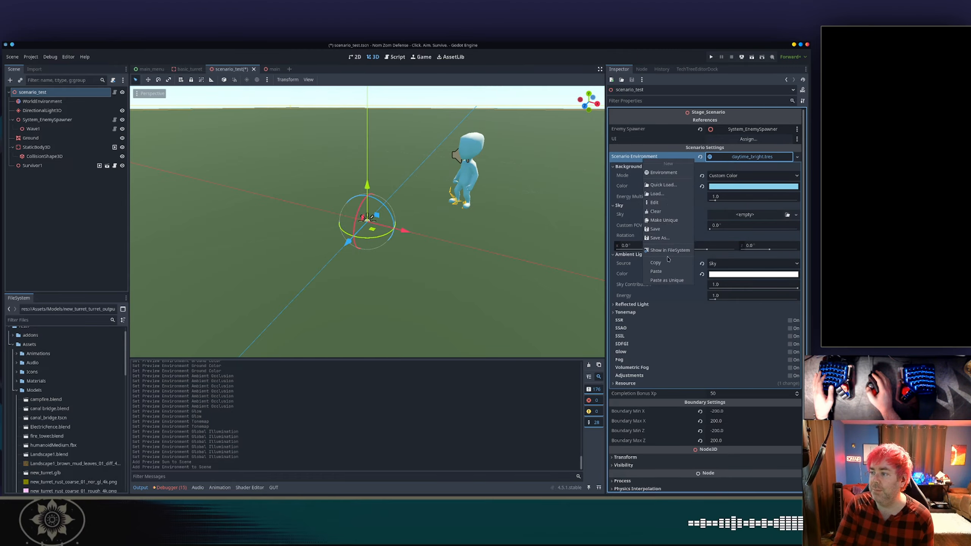
pyautogui.click(669, 272)
# Save the scenario environment as res://Config/Environments/daytime_bright.tres, overwriting the existing file, and select the WorldEnvironment node.
pyautogui.rightClick(731, 157)
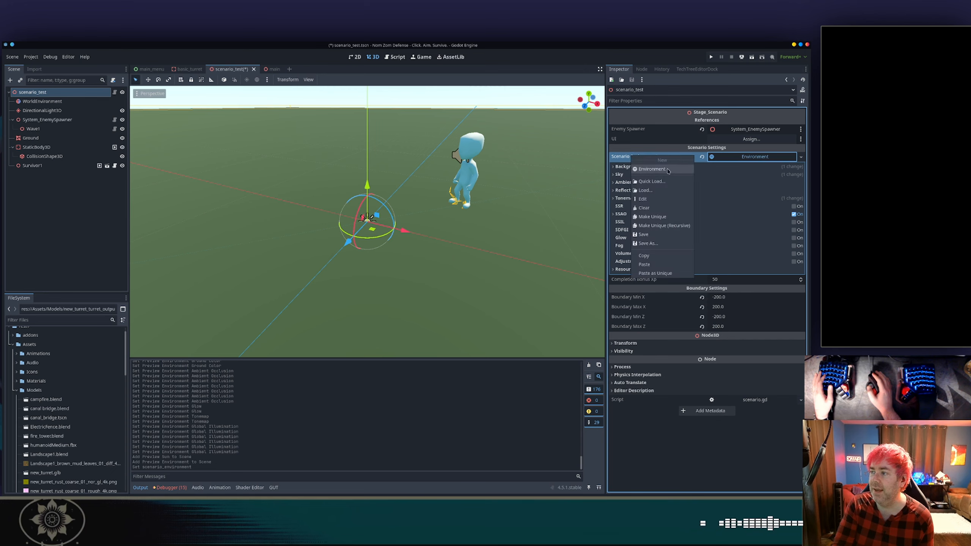
pyautogui.click(649, 243)
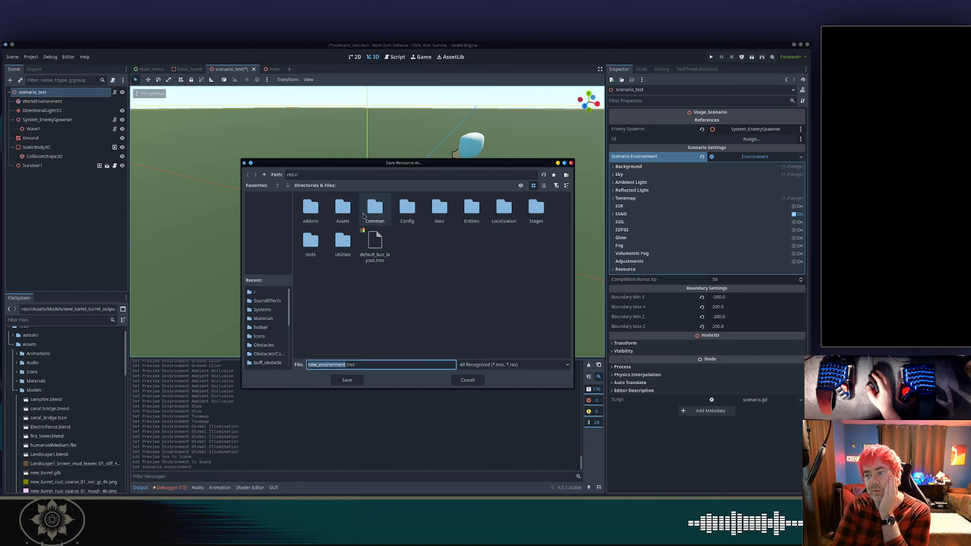
pyautogui.doubleClick(405, 212)
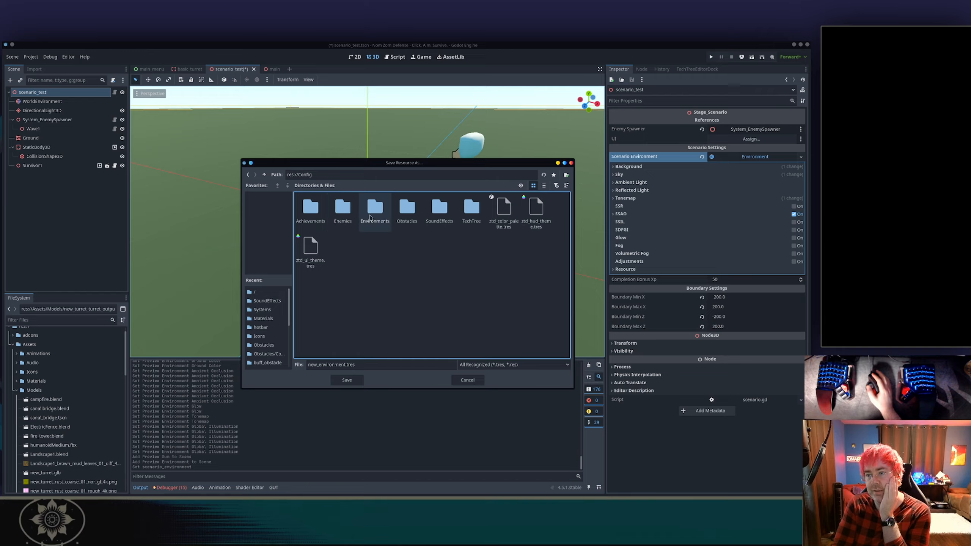
pyautogui.doubleClick(375, 210)
pyautogui.click(313, 221)
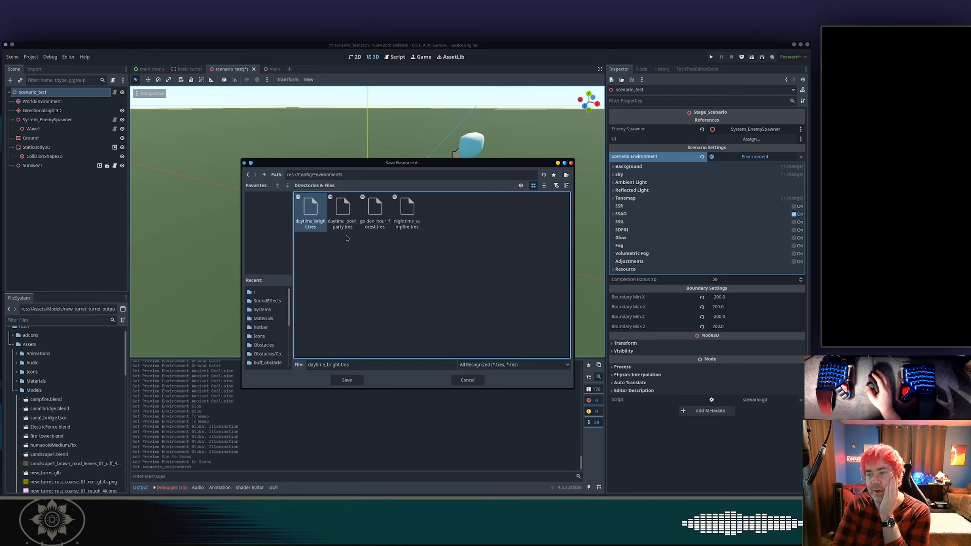
pyautogui.click(353, 380)
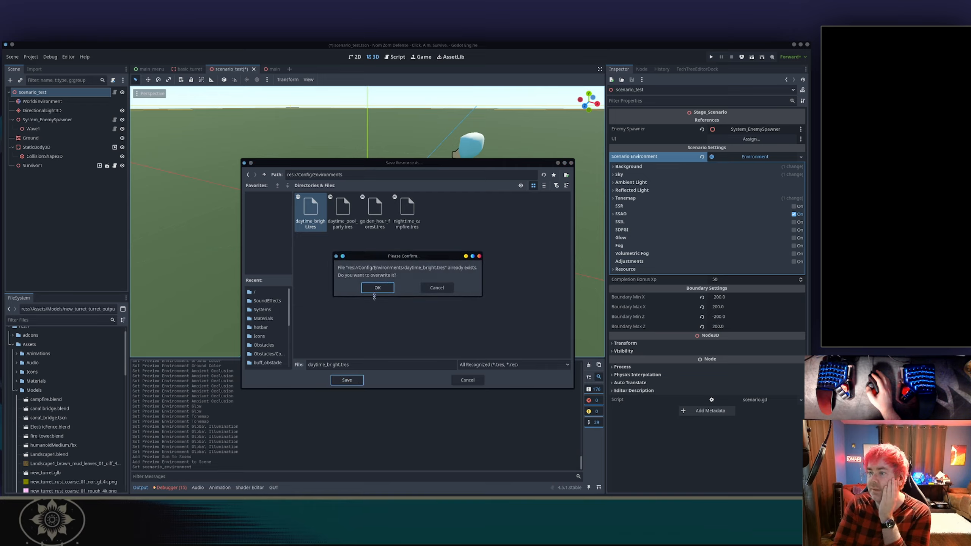
pyautogui.click(378, 287)
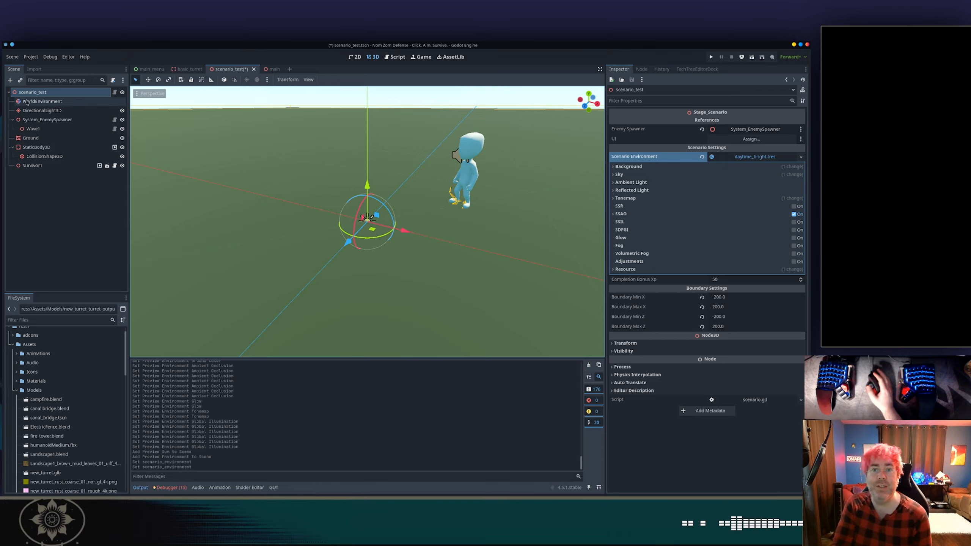
pyautogui.click(27, 102)
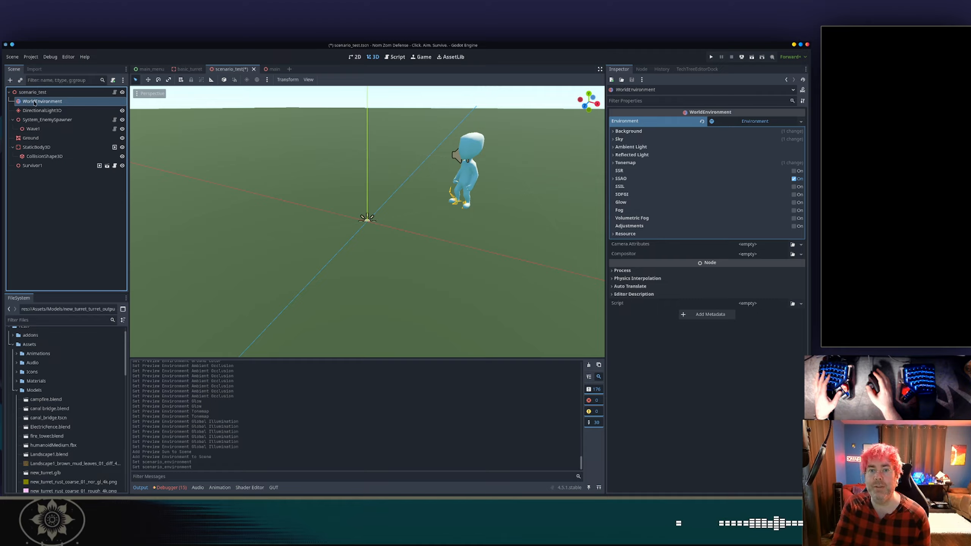
# Delete the WorldEnvironment node from the scenario scene.
pyautogui.rightClick(101, 101)
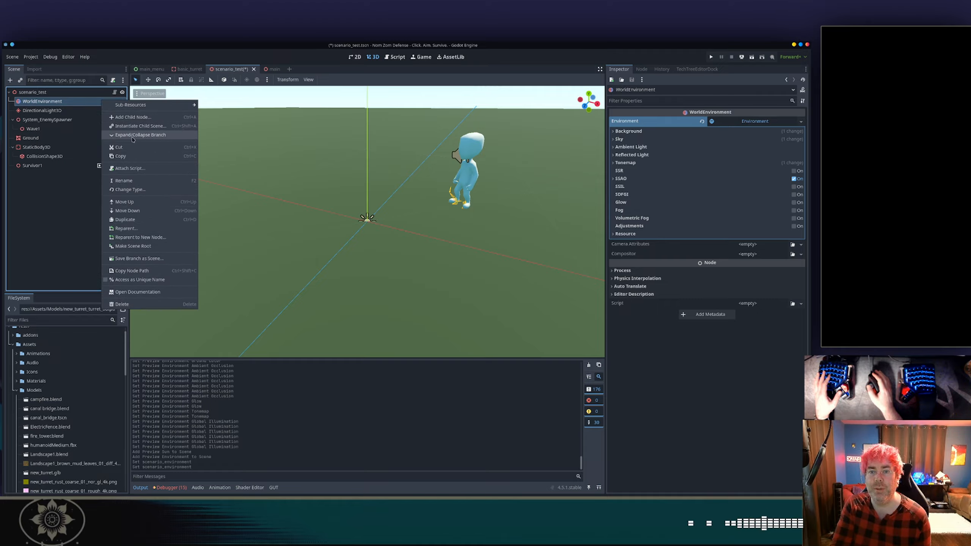
pyautogui.click(125, 304)
pyautogui.press('Return')
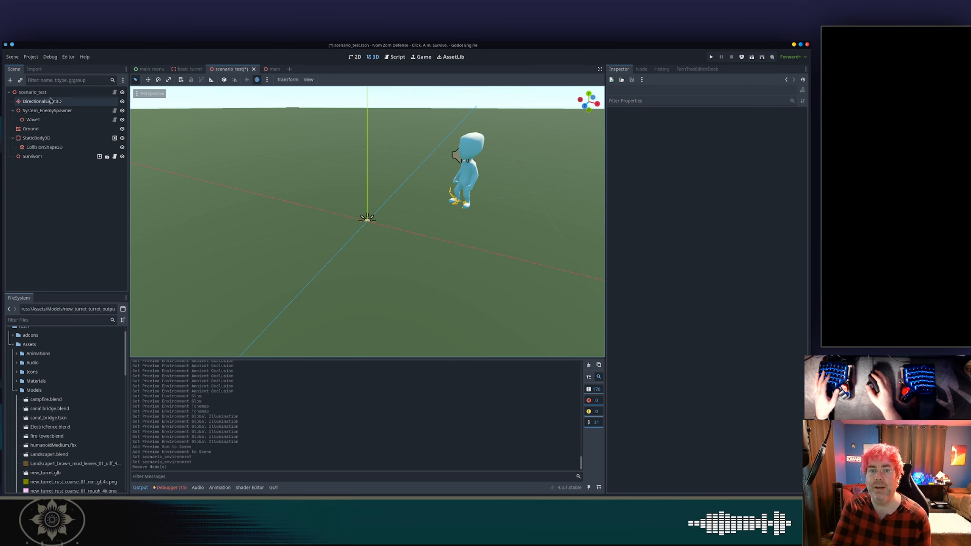
# Inspect the DirectionalLight3D's directional shadow, light and shadow settings.
pyautogui.click(50, 100)
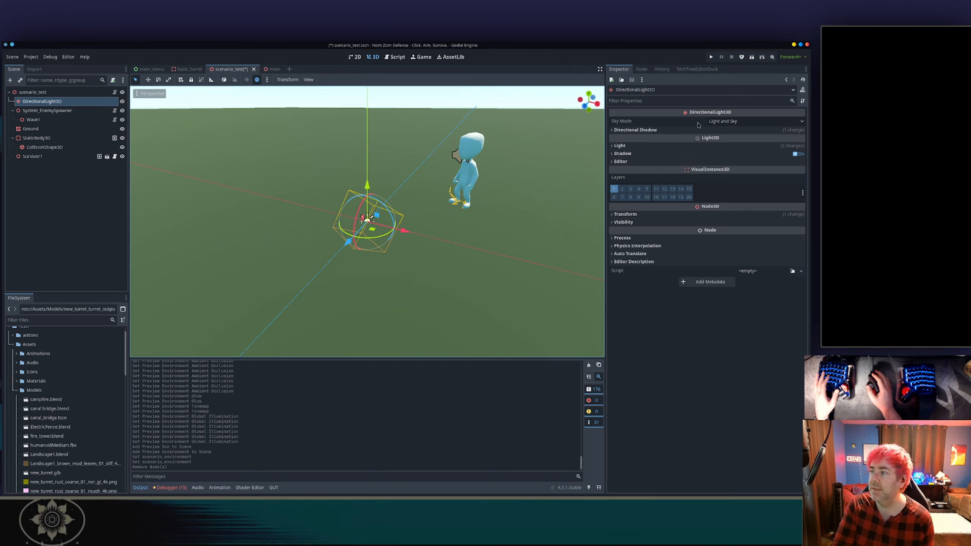
pyautogui.moveTo(690, 124)
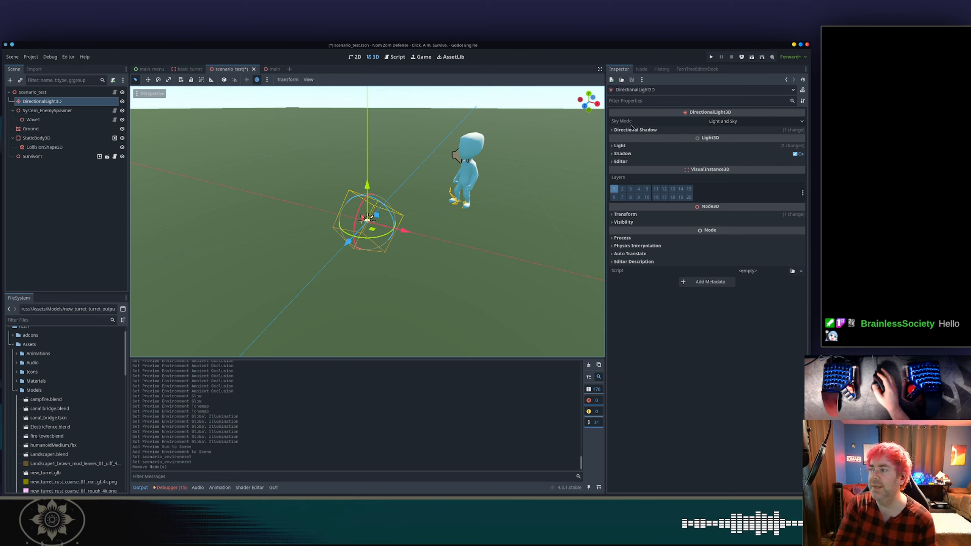
pyautogui.moveTo(624, 125)
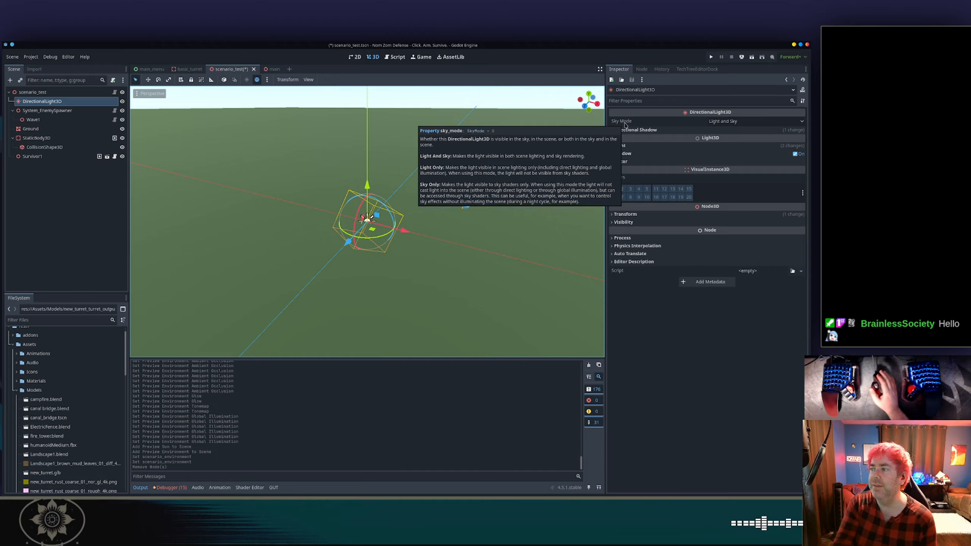
pyautogui.click(625, 131)
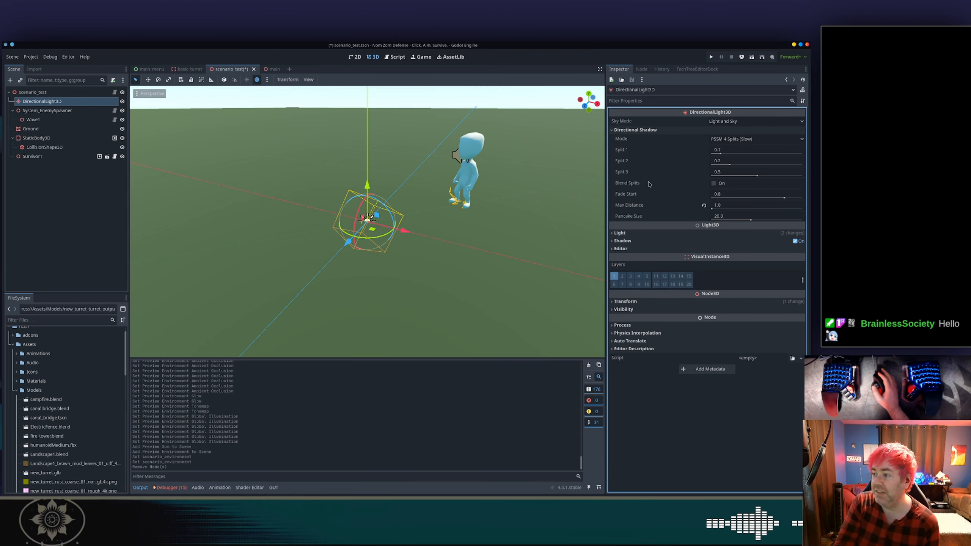
pyautogui.click(630, 234)
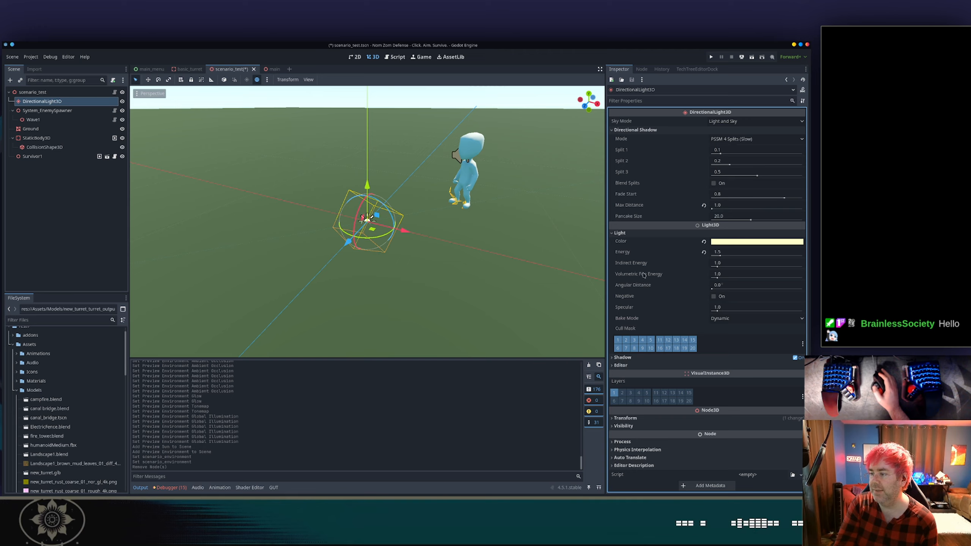
pyautogui.click(622, 357)
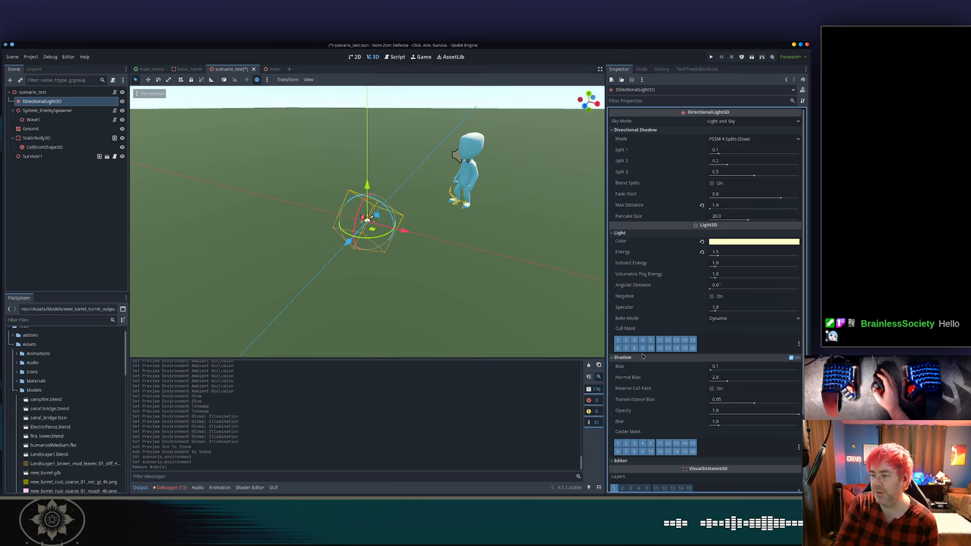
pyautogui.scroll(-3, 669, 276)
pyautogui.click(621, 366)
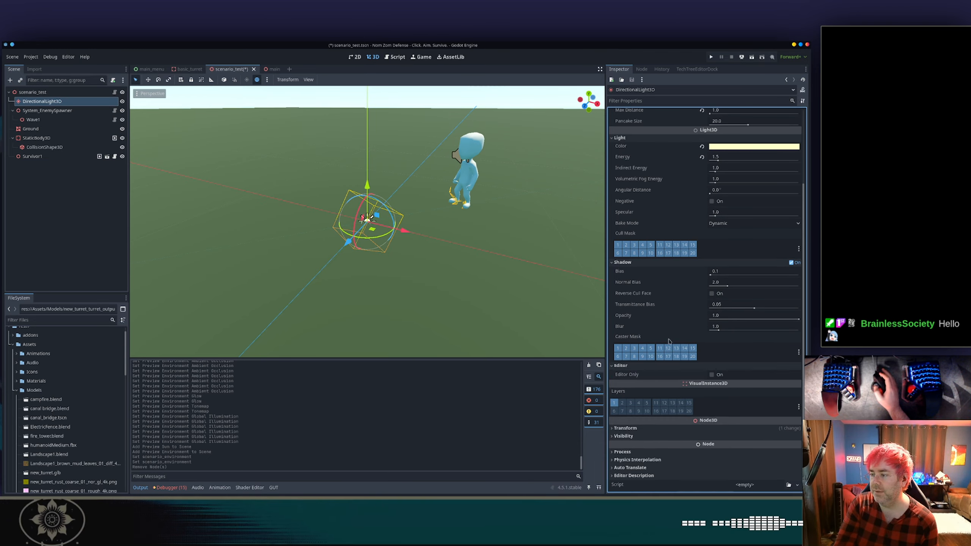
# Save the scene and run the game, launching the Test Scenario level from the level selection.
pyautogui.hotkey('ctrl', 's')
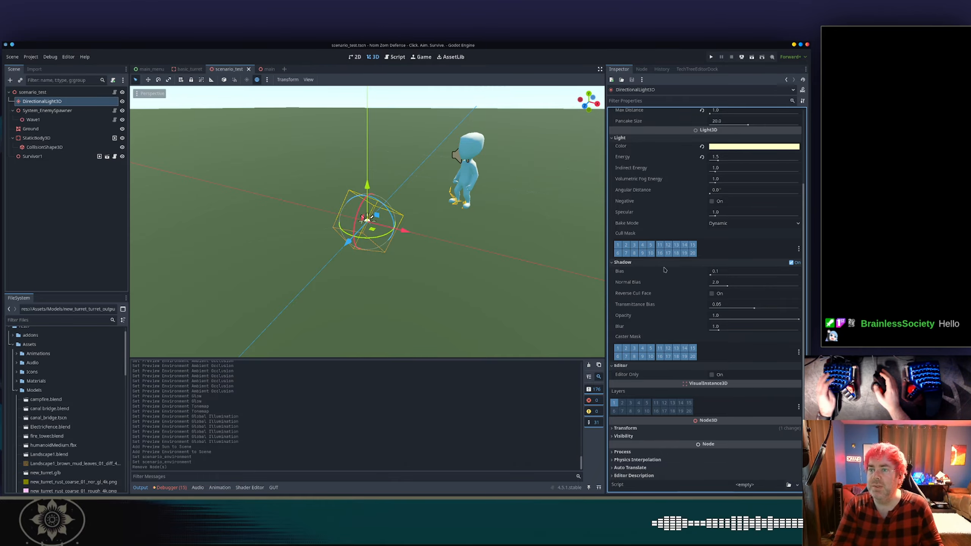
pyautogui.click(710, 57)
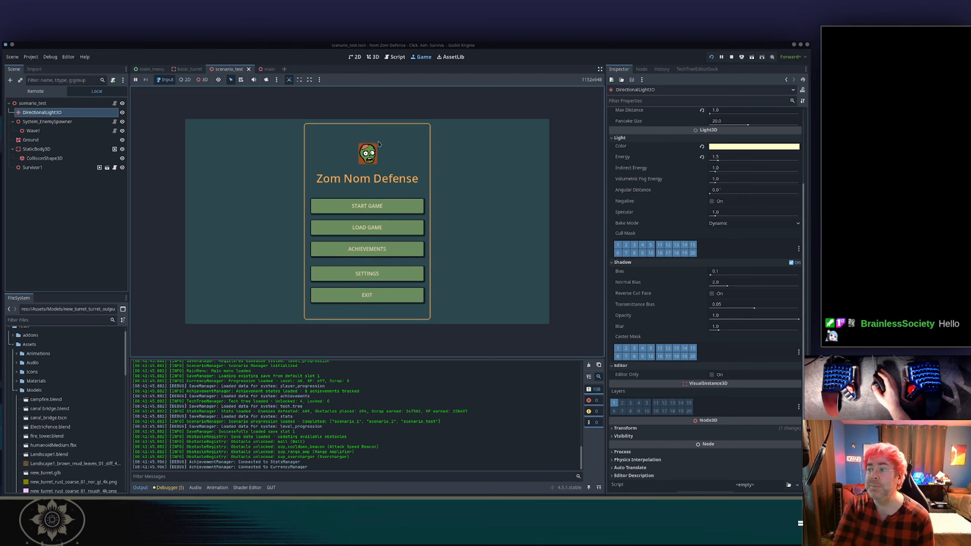
pyautogui.click(366, 207)
pyautogui.scroll(-3, 363, 191)
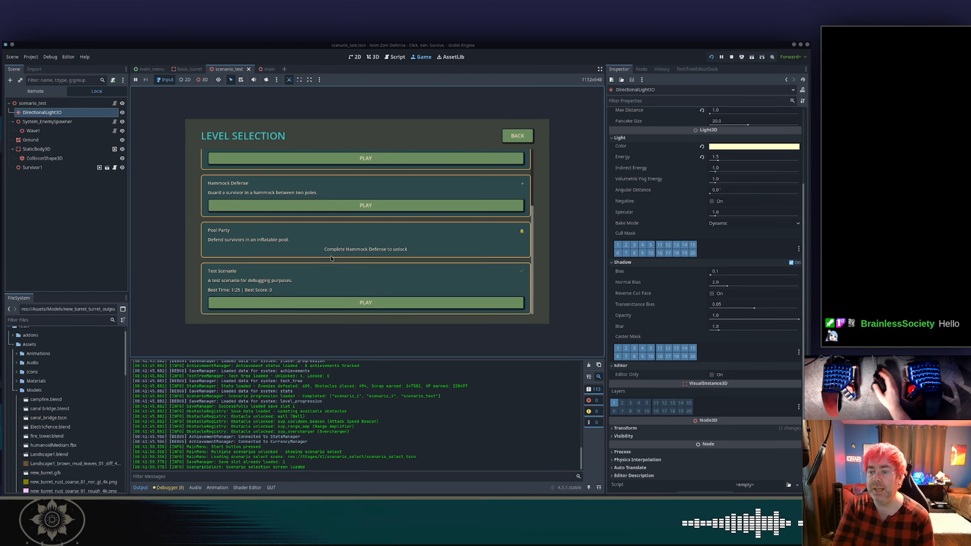
pyautogui.click(335, 301)
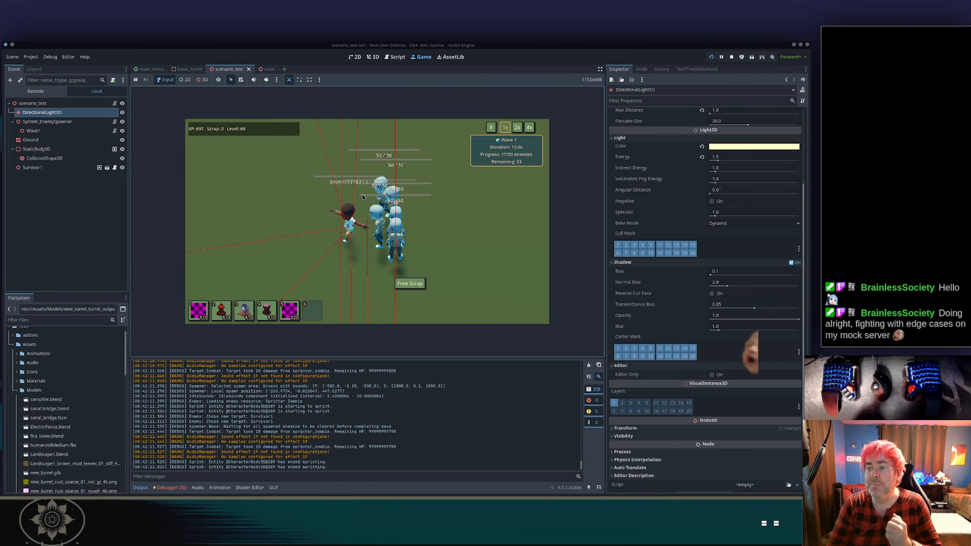
# Play the Test Scenario, zooming and moving the camera over the zombie horde, then return to the main menu.
pyautogui.scroll(5, 341, 206)
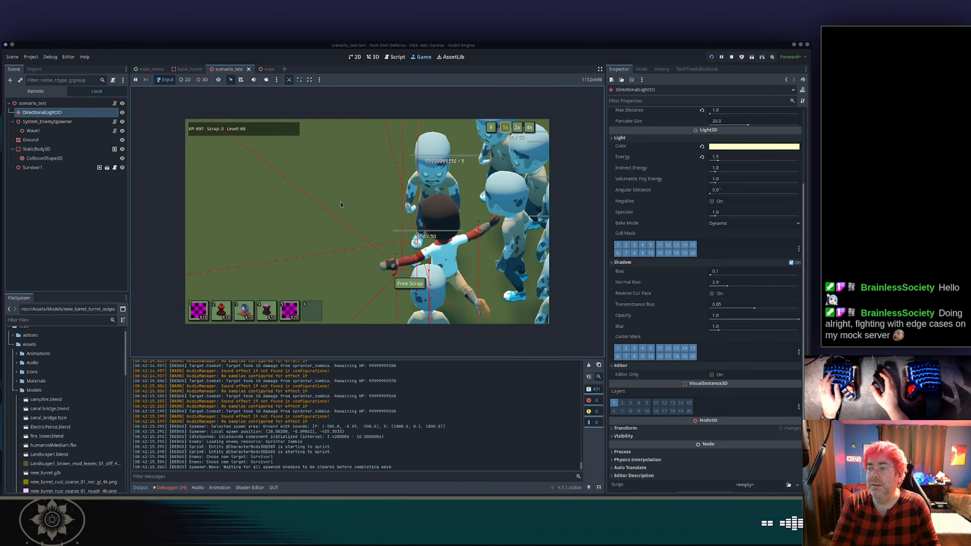
pyautogui.scroll(-5, 346, 202)
pyautogui.scroll(6, 350, 199)
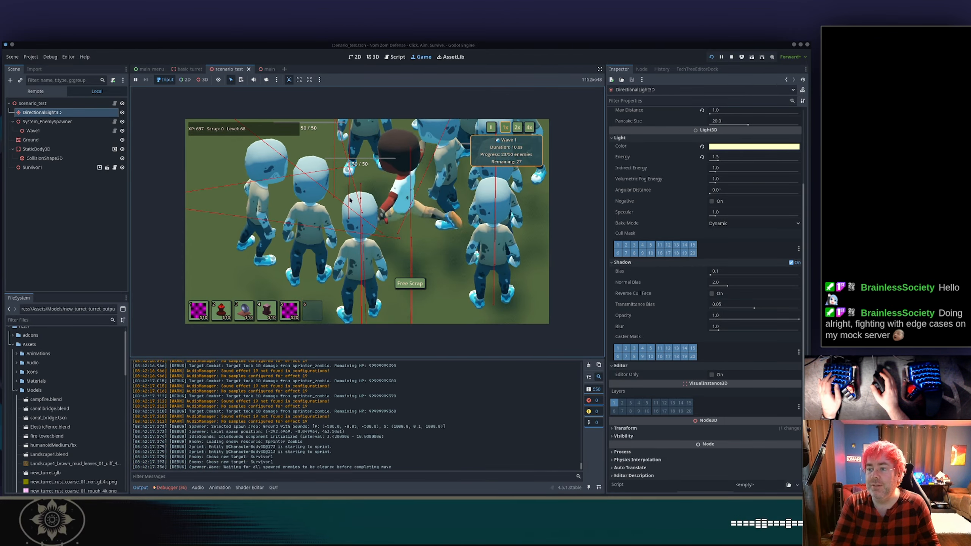
pyautogui.scroll(-6, 350, 199)
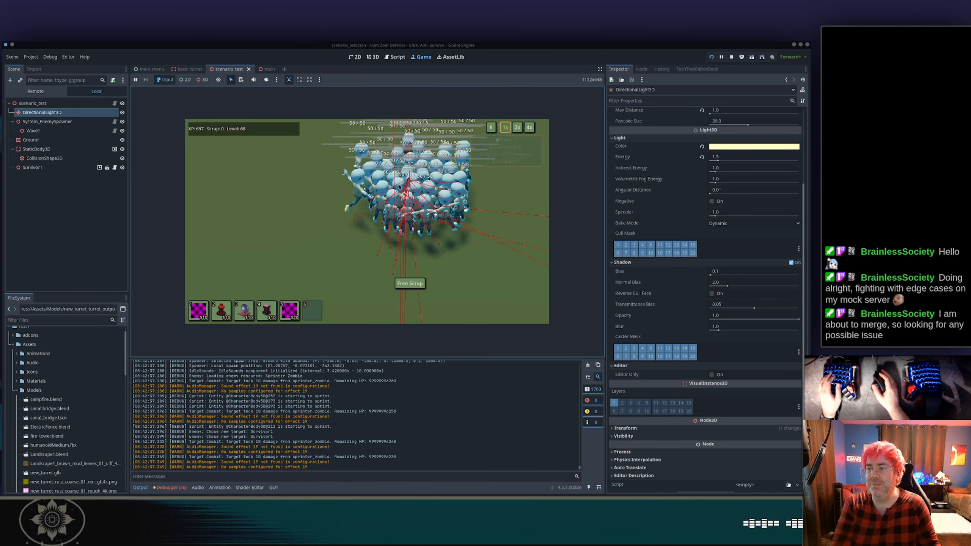
pyautogui.scroll(5, 396, 191)
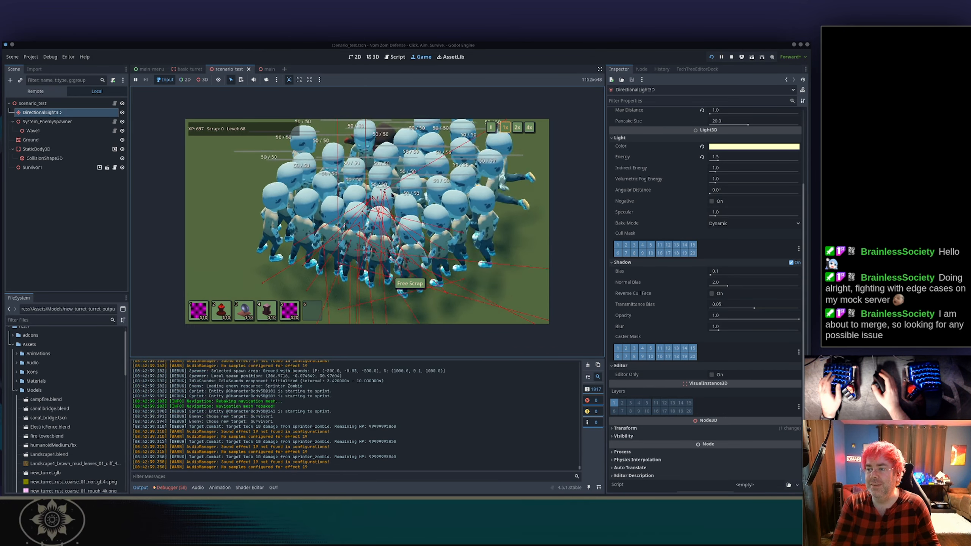
pyautogui.click(278, 206)
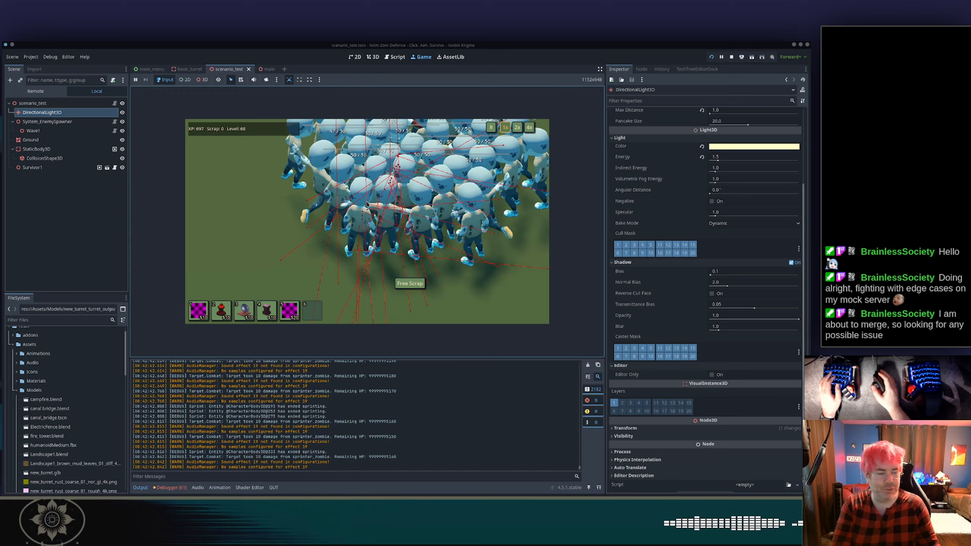
pyautogui.press('a')
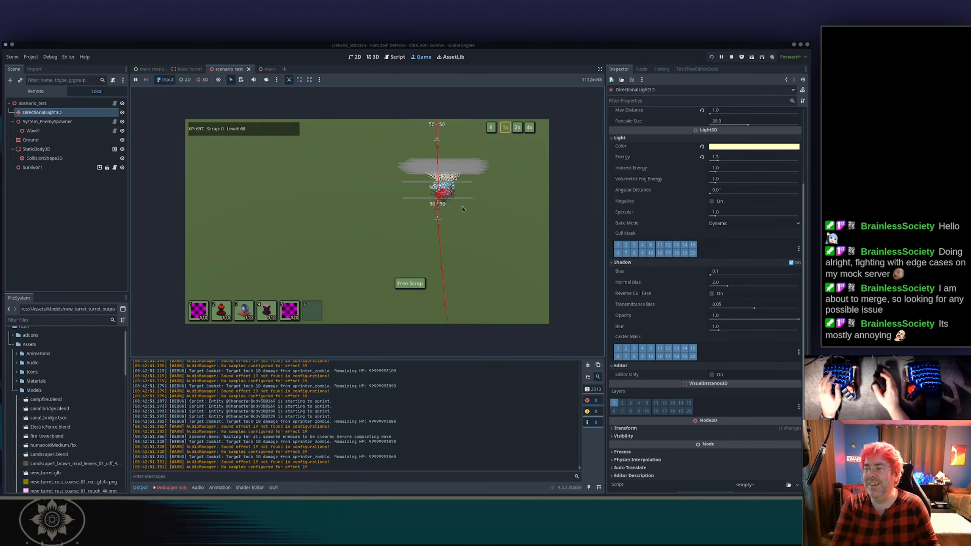
pyautogui.press('d')
pyautogui.scroll(5, 463, 210)
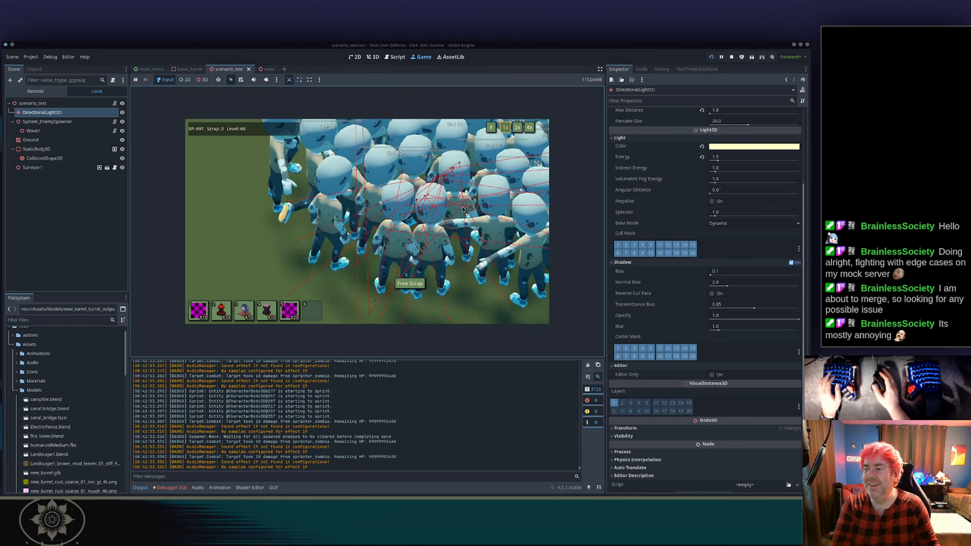
pyautogui.scroll(-8, 443, 209)
pyautogui.scroll(8, 425, 209)
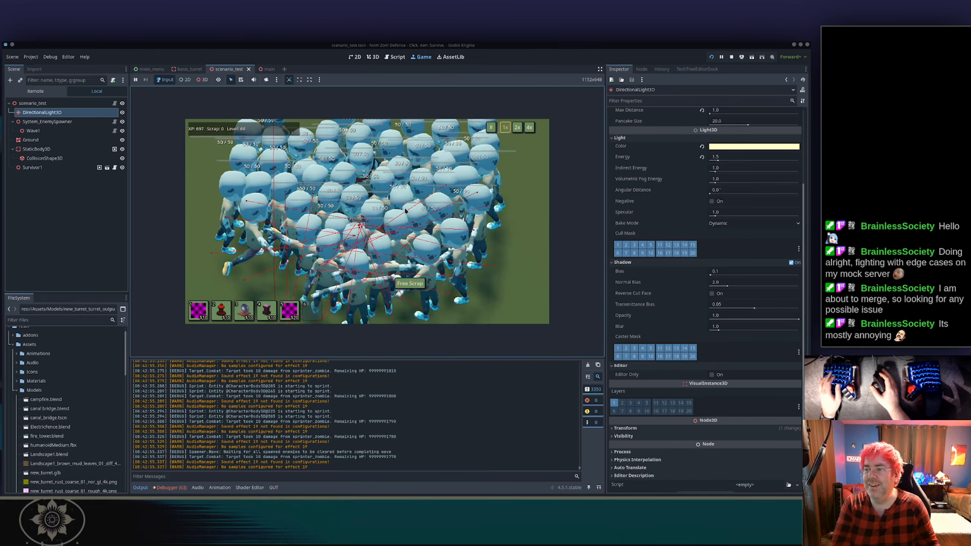
pyautogui.press('w')
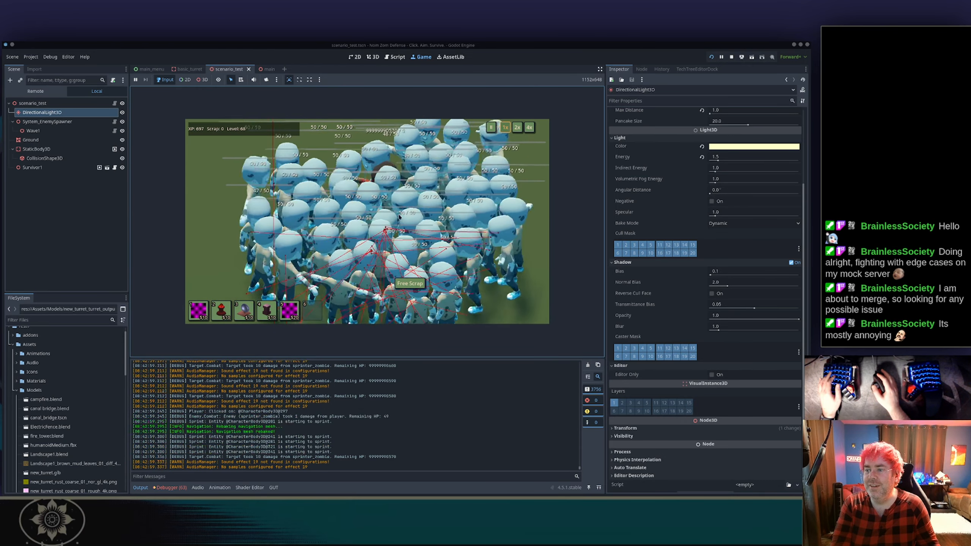
pyautogui.click(398, 217)
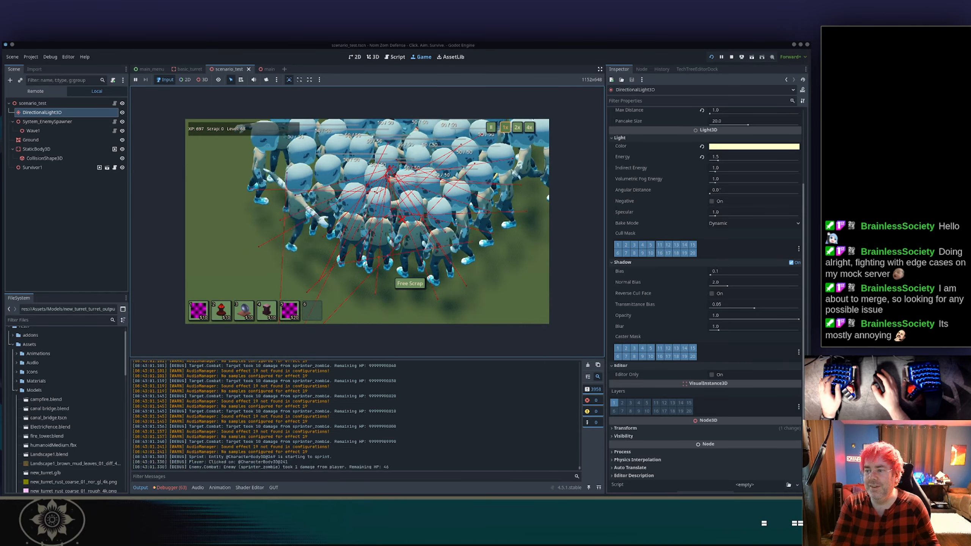
pyautogui.click(396, 217)
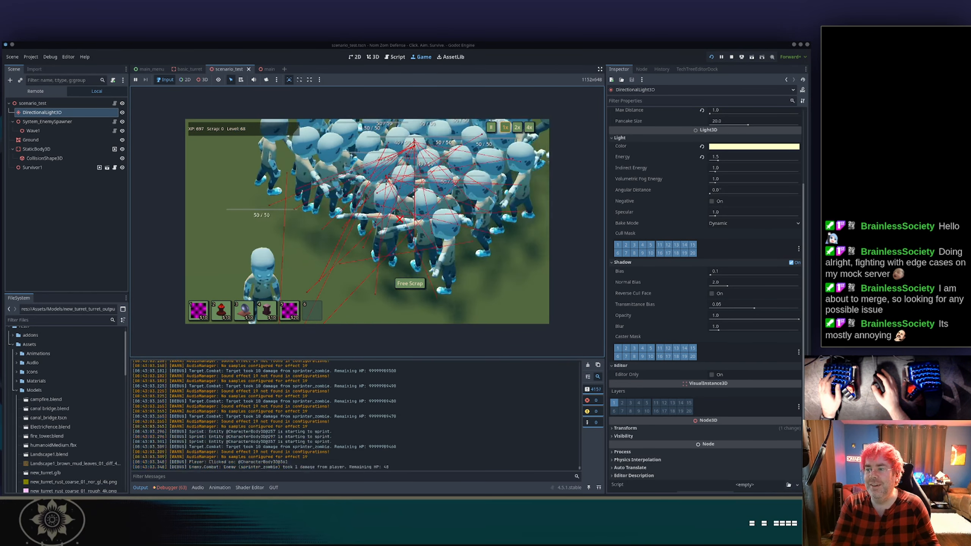
pyautogui.press('Escape')
pyautogui.click(376, 255)
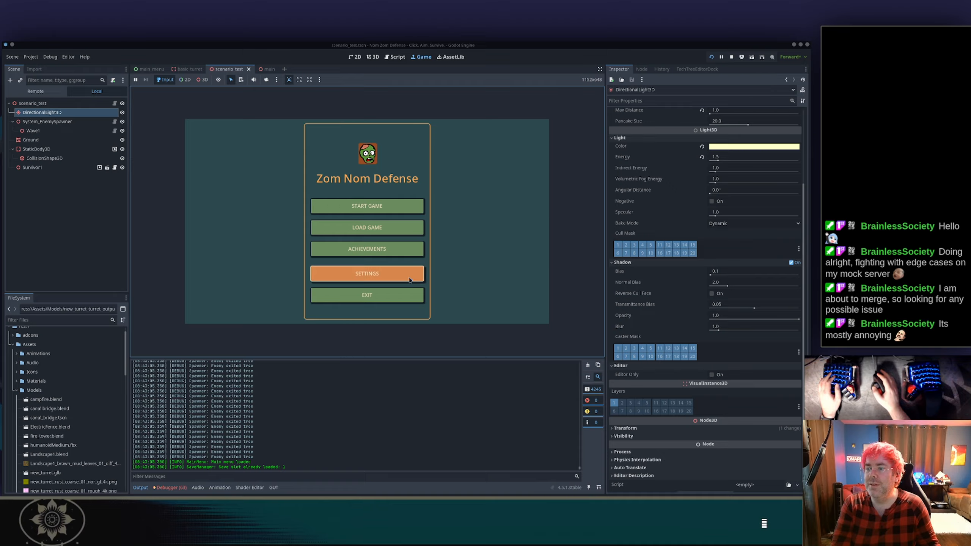
# Start the Car Defense level and move and zoom the camera to check the lighting.
pyautogui.click(395, 211)
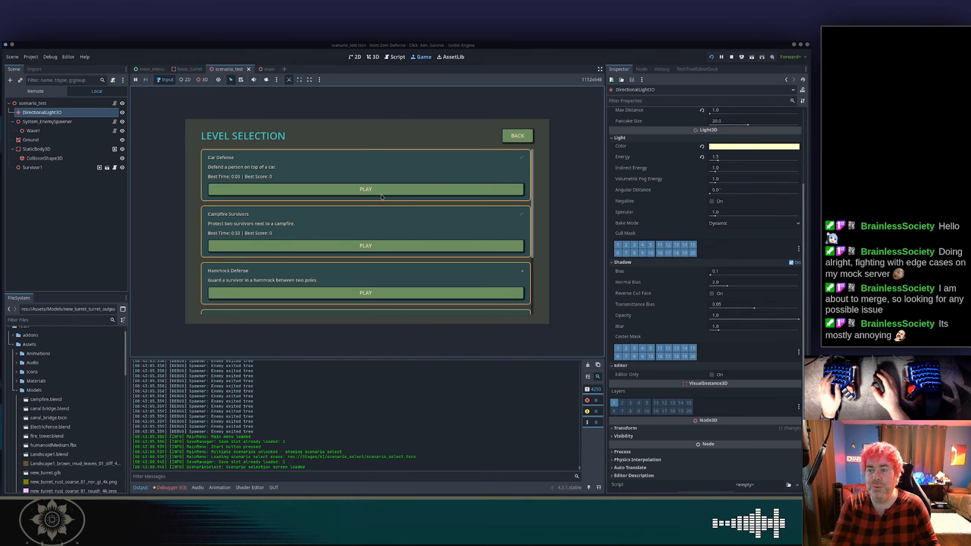
pyautogui.click(302, 187)
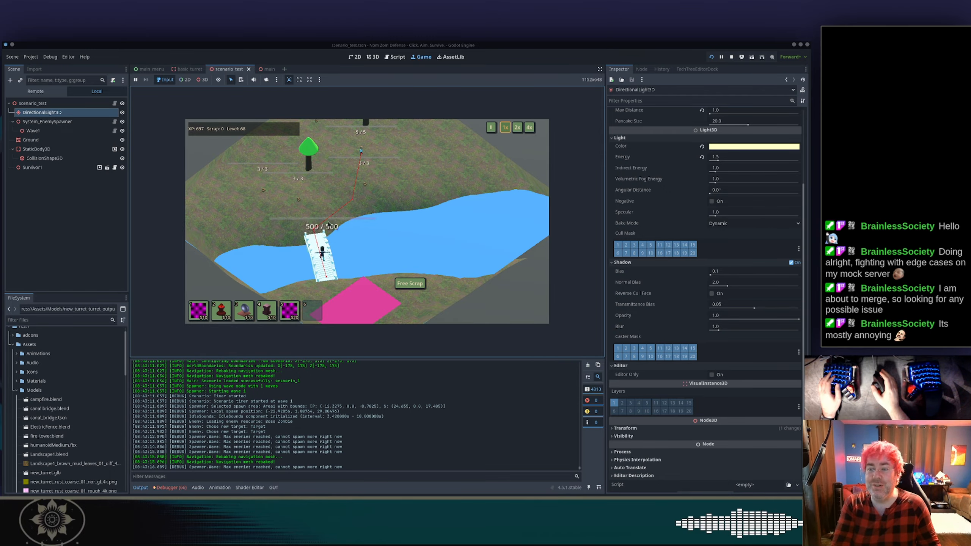
pyautogui.press('s')
pyautogui.press('w')
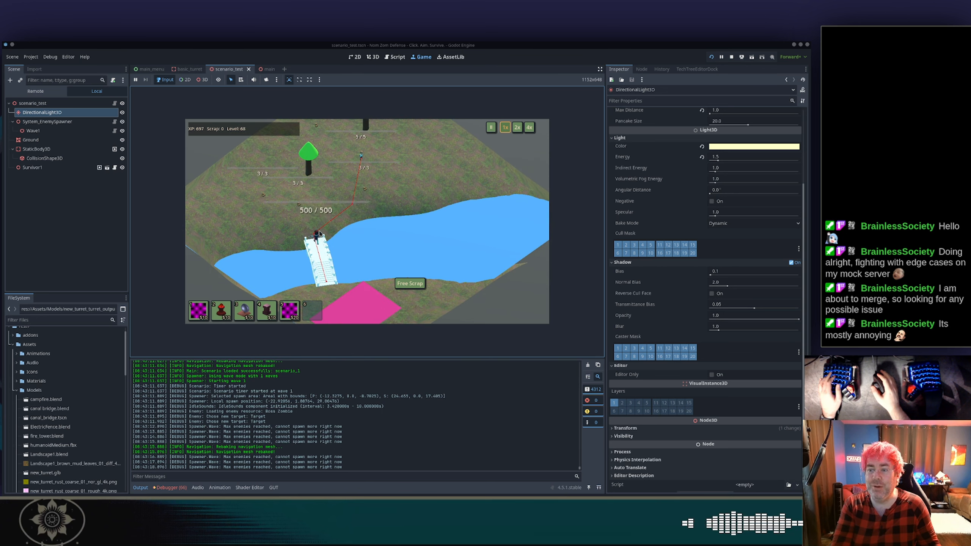
pyautogui.click(319, 230)
pyautogui.click(318, 229)
pyautogui.press('w')
pyautogui.scroll(5, 332, 228)
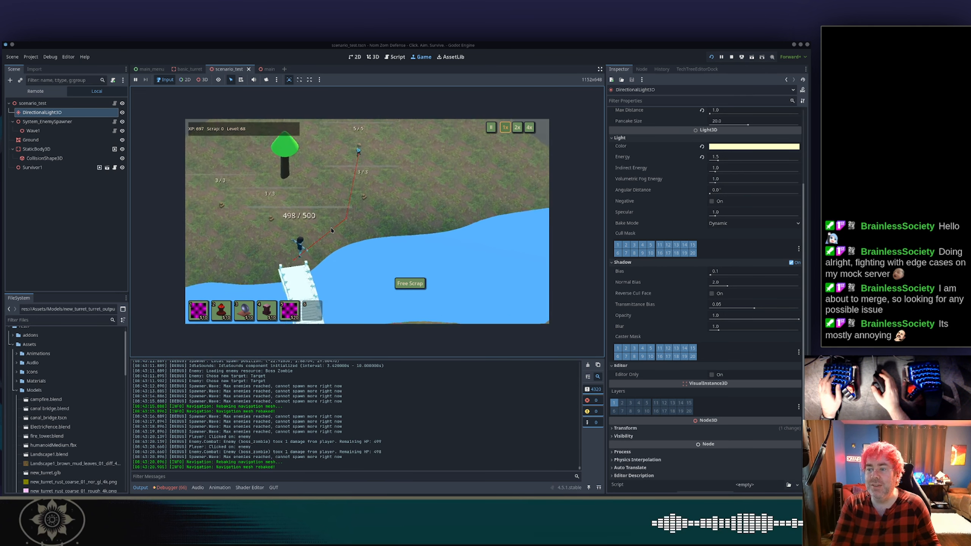
pyautogui.scroll(-3, 335, 229)
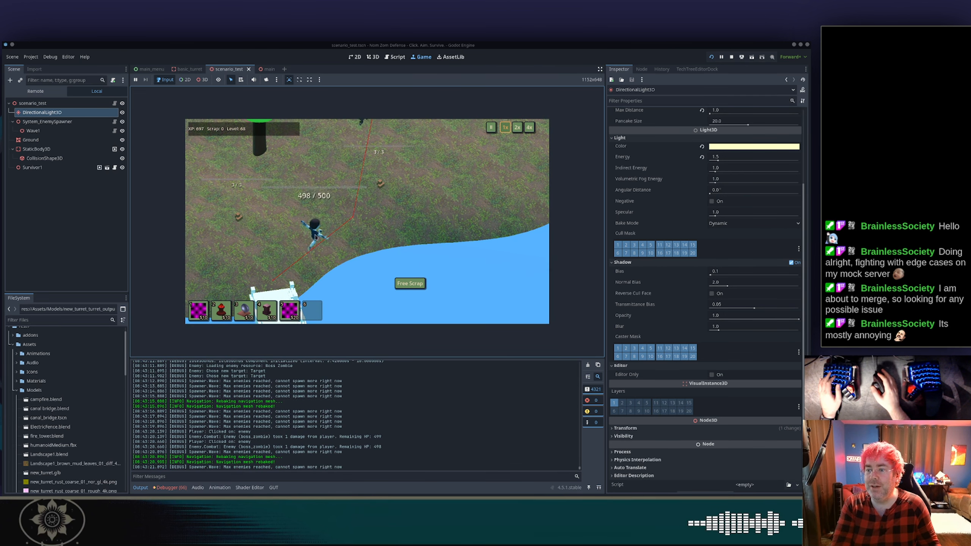
pyautogui.click(317, 235)
pyautogui.press('w')
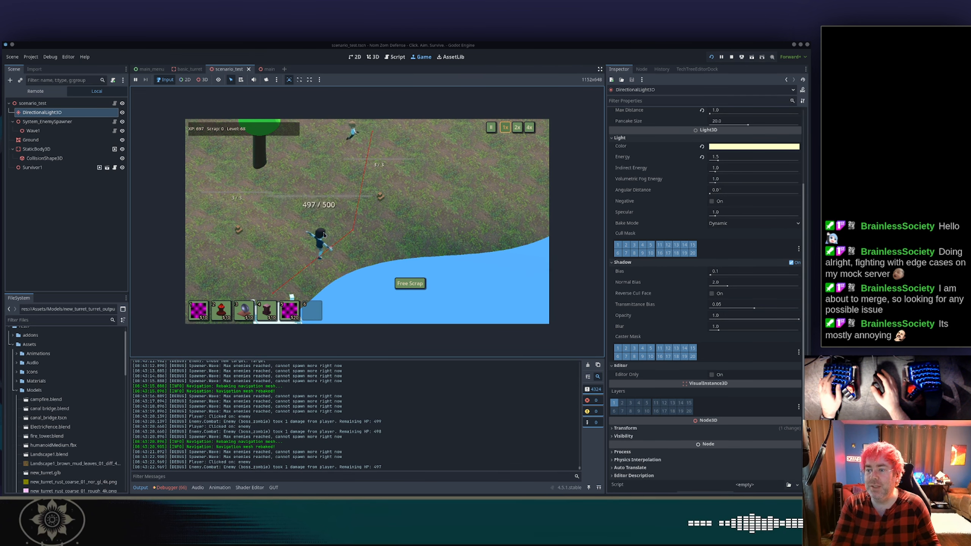
# Attack the boss zombie in Car Defense while moving the camera, then pause the game.
pyautogui.click(325, 238)
pyautogui.click(329, 237)
pyautogui.click(340, 229)
pyautogui.click(344, 229)
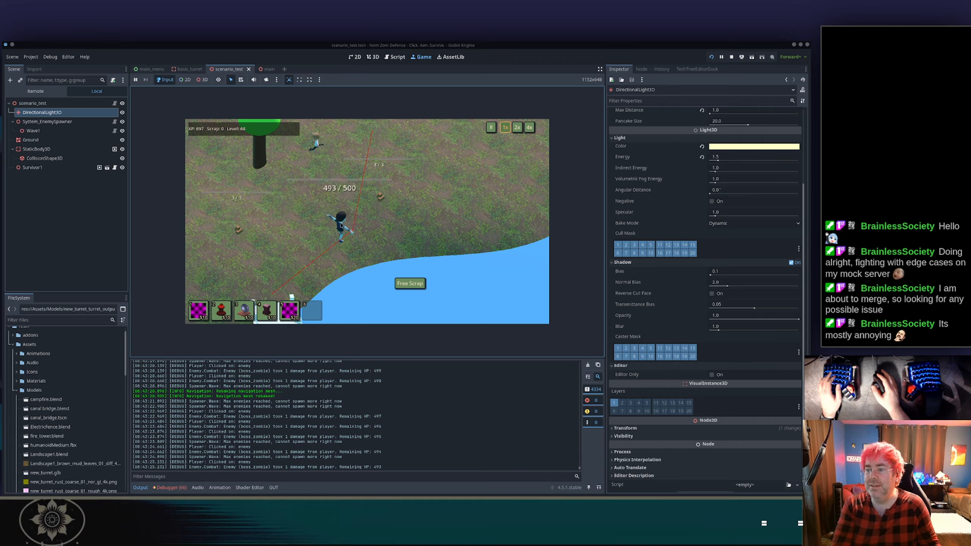
pyautogui.press('w')
pyautogui.click(353, 229)
pyautogui.press('w')
pyautogui.click(354, 230)
pyautogui.click(355, 231)
pyautogui.press('w')
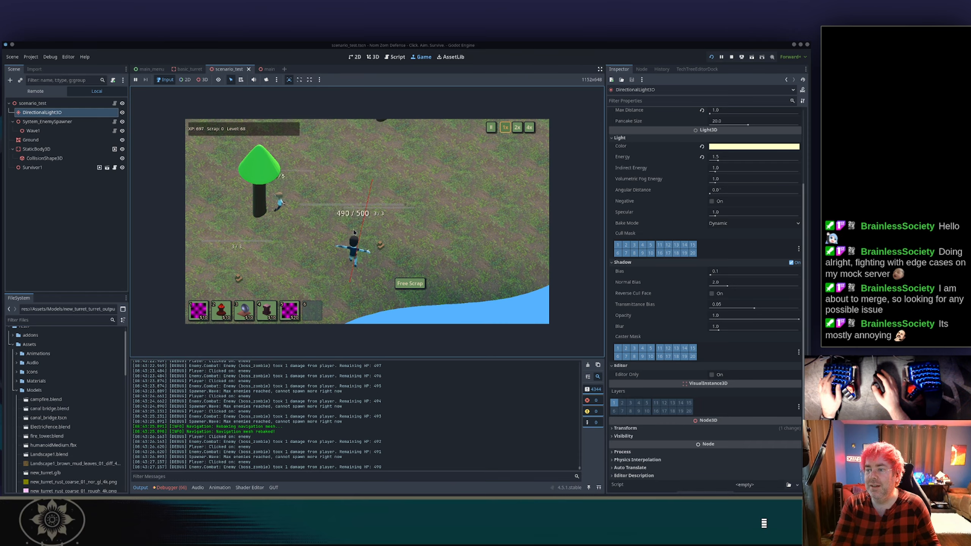
pyautogui.click(355, 232)
pyautogui.press('w')
pyautogui.click(357, 238)
pyautogui.click(357, 238)
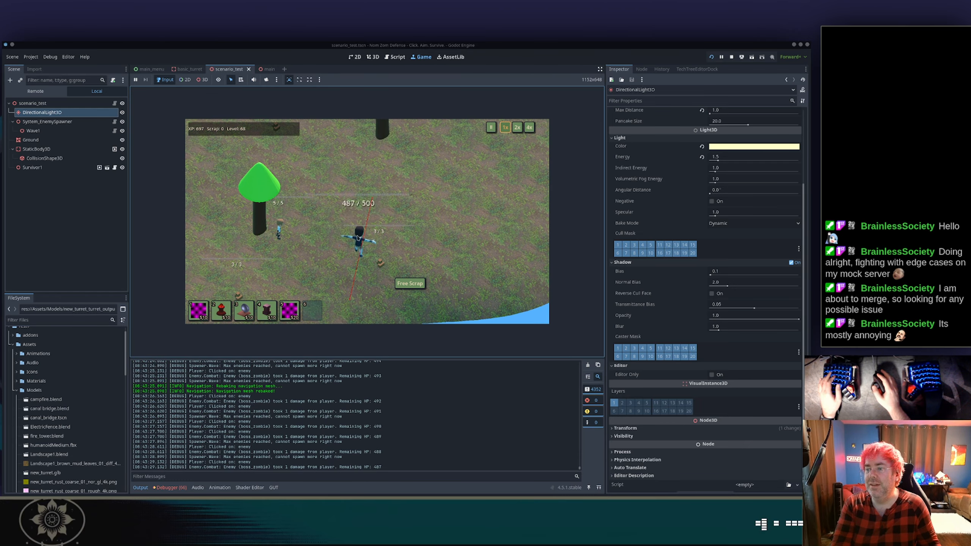
pyautogui.click(358, 237)
pyautogui.click(358, 237)
pyautogui.click(358, 237)
pyautogui.click(360, 235)
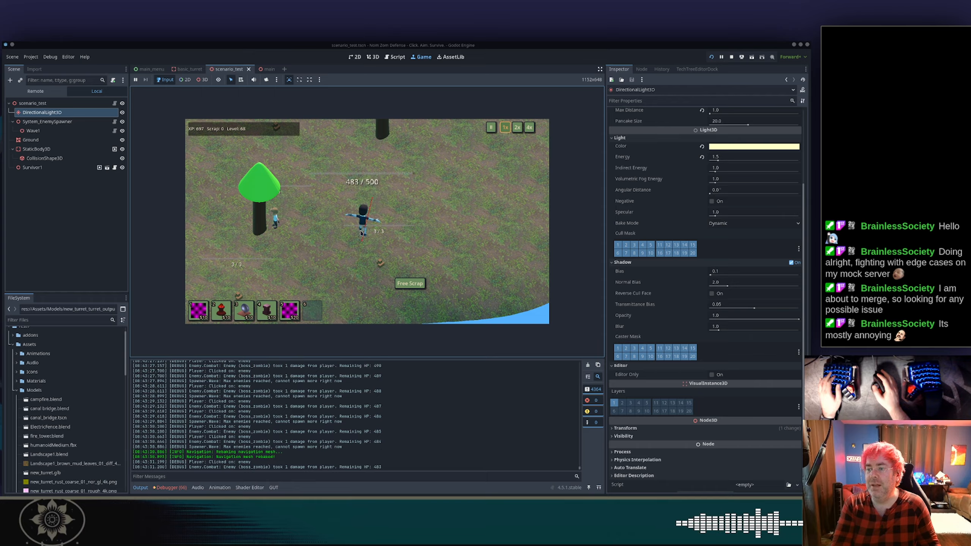
pyautogui.click(362, 232)
pyautogui.click(365, 229)
pyautogui.click(366, 227)
pyautogui.press('Escape')
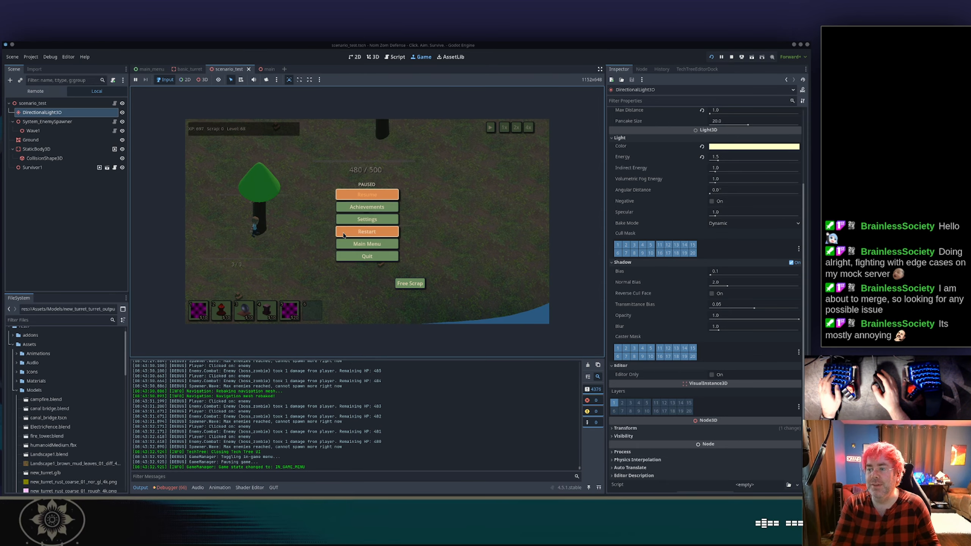
# Return to the main menu from the pause menu and start another level from the level selection.
pyautogui.click(357, 245)
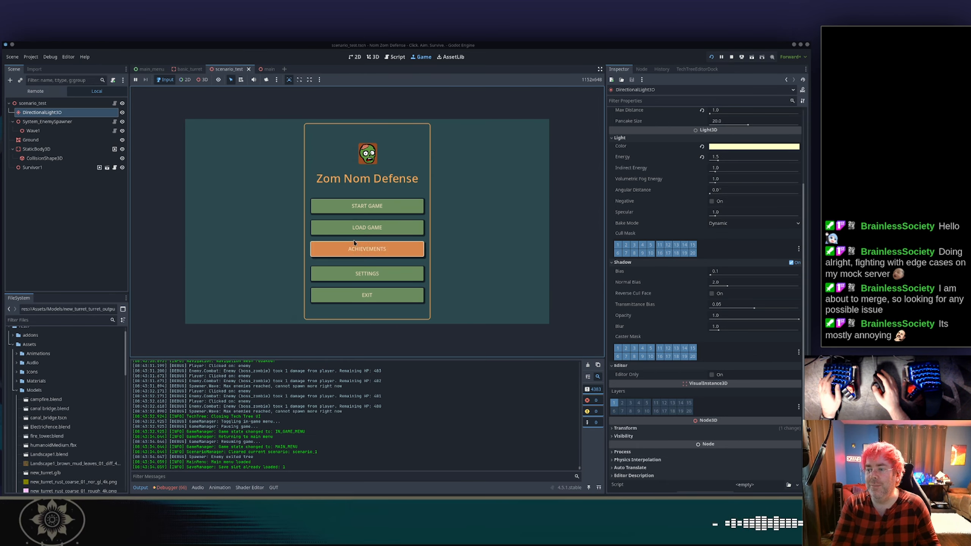
pyautogui.click(369, 205)
pyautogui.click(311, 245)
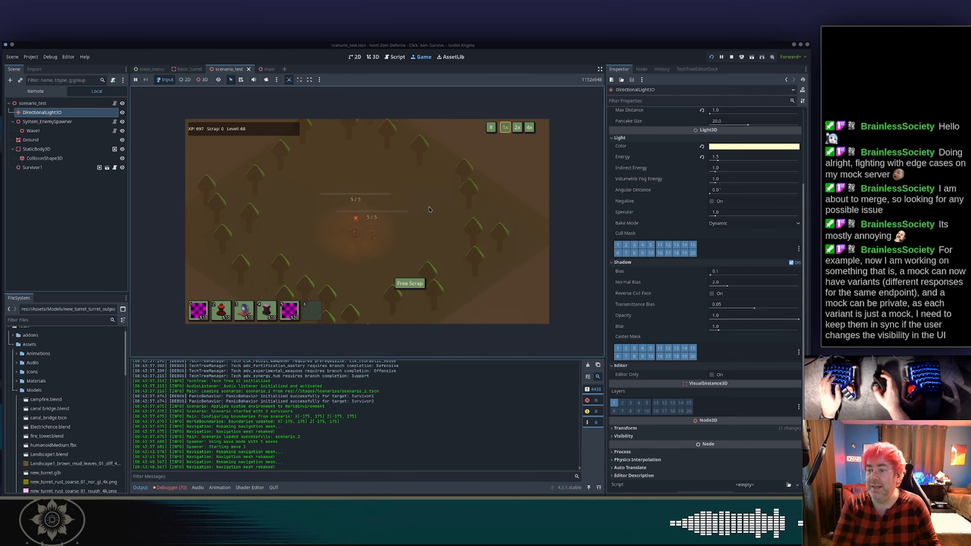
# Move and zoom the camera over the level, then return to the main menu and exit the game.
pyautogui.press('d')
pyautogui.scroll(8, 430, 208)
pyautogui.scroll(-3, 436, 206)
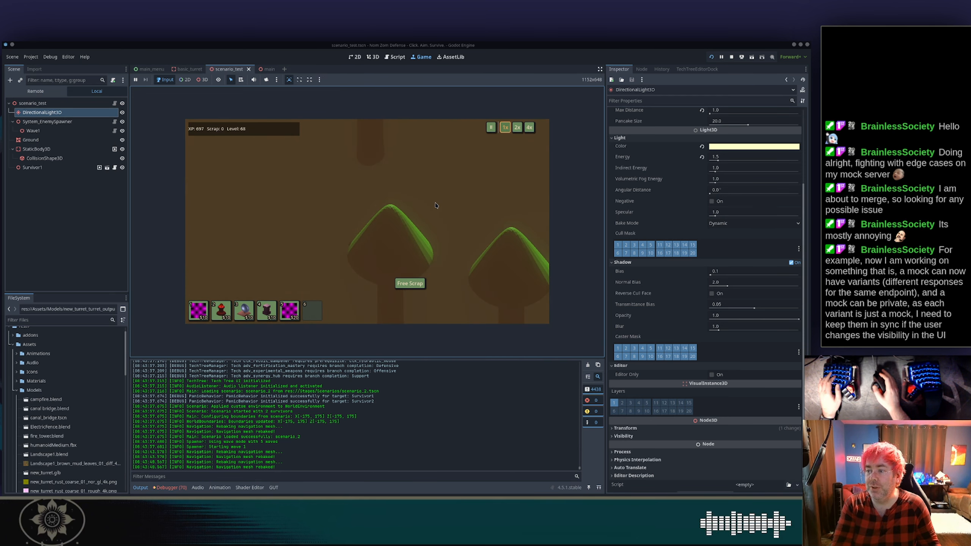
pyautogui.scroll(-6, 425, 216)
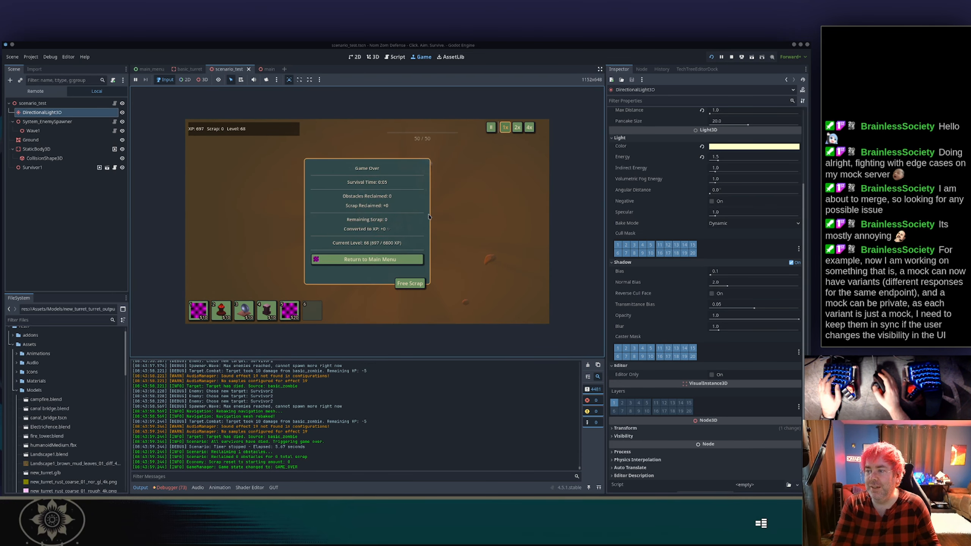
pyautogui.click(402, 264)
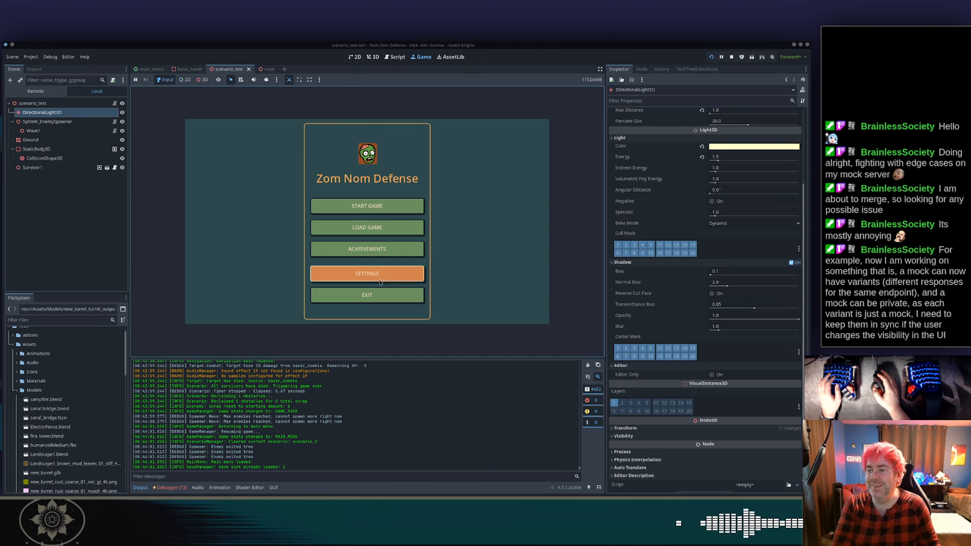
pyautogui.click(397, 297)
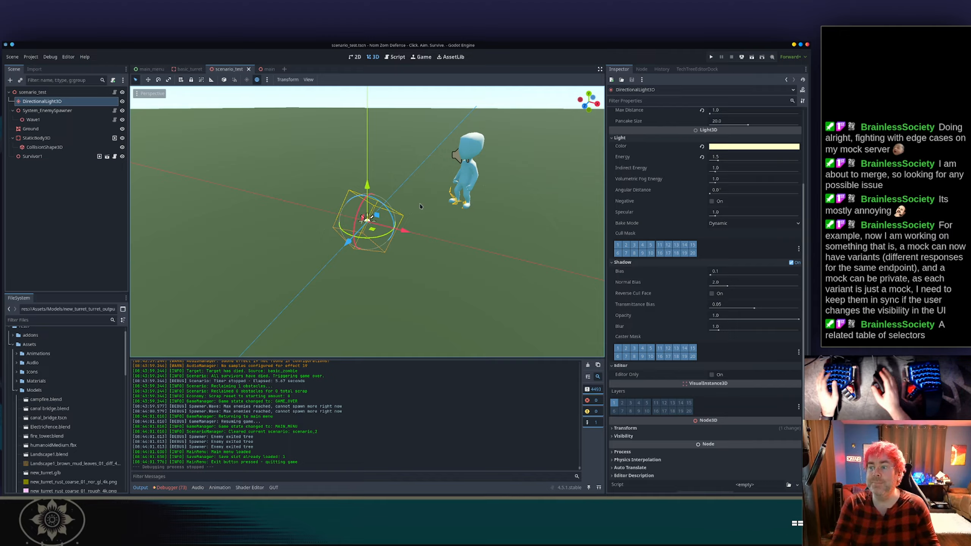
# Open the scenario_2 scene through the quick-open scene search.
pyautogui.scroll(-2, 398, 189)
pyautogui.scroll(-8, 398, 190)
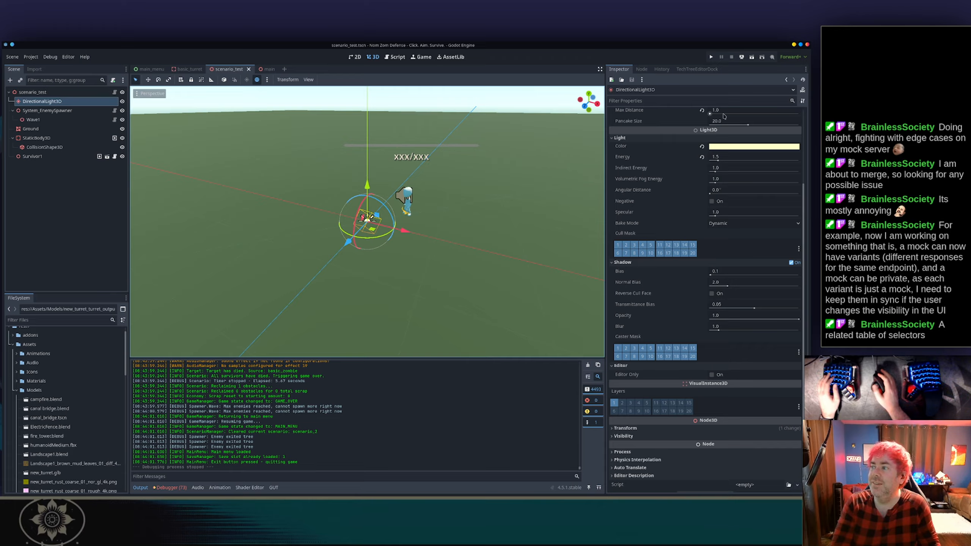
pyautogui.moveTo(405, 181)
pyautogui.mouseDown(button='middle')
pyautogui.moveTo(453, 173)
pyautogui.moveTo(394, 168)
pyautogui.mouseUp(button='middle')
pyautogui.hotkey('shift', 'alt', 'o')
pyautogui.write('camp')
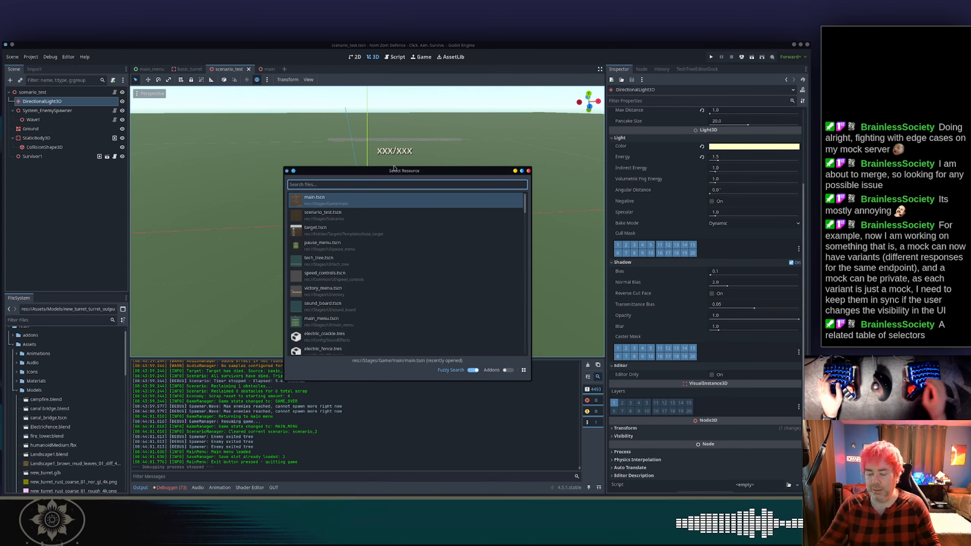
pyautogui.hotkey('ctrl', 'a')
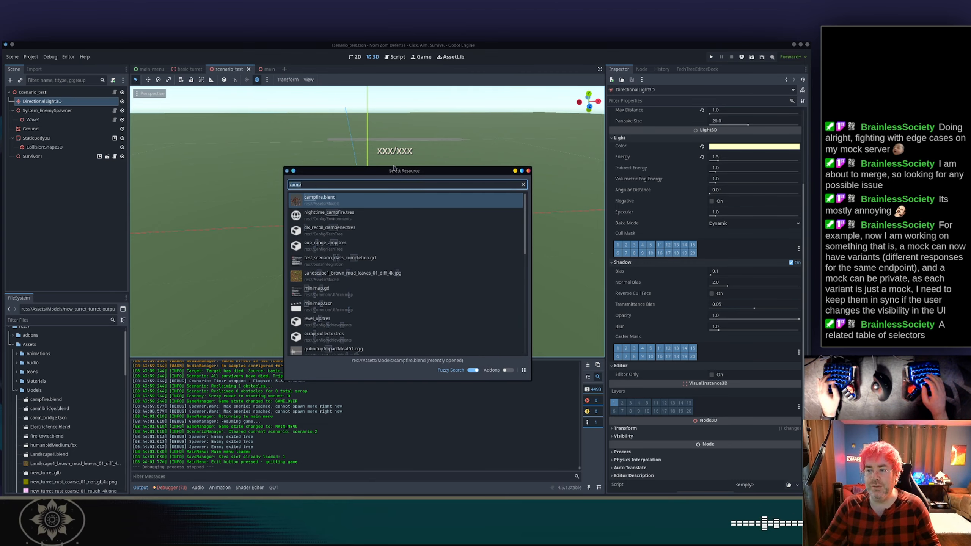
pyautogui.write('scenario')
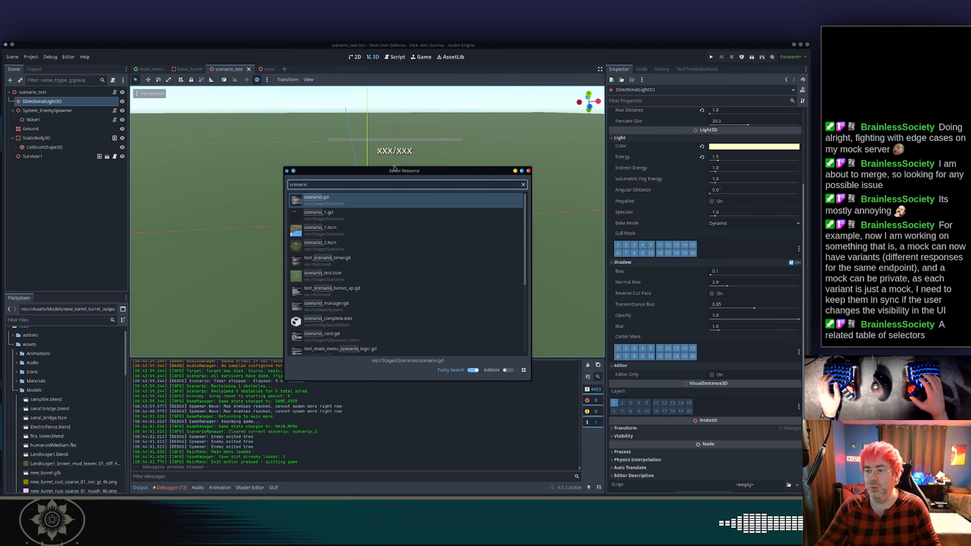
pyautogui.press('Down')
pyautogui.press('Down')
pyautogui.press('Down')
pyautogui.press('Down')
pyautogui.press('Down')
pyautogui.write('_2')
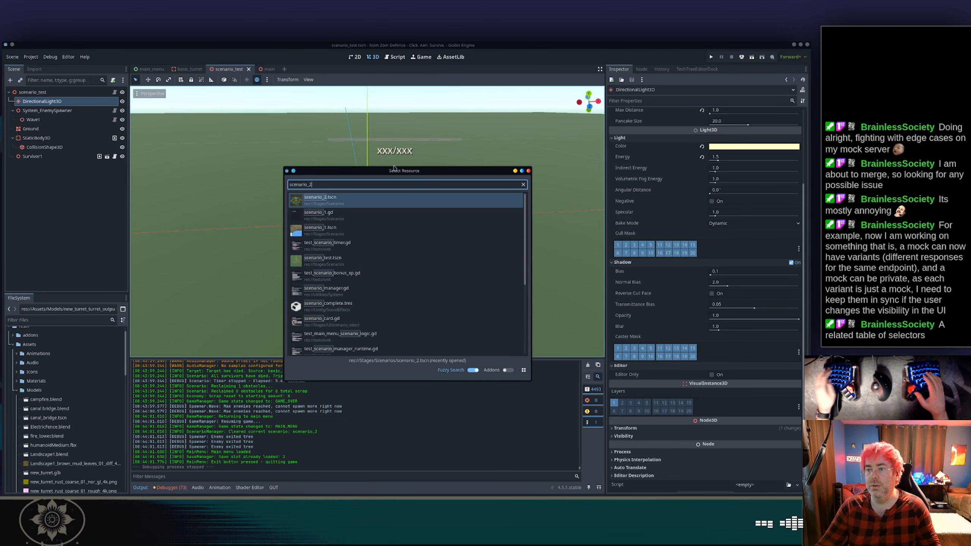
pyautogui.press('Return')
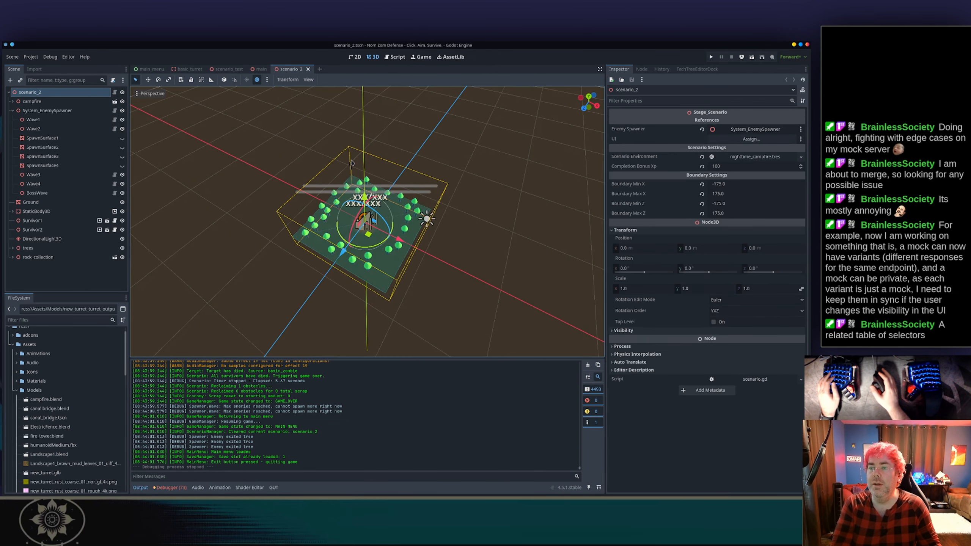
# Delete the DirectionalLight3D node from the scenario_2 scene.
pyautogui.scroll(3, 379, 222)
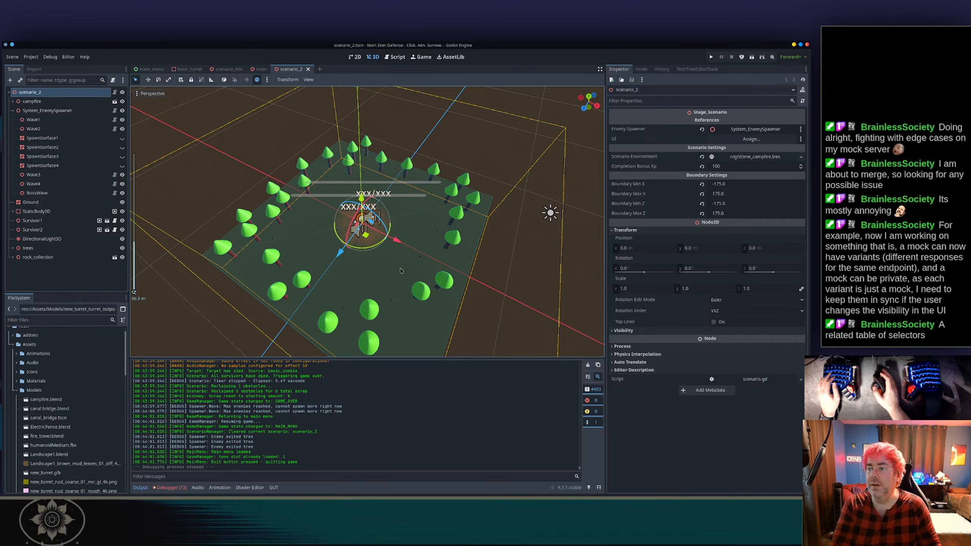
pyautogui.scroll(3, 186, 174)
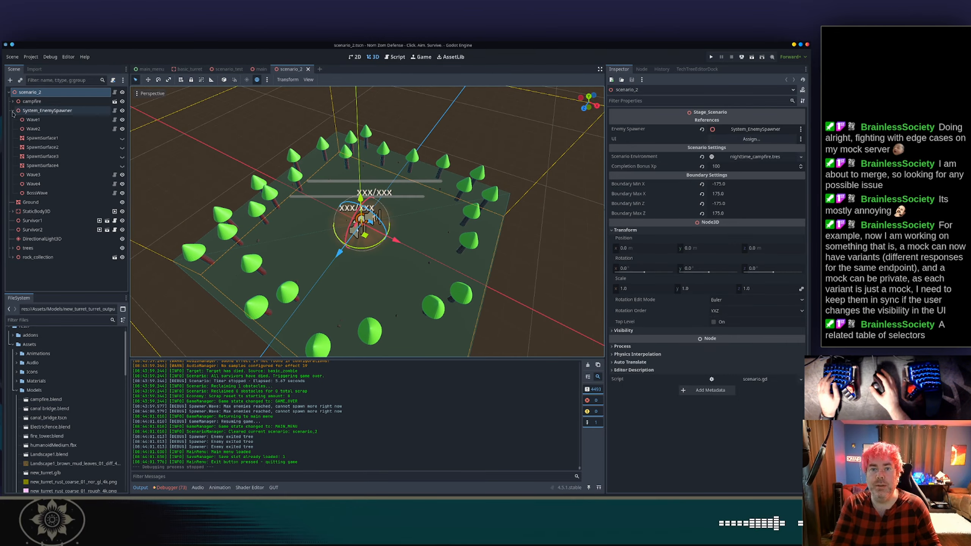
pyautogui.click(13, 110)
pyautogui.click(58, 156)
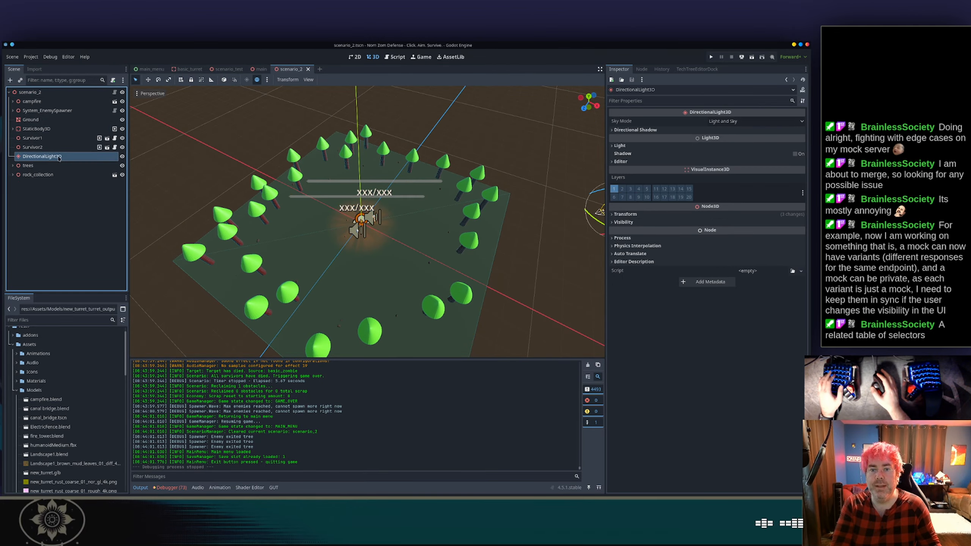
pyautogui.press('Delete')
pyautogui.press('Return')
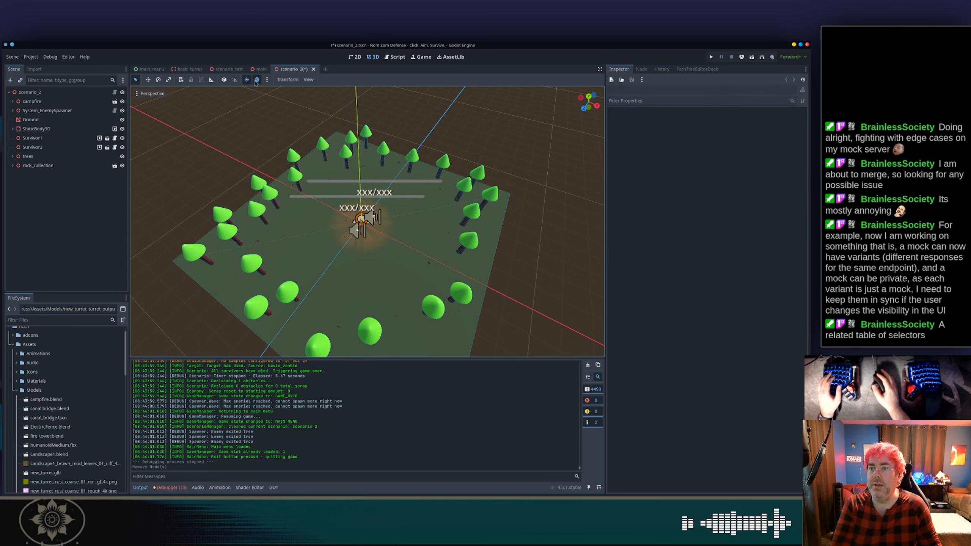
# Set the preview environment's sky color to black.
pyautogui.click(267, 79)
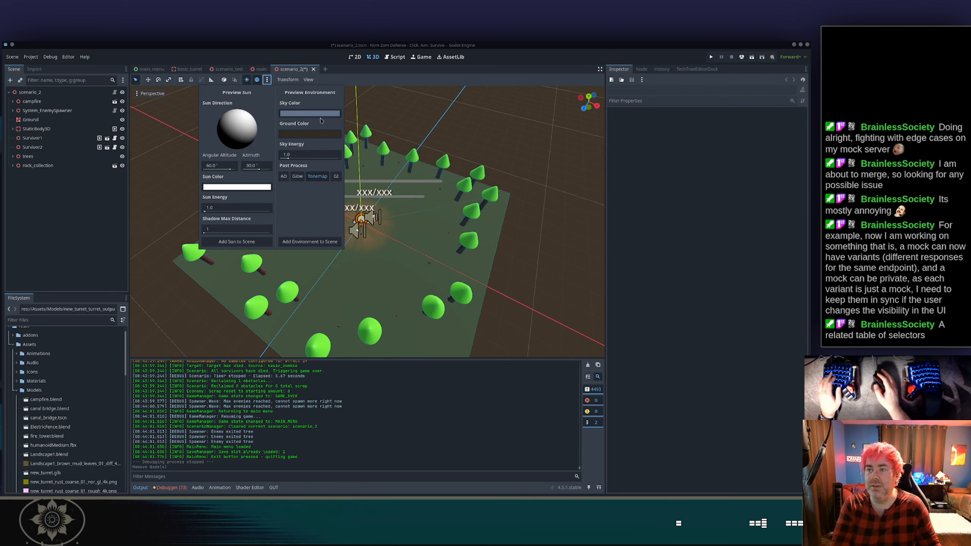
pyautogui.click(318, 113)
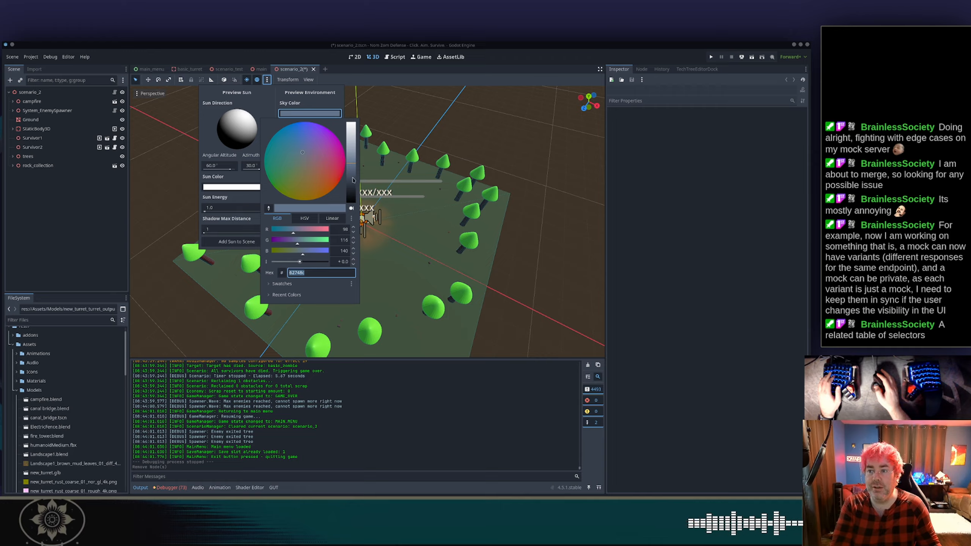
pyautogui.moveTo(353, 180); pyautogui.dragTo(353, 204)
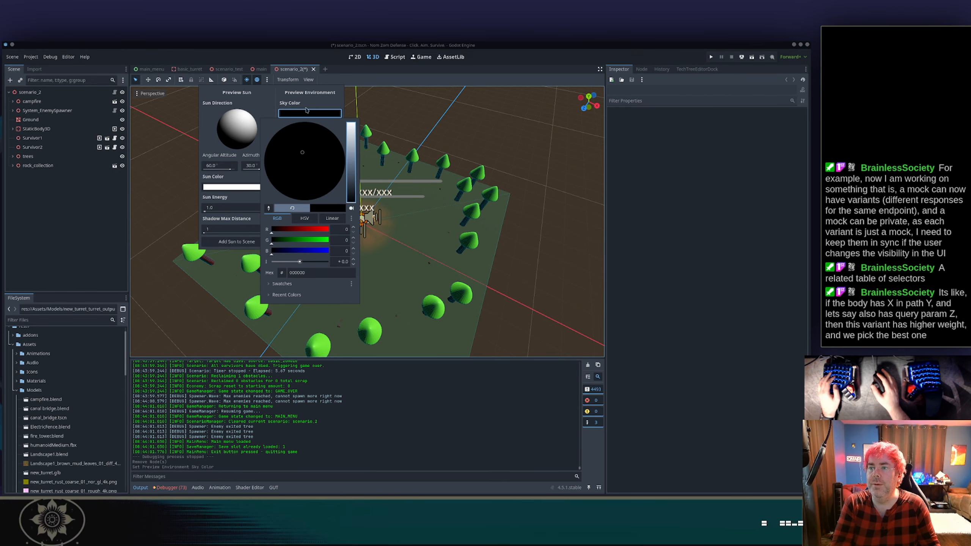
# Try to move and close the unresponsive Godot editor window.
pyautogui.moveTo(304, 58); pyautogui.dragTo(454, 80)
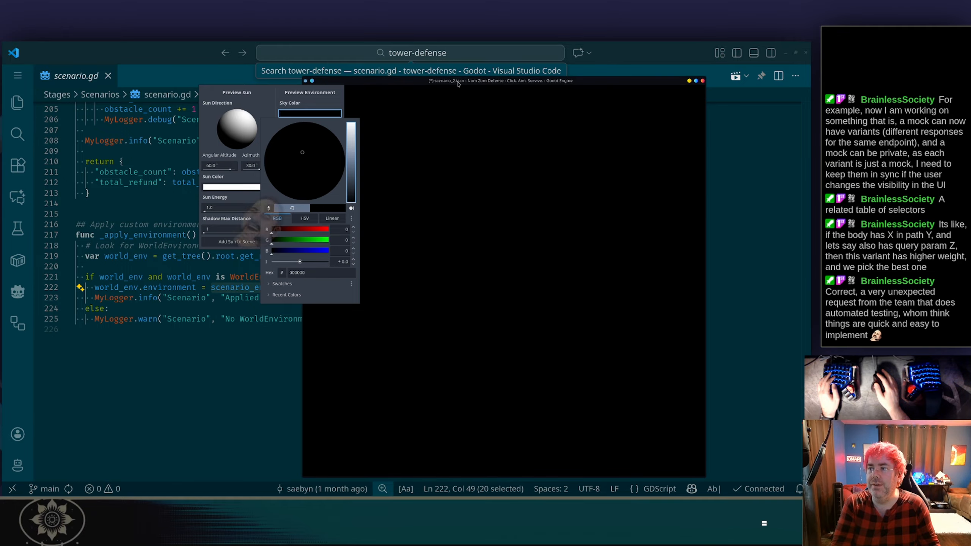
pyautogui.doubleClick(454, 80)
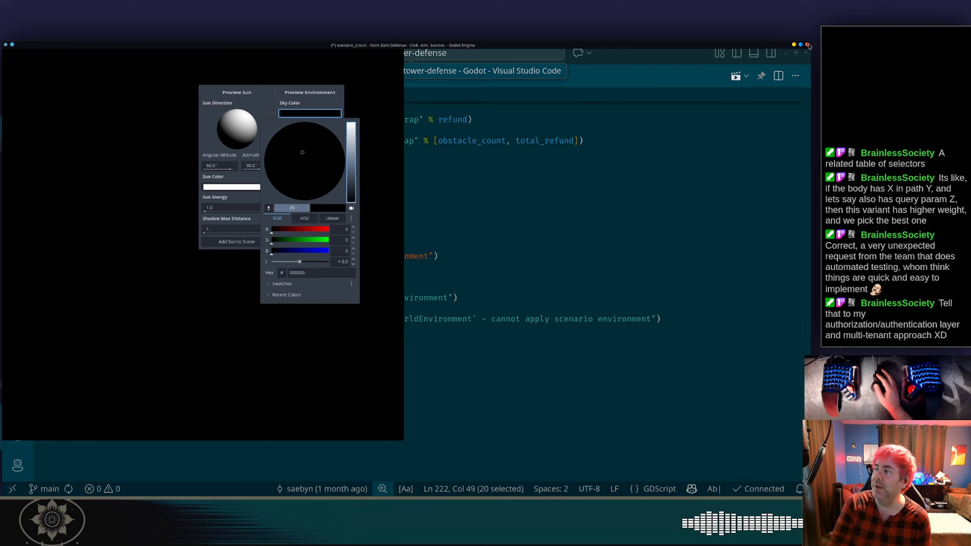
pyautogui.moveTo(703, 47); pyautogui.dragTo(647, 106)
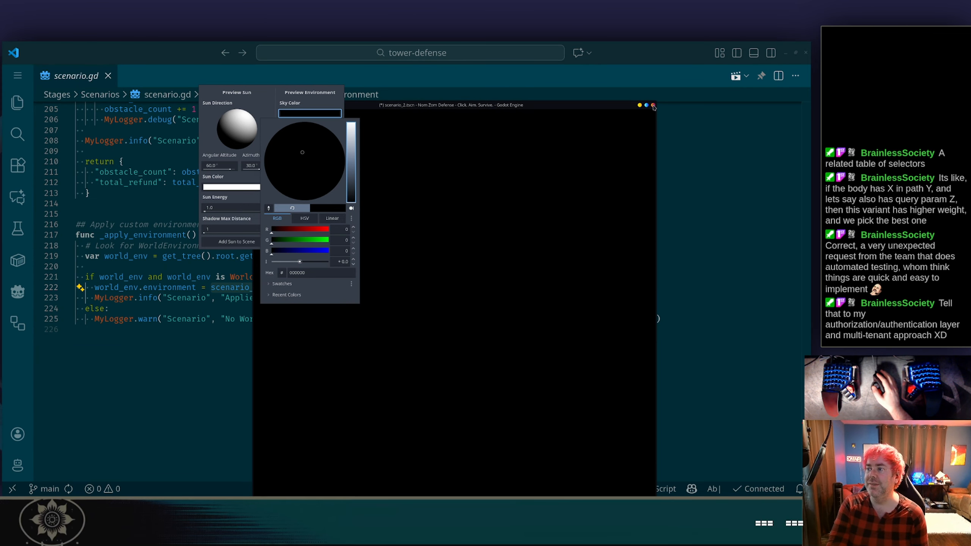
pyautogui.click(653, 105)
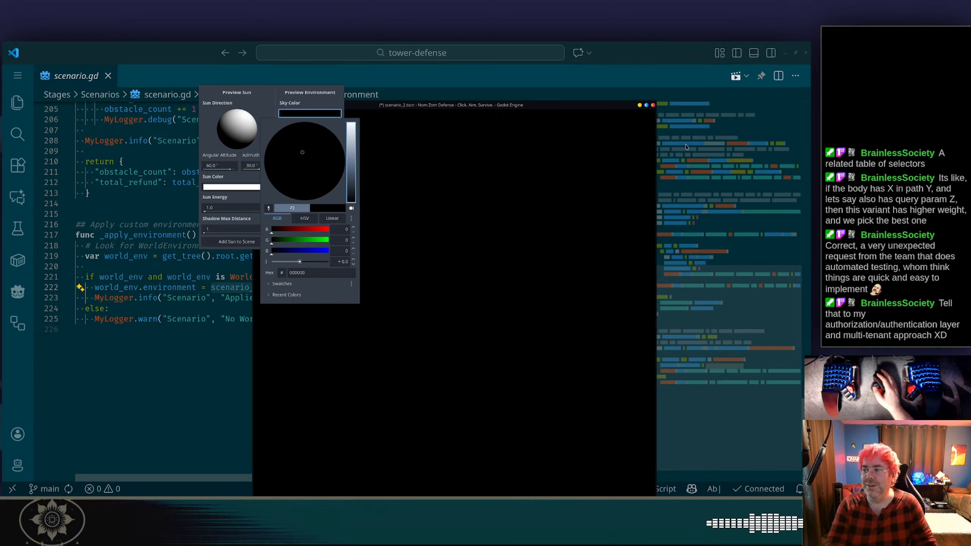
# Switch to VS Code, open its terminal, and list running Godot processes with ps aux | grep godot.
pyautogui.hotkey('ctrl', '`')
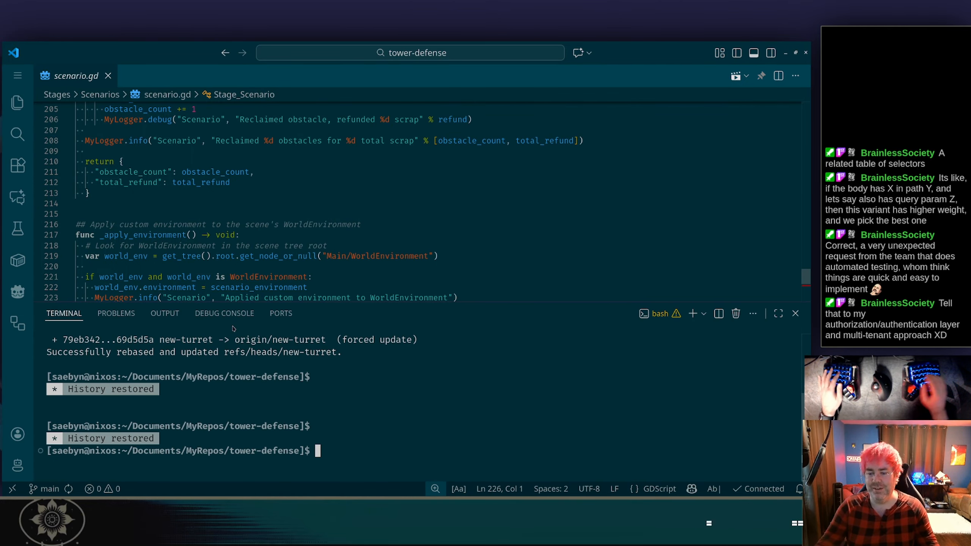
pyautogui.write('ps a')
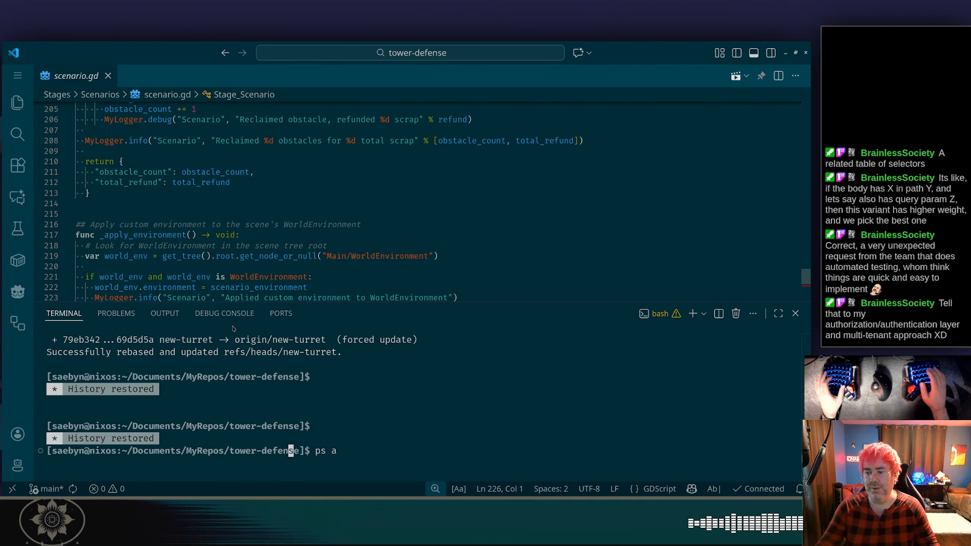
pyautogui.write('grep godo')
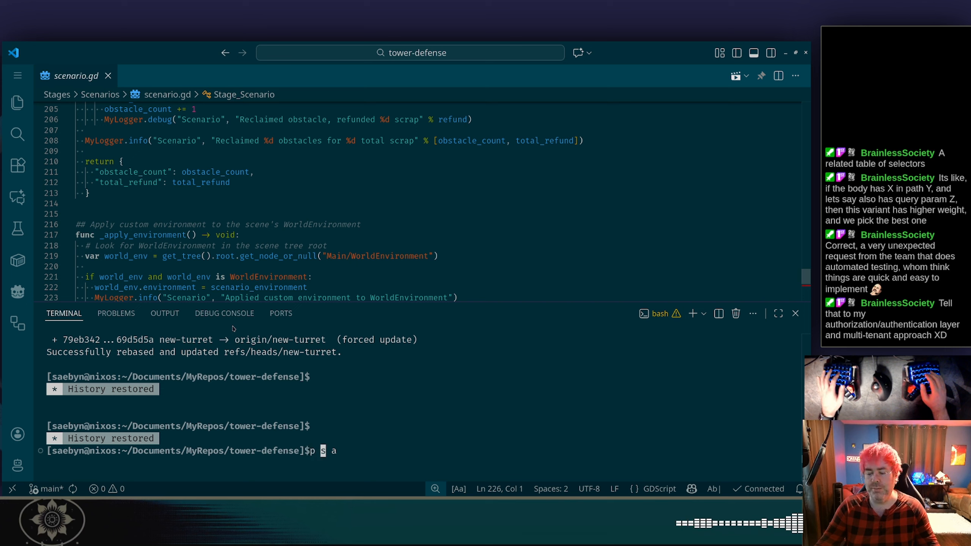
pyautogui.write('t')
pyautogui.press('Return')
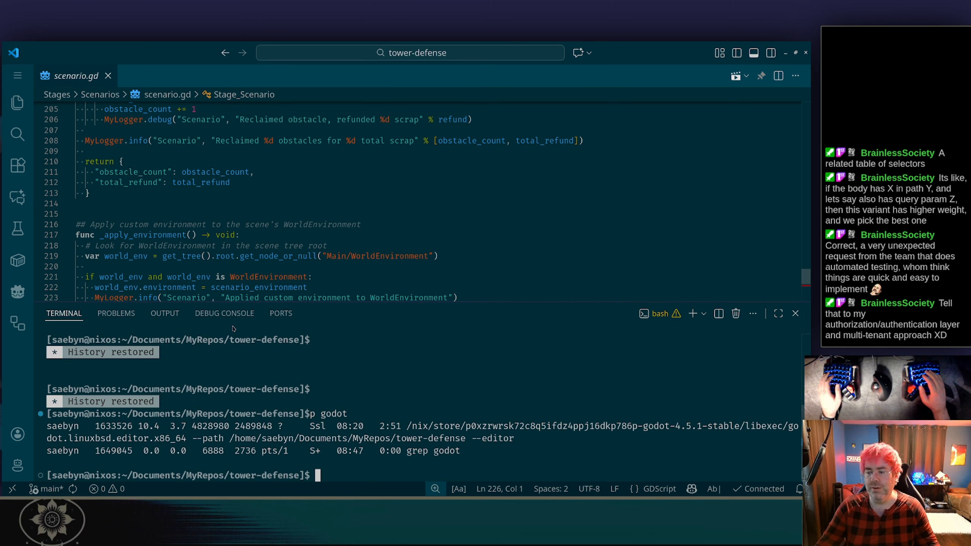
# Kill the Godot editor process using its copied process ID.
pyautogui.write('kill')
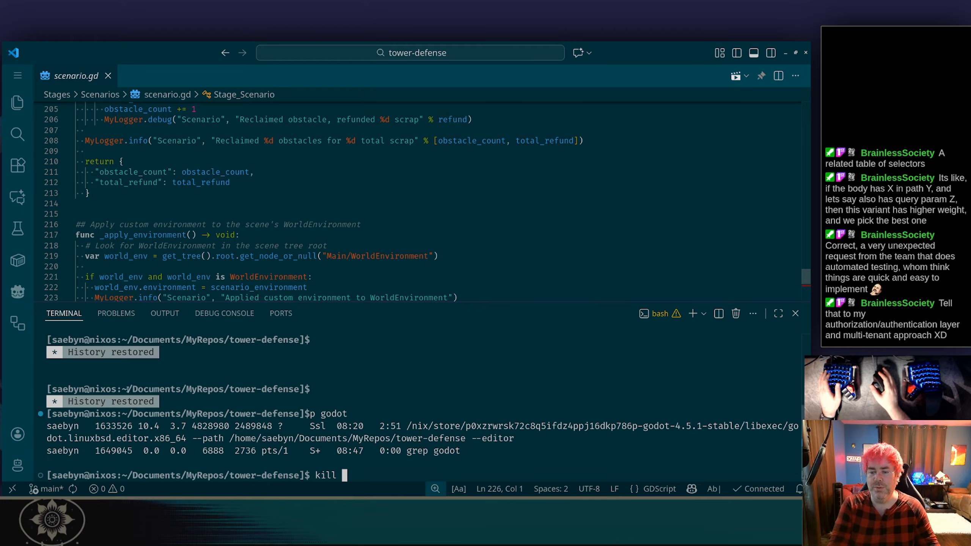
pyautogui.doubleClick(107, 426)
pyautogui.rightClick(107, 426)
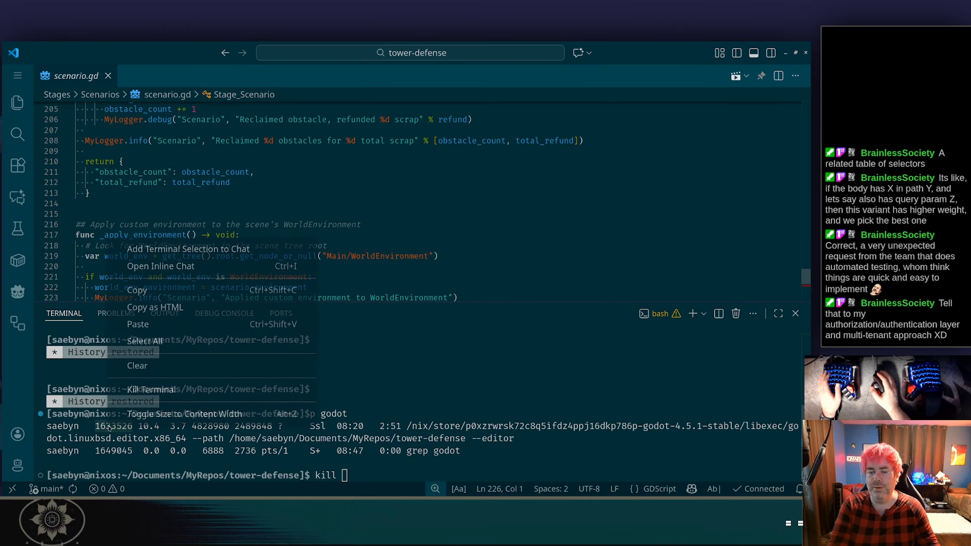
pyautogui.click(174, 290)
pyautogui.hotkey('ctrl', 'shift', 'v')
pyautogui.press('Return')
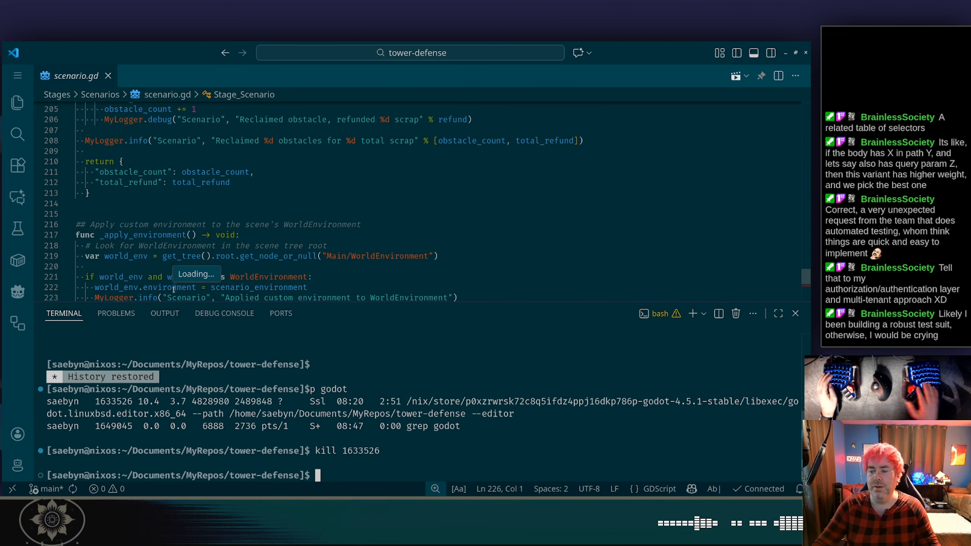
# Return to the relaunched Godot editor and delete the DirectionalLight3D node from scenario_2.
pyautogui.hotkey('alt', 'Tab')
pyautogui.hotkey('ctrl', '`')
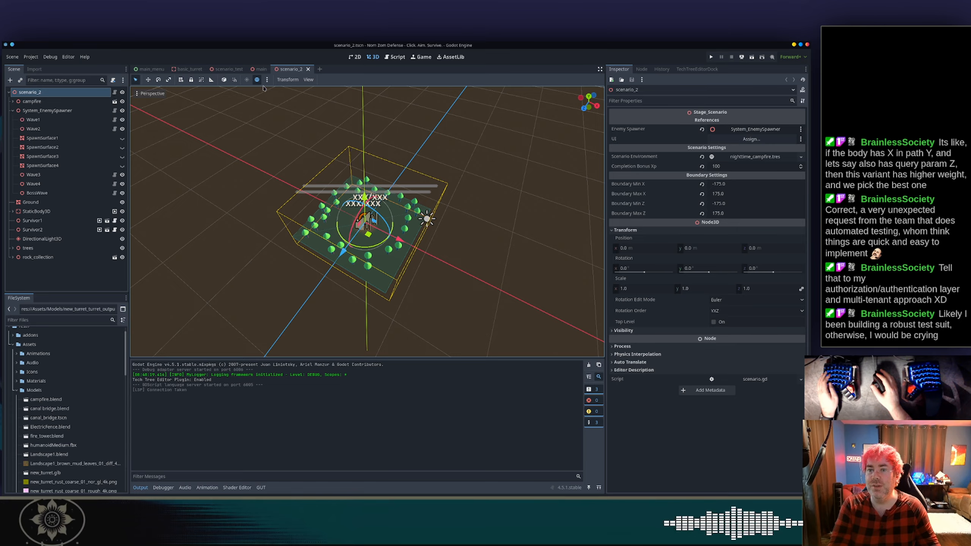
pyautogui.click(71, 240)
pyautogui.press('Delete')
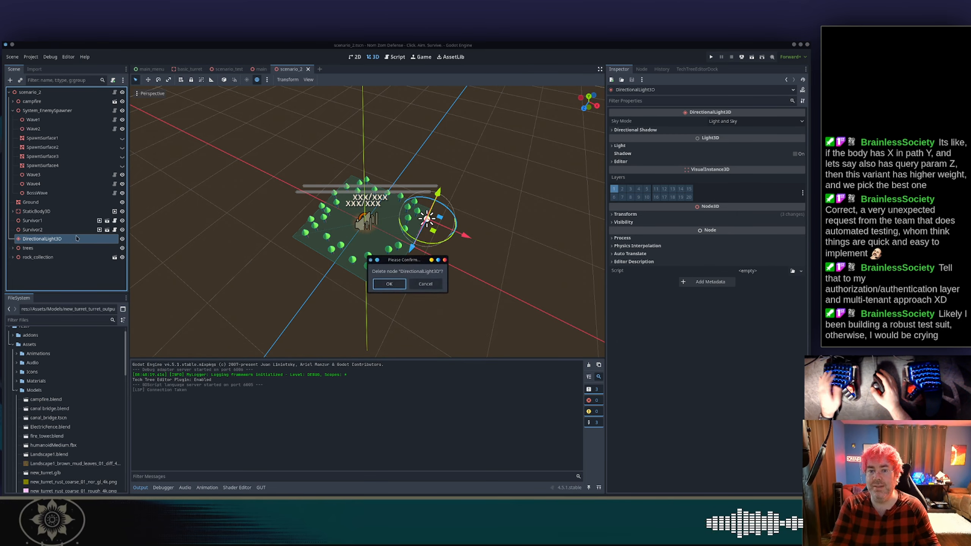
pyautogui.press('Return')
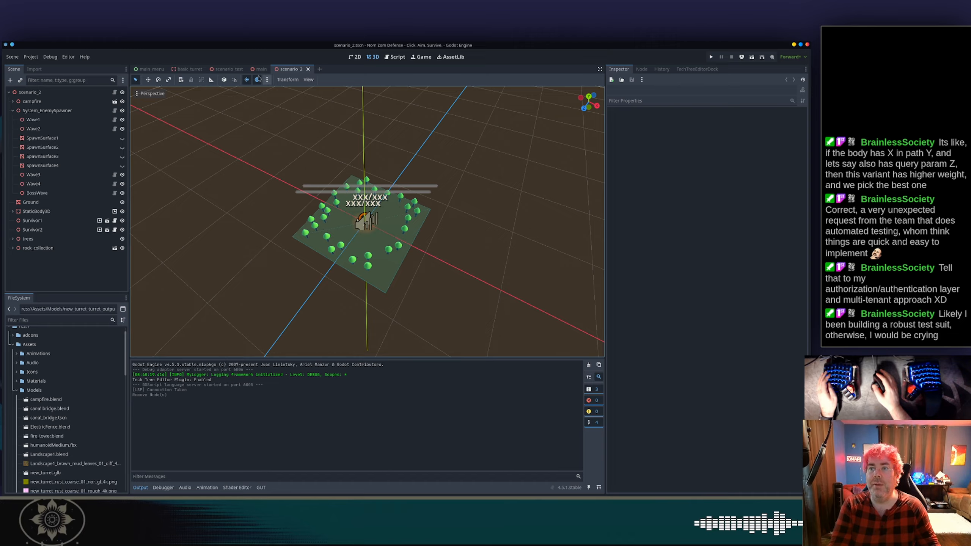
# Try to darken the preview environment's sky colour and open the ground colour picker.
pyautogui.click(267, 80)
pyautogui.click(298, 113)
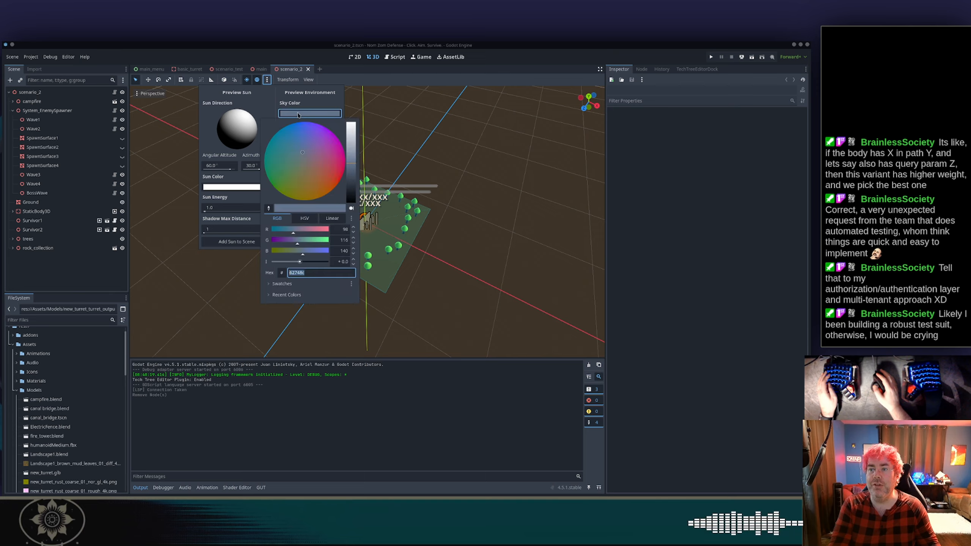
pyautogui.moveTo(348, 158); pyautogui.dragTo(353, 185)
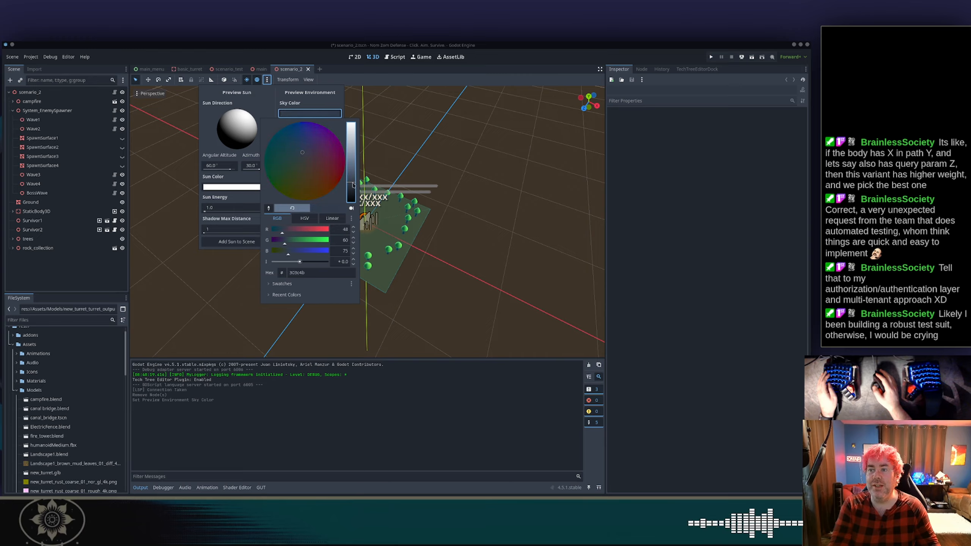
pyautogui.click(331, 109)
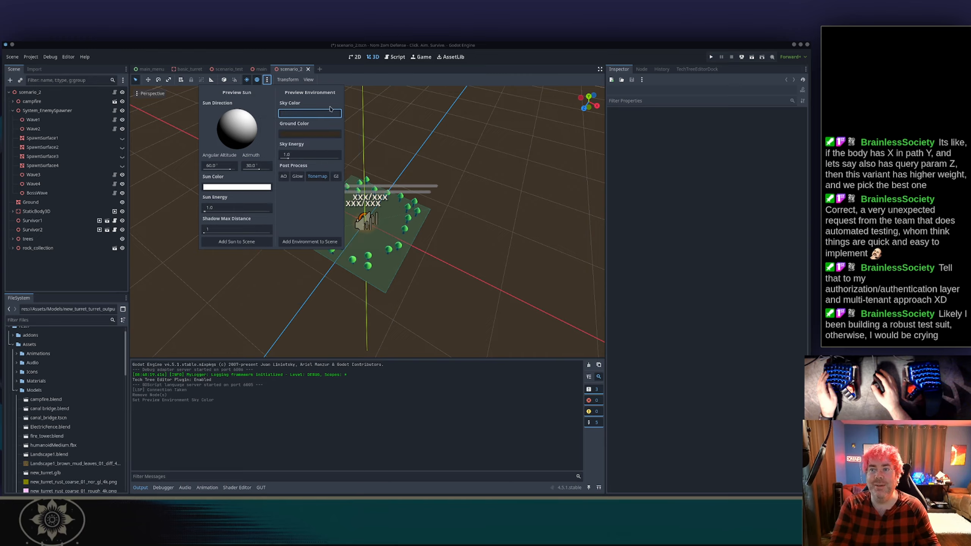
pyautogui.click(320, 134)
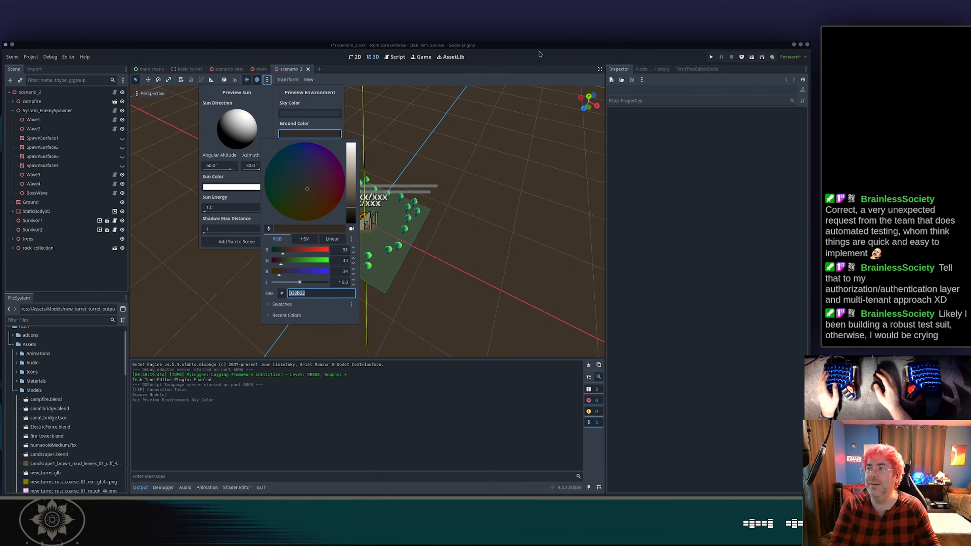
# Switch to the VS Code terminal, rerun ps aux | grep godot, and kill the frozen Godot editor process by its copied ID.
pyautogui.moveTo(540, 45); pyautogui.dragTo(503, 75)
pyautogui.doubleClick(503, 75)
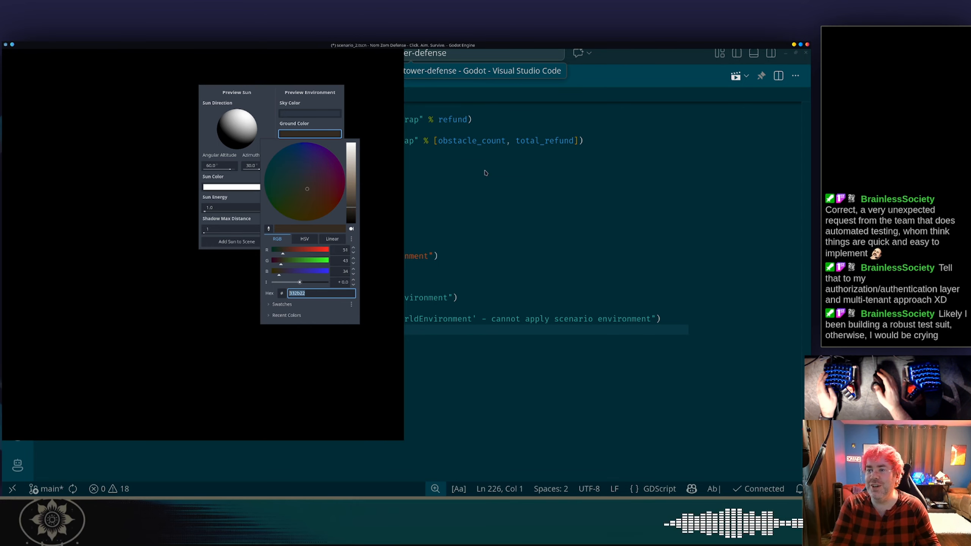
pyautogui.hotkey('alt', 'Tab')
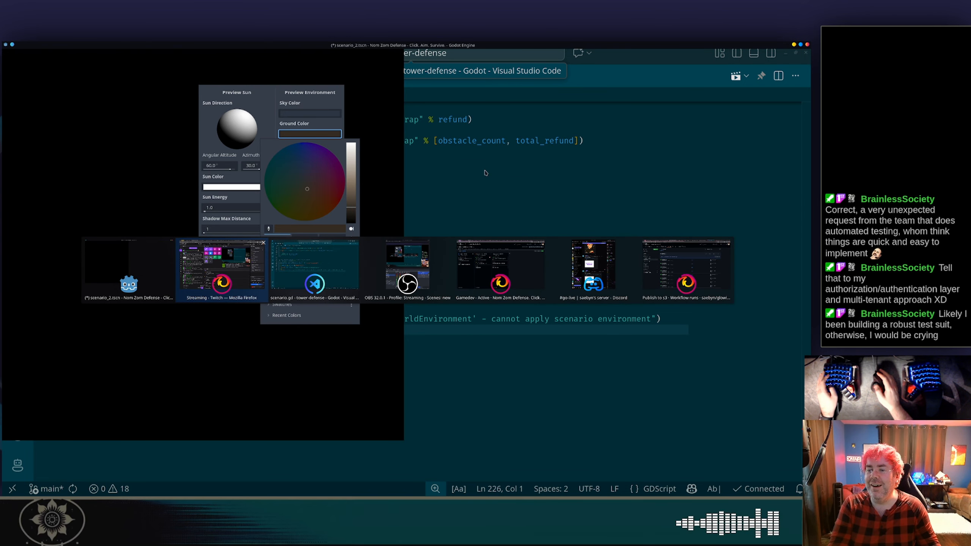
pyautogui.hotkey('alt', 'Tab')
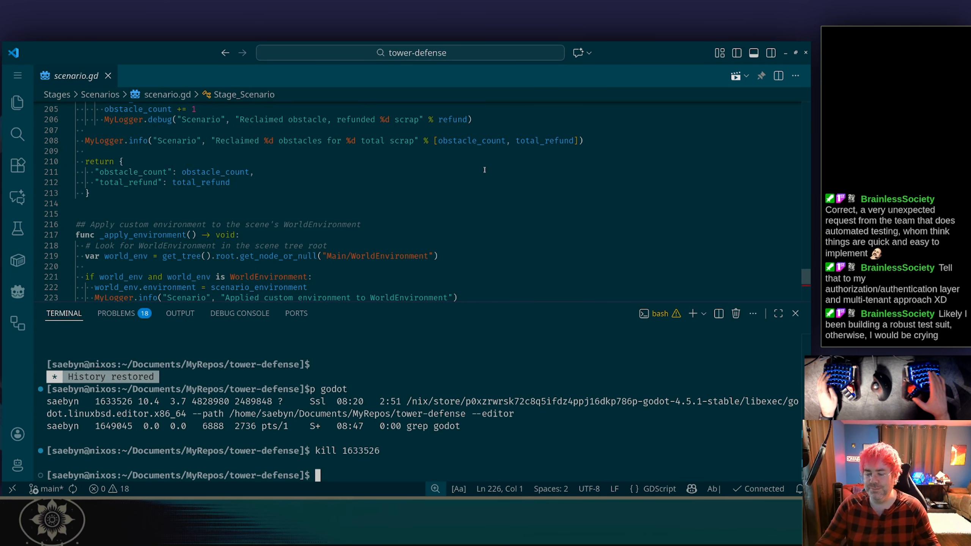
pyautogui.press('Up')
pyautogui.press('Up')
pyautogui.press('Return')
pyautogui.write('n')
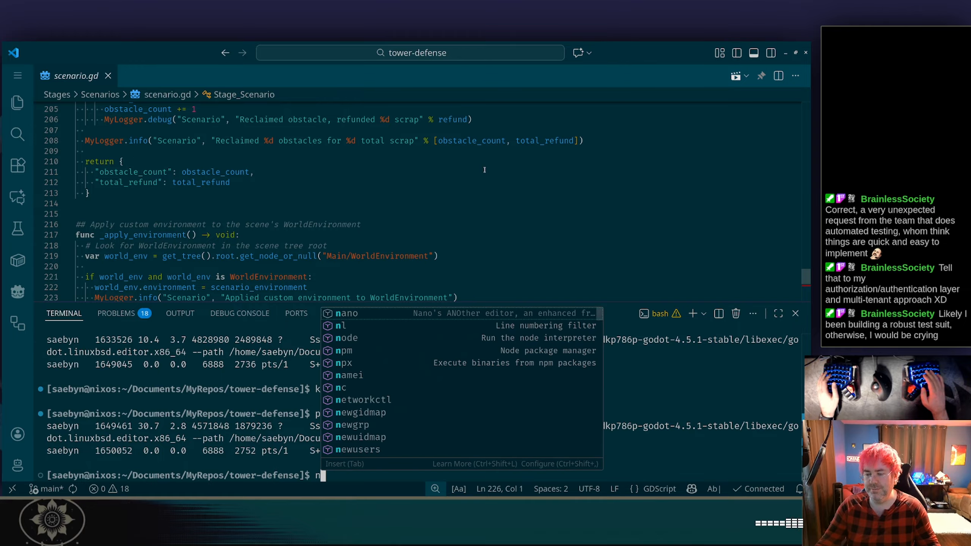
pyautogui.press('BackSpace')
pyautogui.write('kill')
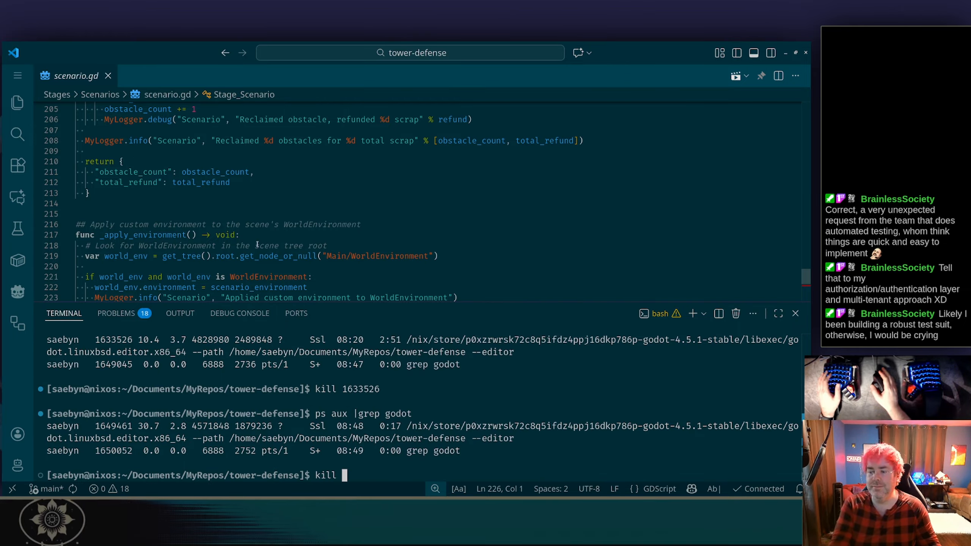
pyautogui.doubleClick(113, 426)
pyautogui.rightClick(115, 426)
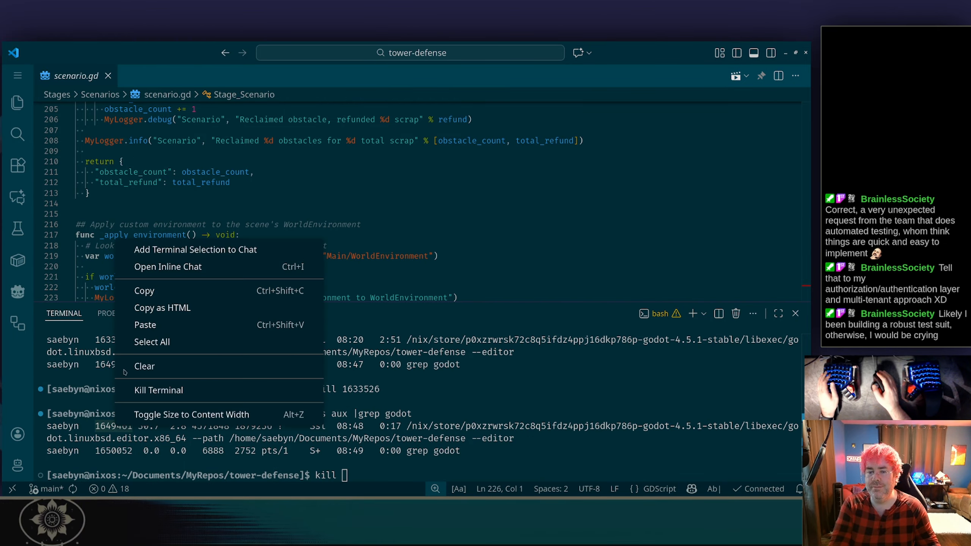
pyautogui.click(145, 291)
pyautogui.hotkey('ctrl', 'shift', 'v')
pyautogui.press('Return')
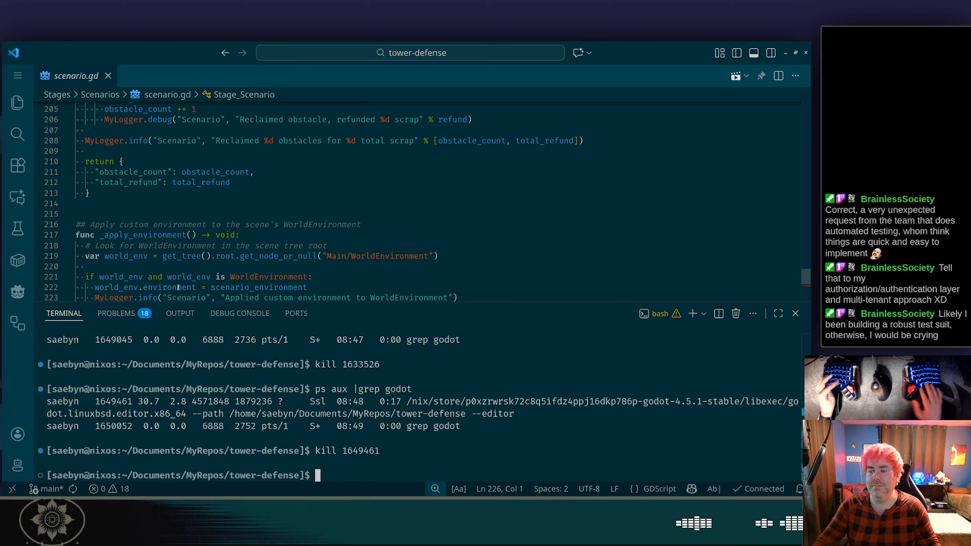
# Return to the relaunched editor and set the preview environment's sky energy to 0.1.
pyautogui.hotkey('alt', 'Tab')
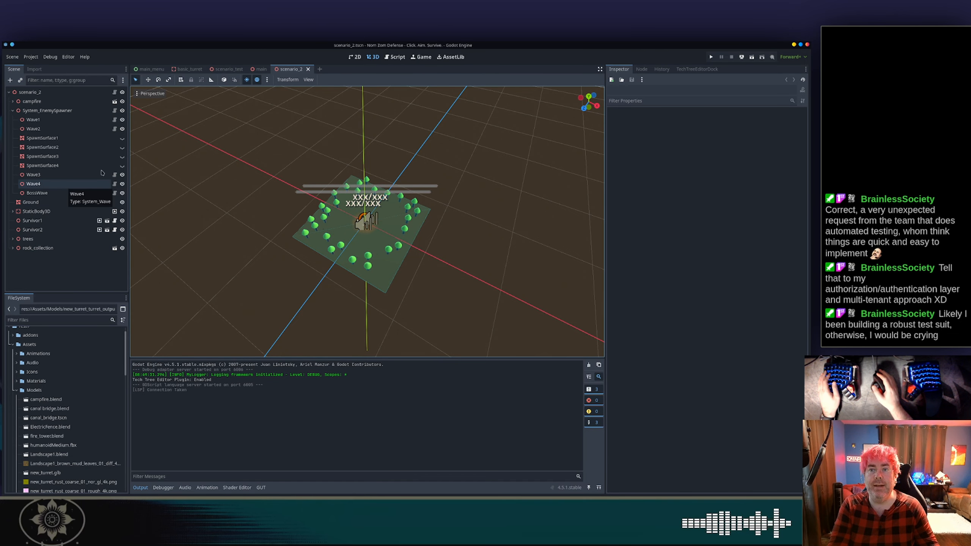
pyautogui.click(268, 79)
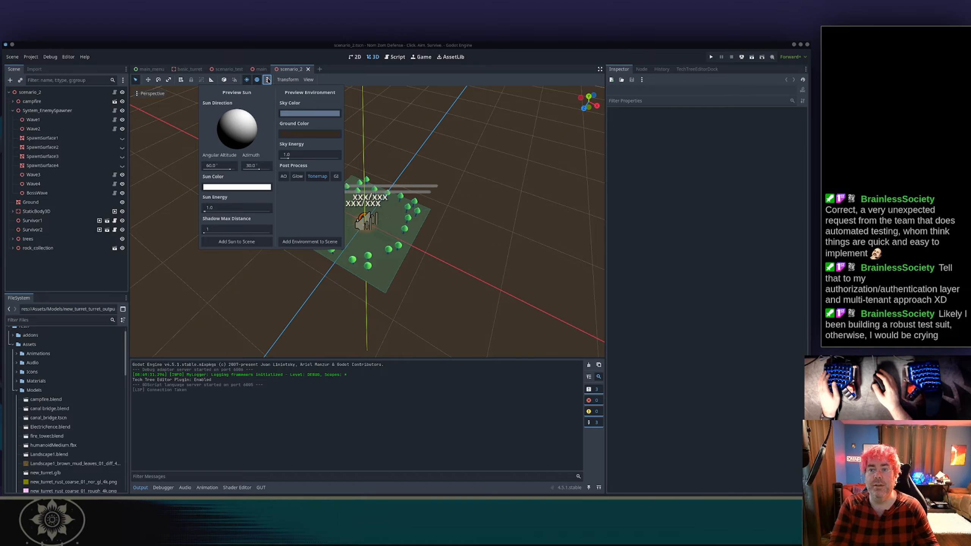
pyautogui.click(268, 79)
pyautogui.click(268, 80)
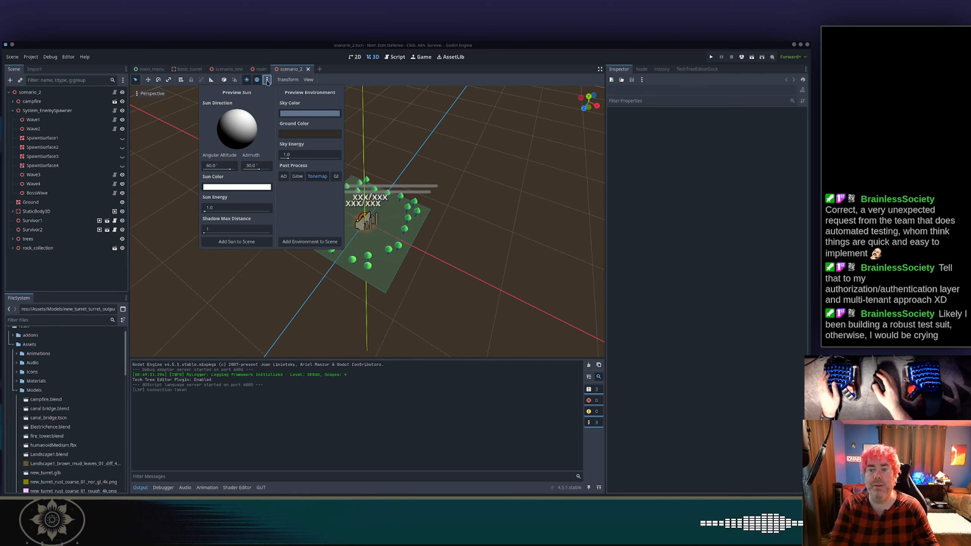
pyautogui.click(268, 80)
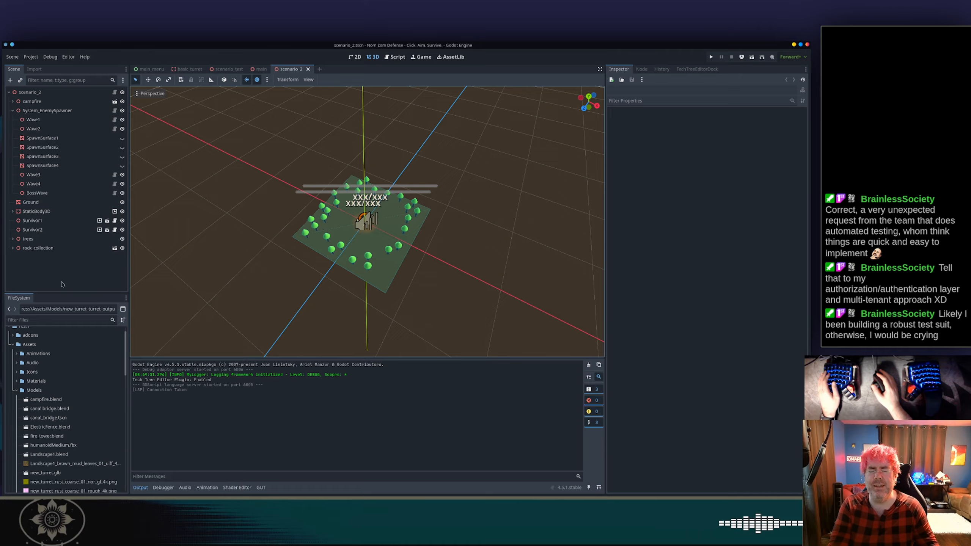
pyautogui.click(287, 80)
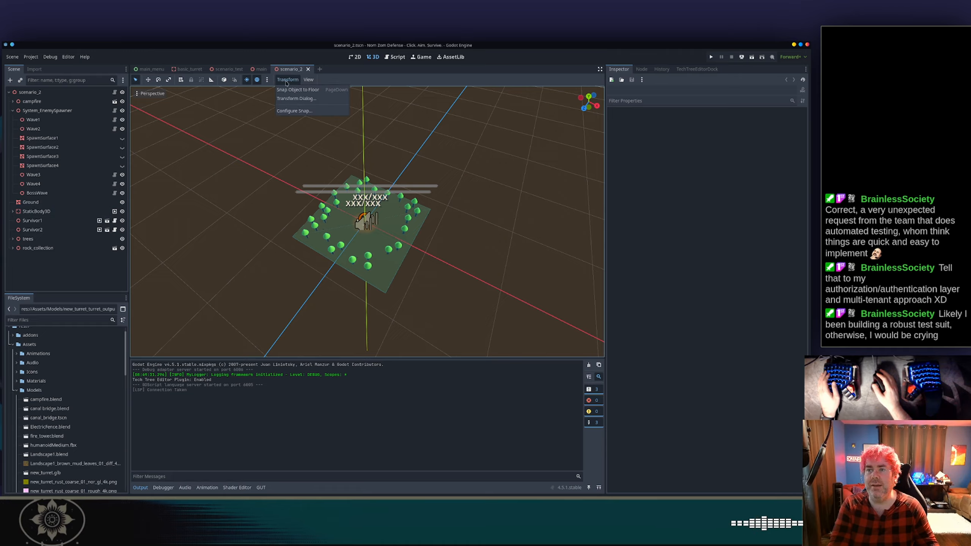
pyautogui.click(270, 83)
pyautogui.click(270, 82)
pyautogui.click(268, 81)
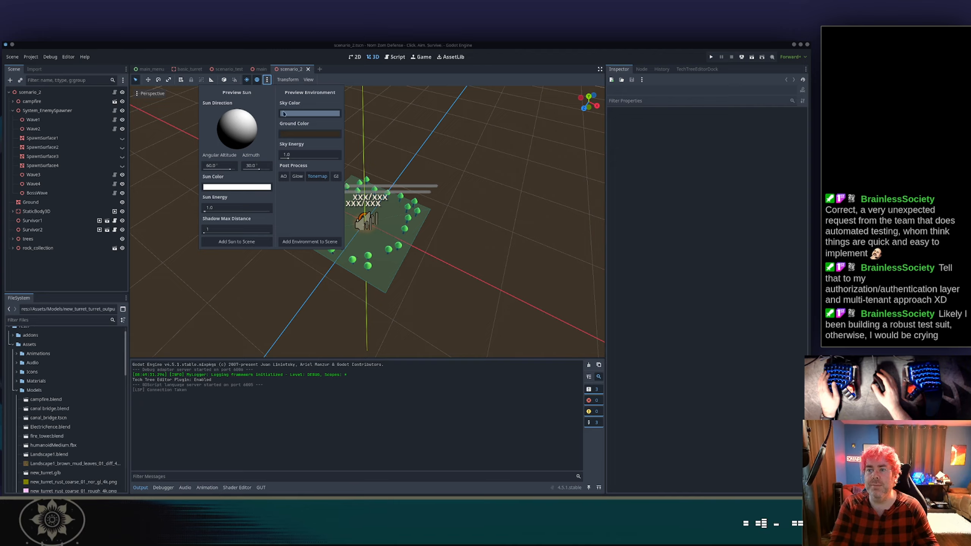
pyautogui.moveTo(287, 158); pyautogui.dragTo(281, 158)
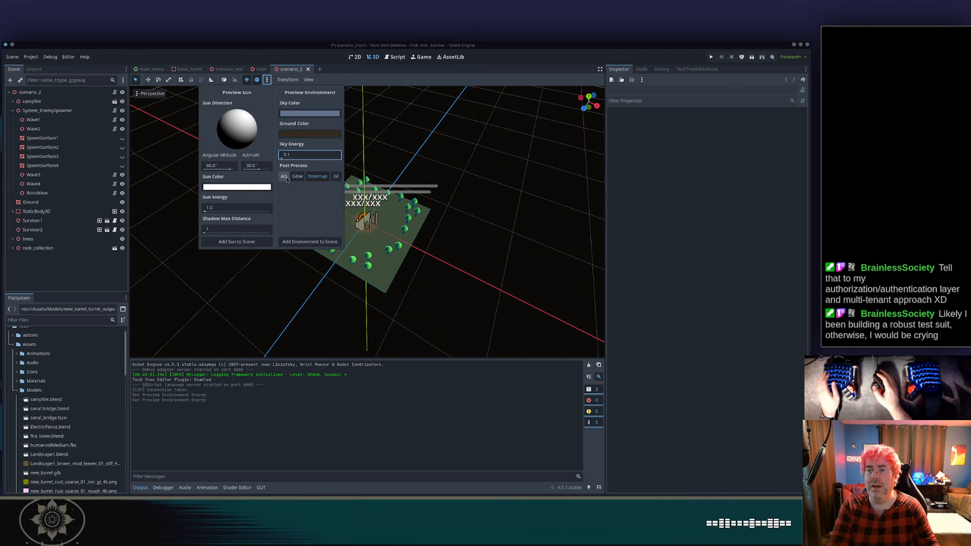
# Enable ambient occlusion and glow in the preview environment, then add the environment to the scene.
pyautogui.click(283, 176)
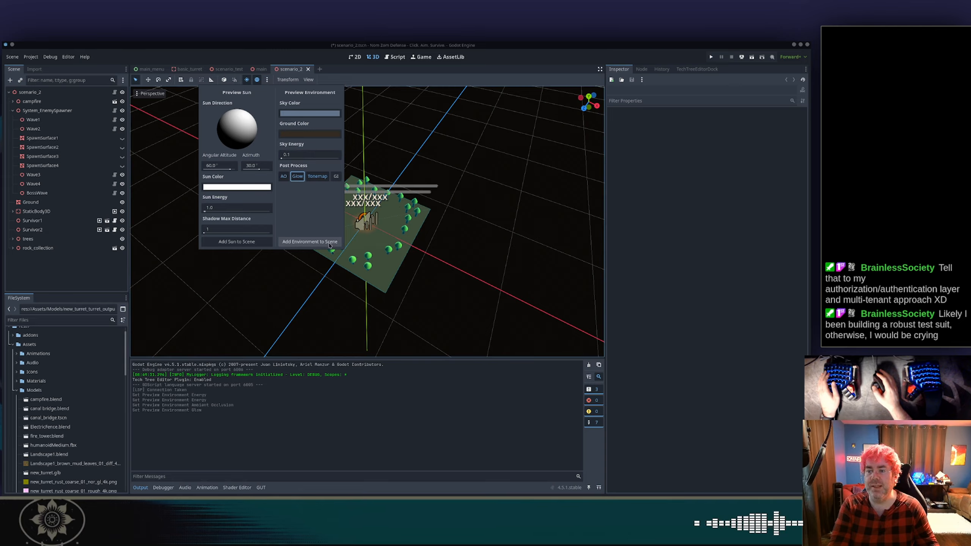
pyautogui.click(330, 245)
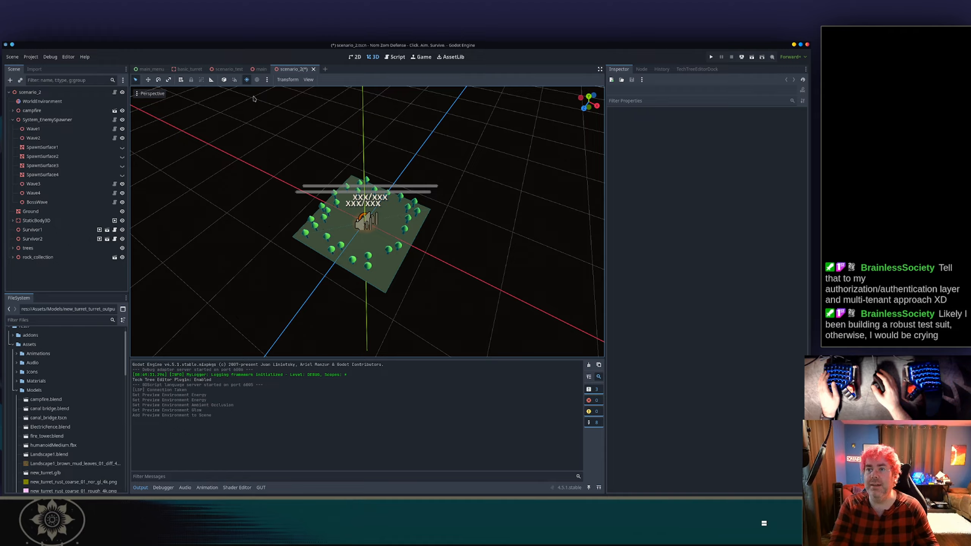
# Set the preview sun's angular altitude to -90° and its azimuth to -17.5°.
pyautogui.click(267, 80)
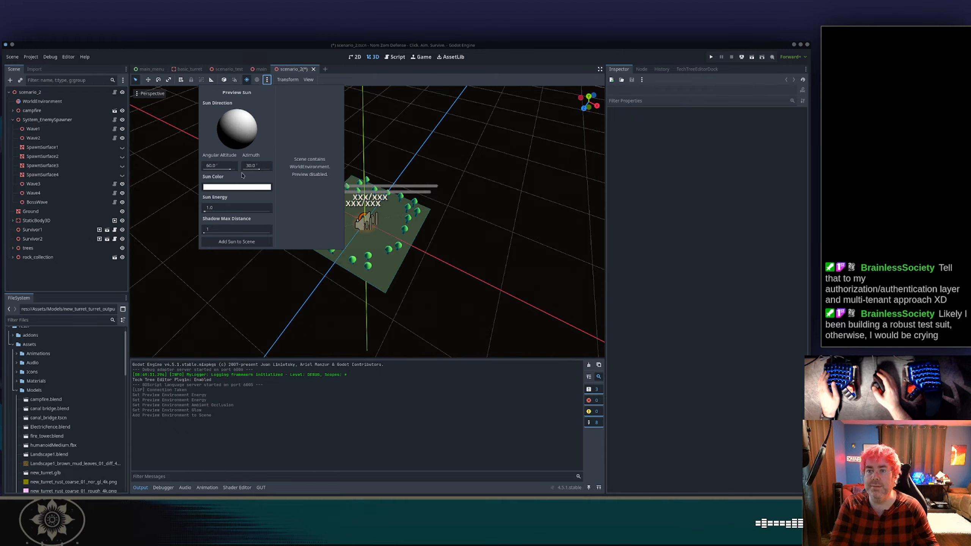
pyautogui.moveTo(231, 171); pyautogui.dragTo(206, 169)
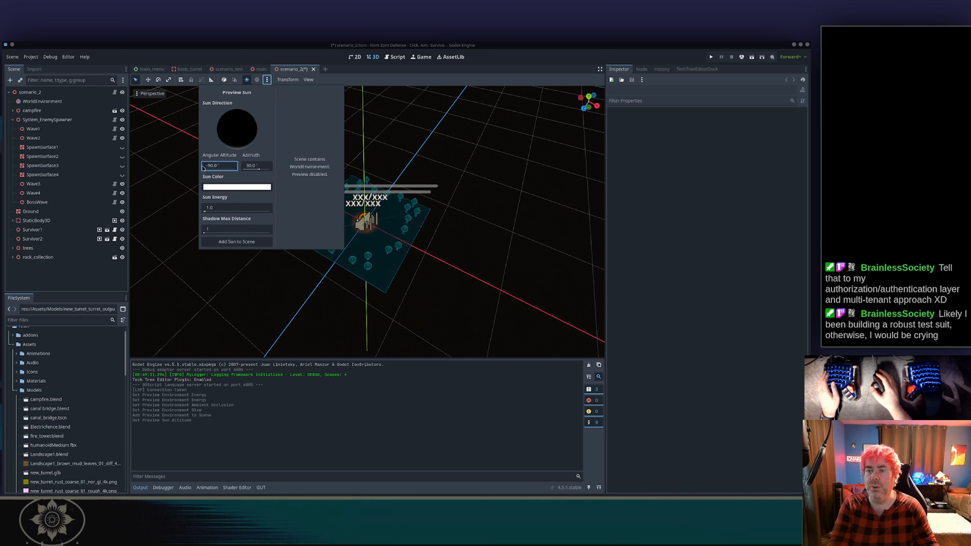
pyautogui.click(258, 170)
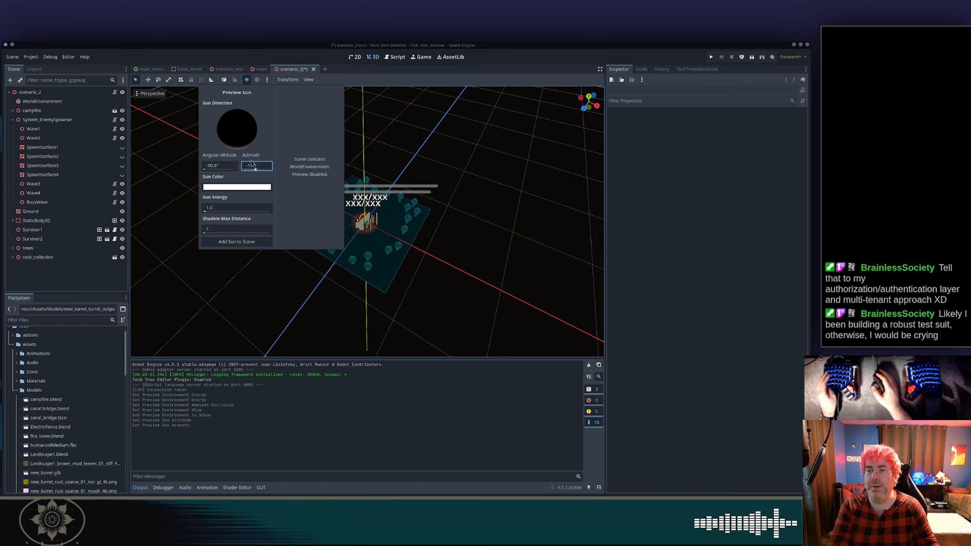
pyautogui.moveTo(203, 169); pyautogui.dragTo(230, 169)
pyautogui.moveTo(216, 166); pyautogui.dragTo(309, 171)
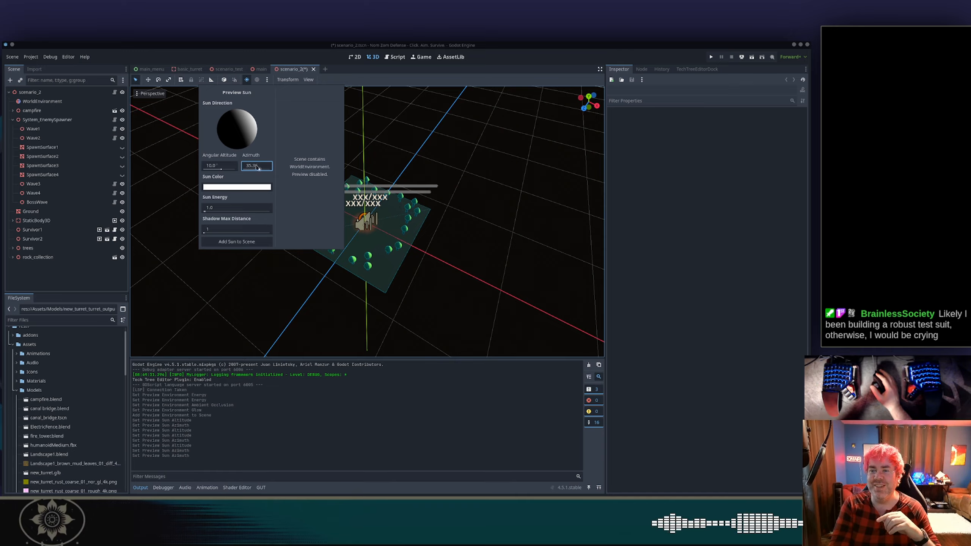
pyautogui.moveTo(256, 165); pyautogui.dragTo(186, 169)
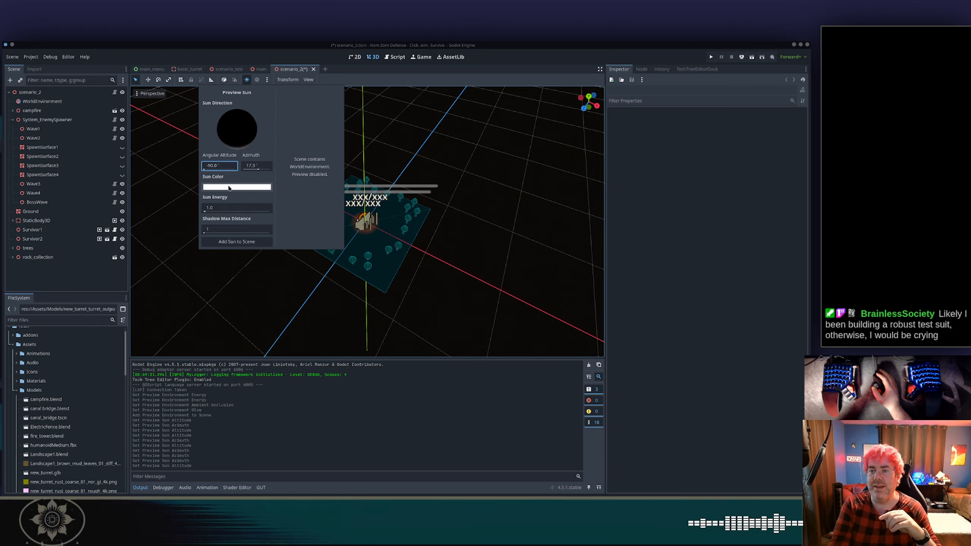
# Set the preview sun energy to 0.1 and add the sun to the scene.
pyautogui.moveTo(208, 210); pyautogui.dragTo(205, 211)
pyautogui.click(216, 208)
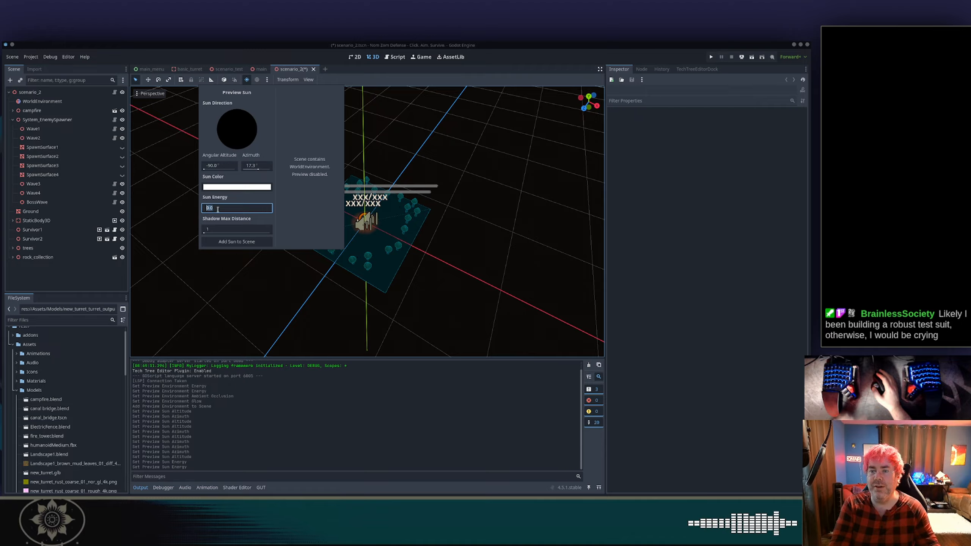
pyautogui.click(221, 208)
pyautogui.press('BackSpace')
pyautogui.write('1')
pyautogui.press('Tab')
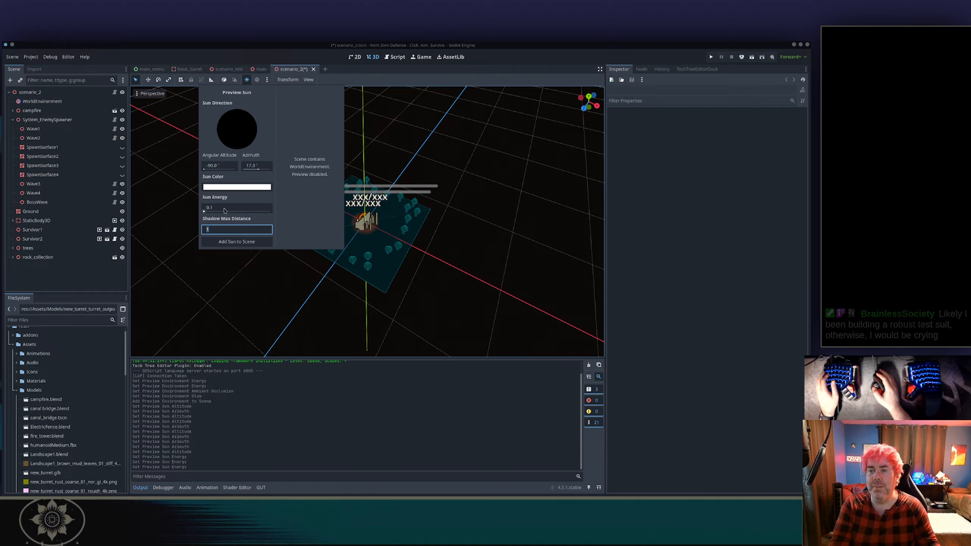
pyautogui.click(262, 239)
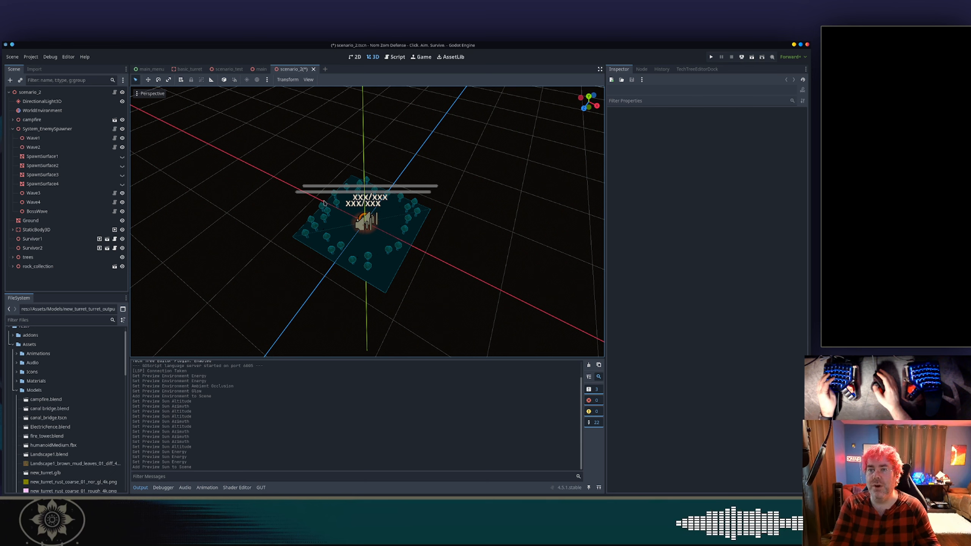
# Save the WorldEnvironment's environment as nighttime_campfire.tres in the Config/Environments folder, overwriting the existing file.
pyautogui.click(75, 111)
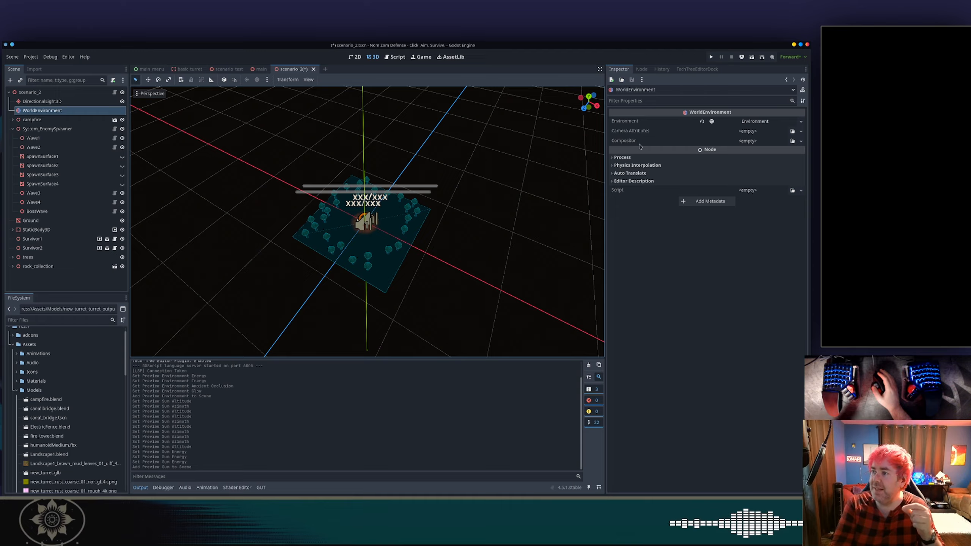
pyautogui.click(766, 122)
pyautogui.rightClick(631, 122)
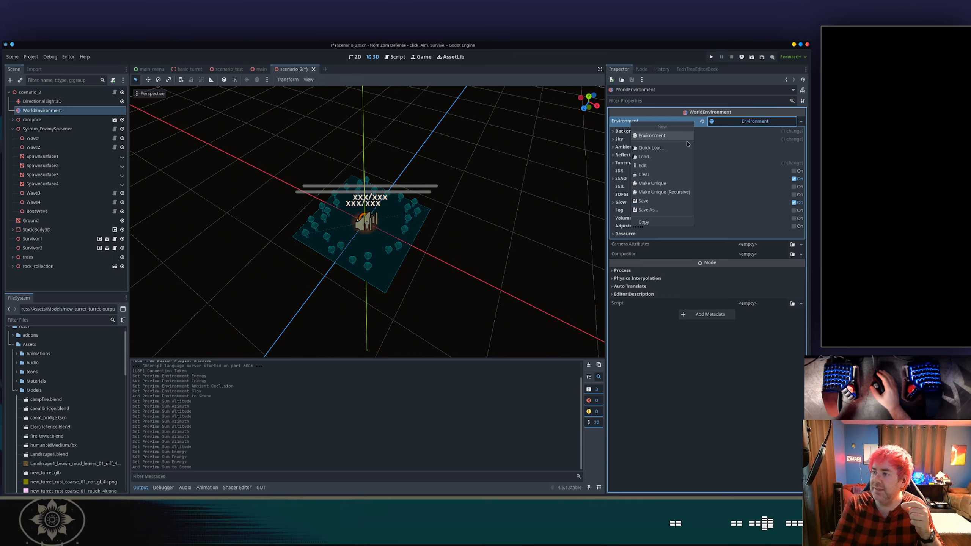
pyautogui.click(648, 209)
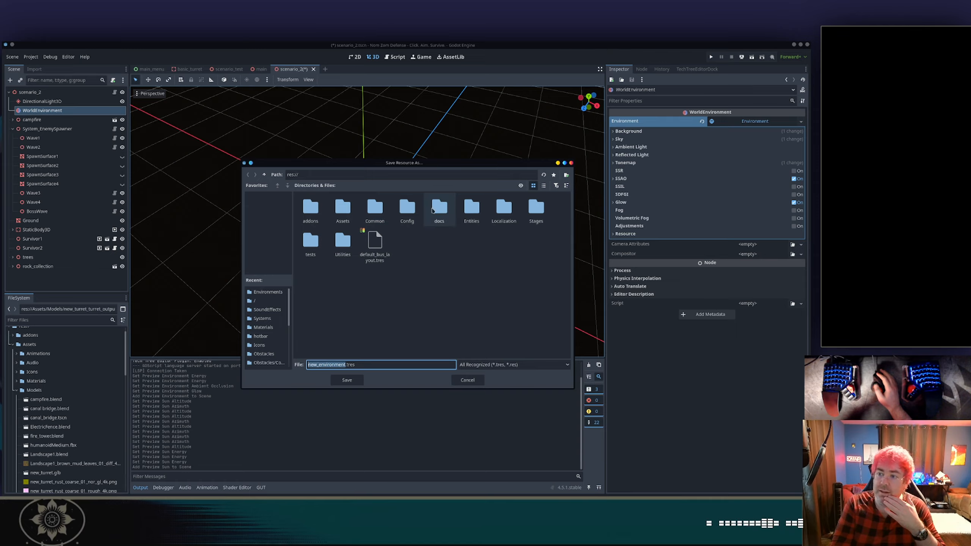
pyautogui.click(414, 209)
pyautogui.doubleClick(414, 209)
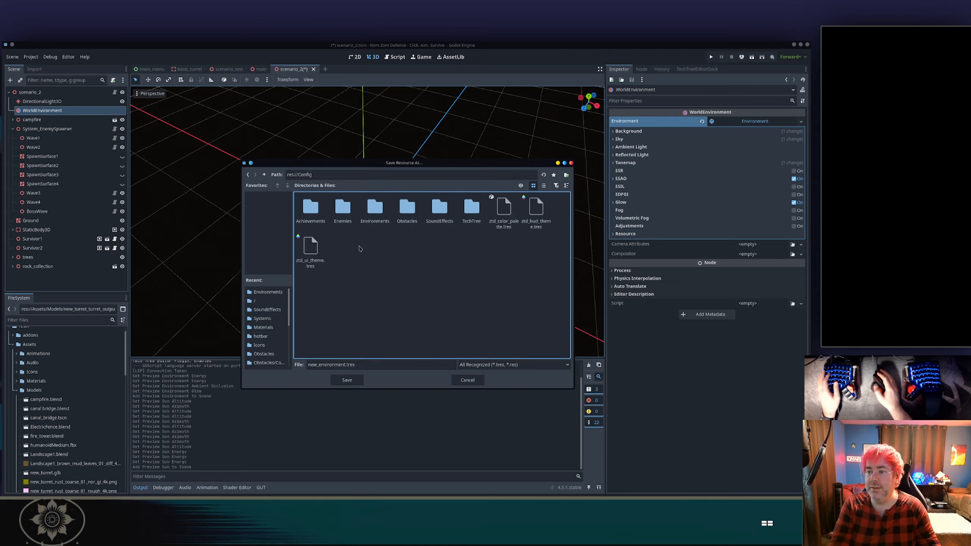
pyautogui.doubleClick(373, 210)
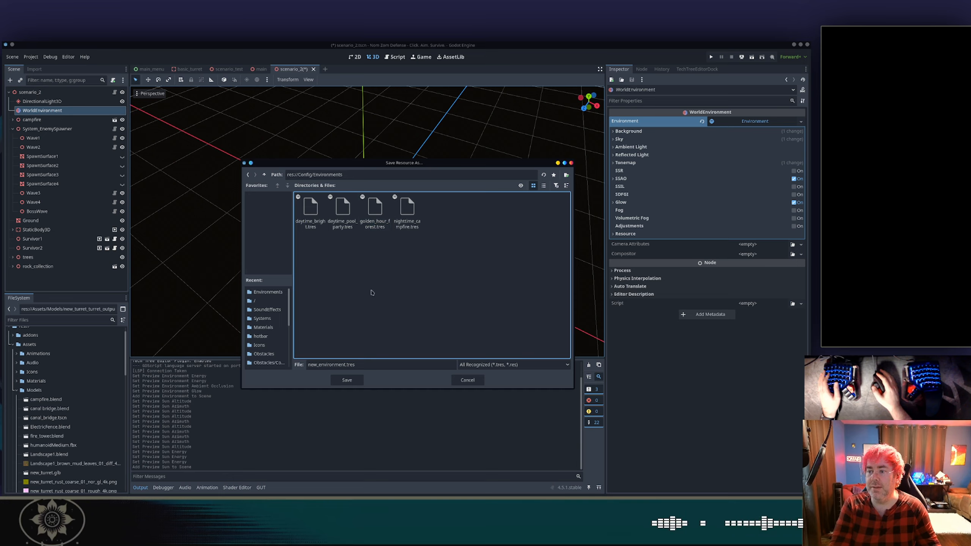
pyautogui.click(407, 210)
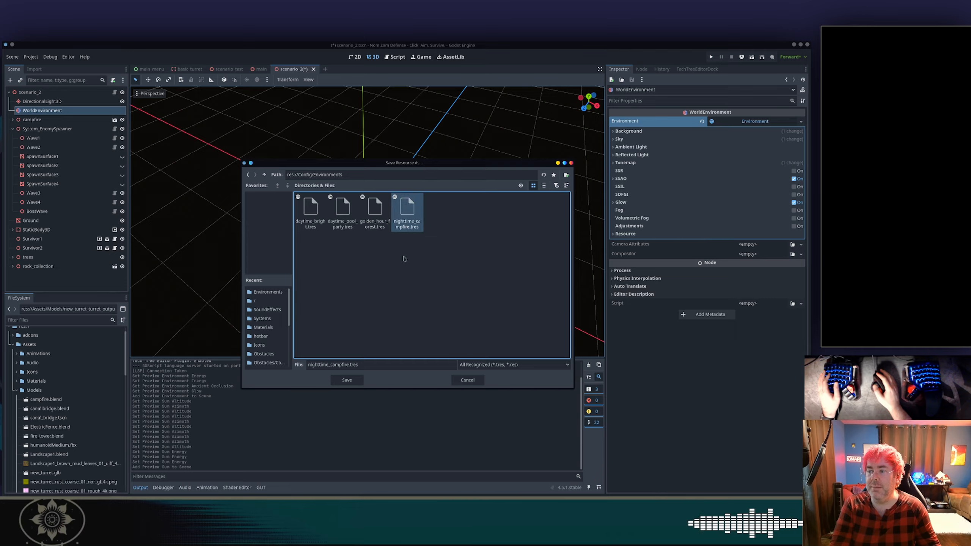
pyautogui.click(347, 380)
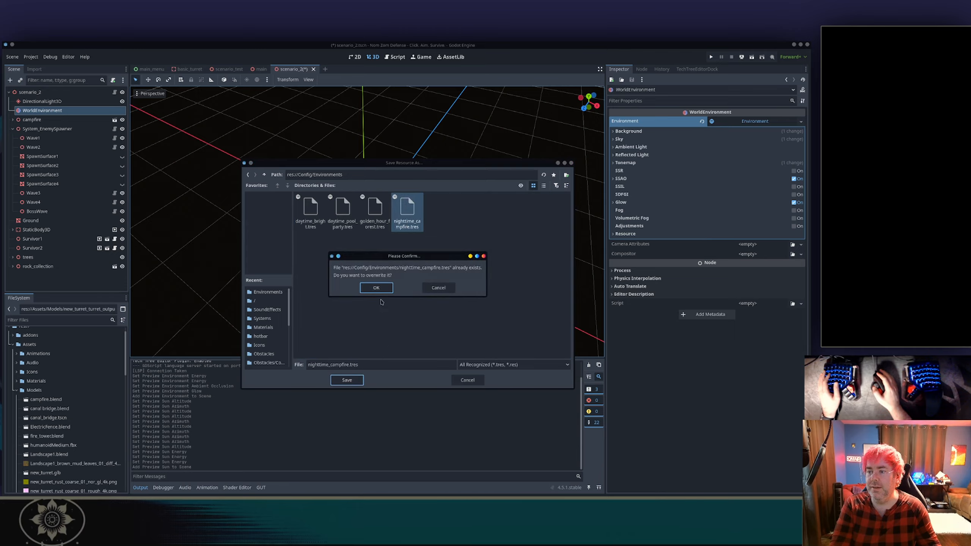
pyautogui.click(382, 290)
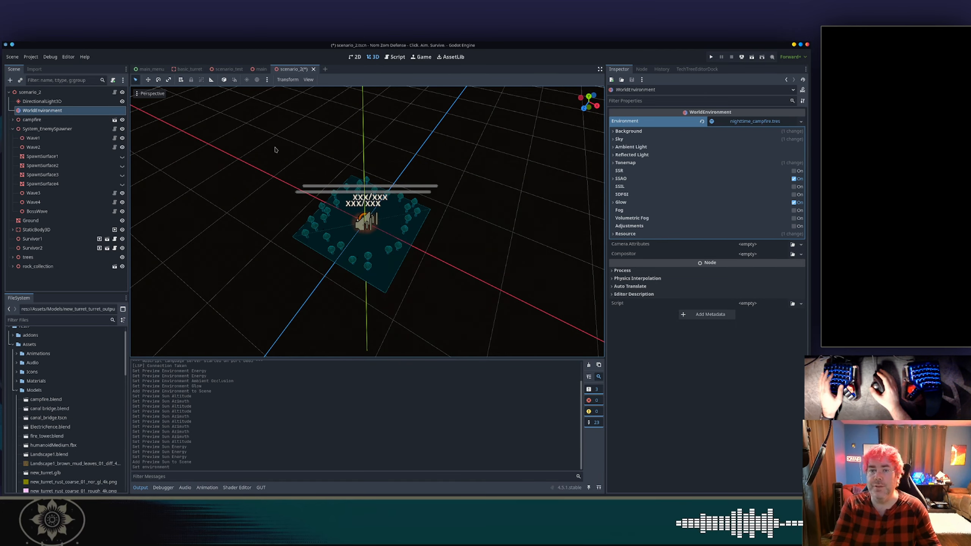
# Delete the WorldEnvironment node from the scenario_2 scene.
pyautogui.rightClick(55, 115)
pyautogui.click(96, 314)
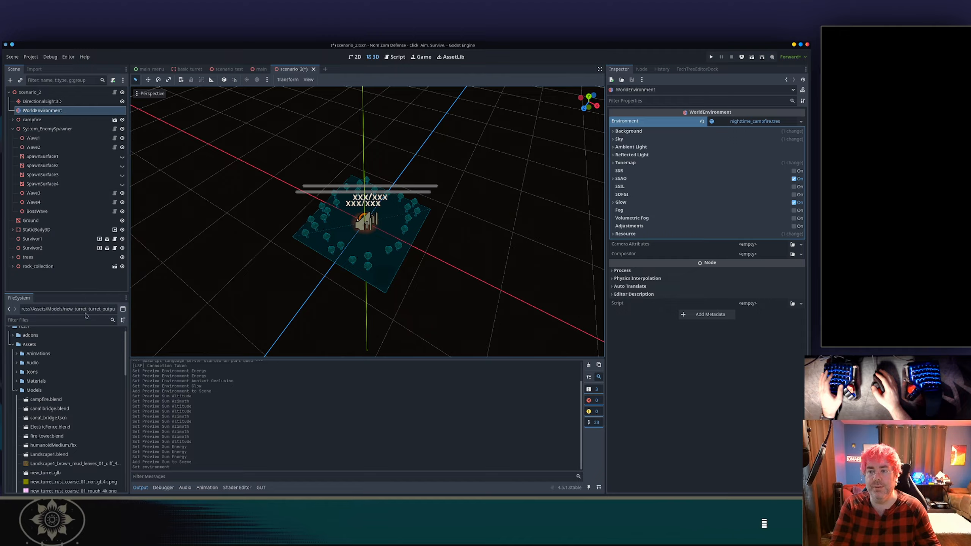
pyautogui.press('Return')
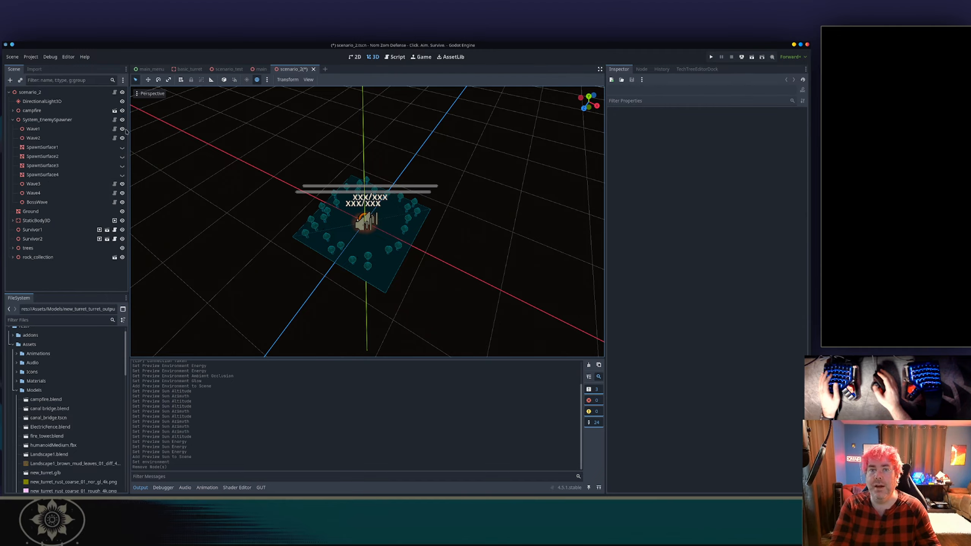
# Assign nighttime_campfire.tres as the Scenario Environment of the scenario_2 root node.
pyautogui.click(42, 92)
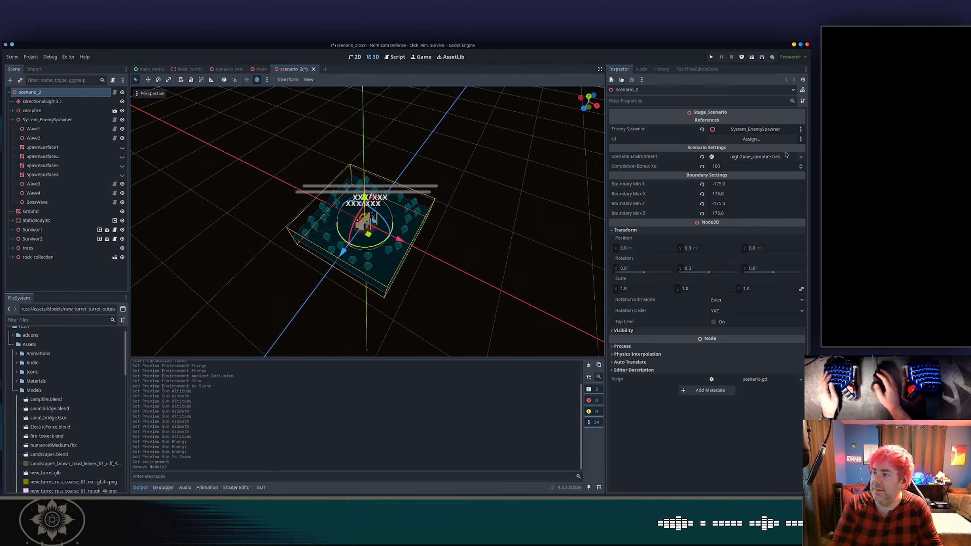
pyautogui.click(729, 160)
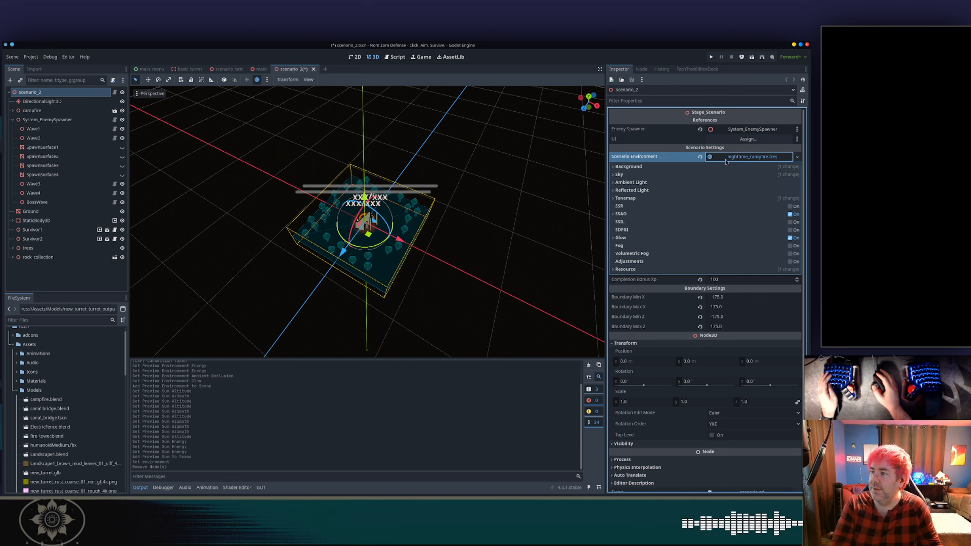
pyautogui.click(700, 157)
pyautogui.click(741, 159)
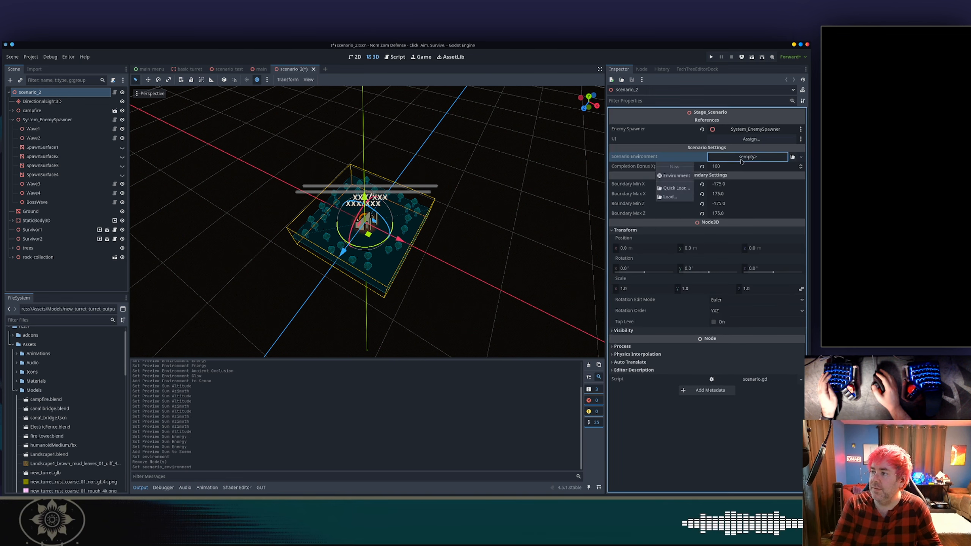
pyautogui.click(675, 188)
pyautogui.doubleClick(371, 213)
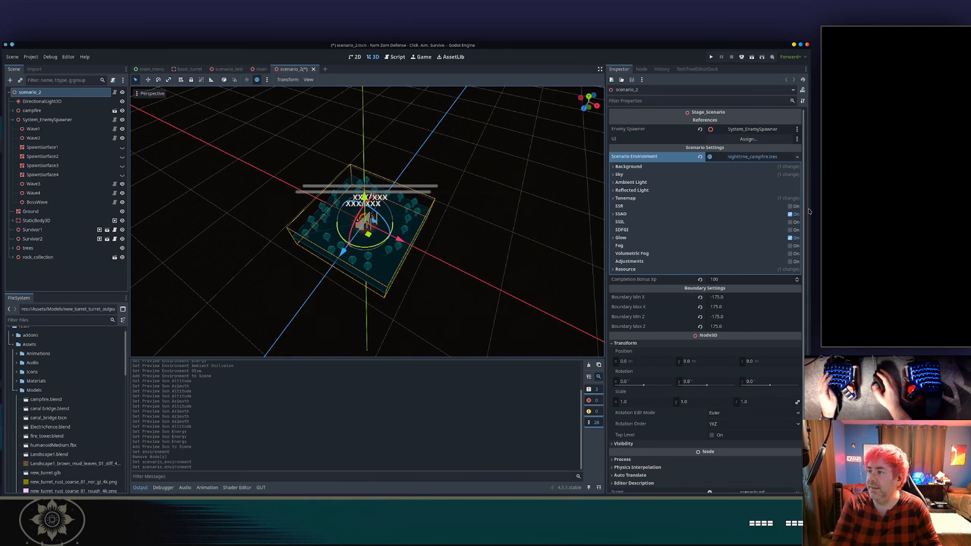
# In the environment's procedural sky material, set the sky horizon color to a red-orange, about #e06256.
pyautogui.click(653, 166)
pyautogui.click(653, 196)
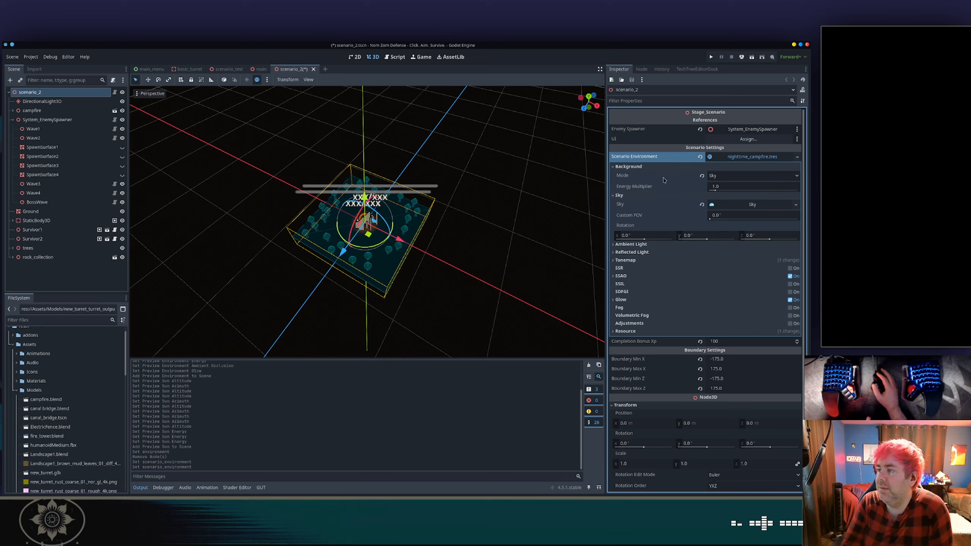
pyautogui.moveTo(623, 176)
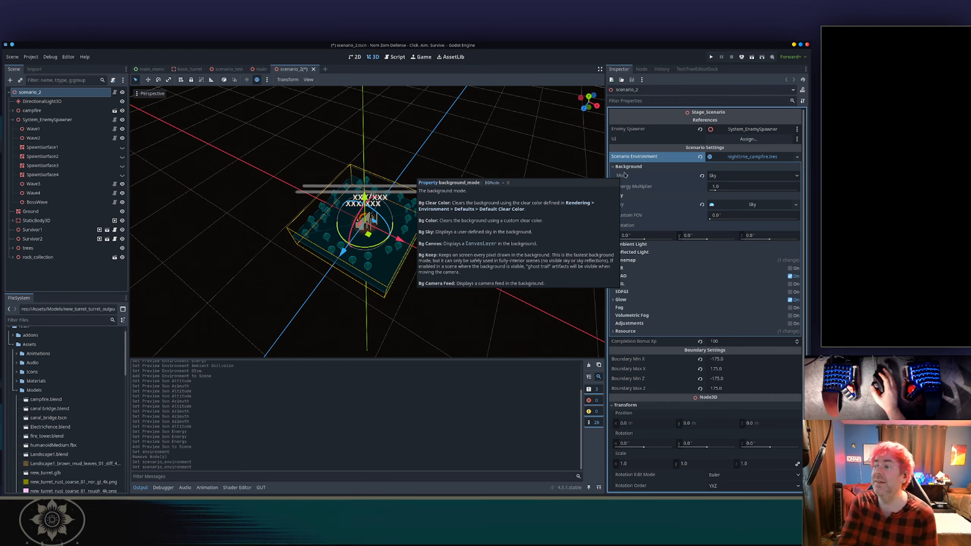
pyautogui.click(721, 176)
pyautogui.click(719, 175)
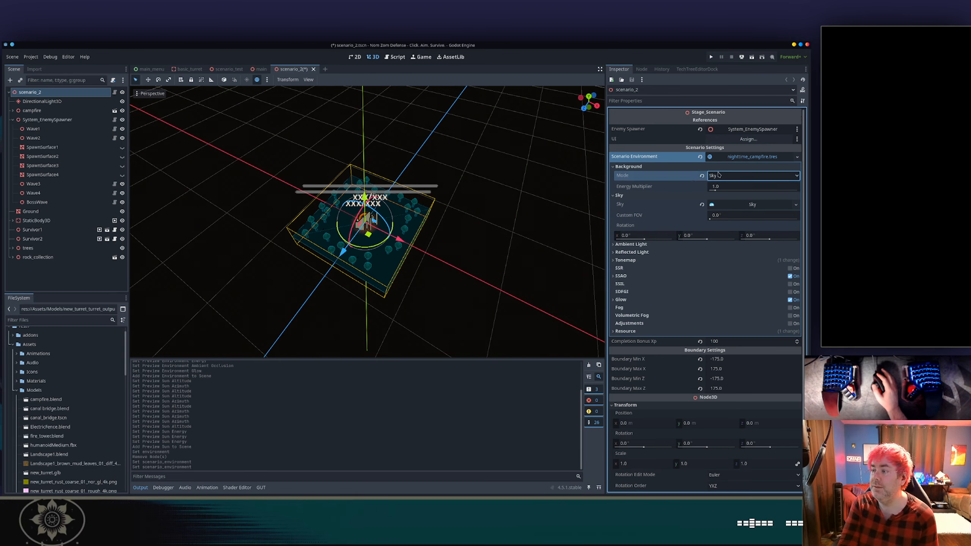
pyautogui.click(734, 204)
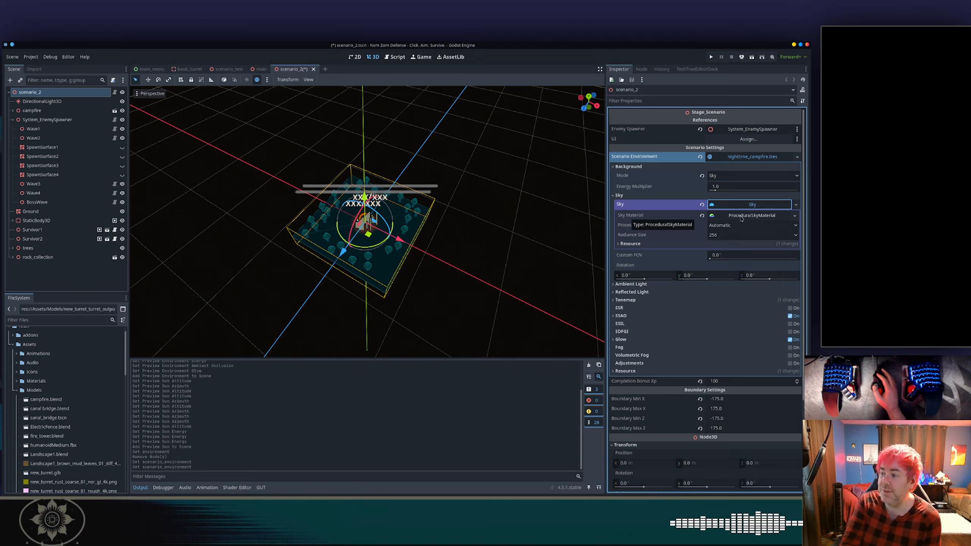
pyautogui.click(741, 216)
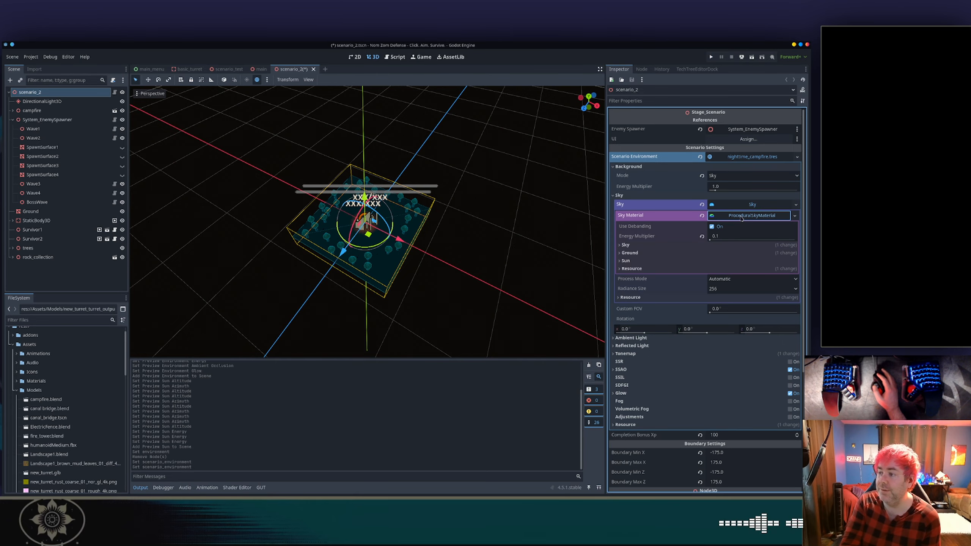
pyautogui.click(642, 245)
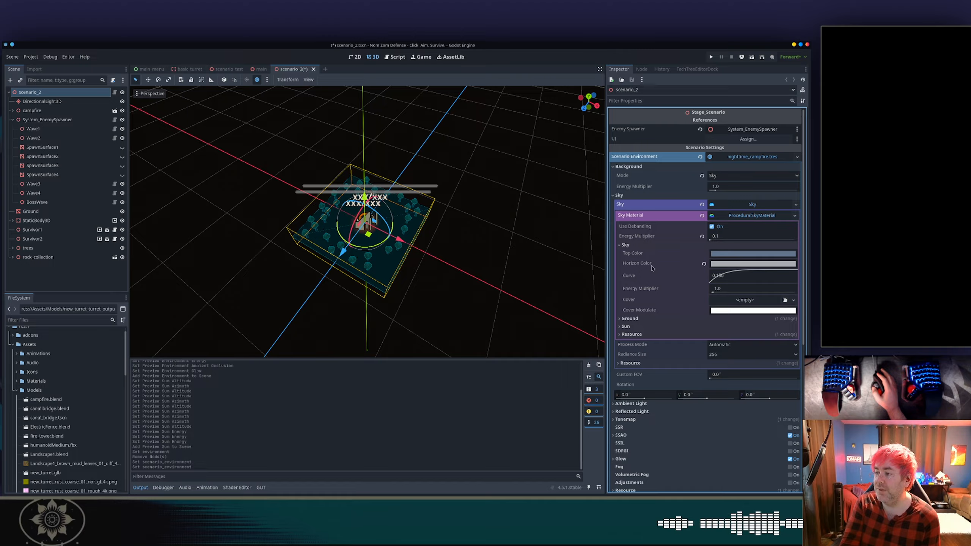
pyautogui.click(728, 264)
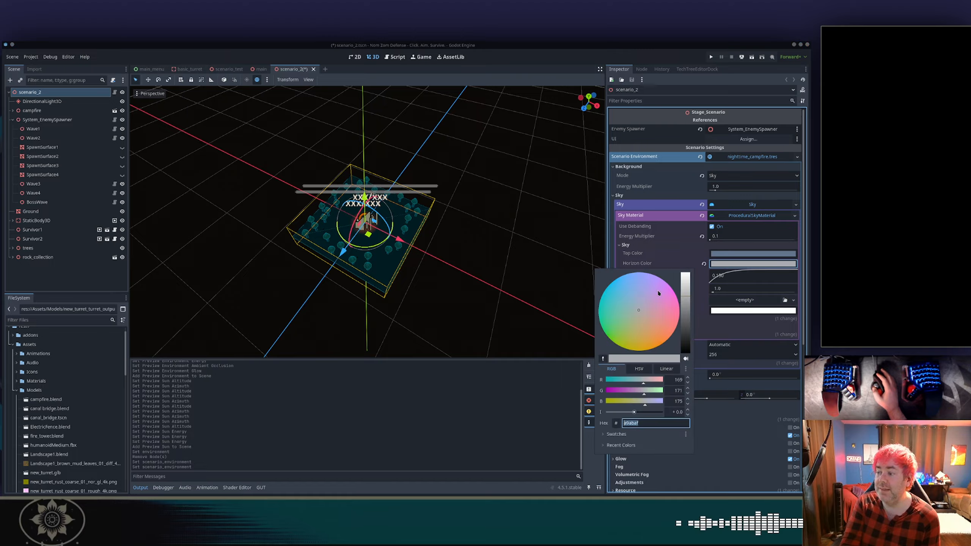
pyautogui.click(642, 329)
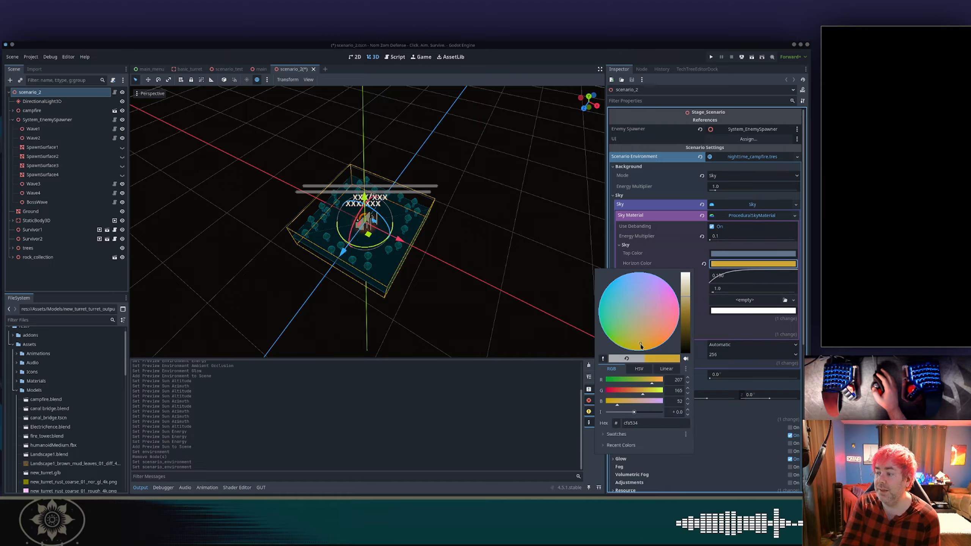
pyautogui.click(685, 308)
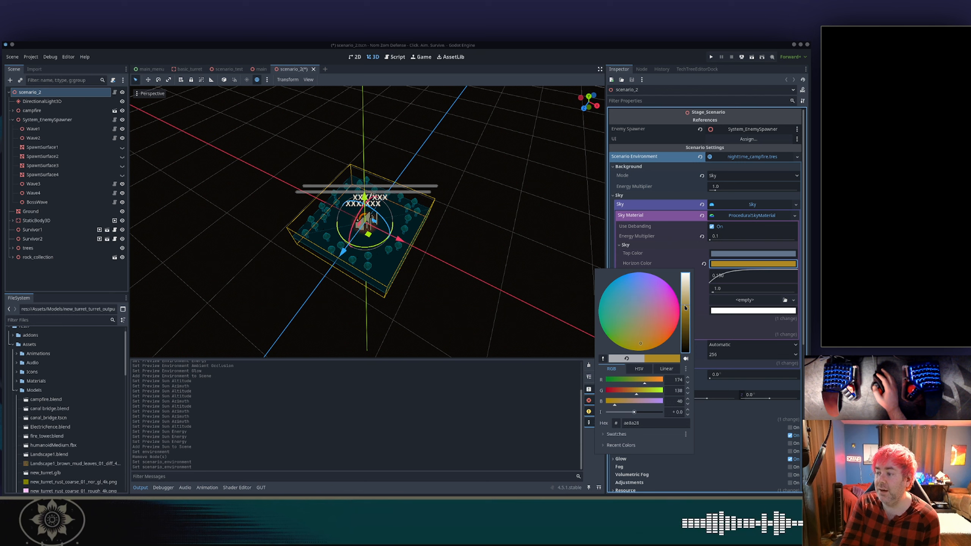
pyautogui.click(667, 324)
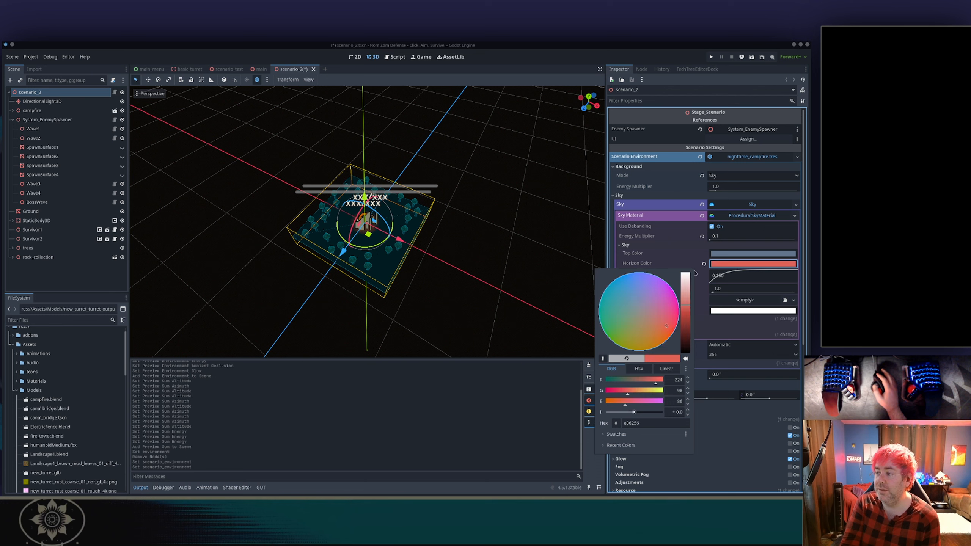
pyautogui.click(678, 266)
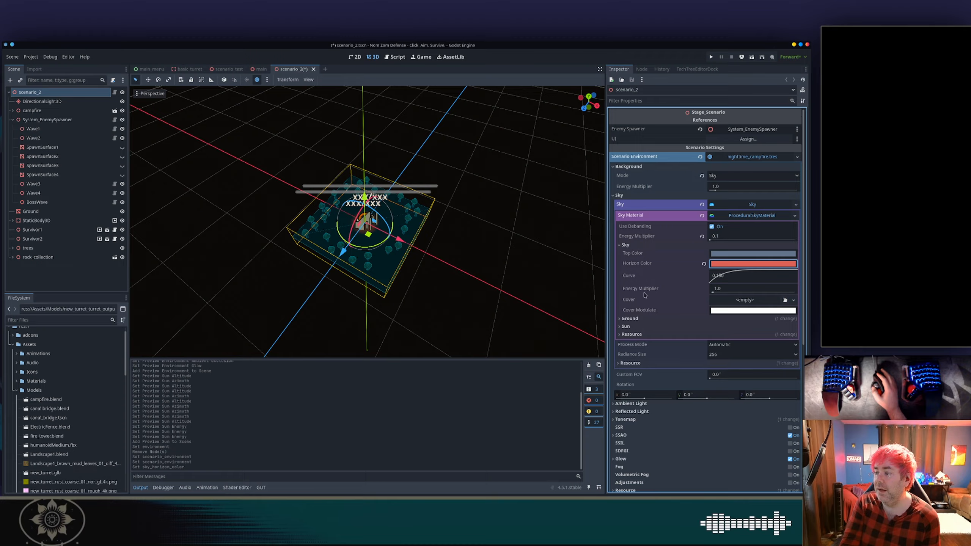
# Examine the sky material's ground and sun settings.
pyautogui.click(656, 318)
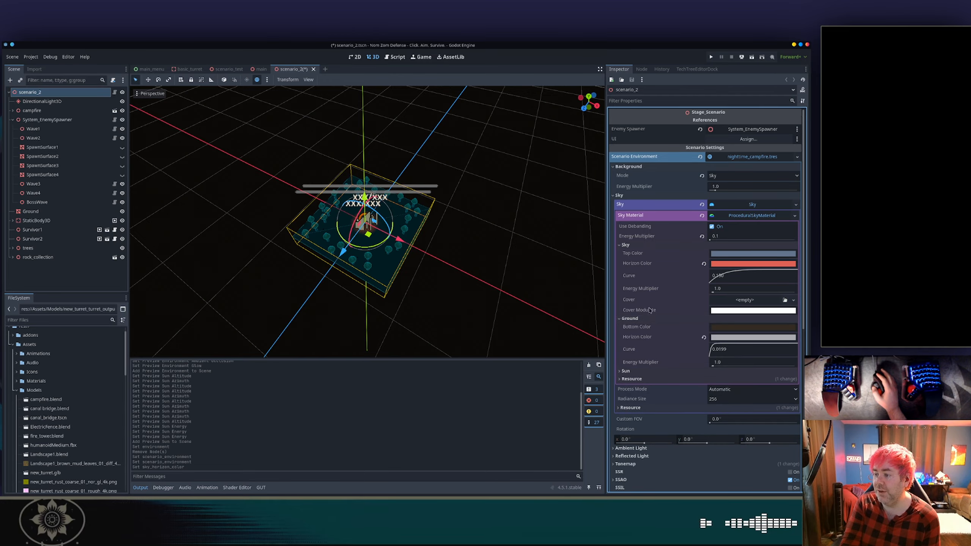
pyautogui.scroll(-5, 658, 302)
pyautogui.scroll(3, 660, 294)
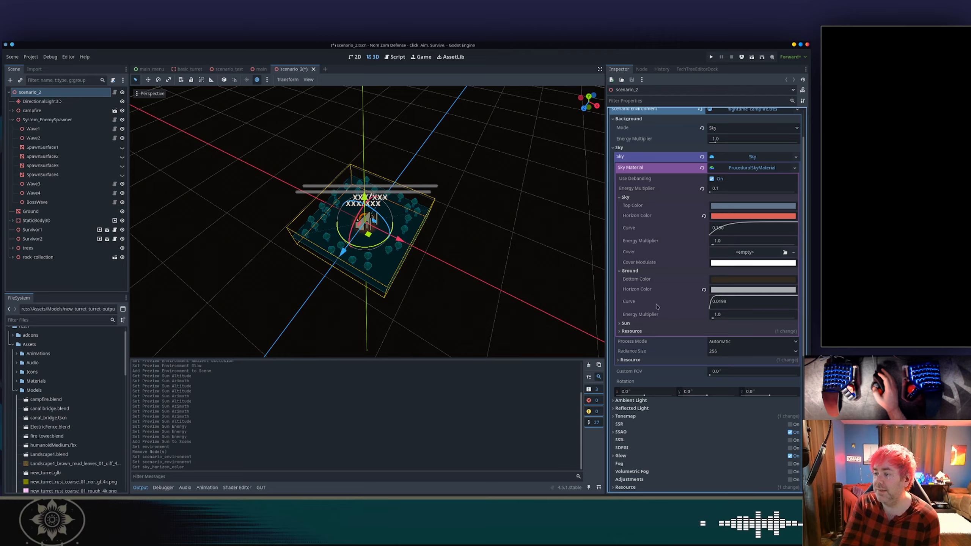
pyautogui.click(650, 324)
pyautogui.scroll(-5, 654, 290)
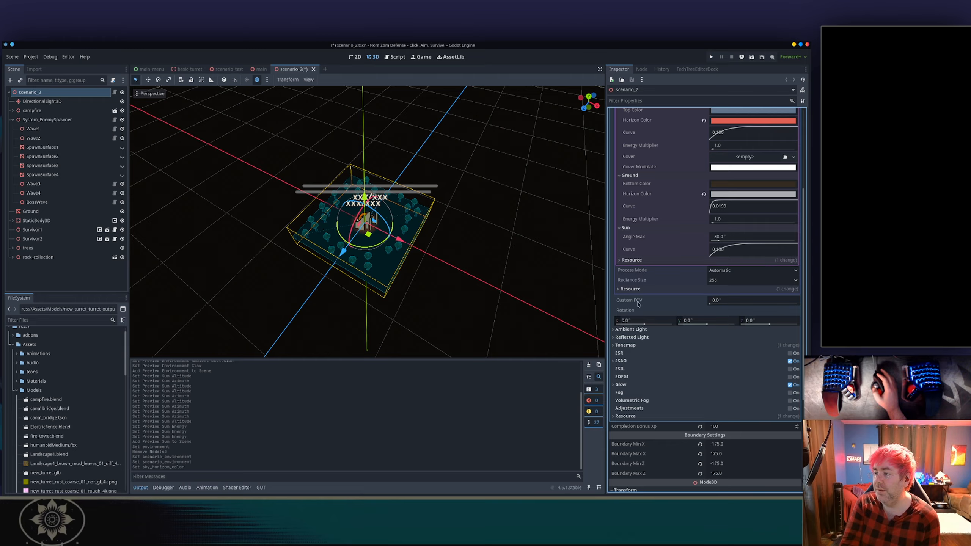
pyautogui.moveTo(635, 302)
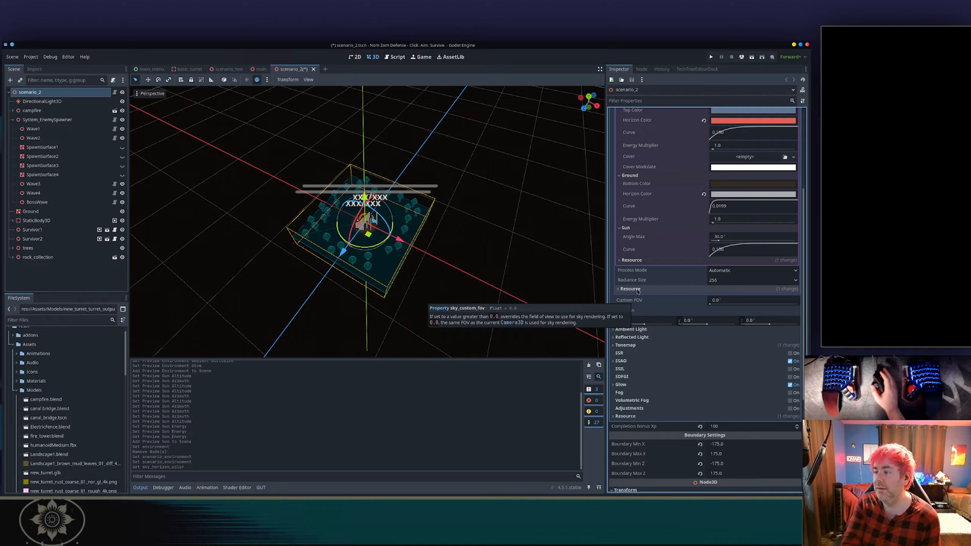
pyautogui.scroll(-5, 635, 302)
# Set the environment's ambient light source to Disabled.
pyautogui.click(644, 236)
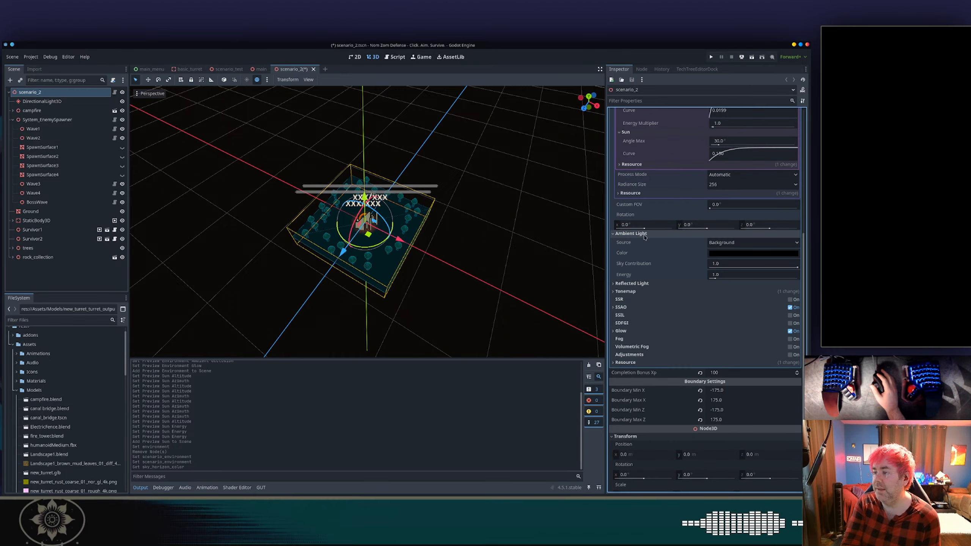
pyautogui.click(723, 243)
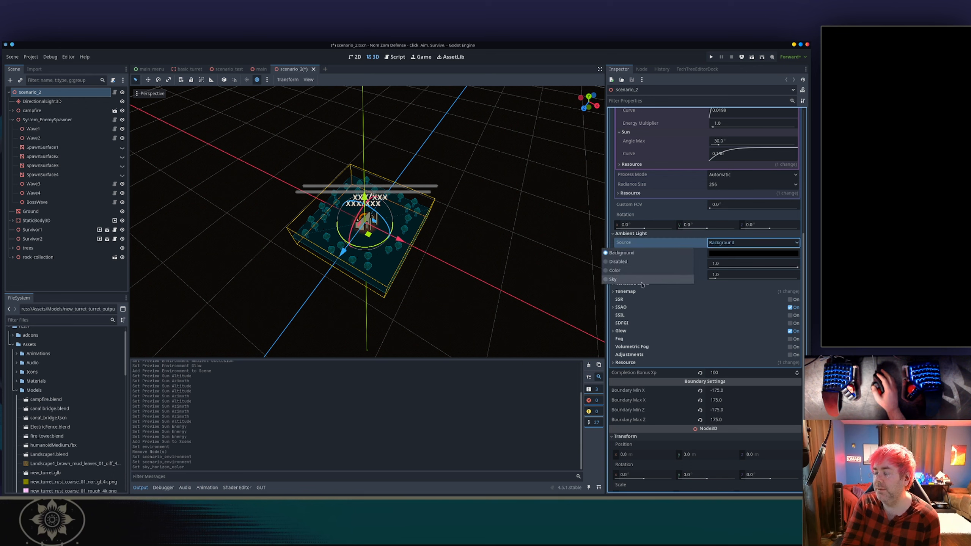
pyautogui.click(627, 241)
pyautogui.moveTo(627, 245)
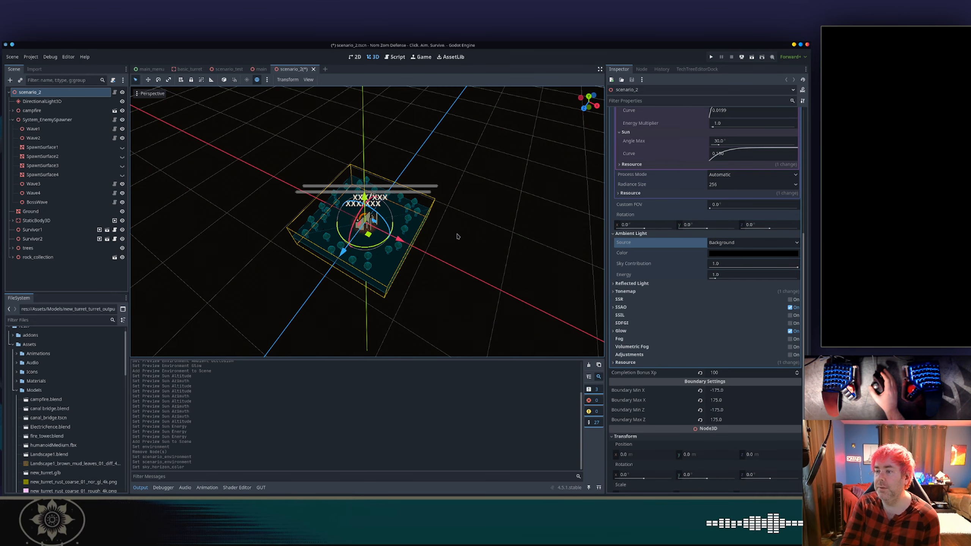
pyautogui.click(749, 242)
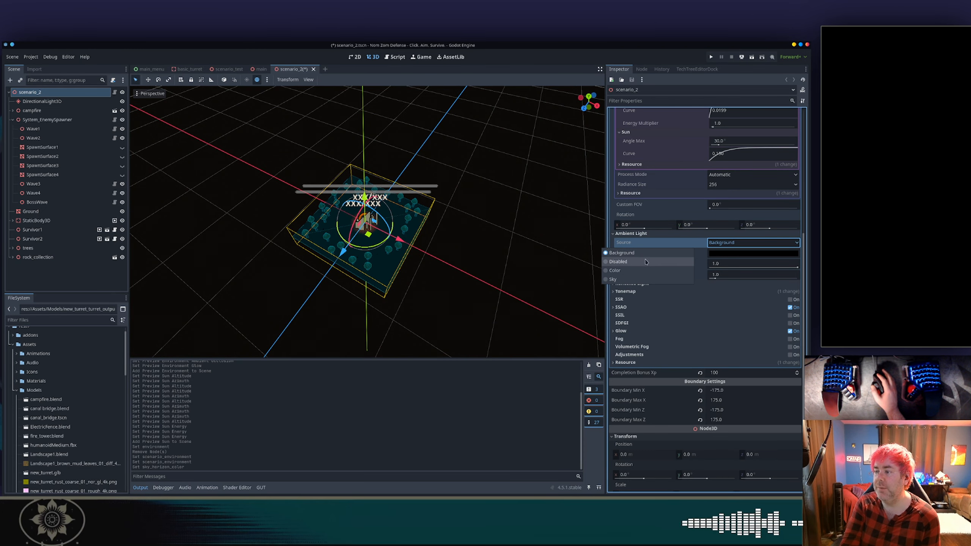
pyautogui.click(646, 262)
pyautogui.scroll(6, 493, 258)
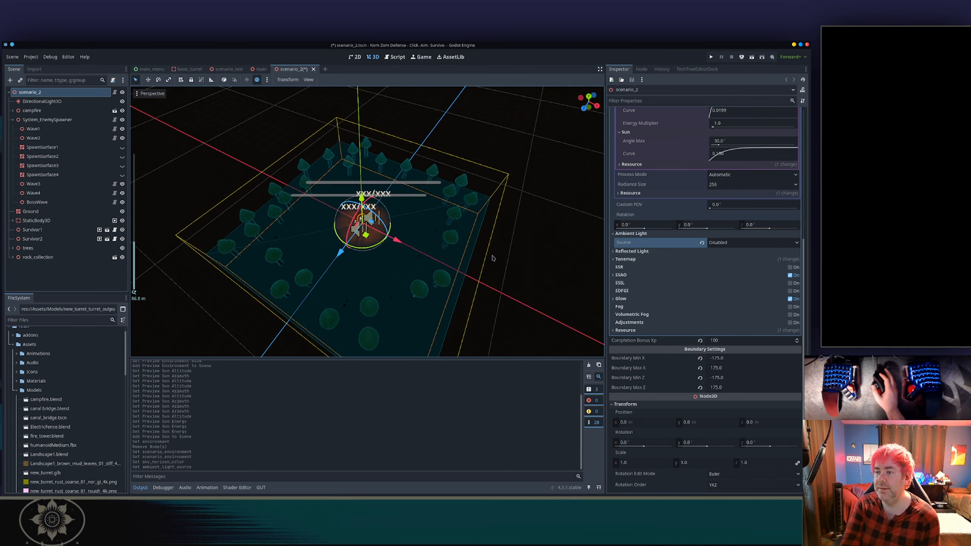
pyautogui.moveTo(435, 299); pyautogui.dragTo(468, 257, button='middle')
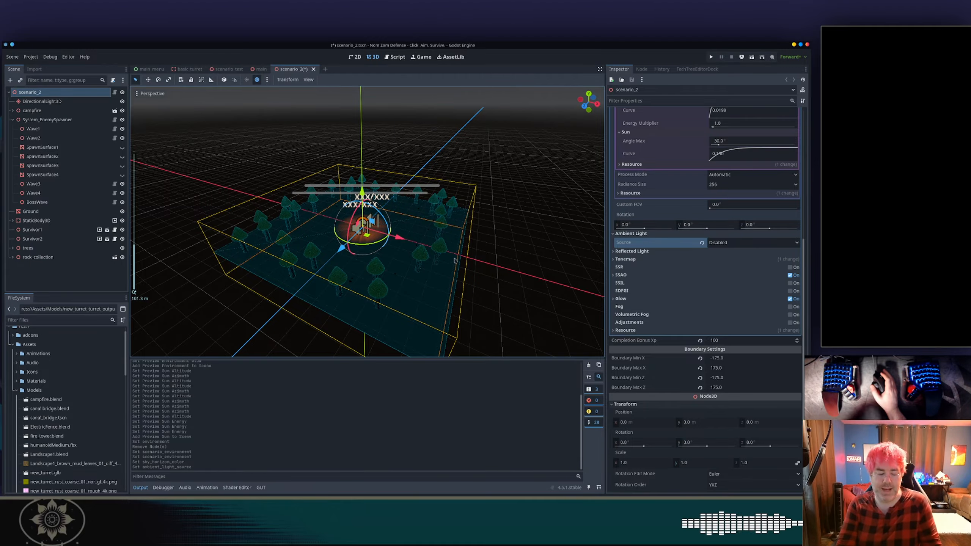
# Save the scene, run the project, and start a new game in scenario_2.
pyautogui.hotkey('ctrl', 's')
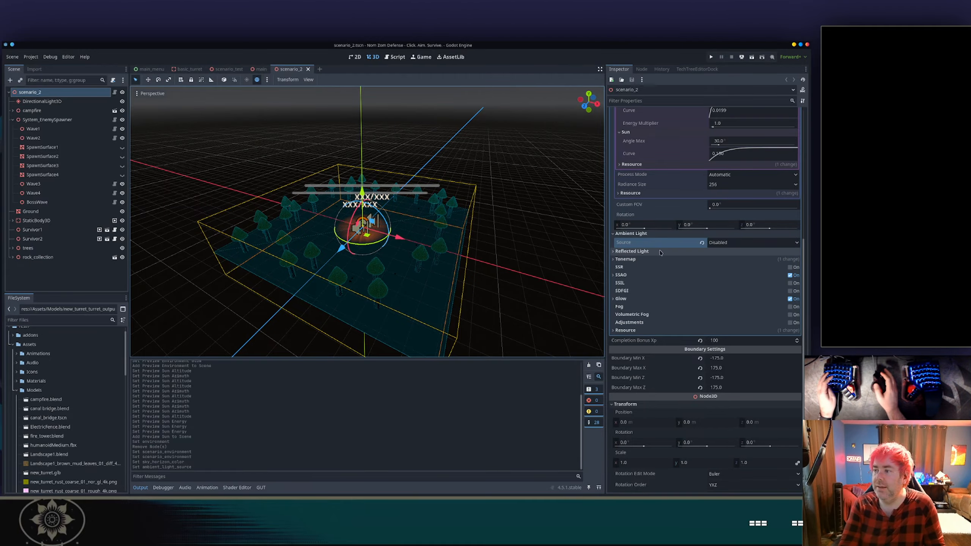
pyautogui.click(710, 57)
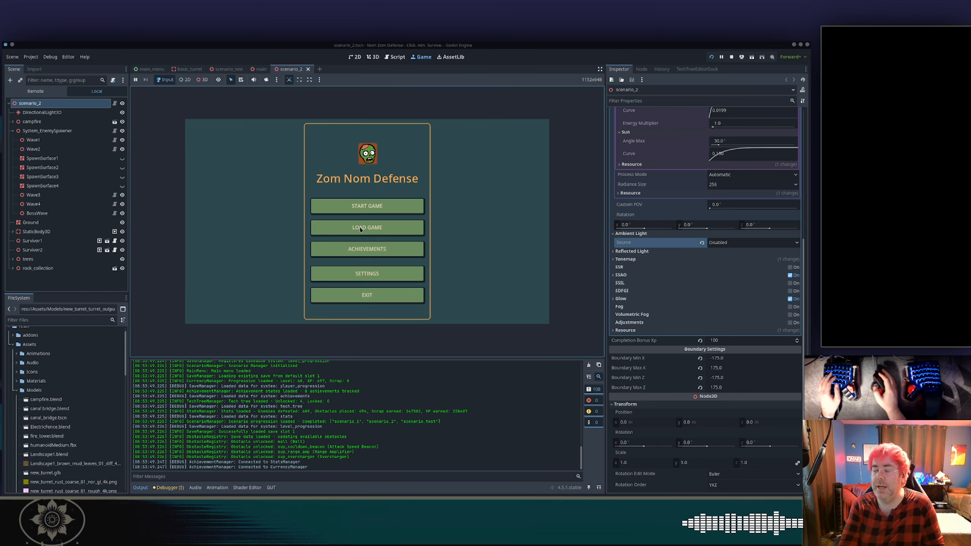
pyautogui.click(362, 206)
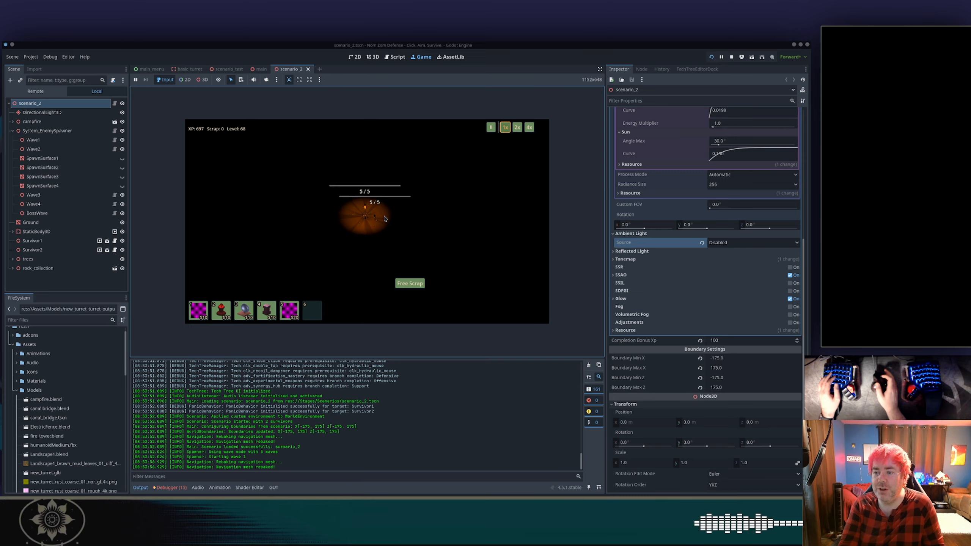
# Play-test scenario_2's nighttime lighting by zooming, placing an obstacle with free scrap, and returning to the main menu.
pyautogui.scroll(2, 385, 219)
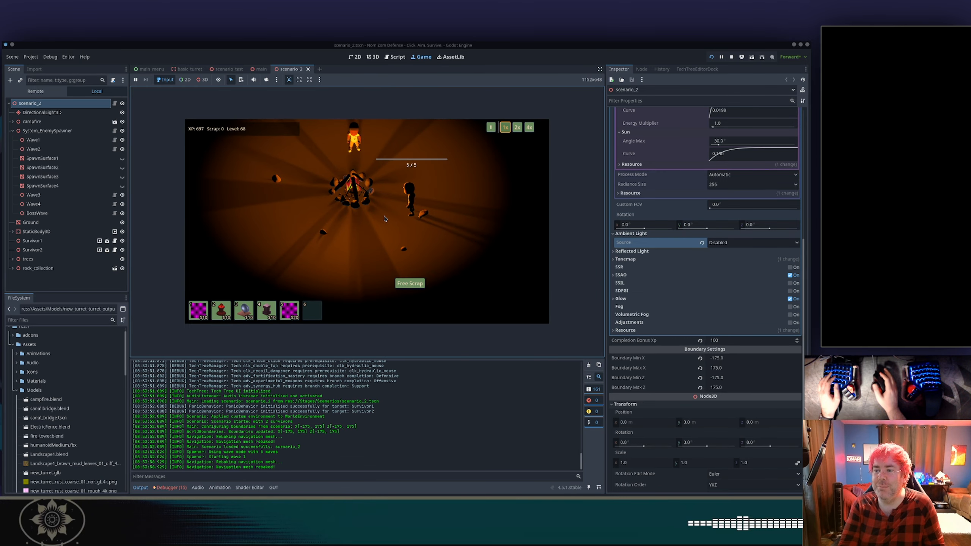
pyautogui.scroll(-5, 384, 219)
pyautogui.press('2')
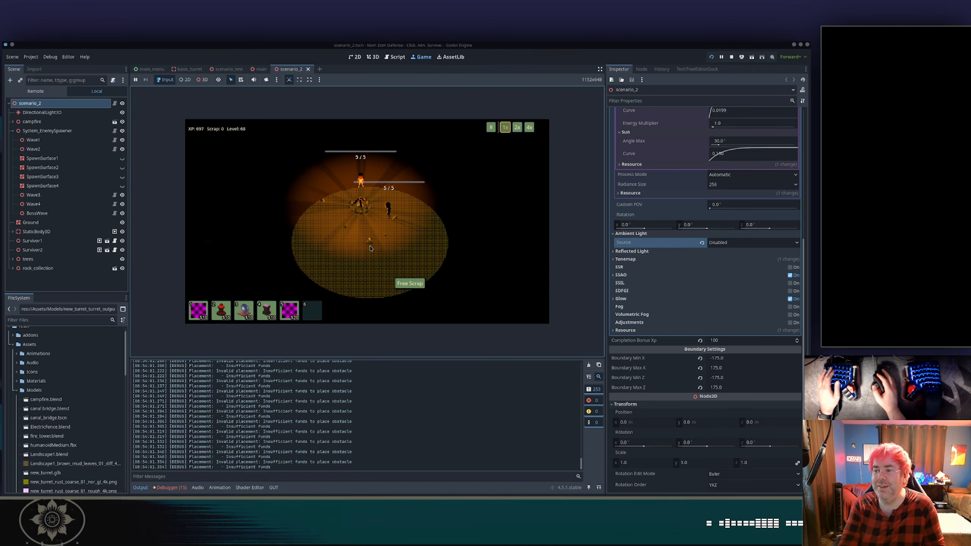
pyautogui.click(393, 279)
pyautogui.press('2')
pyautogui.click(375, 258)
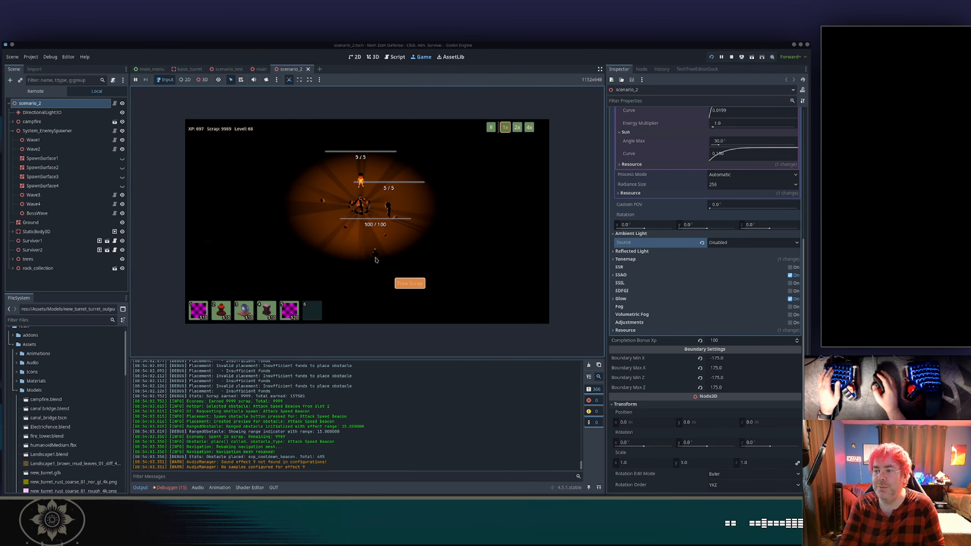
pyautogui.moveTo(375, 256)
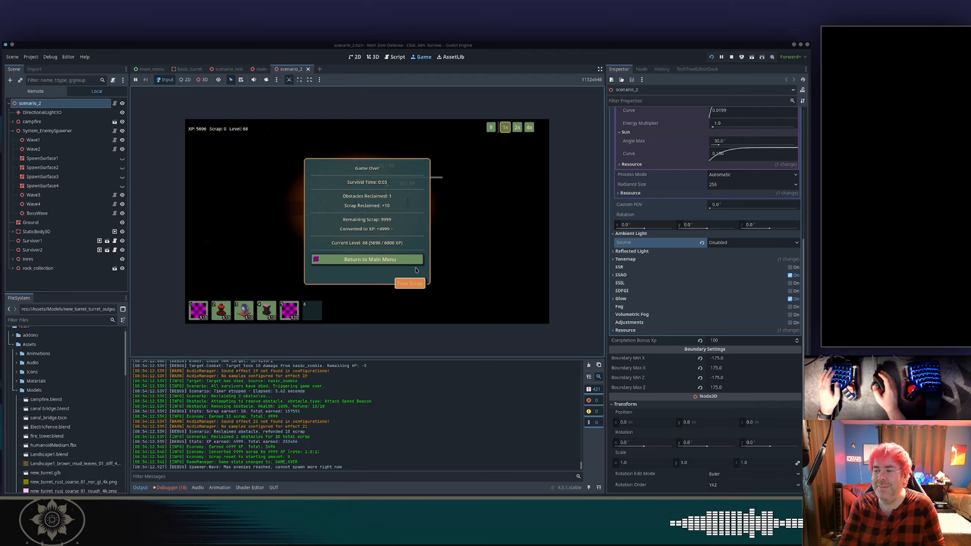
pyautogui.click(397, 260)
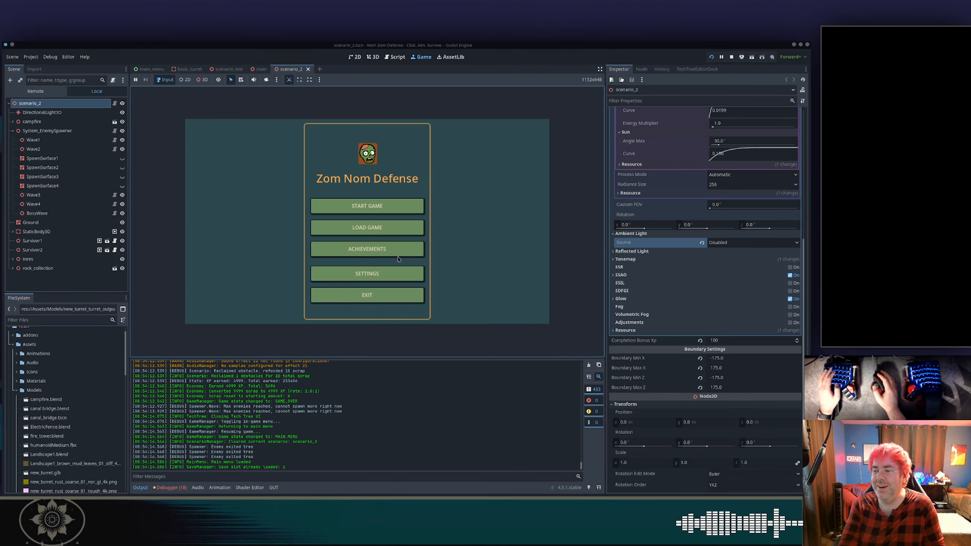
# Set the environment's ambient light source to Background and start the Campfire Survivors level in the running game.
pyautogui.click(719, 247)
pyautogui.click(663, 254)
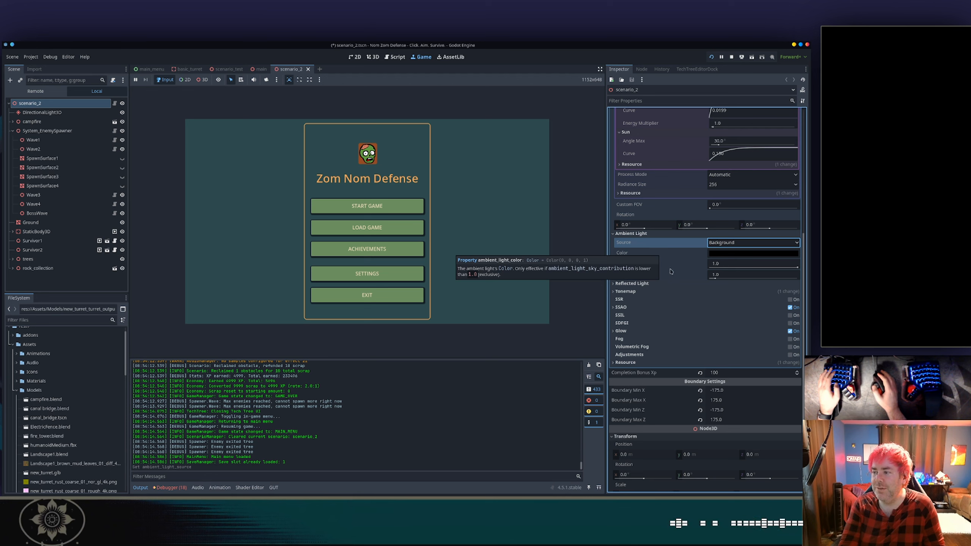
pyautogui.click(381, 207)
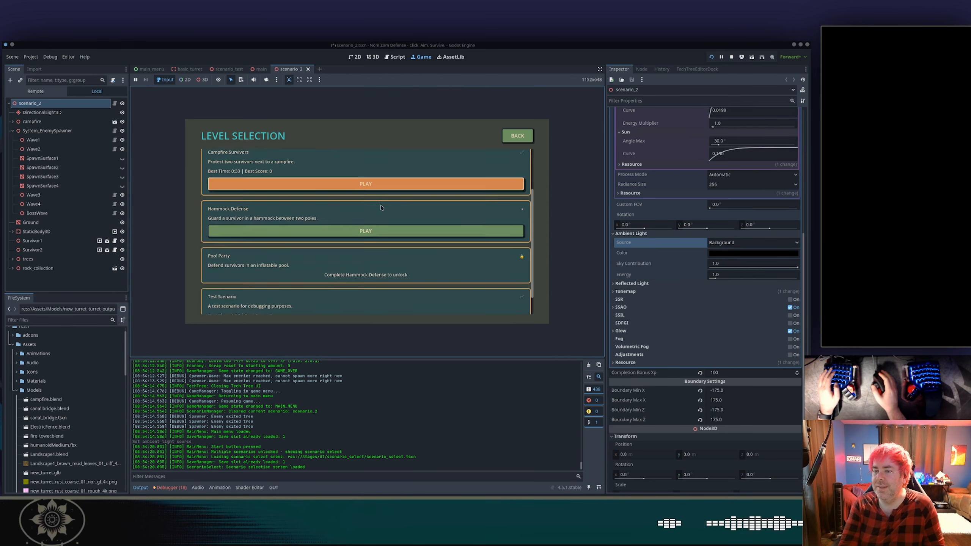
pyautogui.click(341, 245)
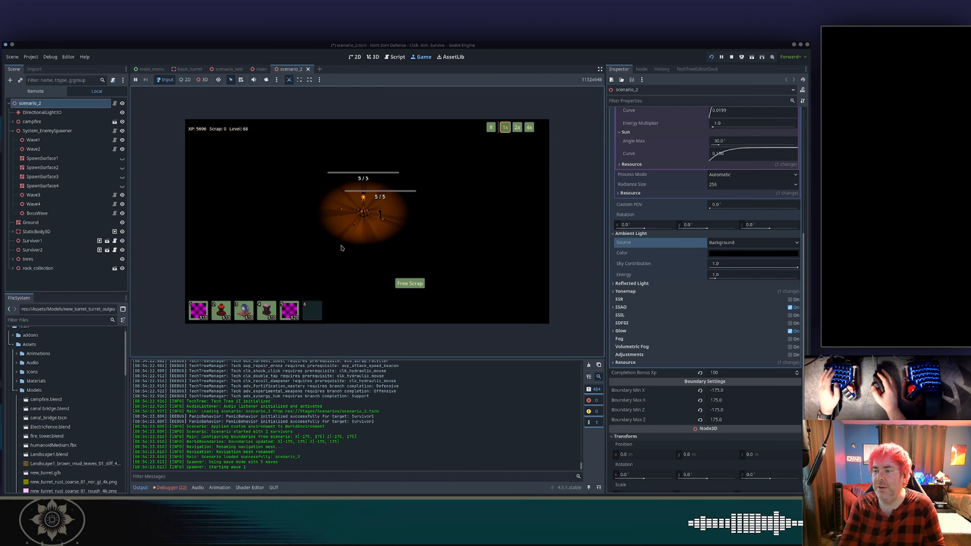
# Switch the ambient light source to Sky and inspect the lit level by moving, zooming and speeding up the game.
pyautogui.click(715, 243)
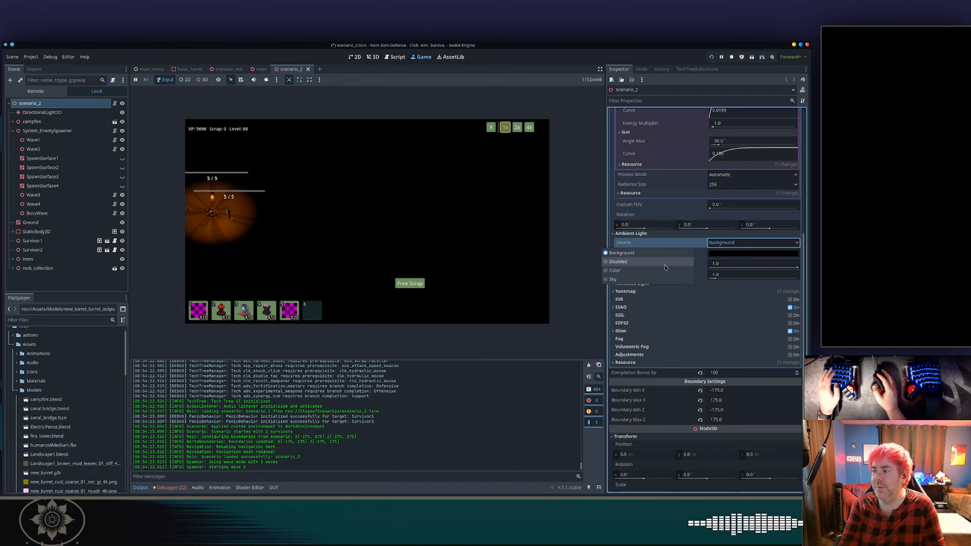
pyautogui.click(649, 279)
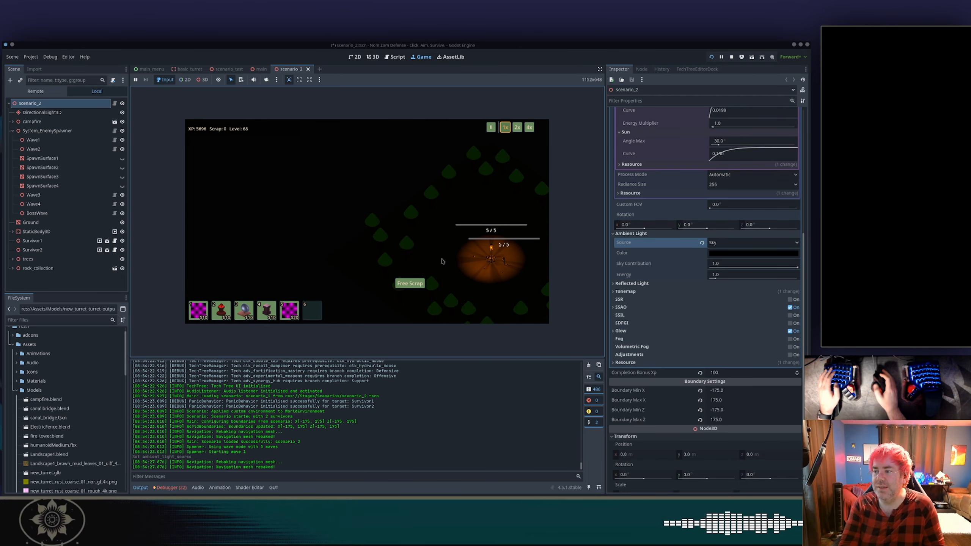
pyautogui.press('d')
pyautogui.press('s')
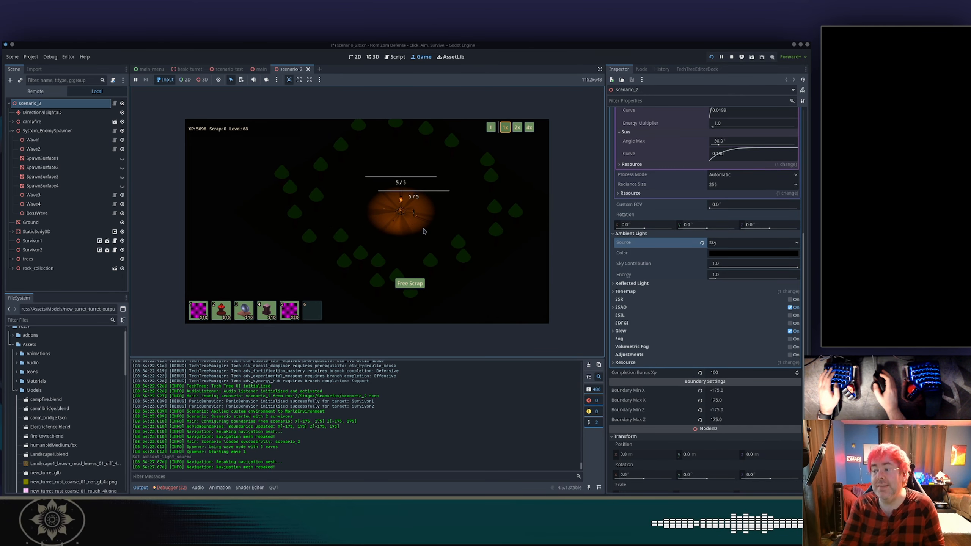
pyautogui.scroll(4, 474, 209)
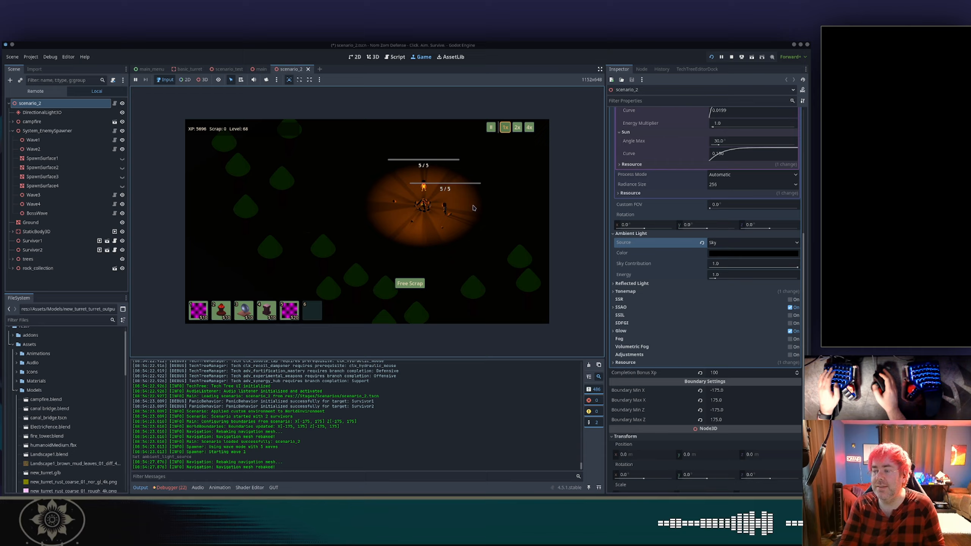
pyautogui.moveTo(473, 206)
pyautogui.mouseDown(button='middle')
pyautogui.moveTo(457, 217)
pyautogui.moveTo(462, 202)
pyautogui.mouseUp(button='middle')
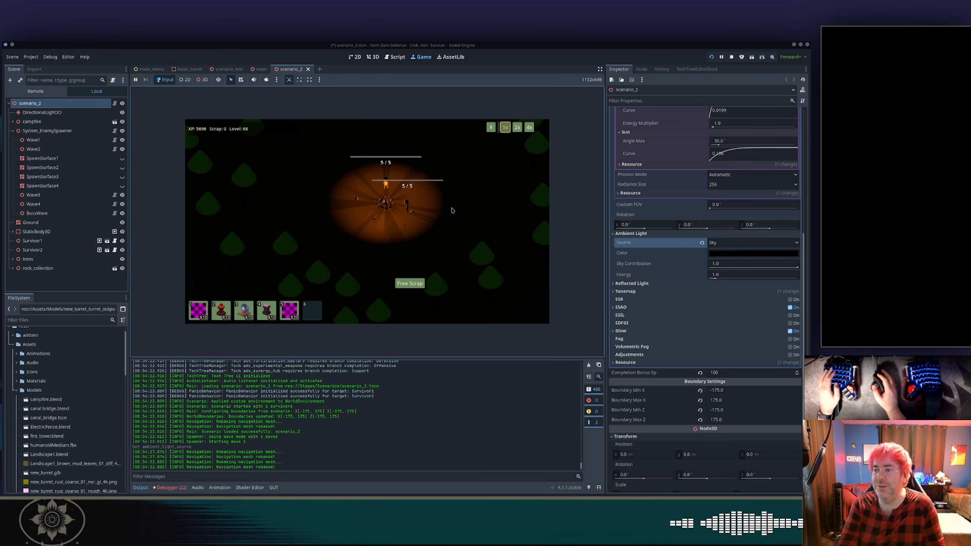
pyautogui.press('=')
pyautogui.press('=')
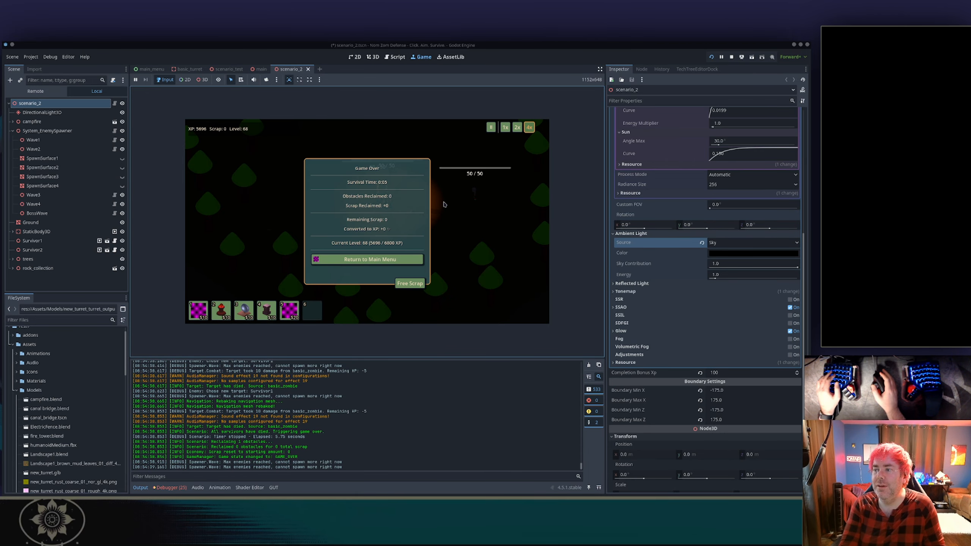
# Return to the main menu, exit the game, and save the scene.
pyautogui.click(368, 259)
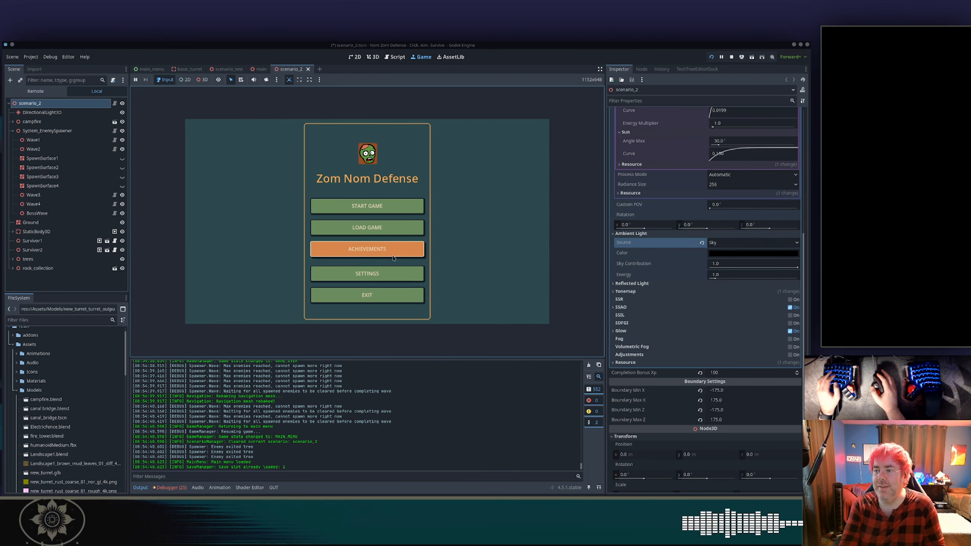
pyautogui.click(385, 289)
pyautogui.hotkey('ctrl', 's')
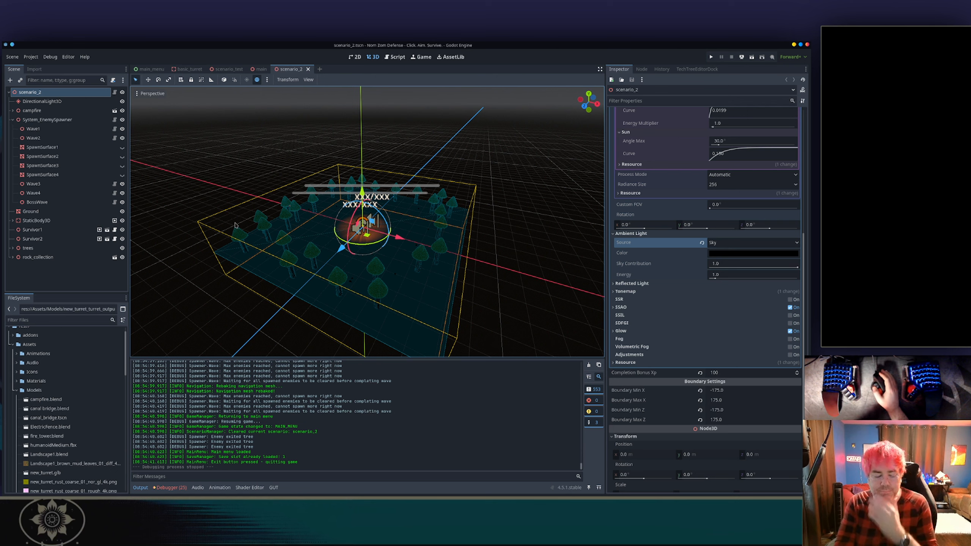
pyautogui.hotkey('alt', 'shift', 'o')
pyautogui.write('sce')
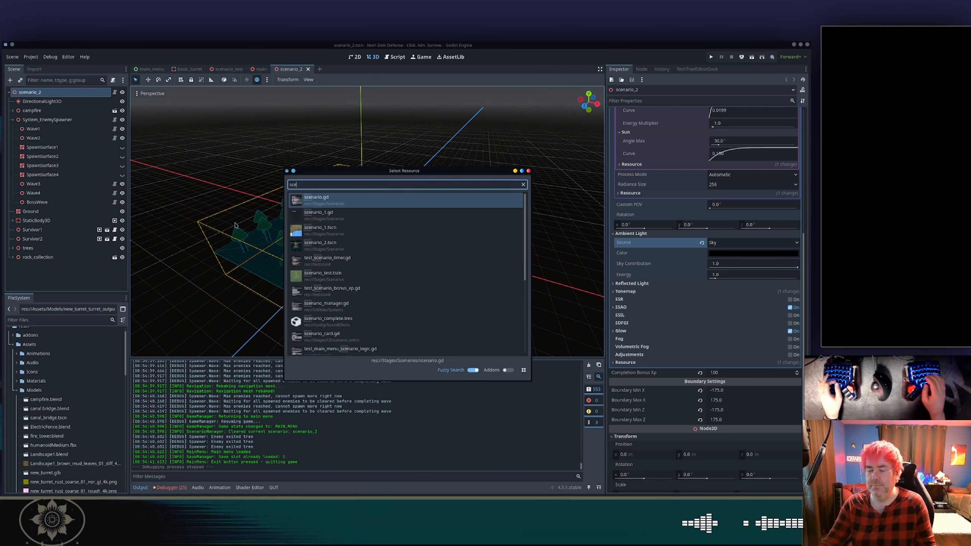
pyautogui.write('nario_3')
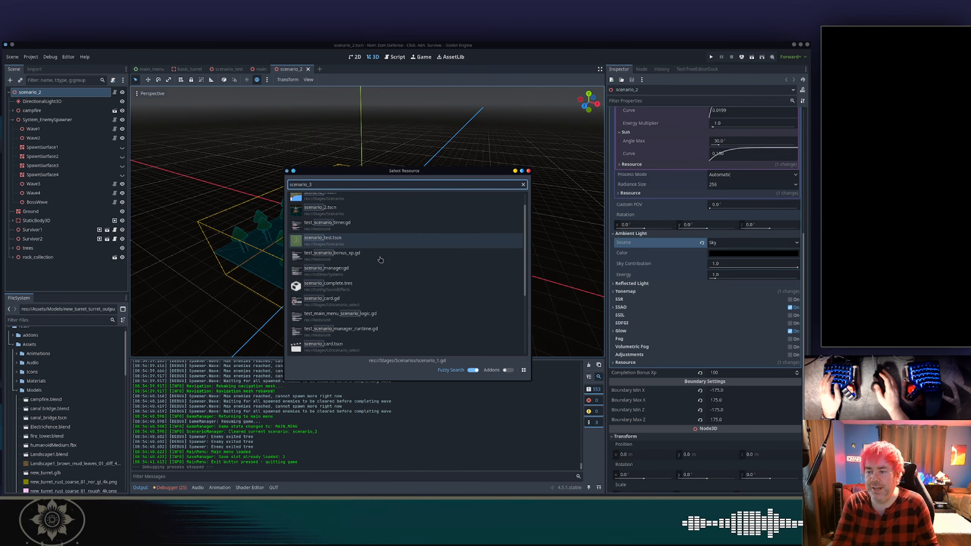
pyautogui.press('Escape')
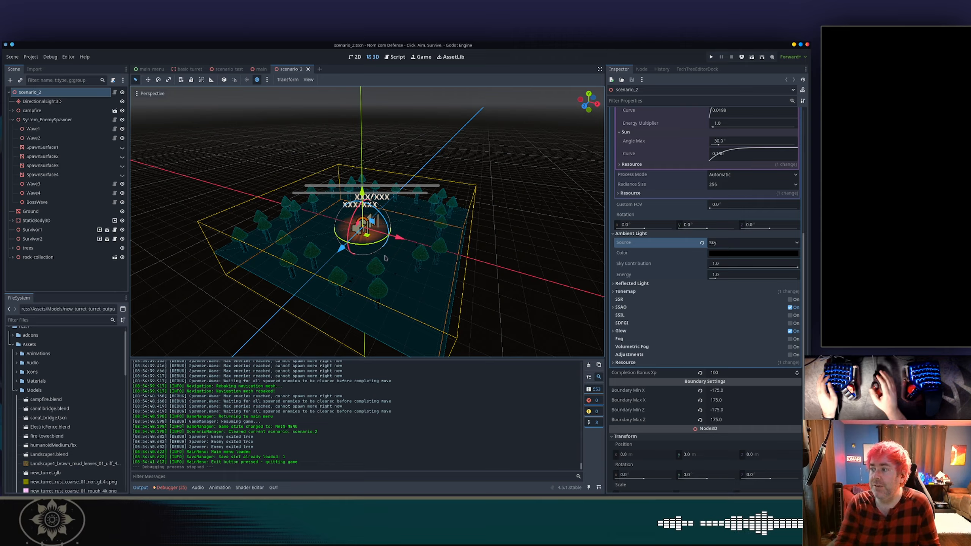
pyautogui.scroll(6, 631, 196)
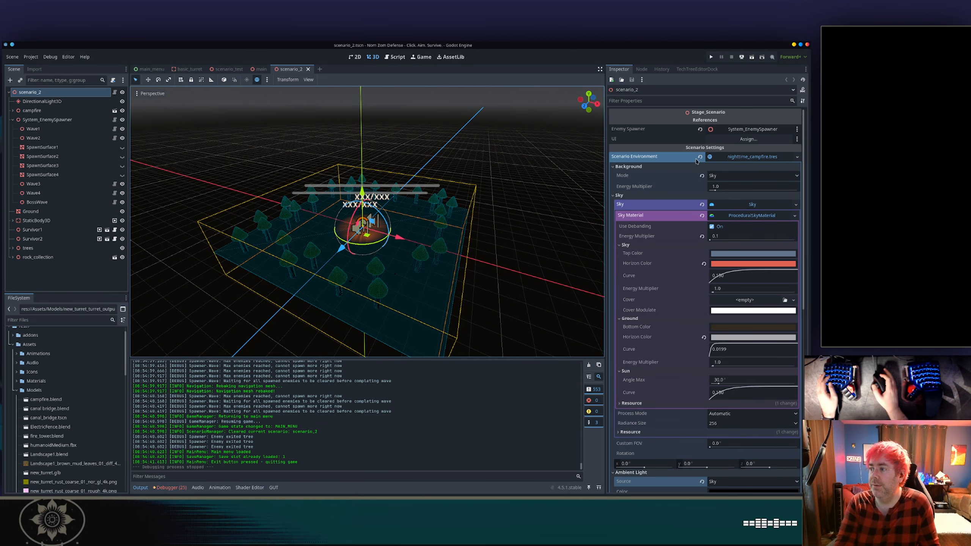
pyautogui.click(630, 195)
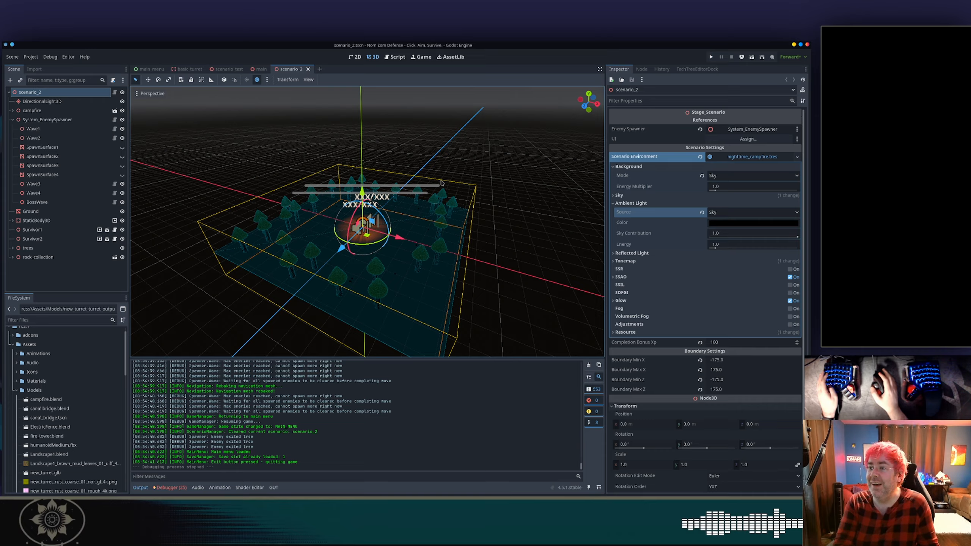
# Switch to the code editor and review the diffs of daytime_bright.tres and scenario_2.tscn in source control.
pyautogui.hotkey('alt', 'Tab')
pyautogui.hotkey('alt', 'Tab')
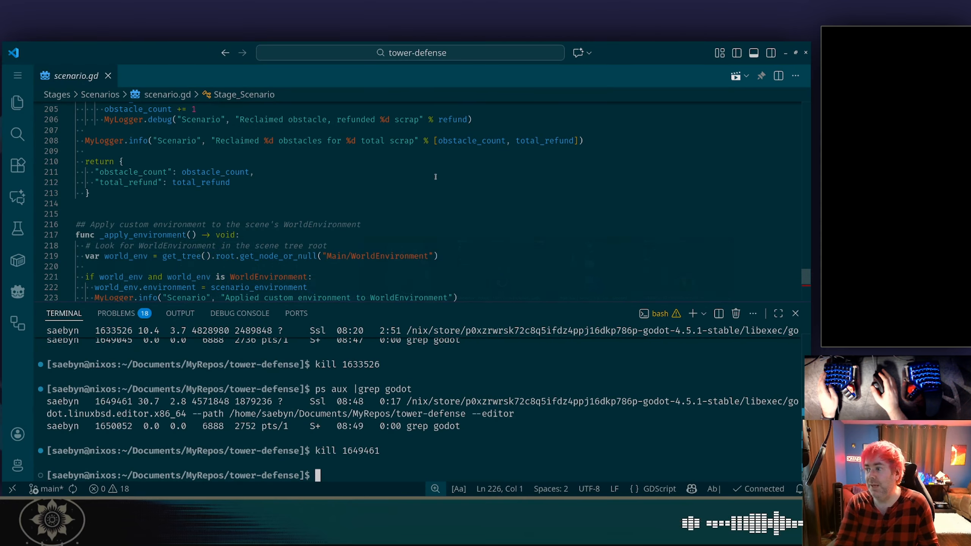
pyautogui.hotkey('ctrl', 'j')
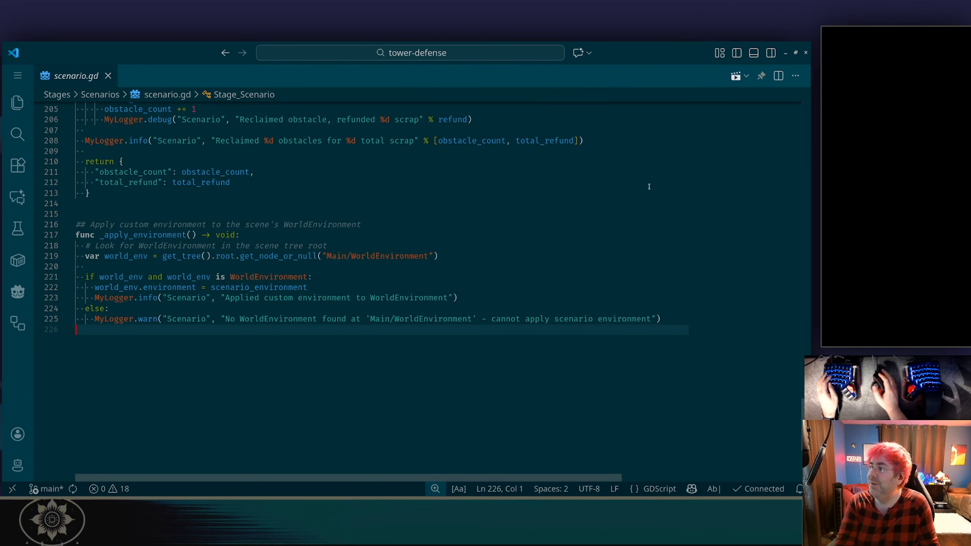
pyautogui.click(770, 52)
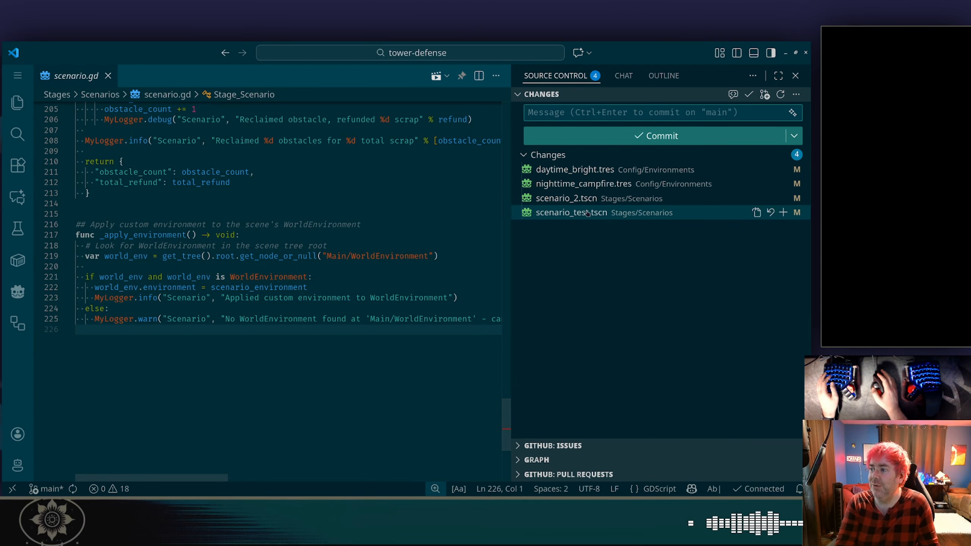
pyautogui.click(603, 171)
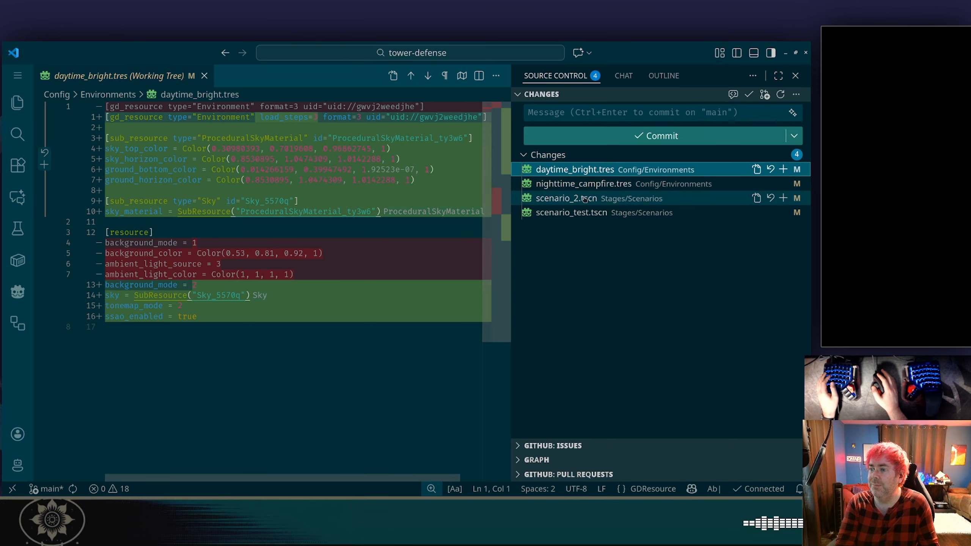
pyautogui.click(583, 199)
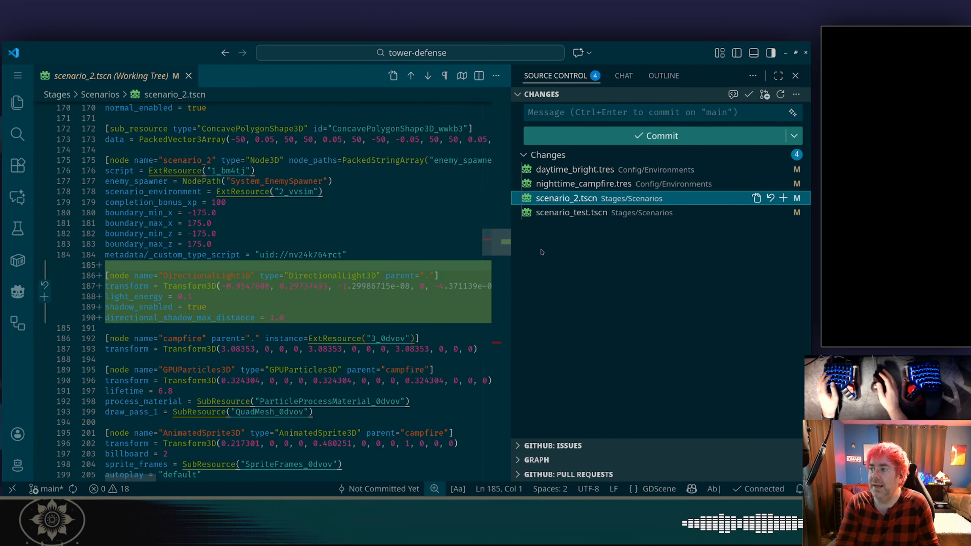
# Generate a commit message for the environment changes and commit them to main.
pyautogui.click(611, 115)
pyautogui.click(793, 112)
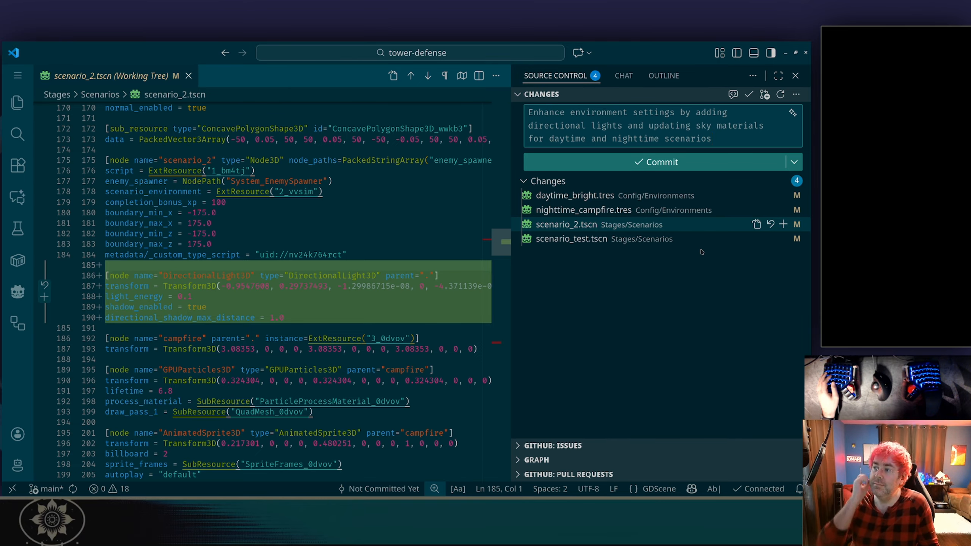
pyautogui.click(651, 164)
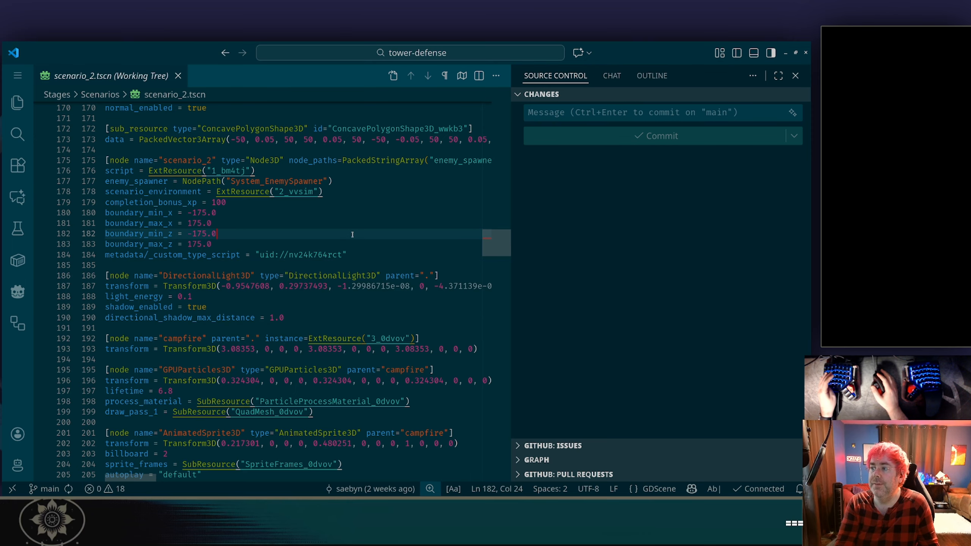
# On the project board, move the improve lighting card to In review and the turret firing effect card to In progress.
pyautogui.hotkey('alt', 'Tab')
pyautogui.hotkey('alt', 'Tab')
pyautogui.hotkey('alt', 'Tab')
pyautogui.hotkey('alt', 'Tab')
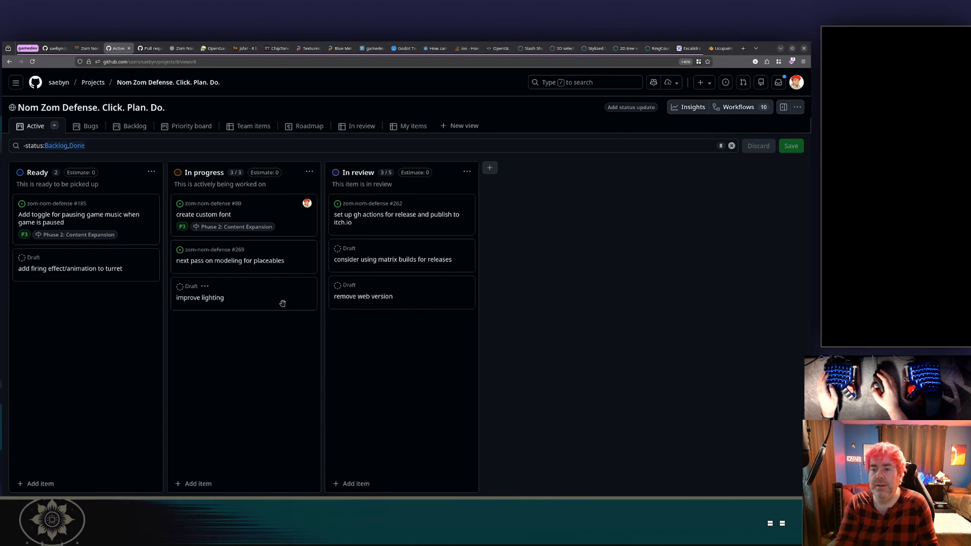
pyautogui.moveTo(282, 303); pyautogui.dragTo(449, 325)
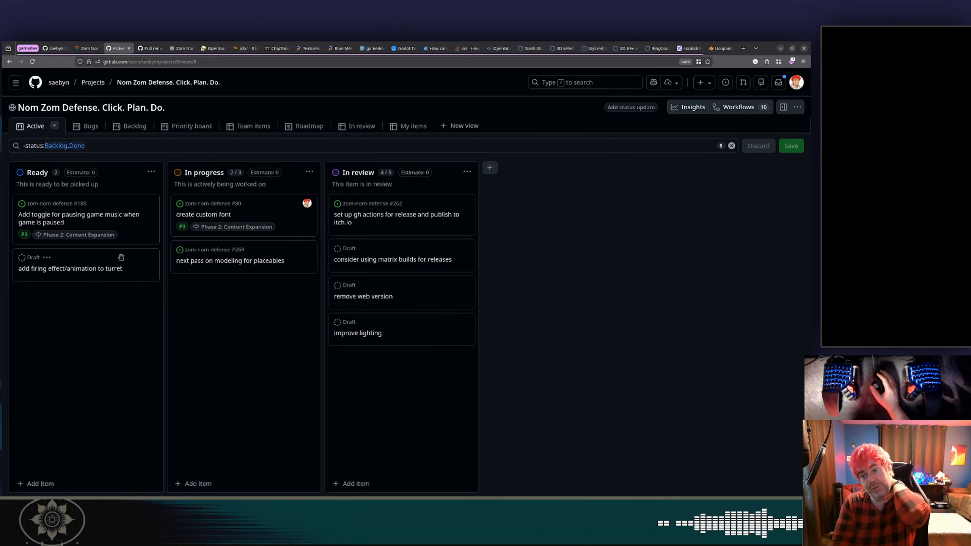
pyautogui.moveTo(120, 258); pyautogui.dragTo(258, 287)
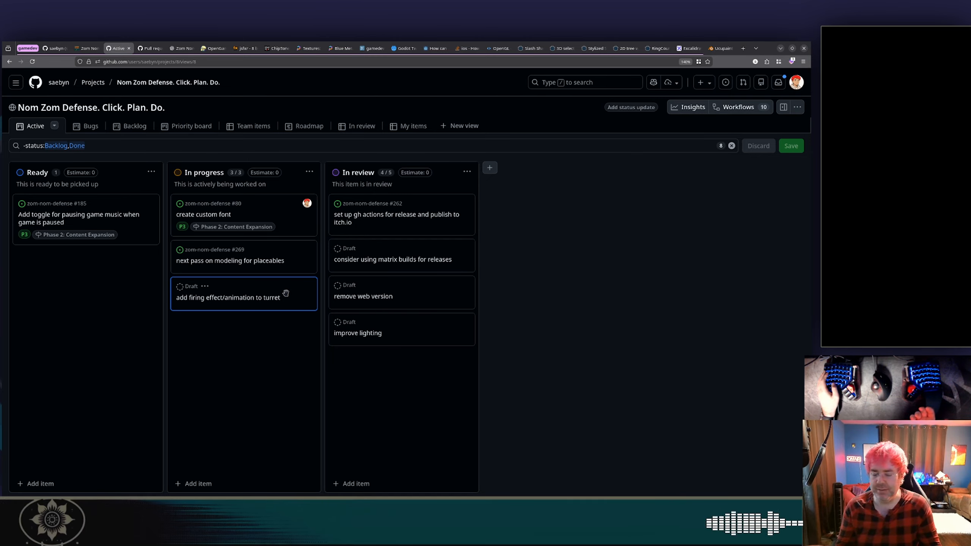
pyautogui.hotkey('alt', 'Tab')
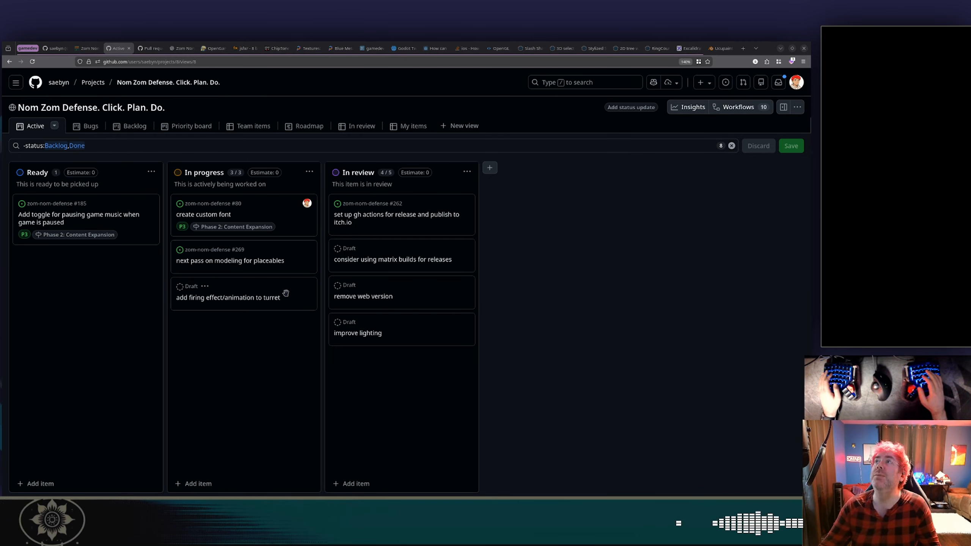
pyautogui.press('F12')
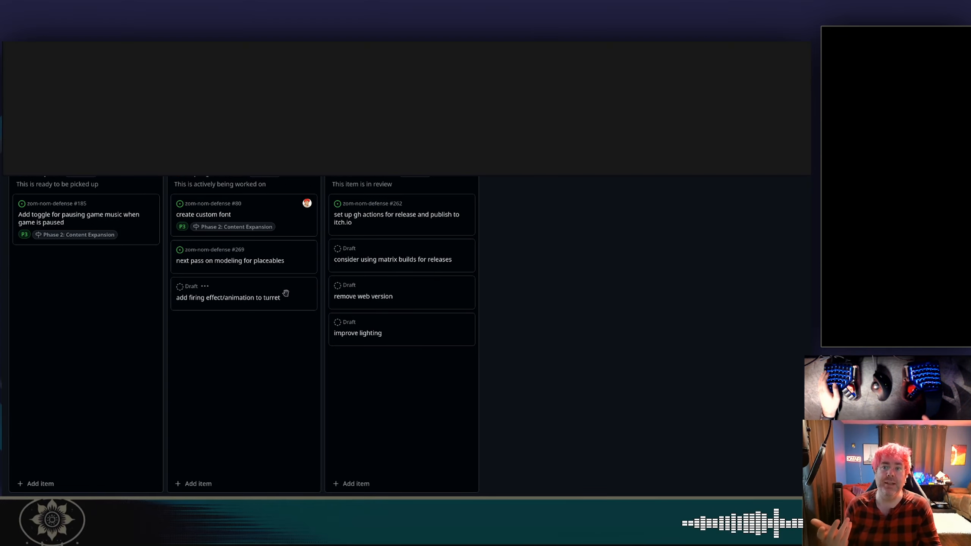
pyautogui.press('F12')
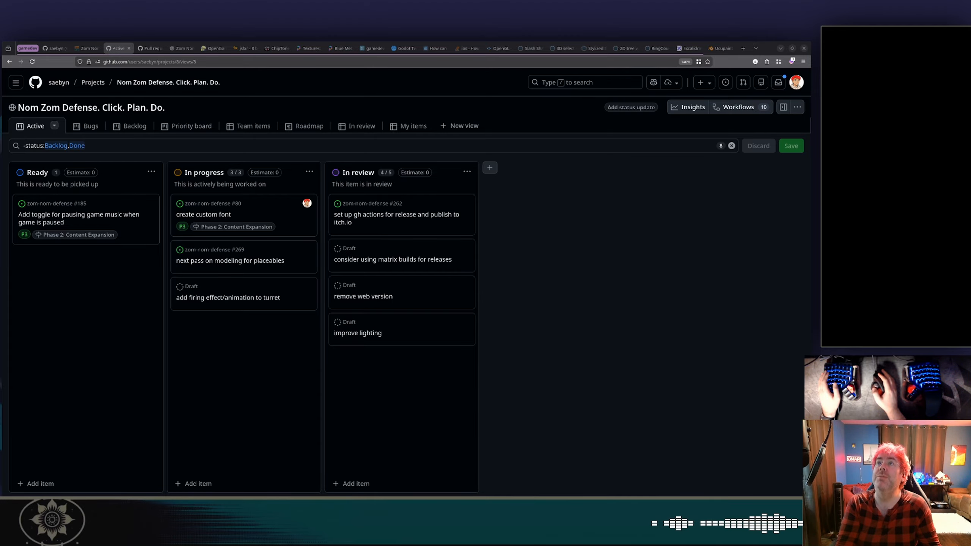
pyautogui.moveTo(245, 41); pyautogui.dragTo(383, 41)
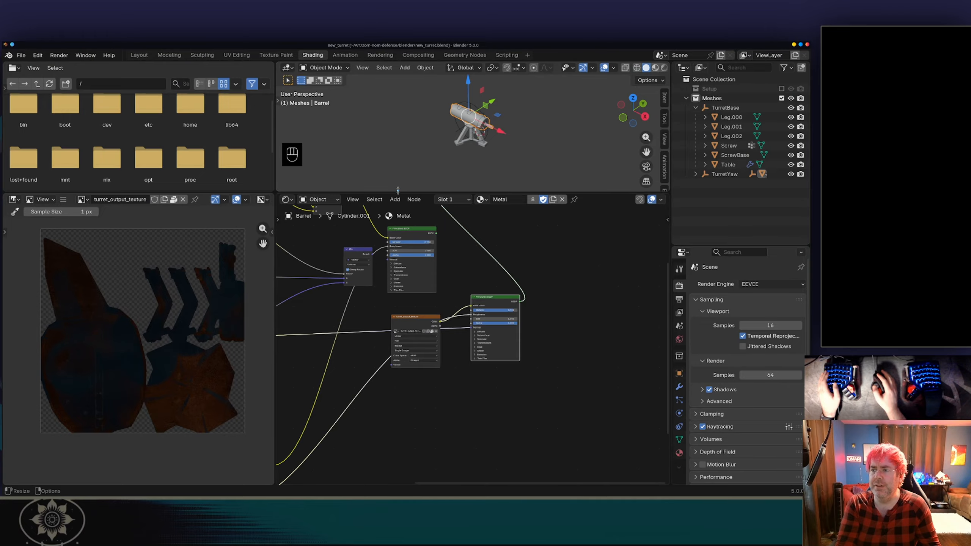
# Enlarge the 3D viewport area and examine the turret's barrel and base model up close from several angles.
pyautogui.moveTo(398, 190); pyautogui.dragTo(398, 278)
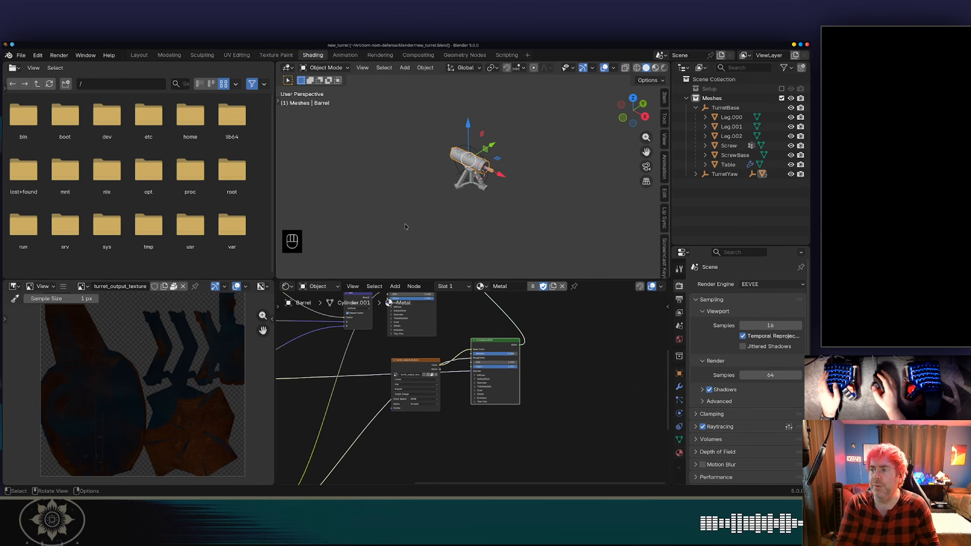
pyautogui.click(491, 209)
pyautogui.moveTo(433, 151); pyautogui.dragTo(456, 175, button='middle')
pyautogui.scroll(4, 389, 182)
pyautogui.scroll(-1, 389, 181)
pyautogui.keyDown('shift'); pyautogui.moveTo(345, 177); pyautogui.dragTo(375, 201, button='middle'); pyautogui.keyUp('shift')
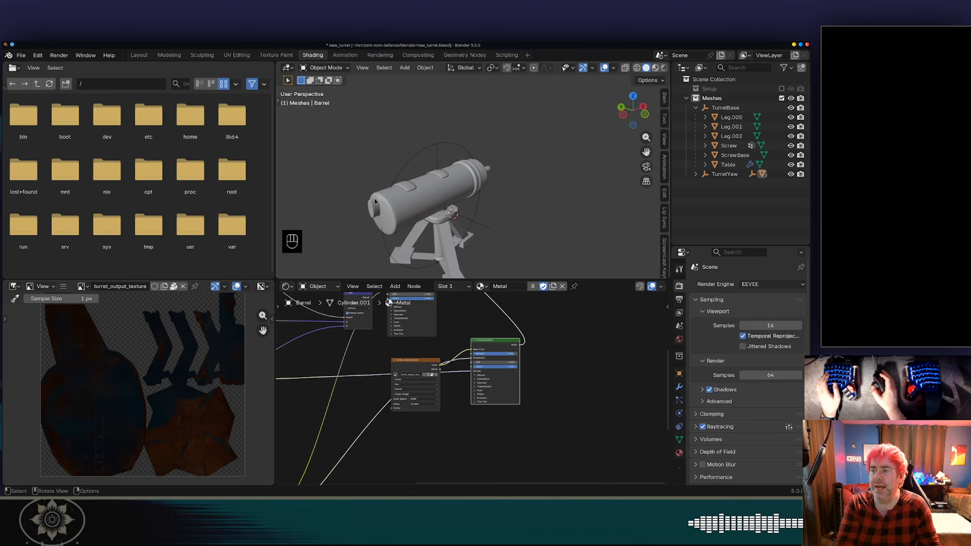
pyautogui.moveTo(414, 226); pyautogui.dragTo(413, 189, button='middle')
pyautogui.scroll(4, 424, 212)
pyautogui.scroll(-2, 402, 203)
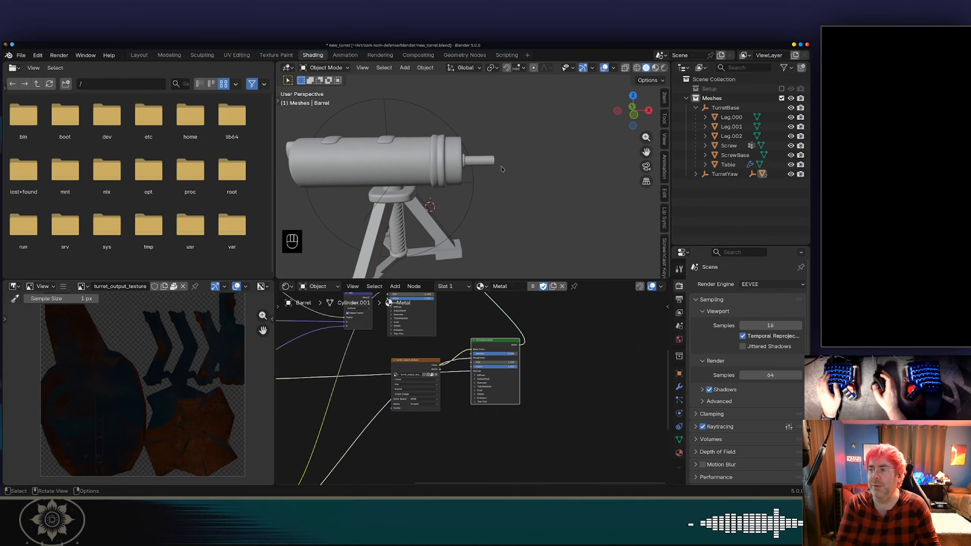
pyautogui.moveTo(504, 169); pyautogui.dragTo(490, 169, button='middle')
pyautogui.moveTo(488, 161); pyautogui.dragTo(481, 152, button='middle')
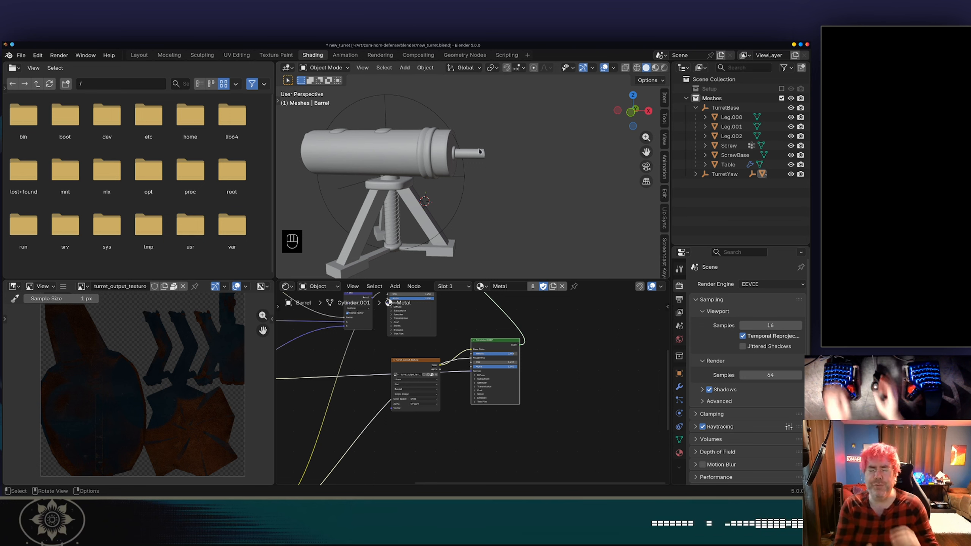
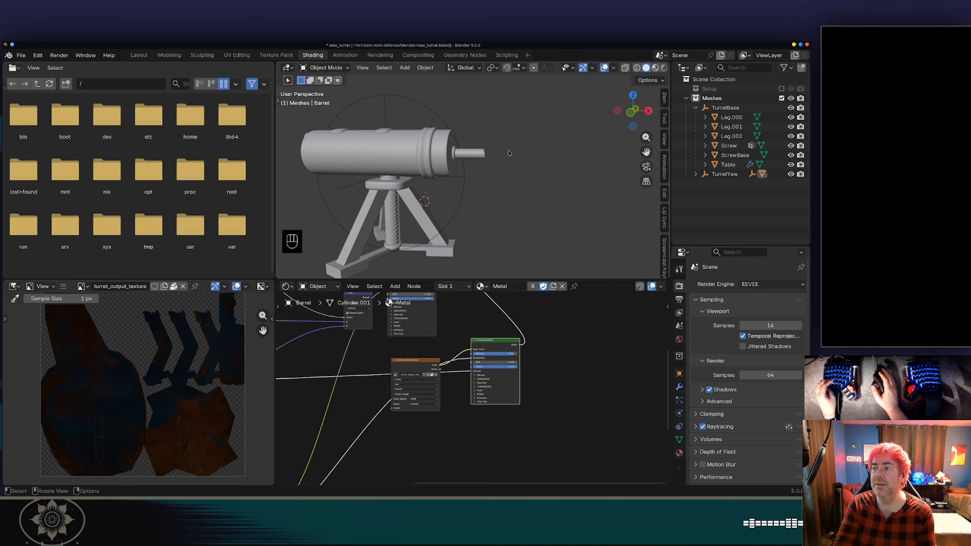
# Undo the recent turret model changes and quit Blender without saving the file.
pyautogui.hotkey('ctrl', 'z')
pyautogui.hotkey('ctrl', 'z')
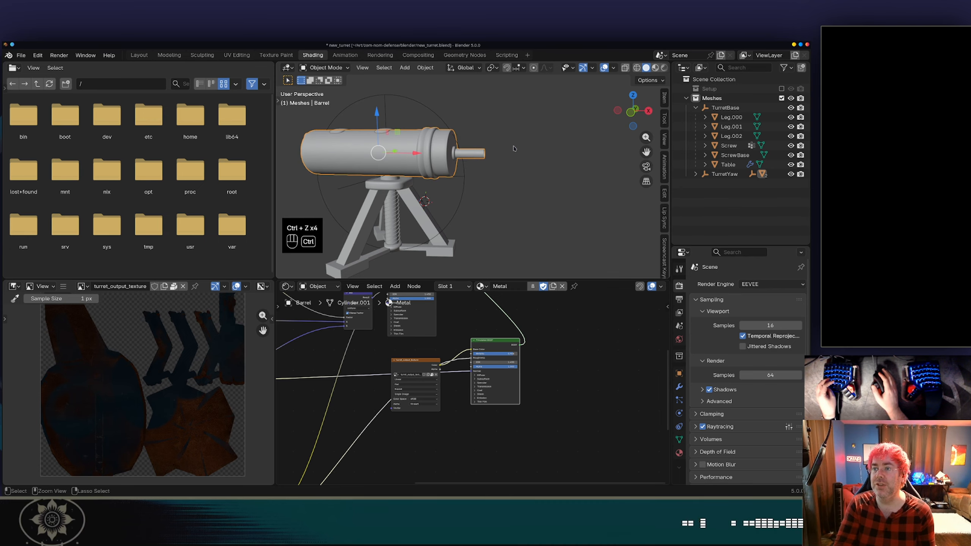
pyautogui.hotkey('ctrl', 'z')
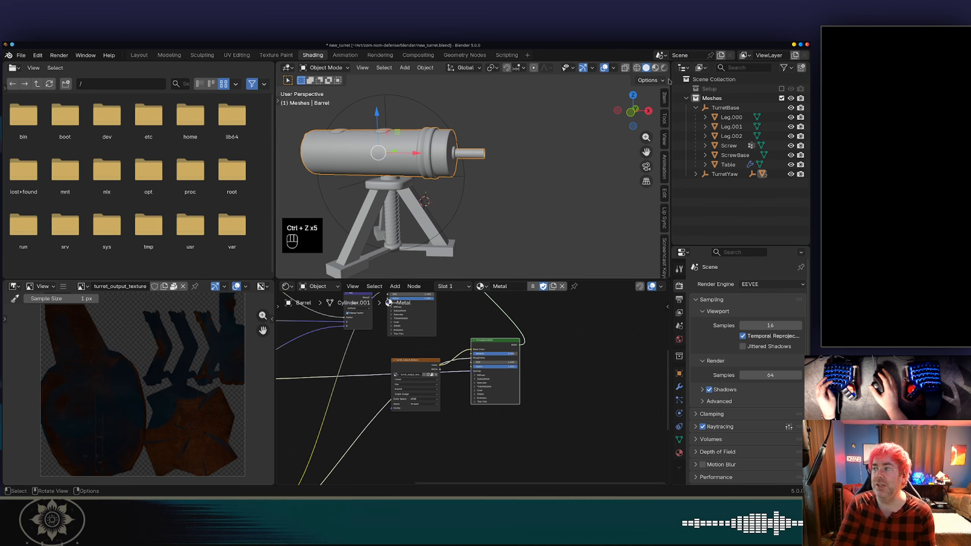
pyautogui.hotkey('ctrl', 'q')
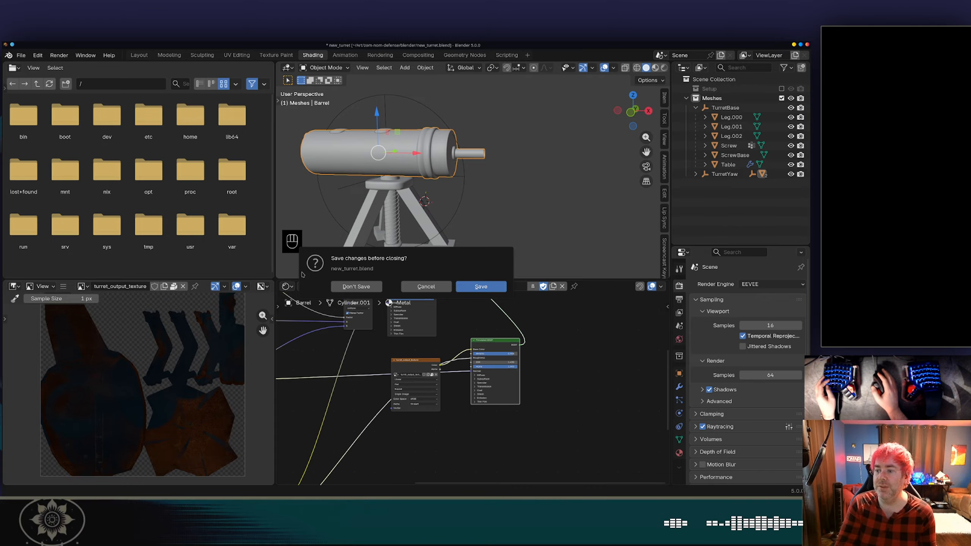
pyautogui.click(356, 286)
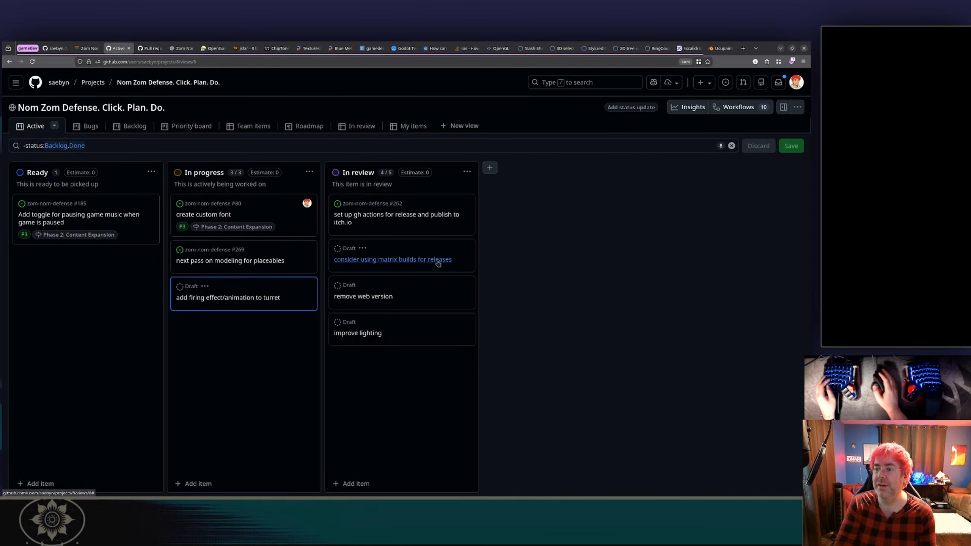
# Switch to the Godot editor and open the basic_turret scene.
pyautogui.hotkey('alt', 'Tab')
pyautogui.hotkey('alt', 'Tab')
pyautogui.hotkey('alt', 'Tab')
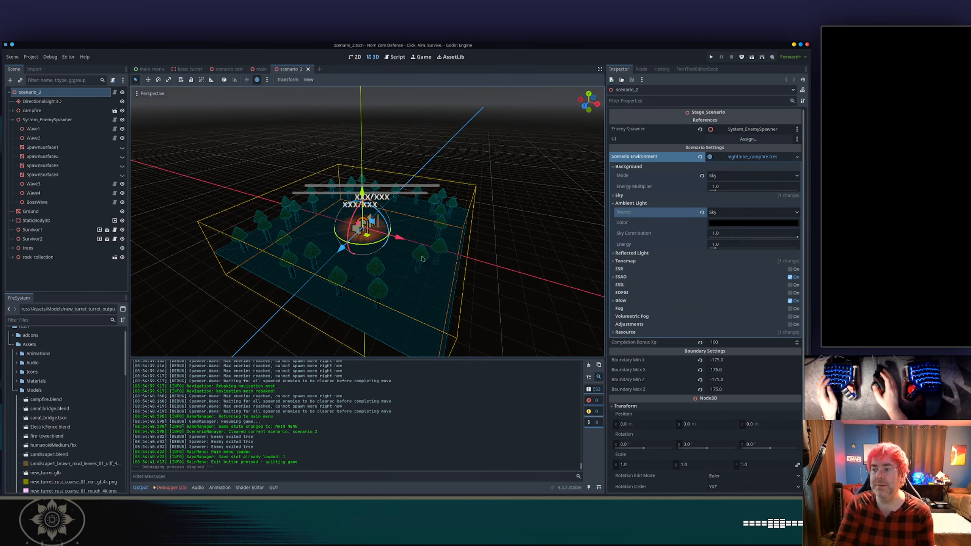
pyautogui.click(187, 70)
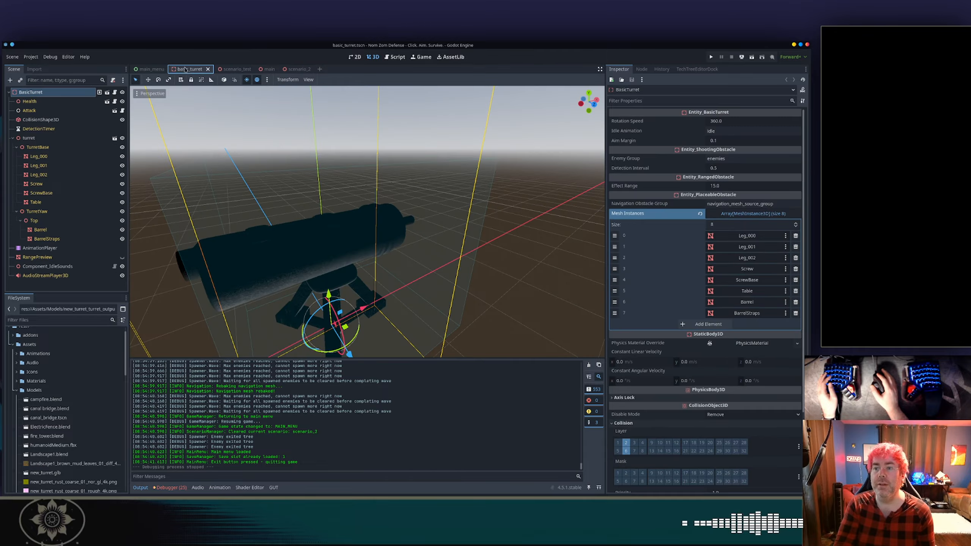
# Open the viewport preview lighting and set the preview sun's angular altitude to -54.5° and azimuth to 180.0°.
pyautogui.click(493, 192)
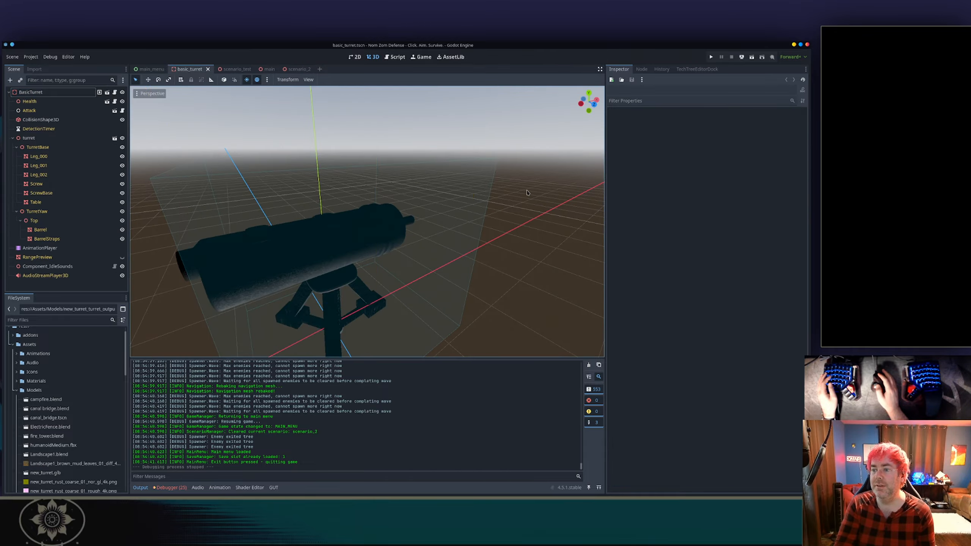
pyautogui.moveTo(528, 191); pyautogui.dragTo(419, 169, button='middle')
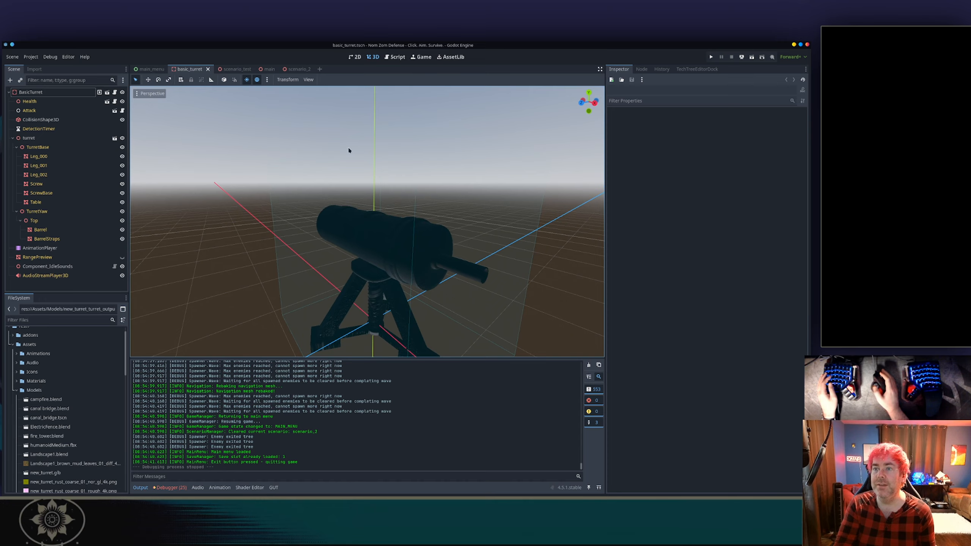
pyautogui.click(245, 81)
pyautogui.click(245, 82)
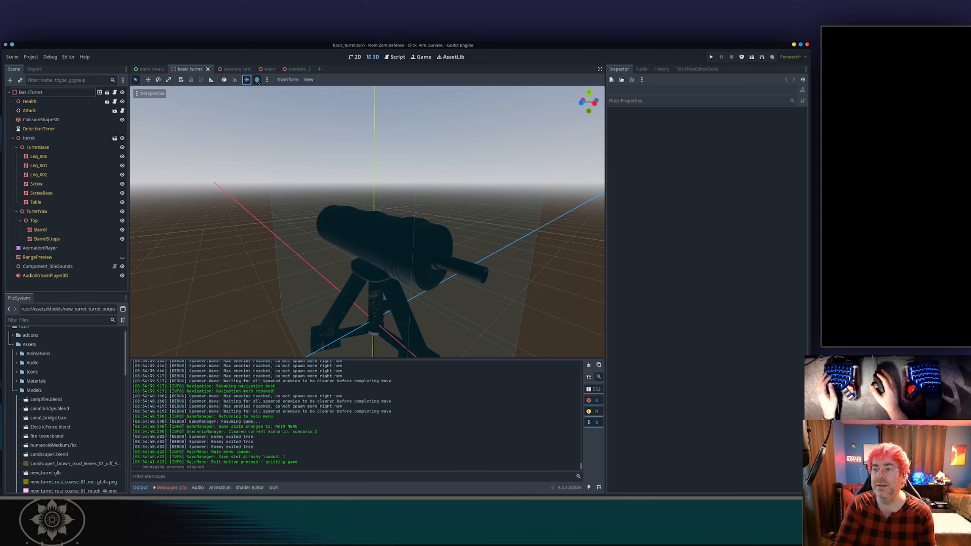
pyautogui.click(257, 82)
pyautogui.click(256, 82)
pyautogui.click(266, 80)
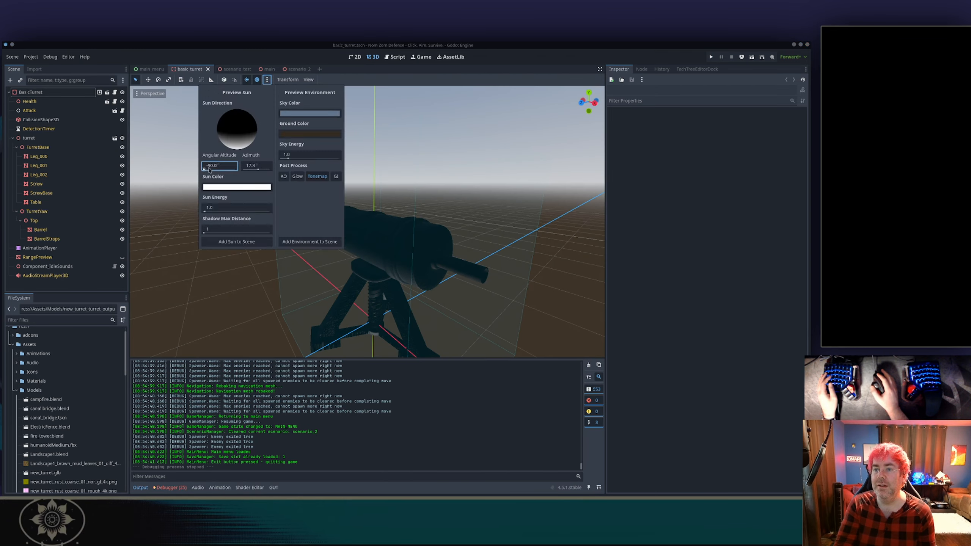
pyautogui.moveTo(209, 170); pyautogui.dragTo(243, 171)
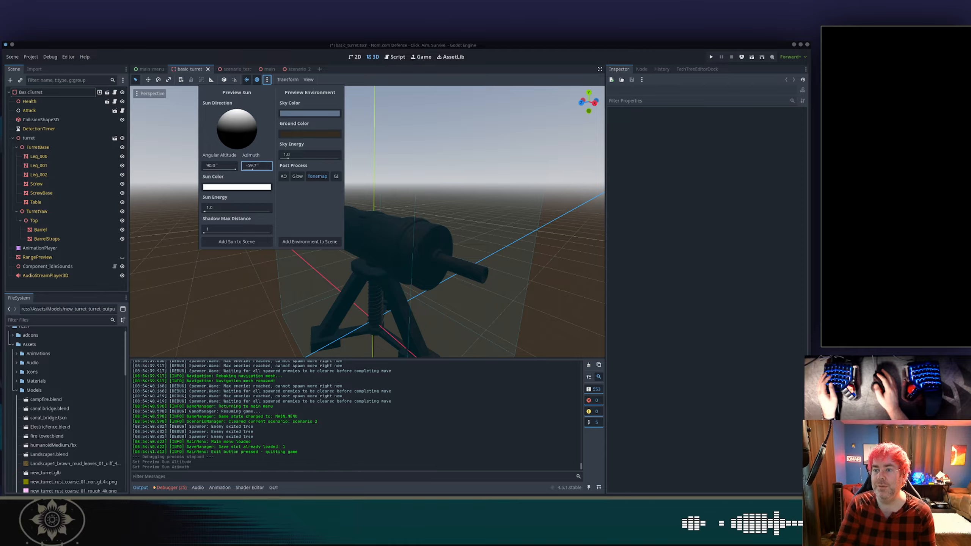
pyautogui.moveTo(230, 173); pyautogui.dragTo(284, 171)
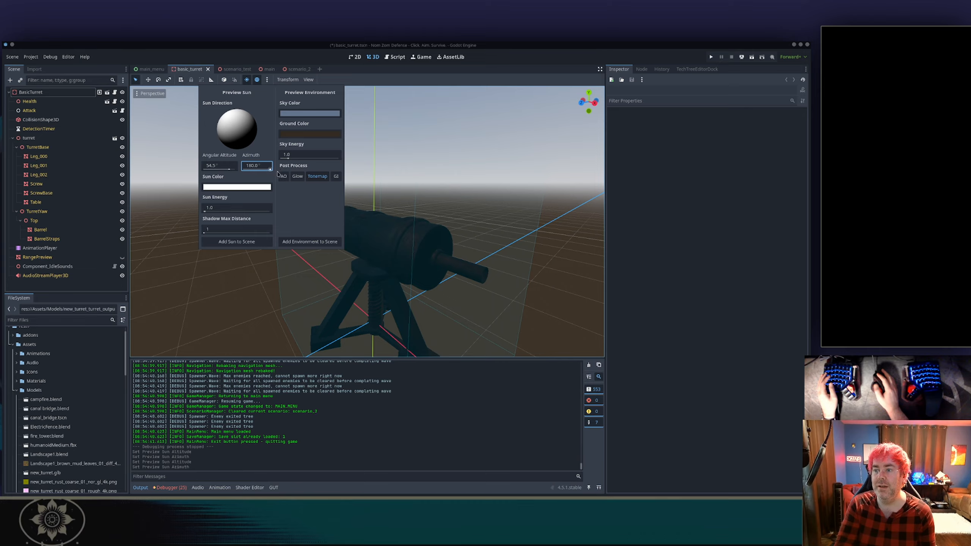
# Set the preview sun energy to 19.0 and the preview sky energy to 3.5.
pyautogui.moveTo(217, 210)
pyautogui.mouseDown()
pyautogui.moveTo(254, 210)
pyautogui.moveTo(224, 210)
pyautogui.mouseUp()
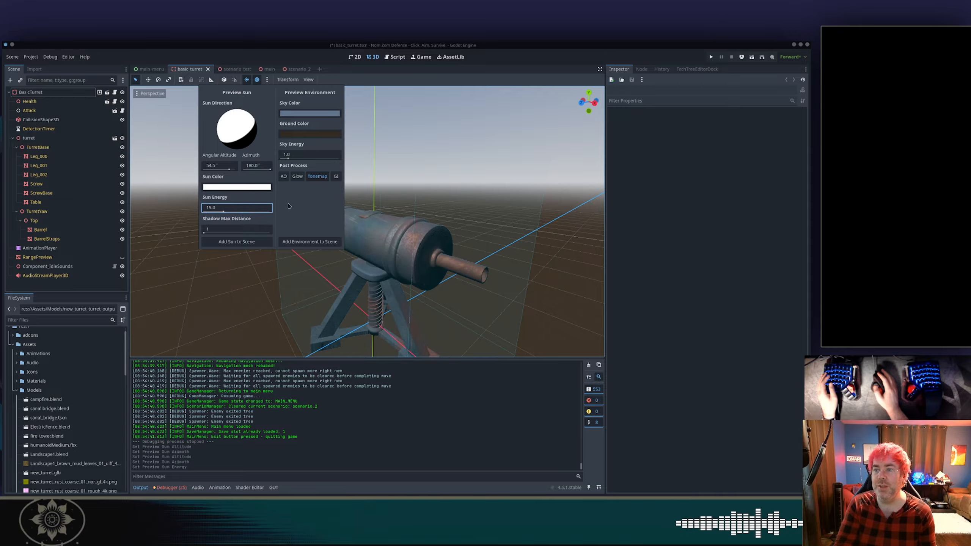
pyautogui.moveTo(293, 161); pyautogui.dragTo(302, 162)
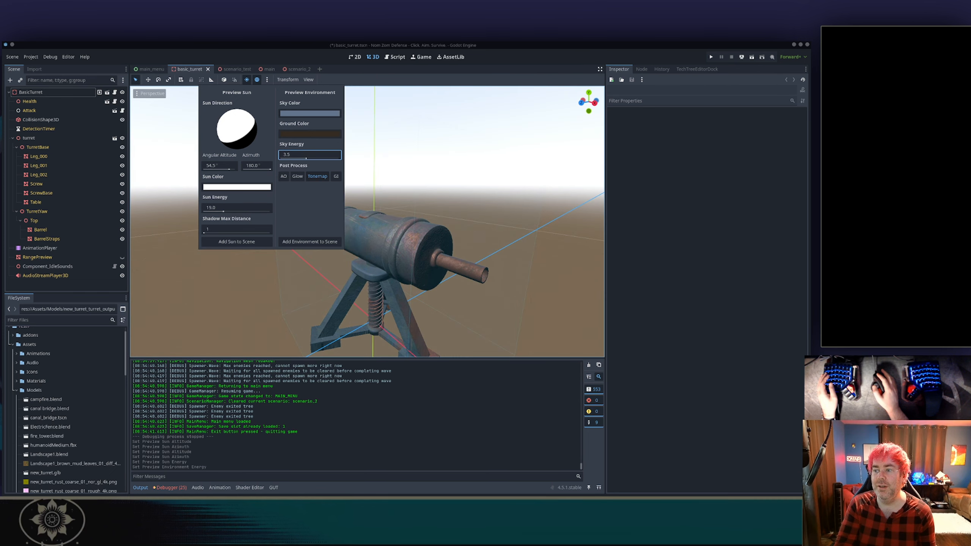
pyautogui.click(362, 158)
# Examine the lit turret model from several angles, including a front orthogonal view.
pyautogui.moveTo(253, 182); pyautogui.dragTo(318, 199, button='middle')
pyautogui.scroll(-2, 330, 180)
pyautogui.scroll(2, 395, 267)
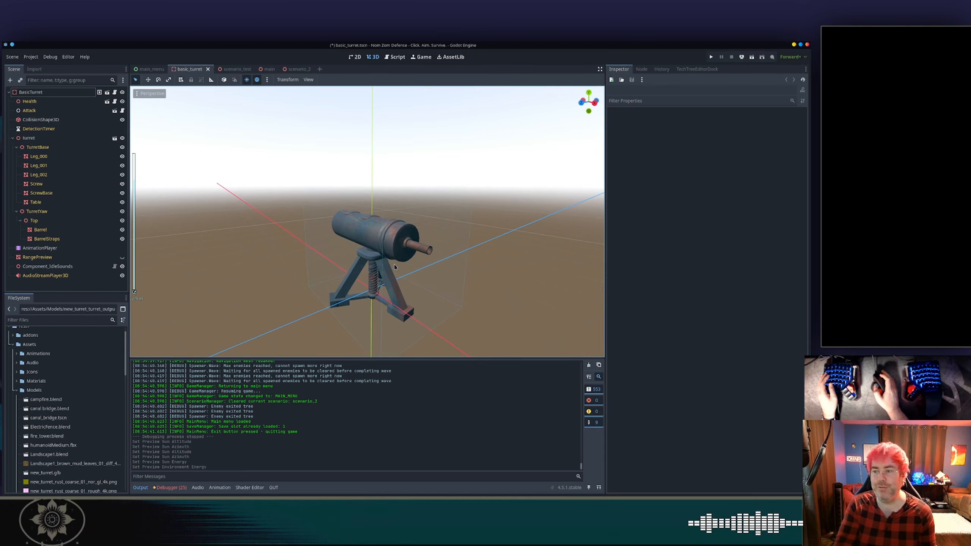
pyautogui.scroll(10, 395, 267)
pyautogui.moveTo(395, 267); pyautogui.dragTo(426, 169, button='middle')
pyautogui.scroll(-4, 409, 173)
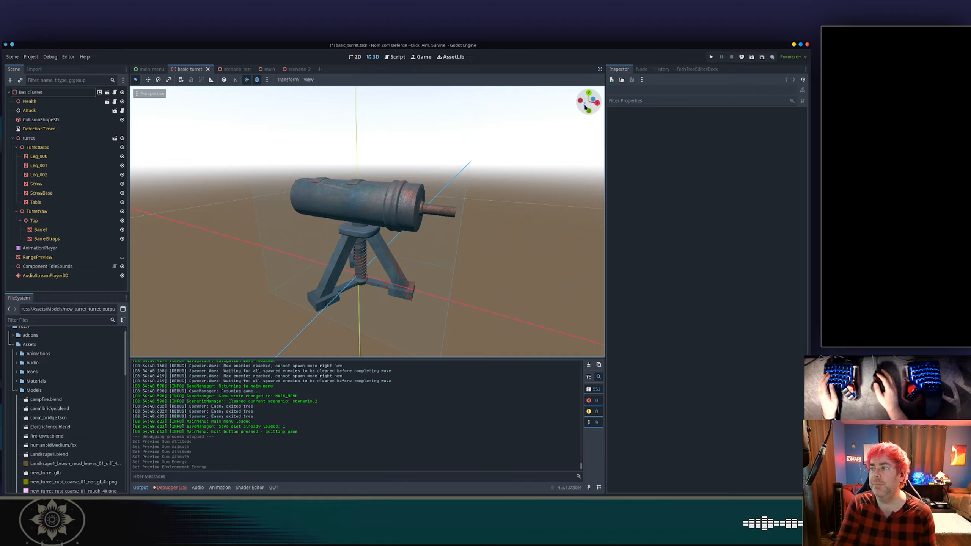
pyautogui.press('KP_1')
pyautogui.keyDown('shift'); pyautogui.moveTo(429, 236); pyautogui.dragTo(393, 210, button='middle'); pyautogui.keyUp('shift')
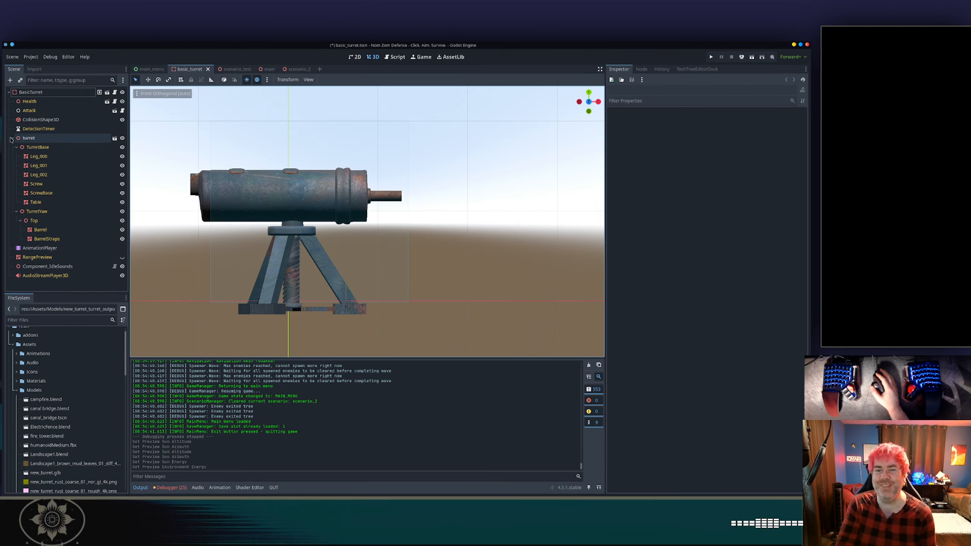
# Add a GPUParticles3D node as a child of the turret's Barrel mesh node.
pyautogui.click(13, 138)
pyautogui.click(36, 95)
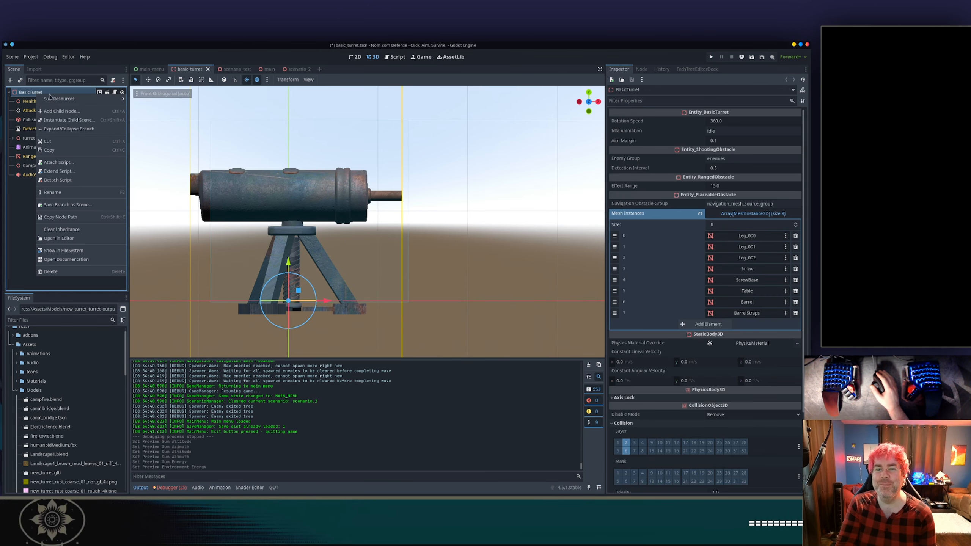
pyautogui.click(13, 138)
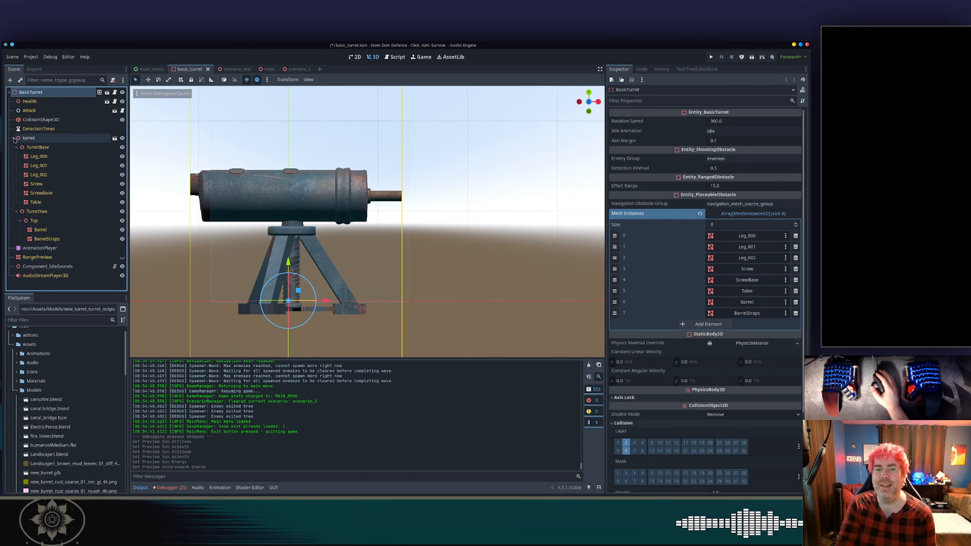
pyautogui.click(34, 147)
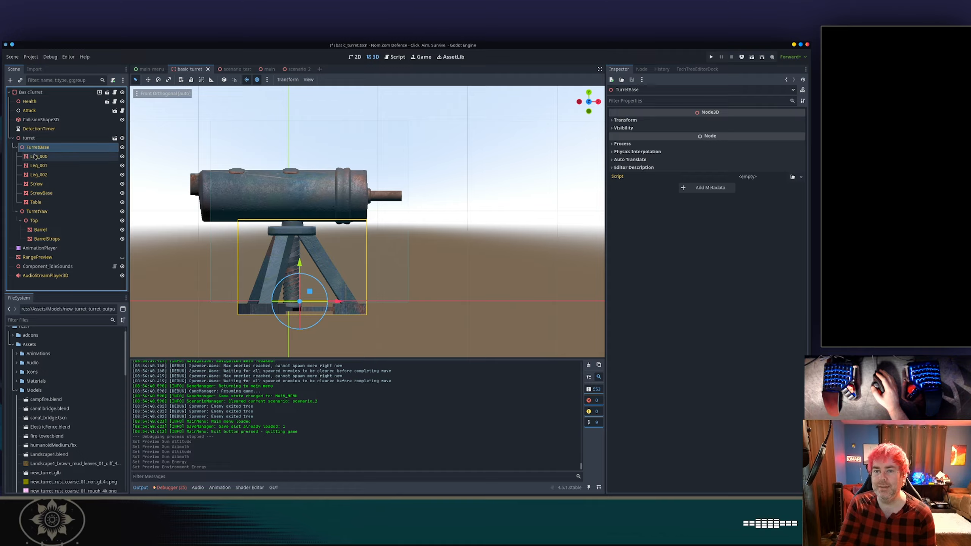
pyautogui.click(39, 230)
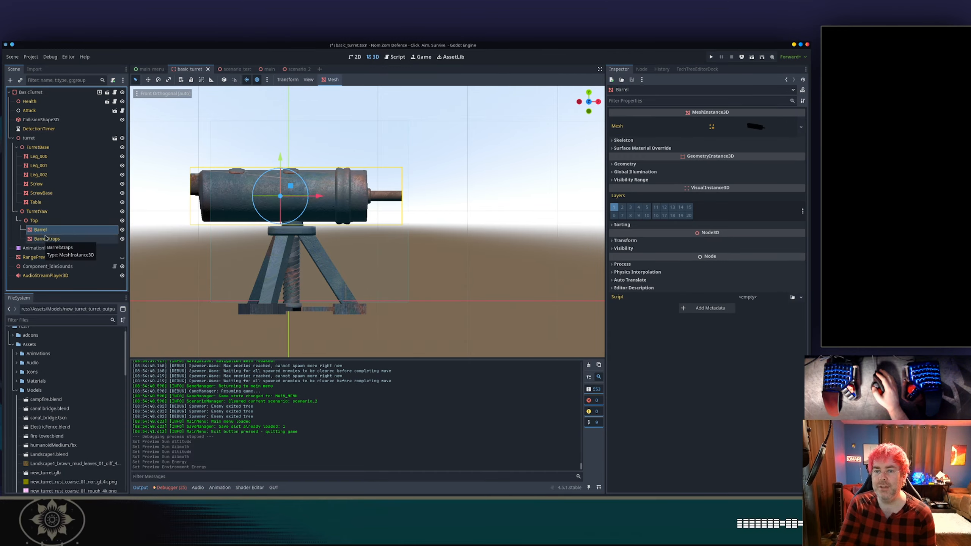
pyautogui.click(47, 220)
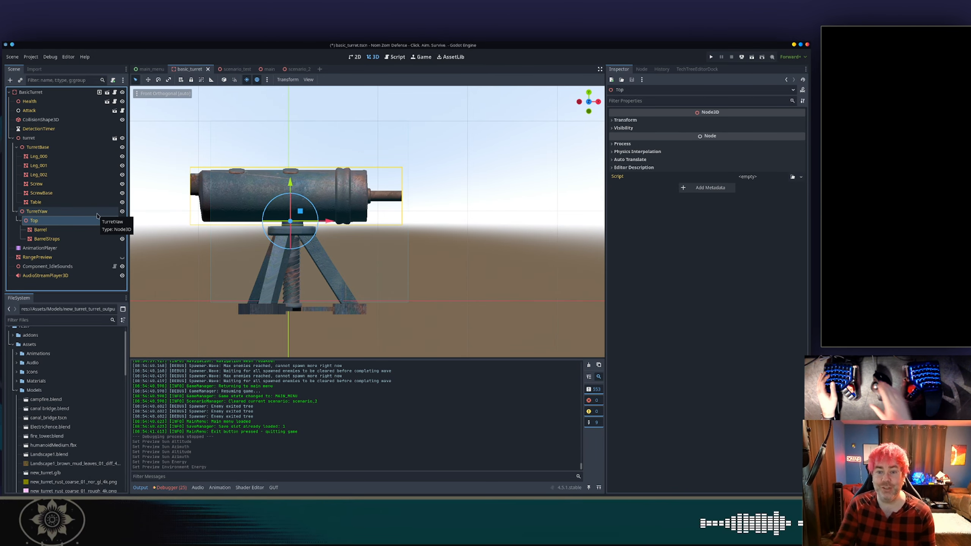
pyautogui.rightClick(65, 232)
pyautogui.click(85, 234)
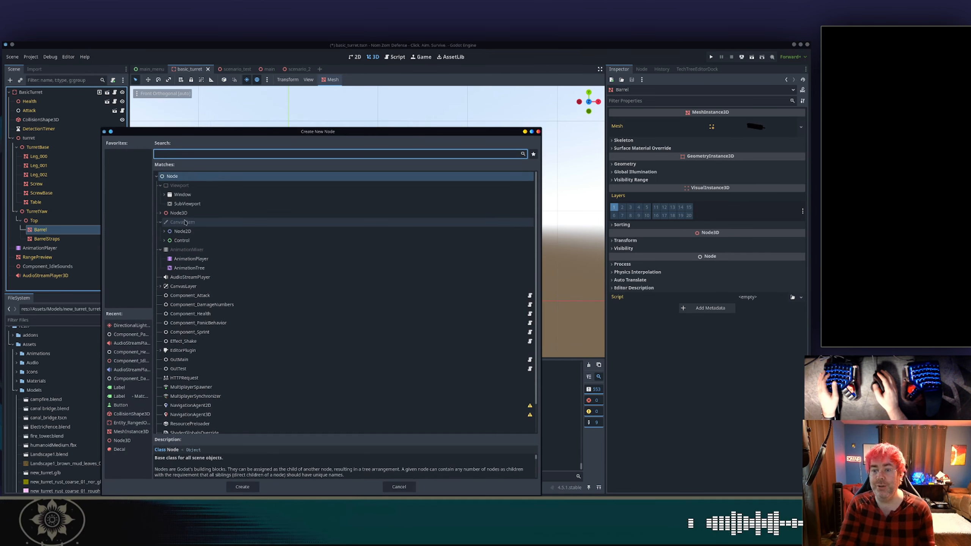
pyautogui.write('partc')
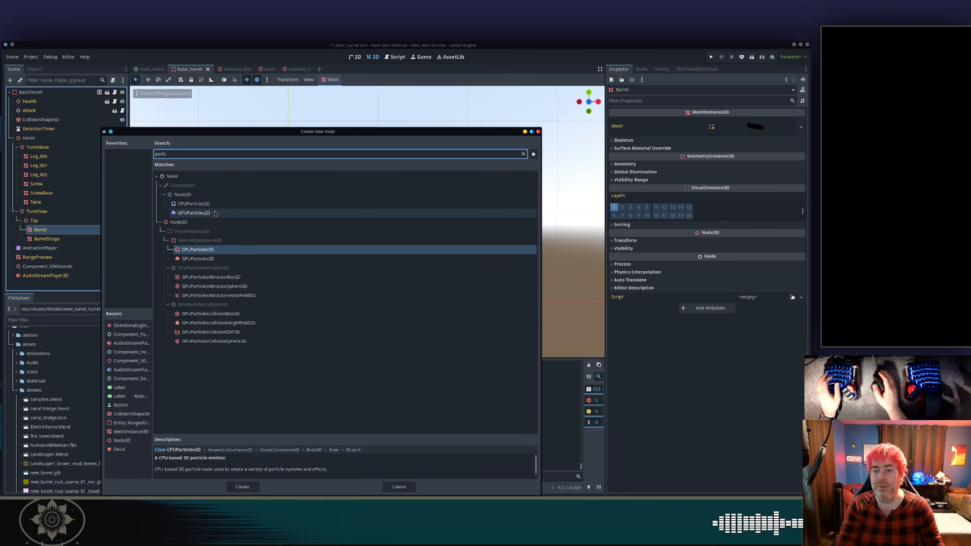
pyautogui.click(216, 262)
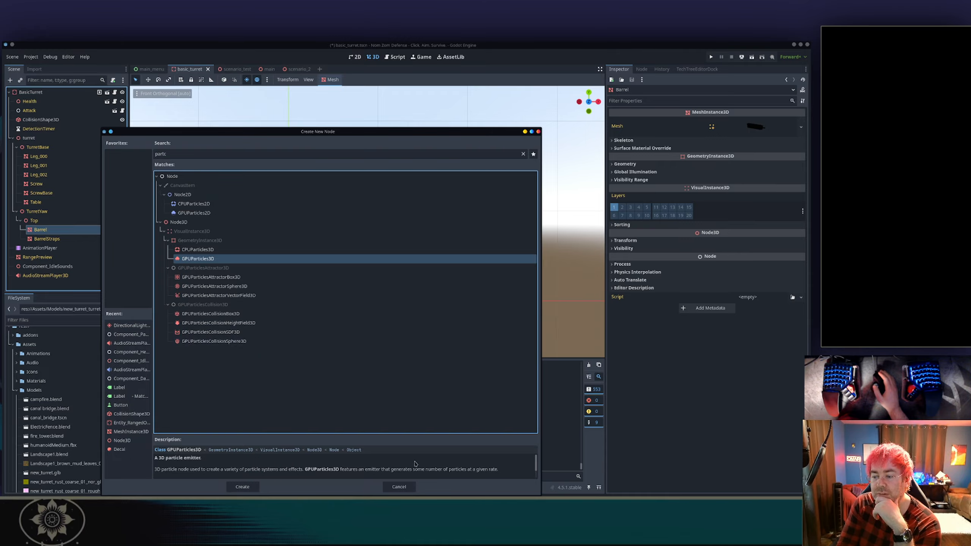
pyautogui.click(247, 489)
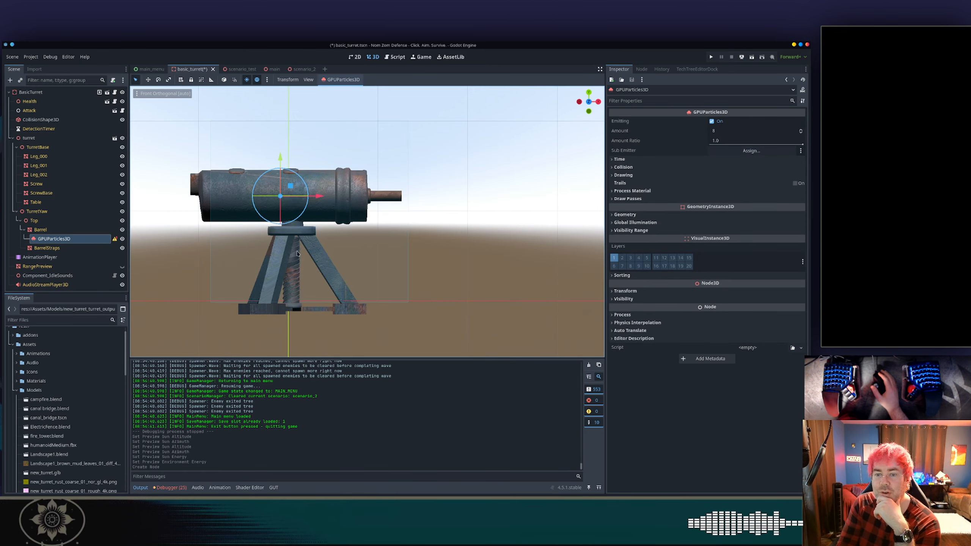
# Move the particle emitter along the barrel's axis to the muzzle tip and expand its Time settings.
pyautogui.moveTo(116, 242)
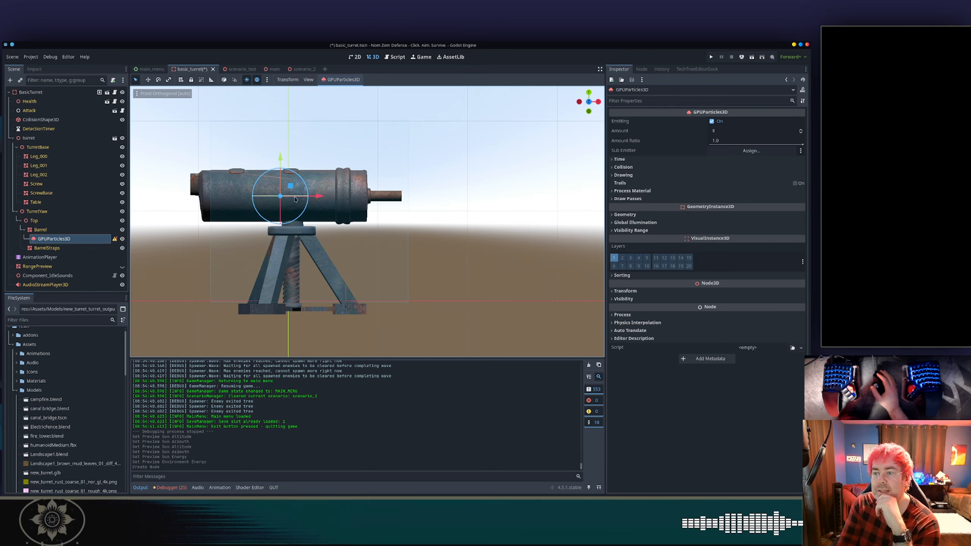
pyautogui.moveTo(321, 196); pyautogui.dragTo(444, 196)
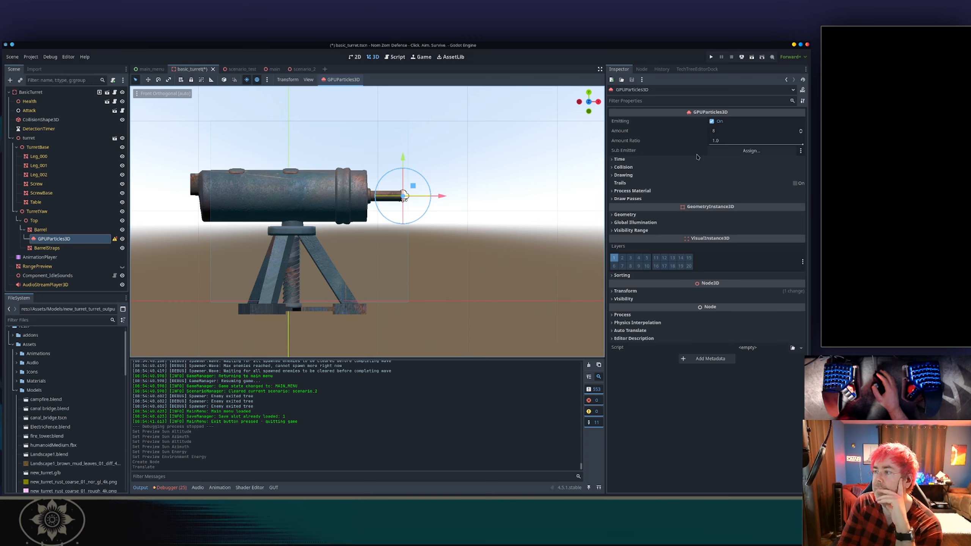
pyautogui.click(645, 159)
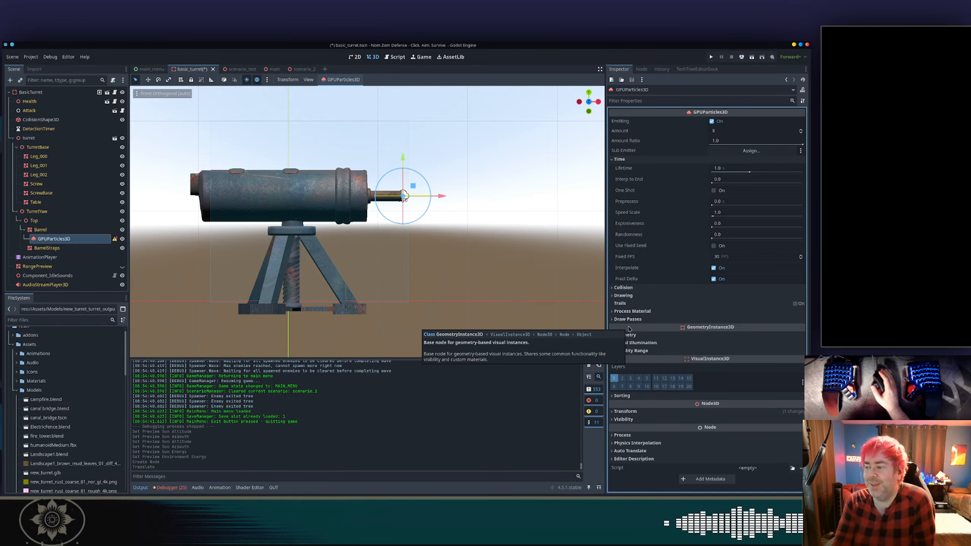
# Assign a new ParticleProcessMaterial as the particle emitter's process material.
pyautogui.click(638, 294)
pyautogui.scroll(-1, 634, 325)
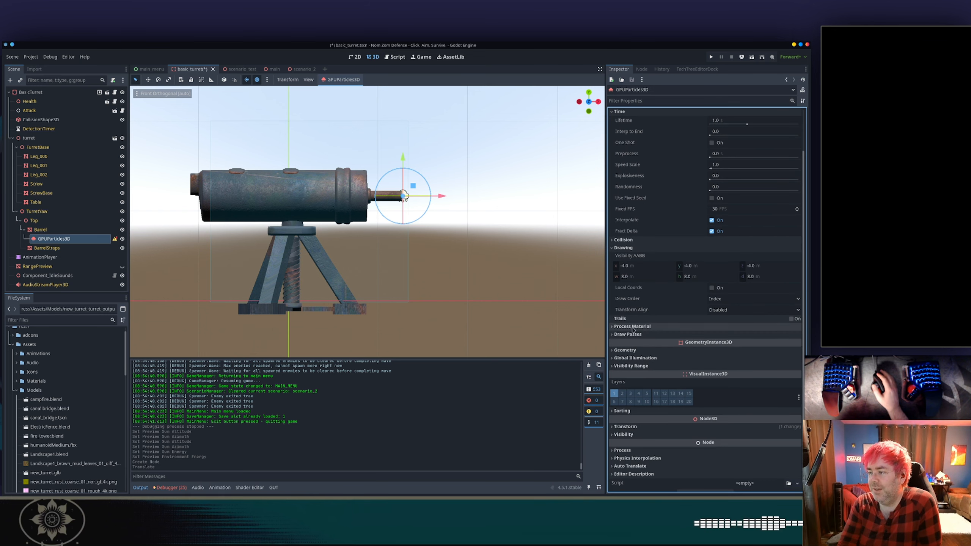
pyautogui.click(633, 326)
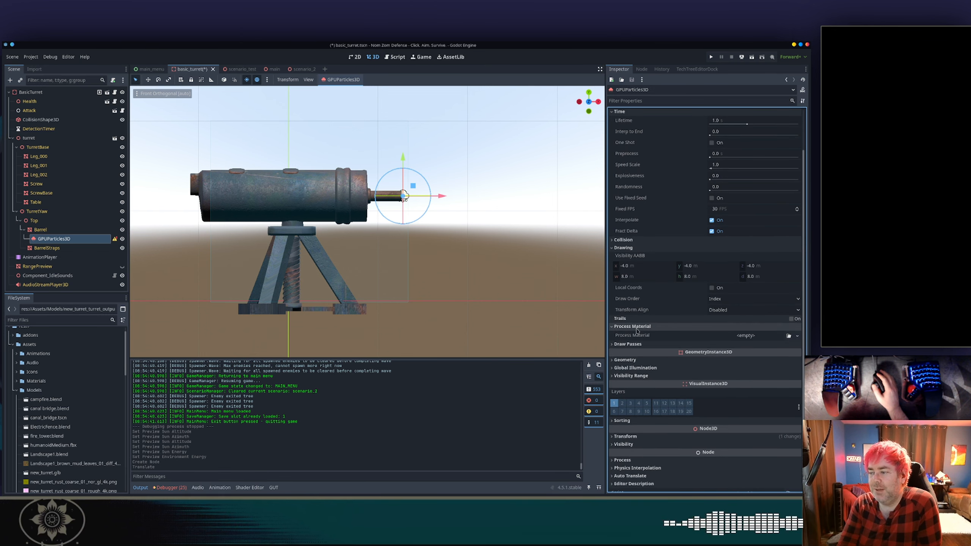
pyautogui.click(731, 336)
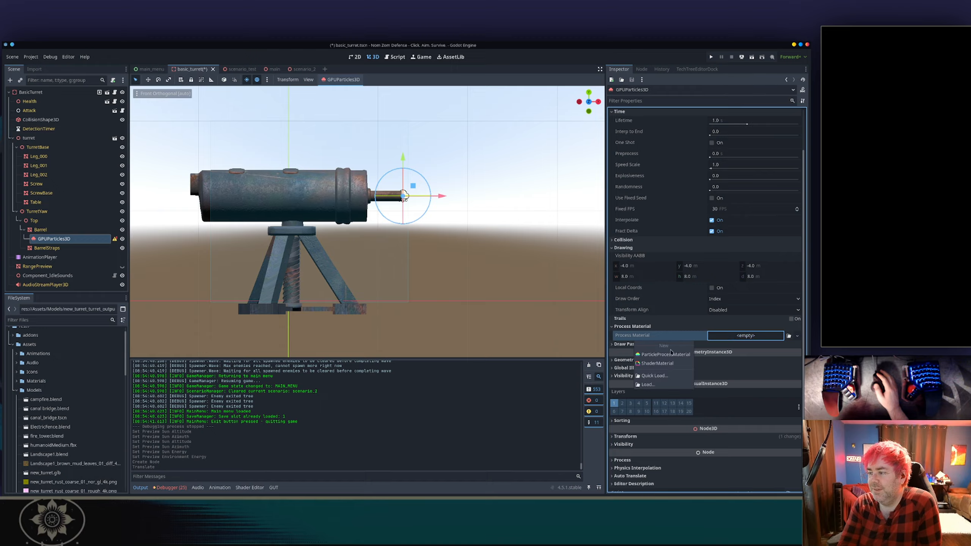
pyautogui.click(665, 355)
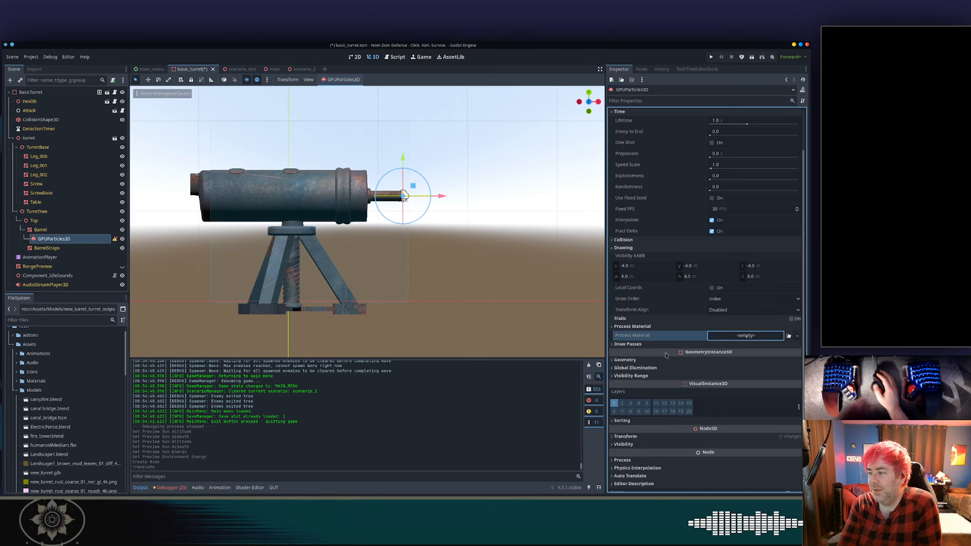
pyautogui.click(669, 345)
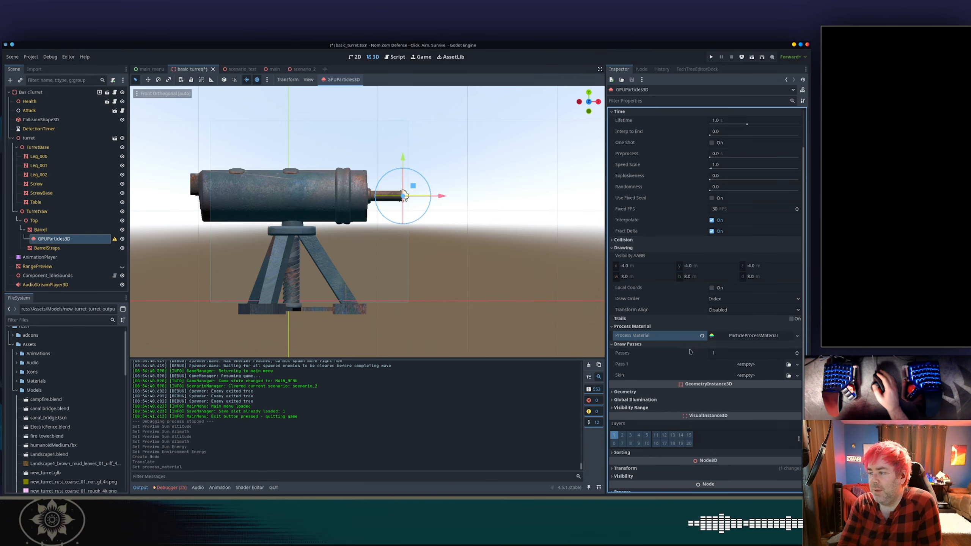
# Assign a new PointMesh as the mesh of the emitter's first draw pass.
pyautogui.click(734, 365)
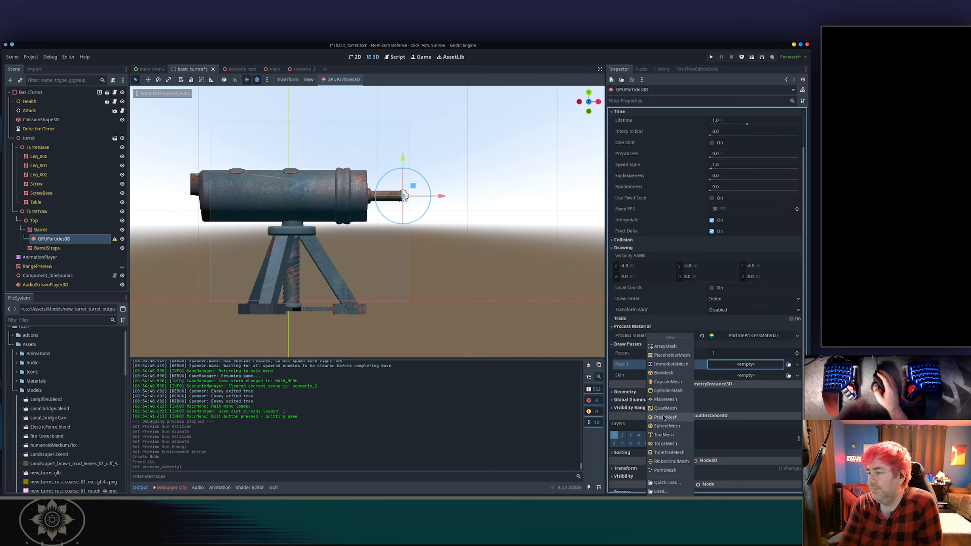
pyautogui.click(665, 470)
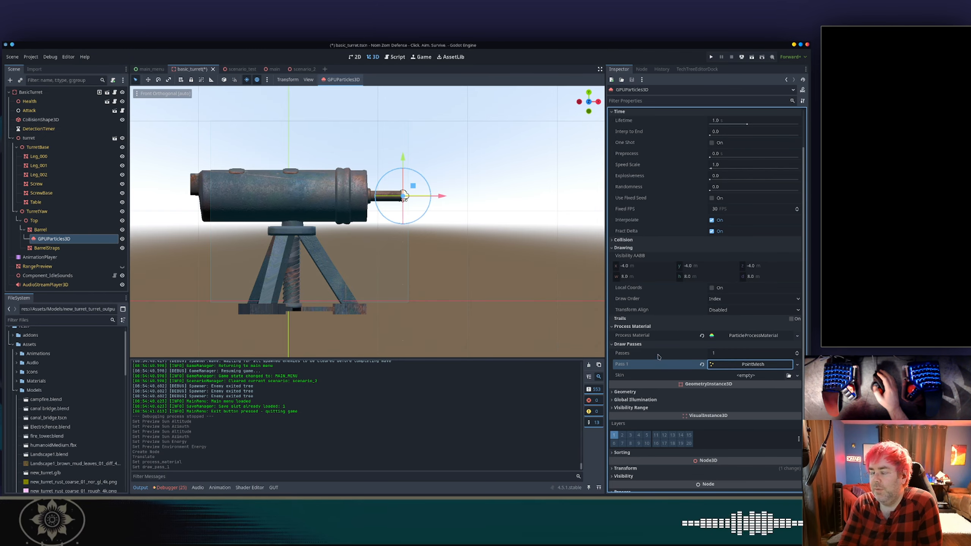
pyautogui.scroll(10, 497, 188)
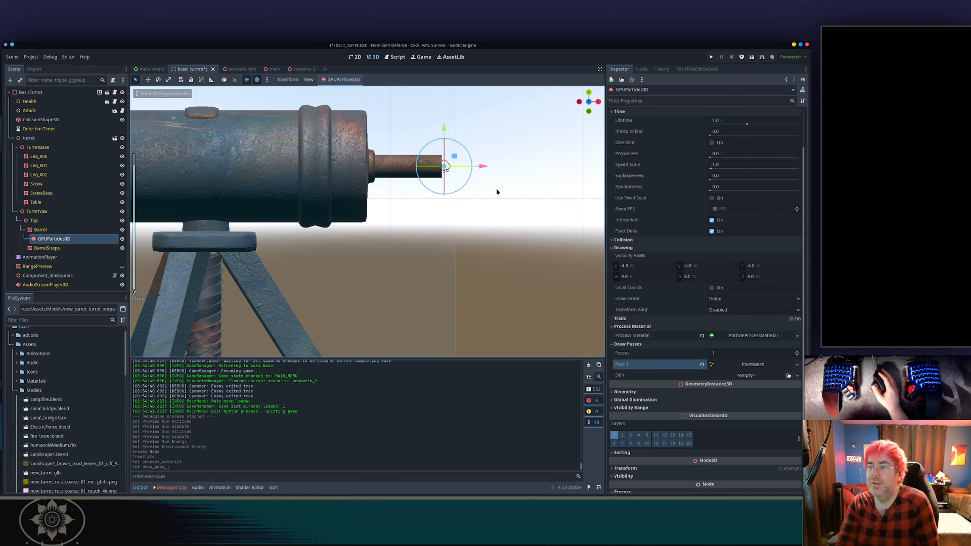
pyautogui.scroll(-2, 523, 146)
pyautogui.keyDown('shift'); pyautogui.moveTo(523, 146); pyautogui.dragTo(400, 199, button='middle'); pyautogui.keyUp('shift')
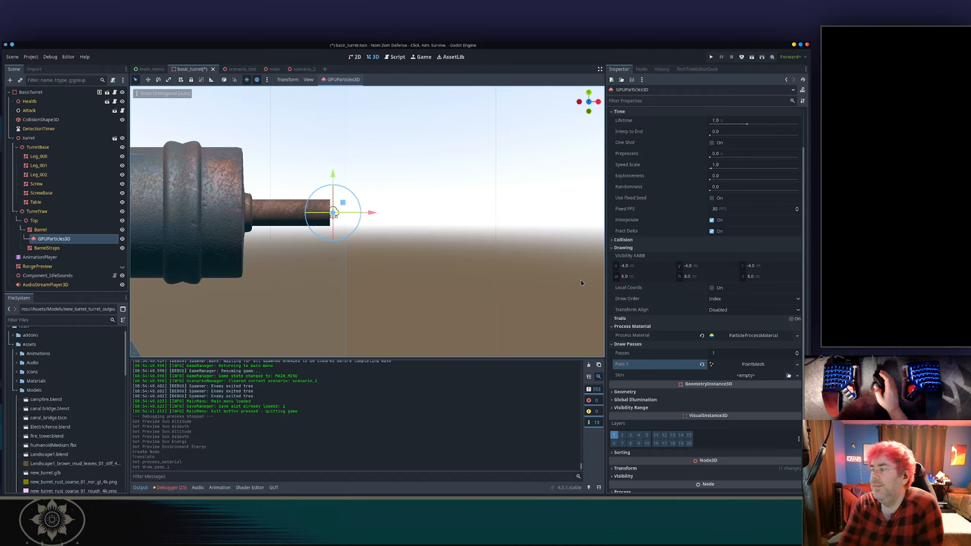
# Replace the first draw pass mesh with a new PlaneMesh.
pyautogui.click(745, 365)
pyautogui.click(720, 365)
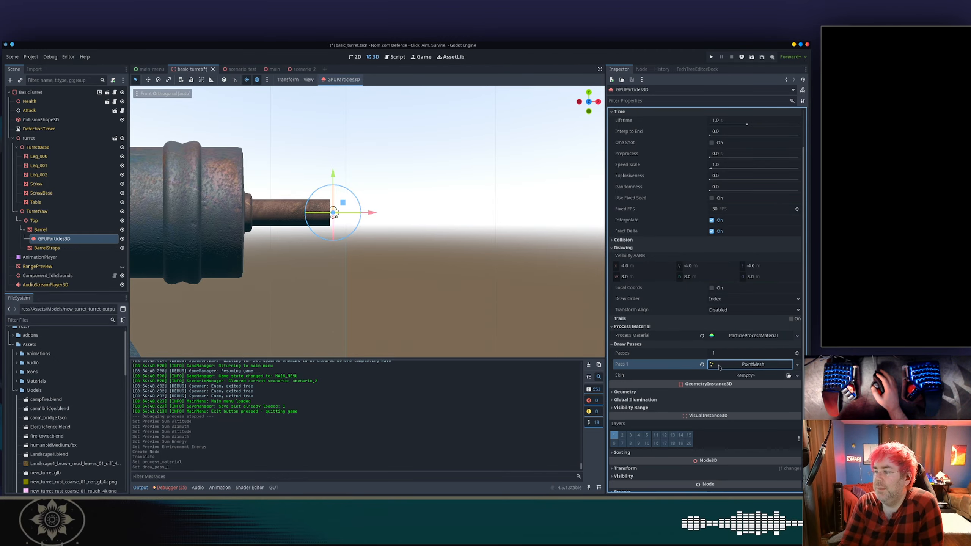
pyautogui.click(797, 366)
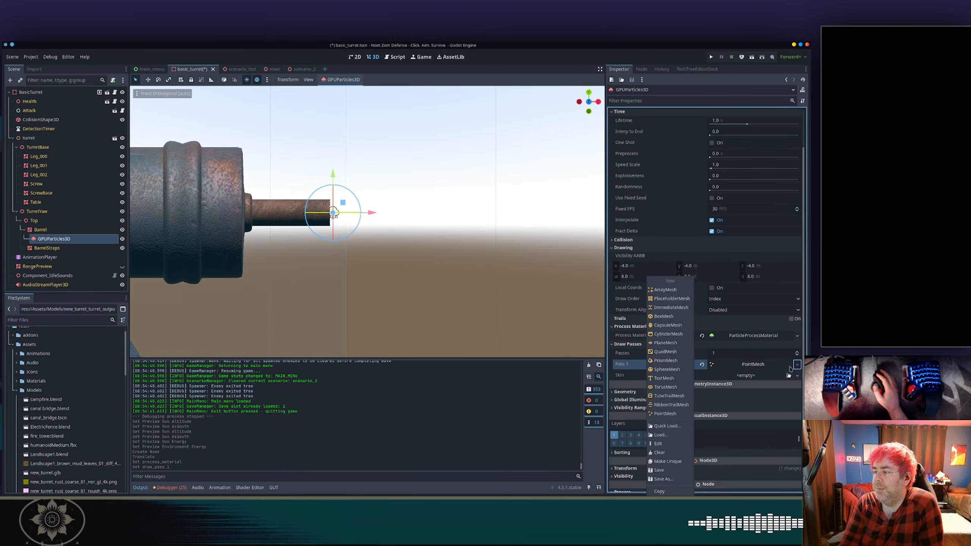
pyautogui.click(674, 345)
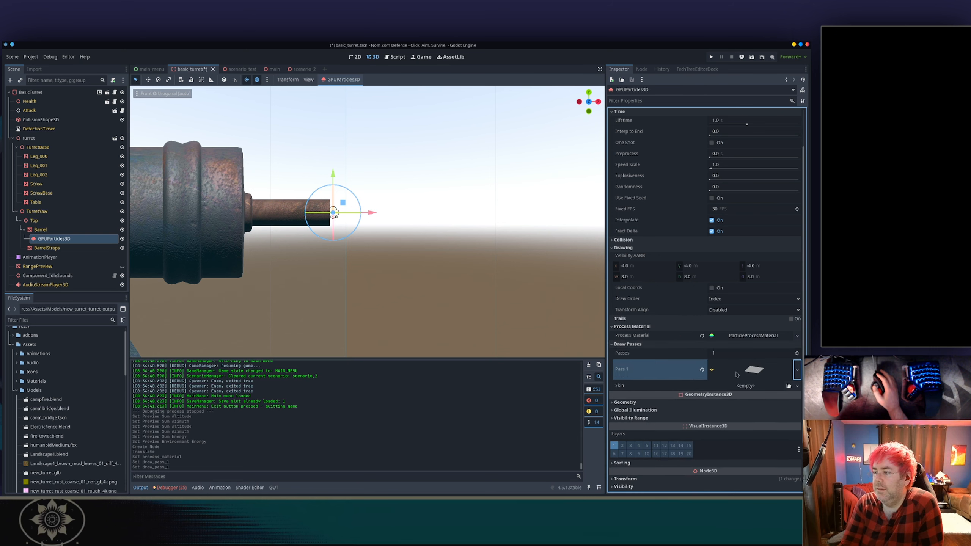
# Assign a new Skin to the emitter's draw passes and clear it again.
pyautogui.click(712, 387)
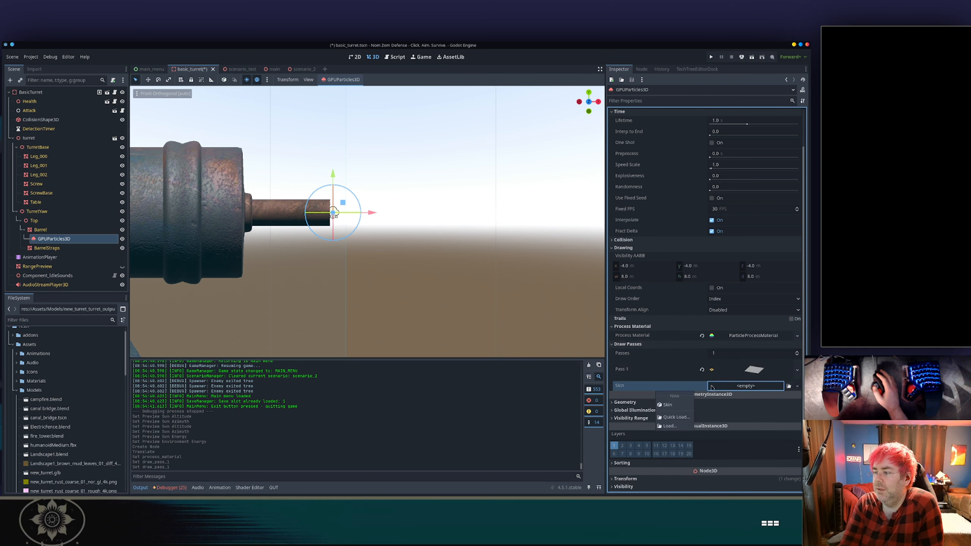
pyautogui.click(669, 404)
pyautogui.scroll(-2, 649, 367)
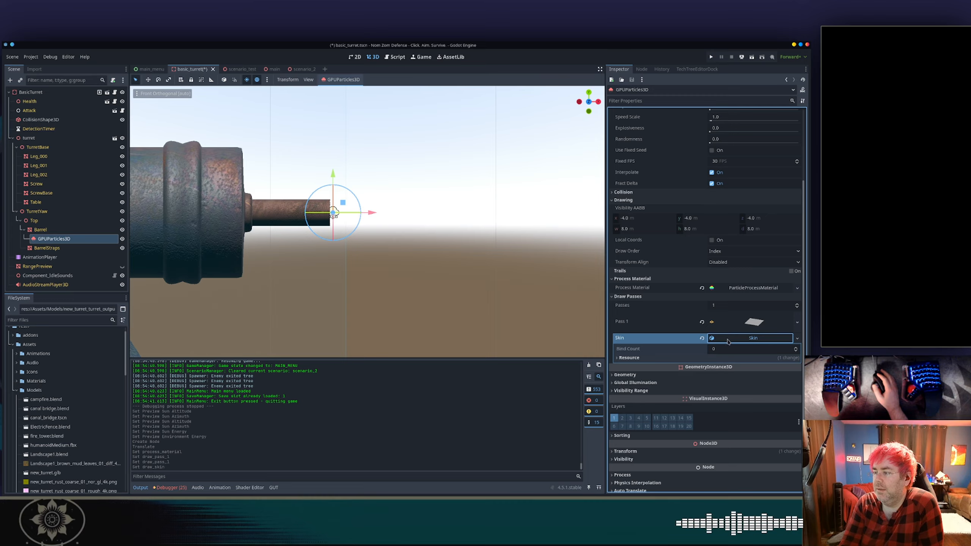
pyautogui.click(721, 358)
pyautogui.click(797, 338)
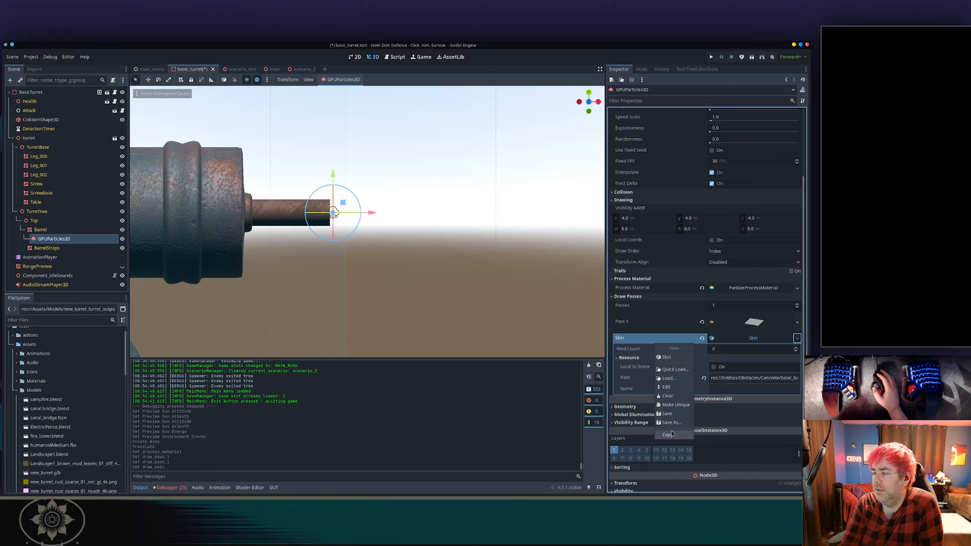
pyautogui.click(731, 333)
pyautogui.click(701, 339)
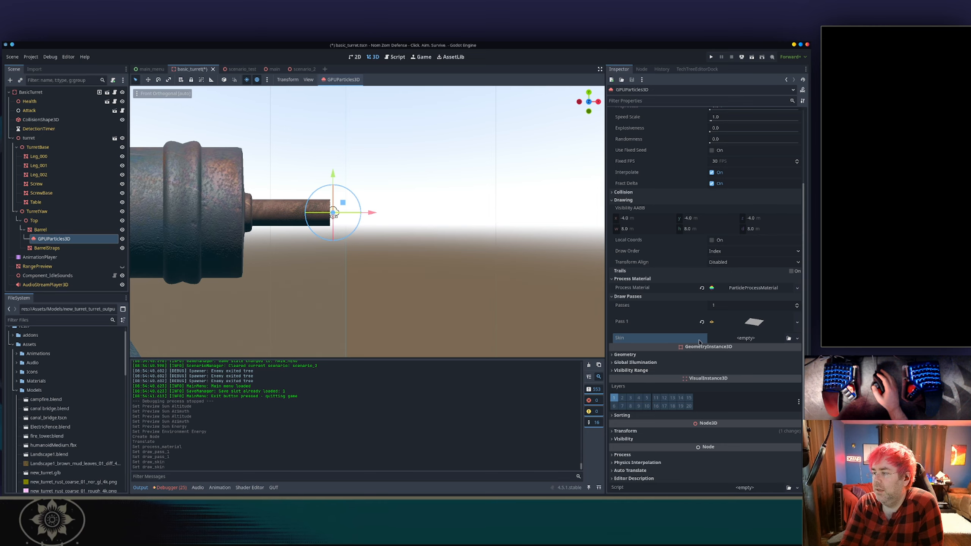
# Set the draw pass PlaneMesh size to 0.1 by 0.1.
pyautogui.click(743, 323)
pyautogui.scroll(-3, 654, 364)
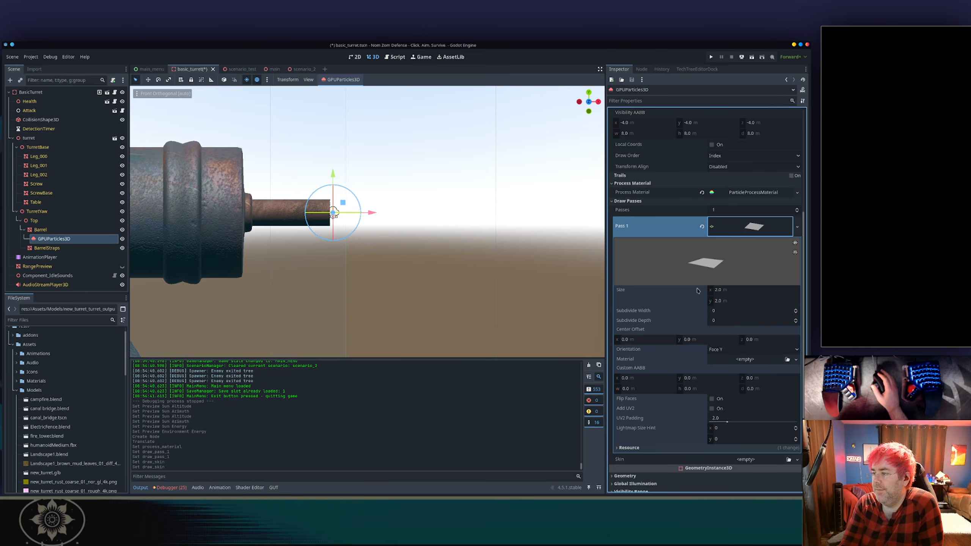
pyautogui.click(732, 290)
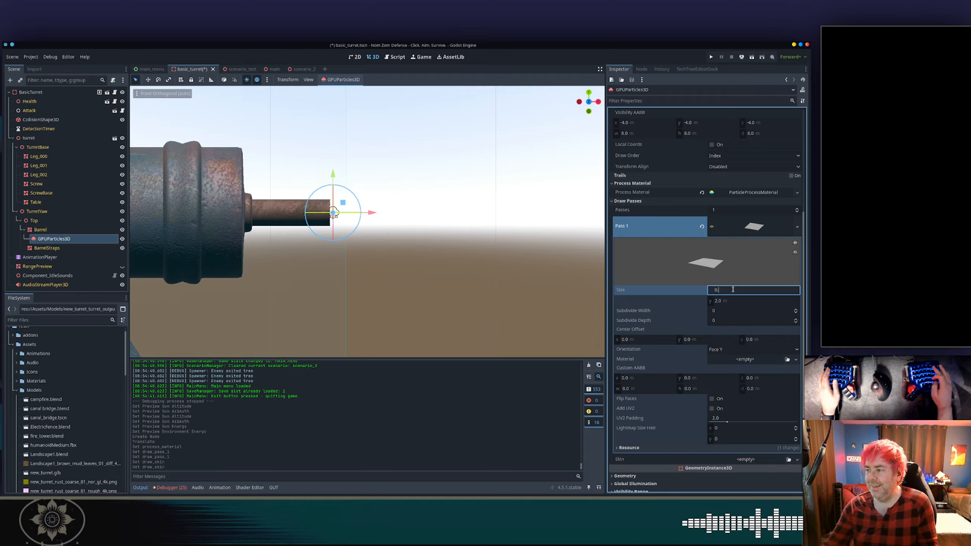
pyautogui.write('0.1')
pyautogui.press('Tab')
pyautogui.write('0.1')
pyautogui.press('Tab')
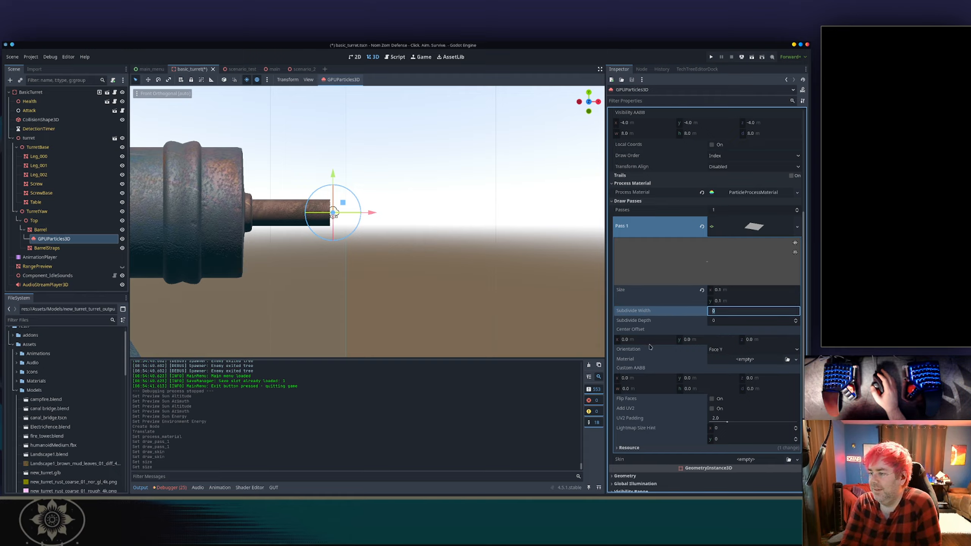
# Assign a new StandardMaterial3D as the PlaneMesh's material.
pyautogui.click(741, 361)
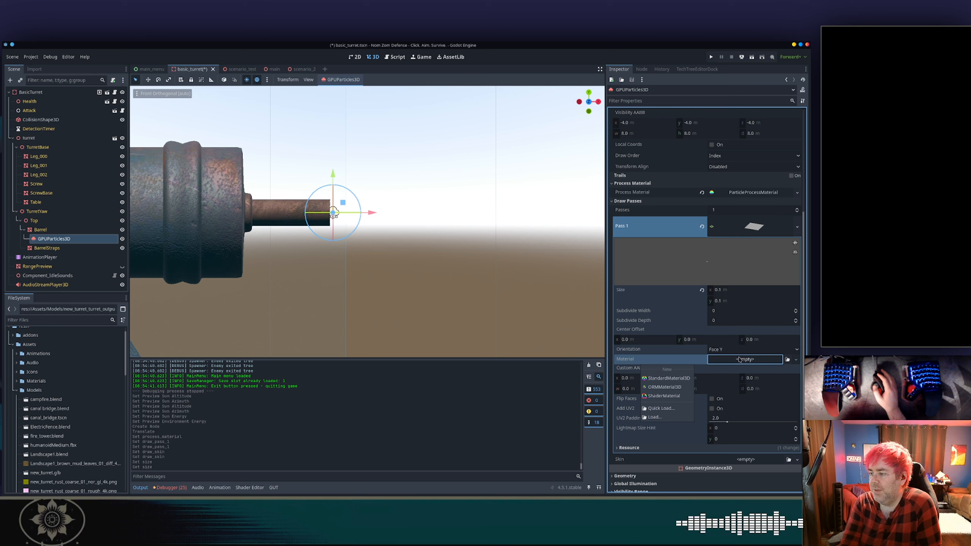
pyautogui.click(669, 378)
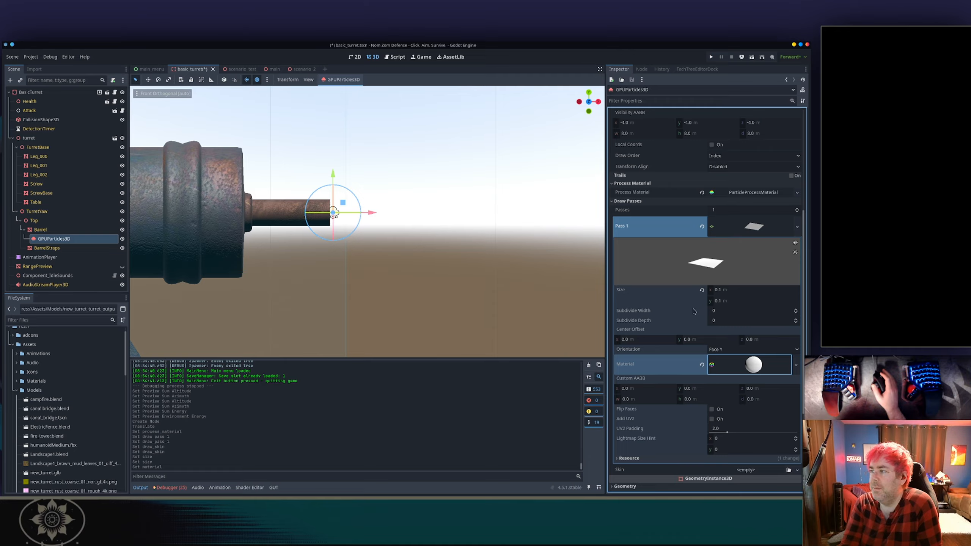
pyautogui.scroll(5, 692, 344)
pyautogui.scroll(3, 694, 311)
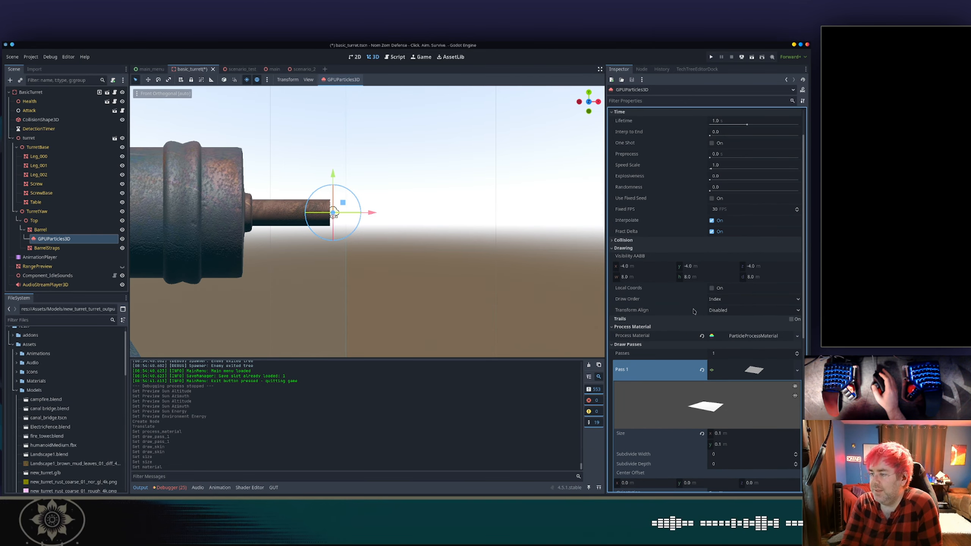
pyautogui.scroll(3, 653, 272)
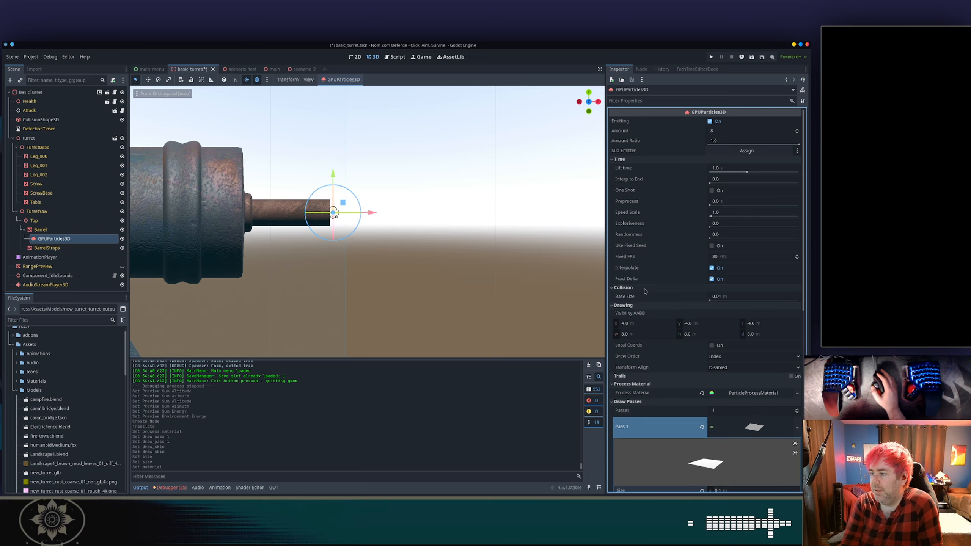
pyautogui.click(623, 295)
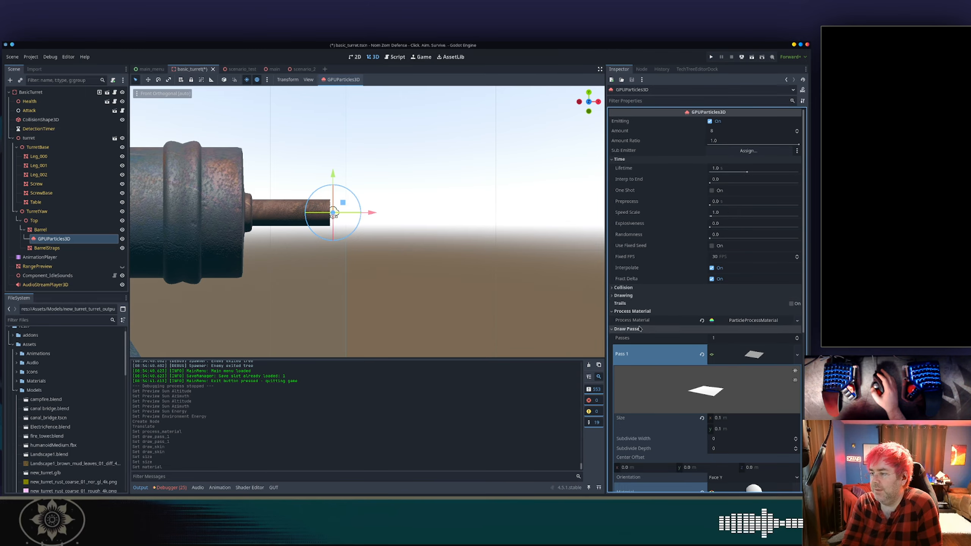
pyautogui.scroll(-8, 644, 329)
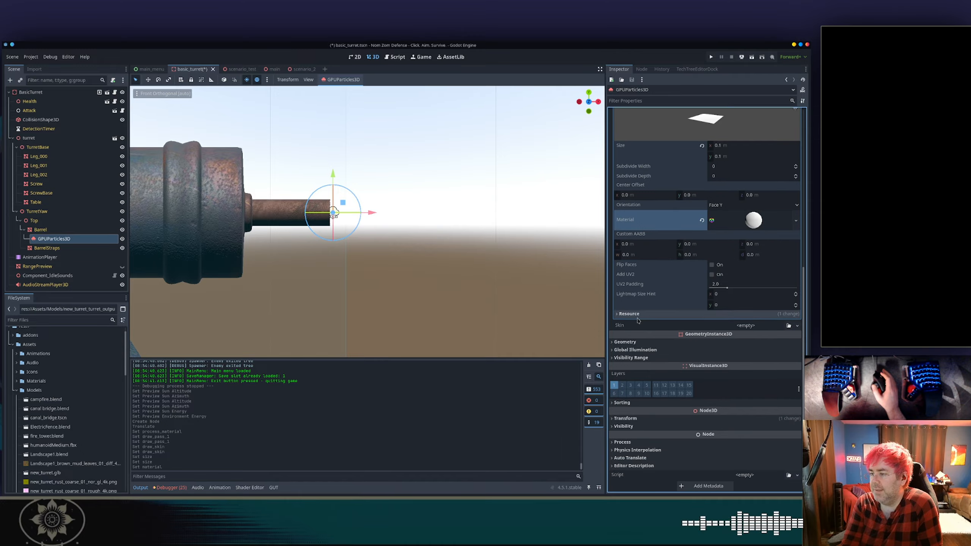
pyautogui.scroll(6, 641, 336)
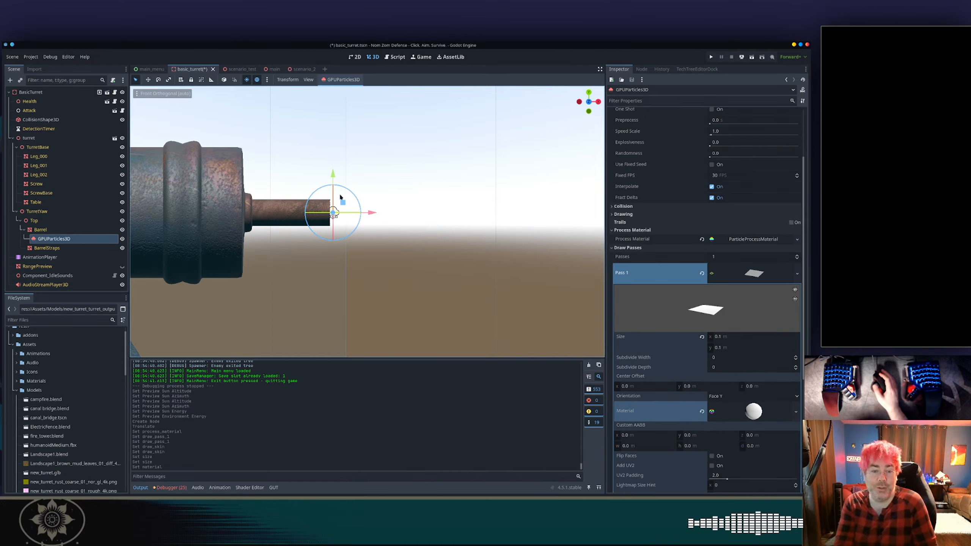
# Quick-open the scenario_2.tscn scene for reference.
pyautogui.hotkey('alt', 'shift', 'o')
pyautogui.write('camp')
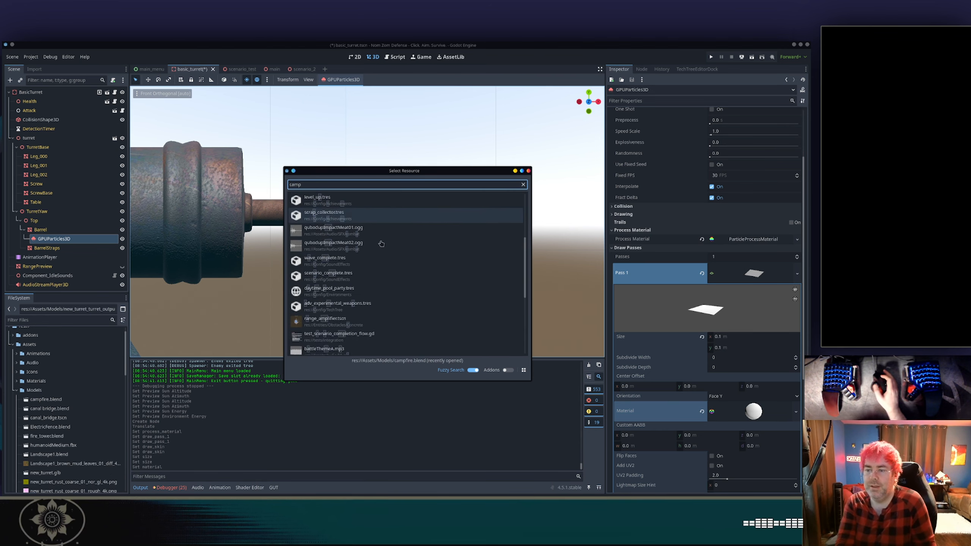
pyautogui.press('BackSpace')
pyautogui.press('BackSpace')
pyautogui.press('BackSpace')
pyautogui.press('BackSpace')
pyautogui.write('scenario')
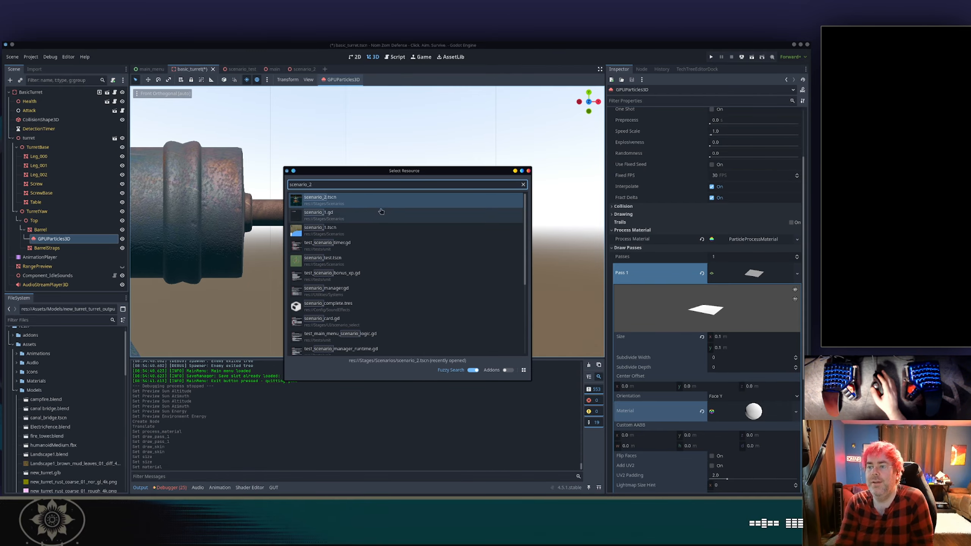
pyautogui.write('_2')
pyautogui.click(378, 203)
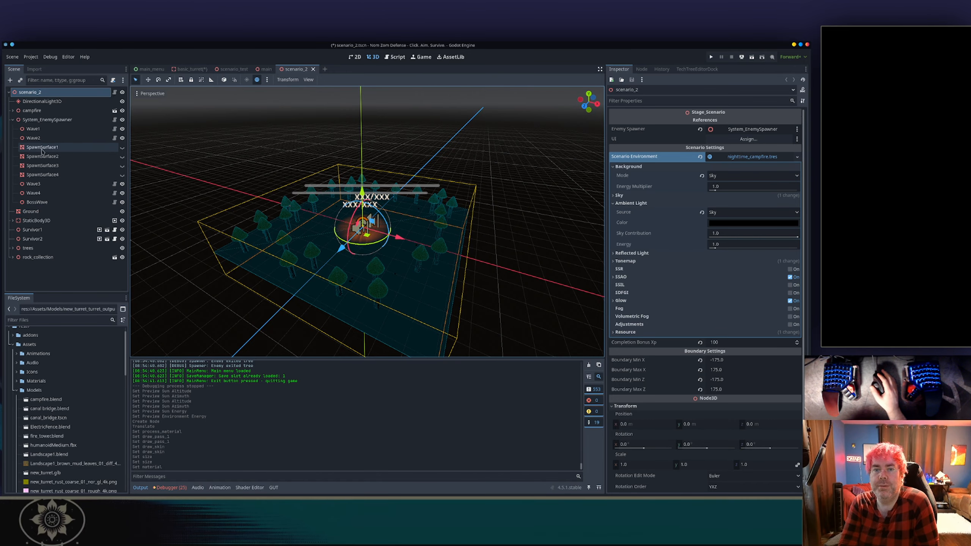
# Examine the campfire's GPUParticles3D settings, including its process material, draw pass mesh size and material.
pyautogui.click(13, 110)
pyautogui.click(39, 119)
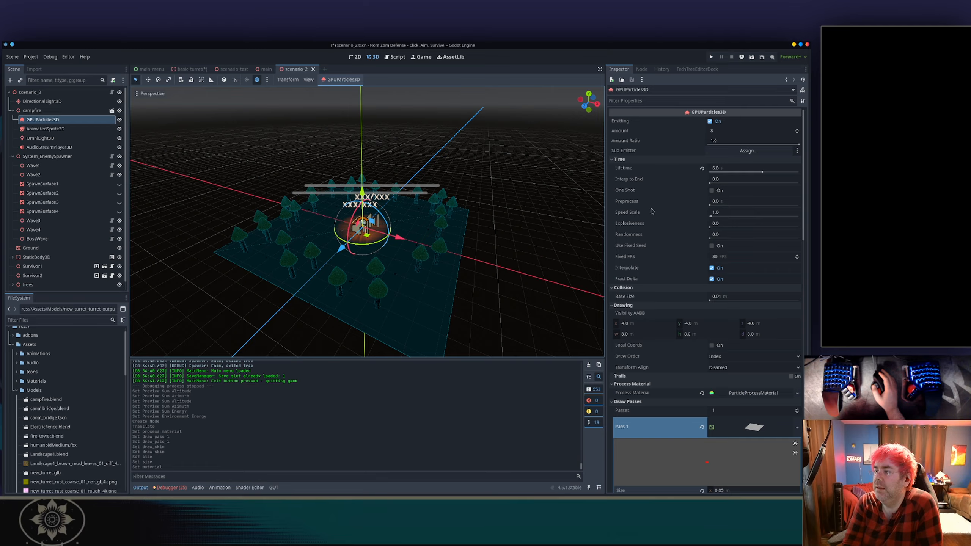
pyautogui.scroll(-5, 655, 204)
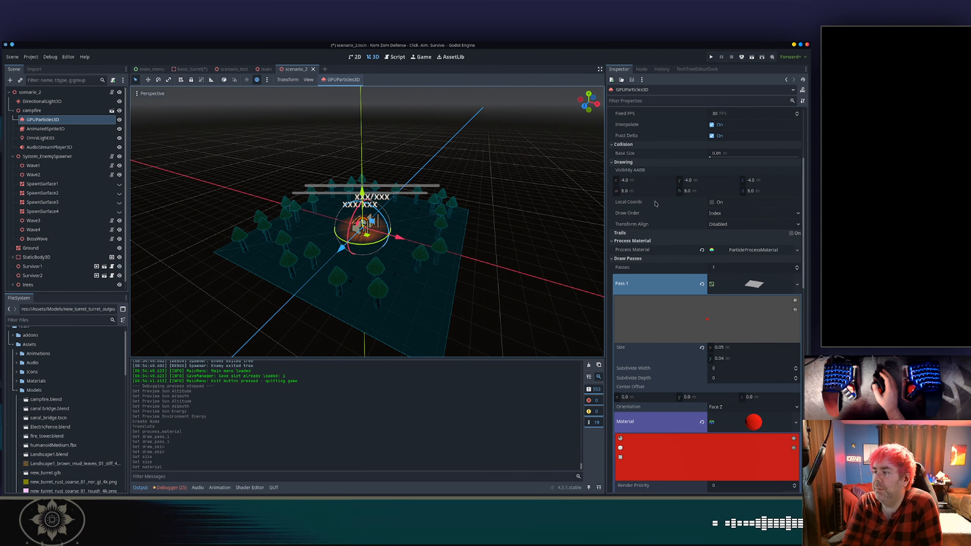
pyautogui.click(637, 211)
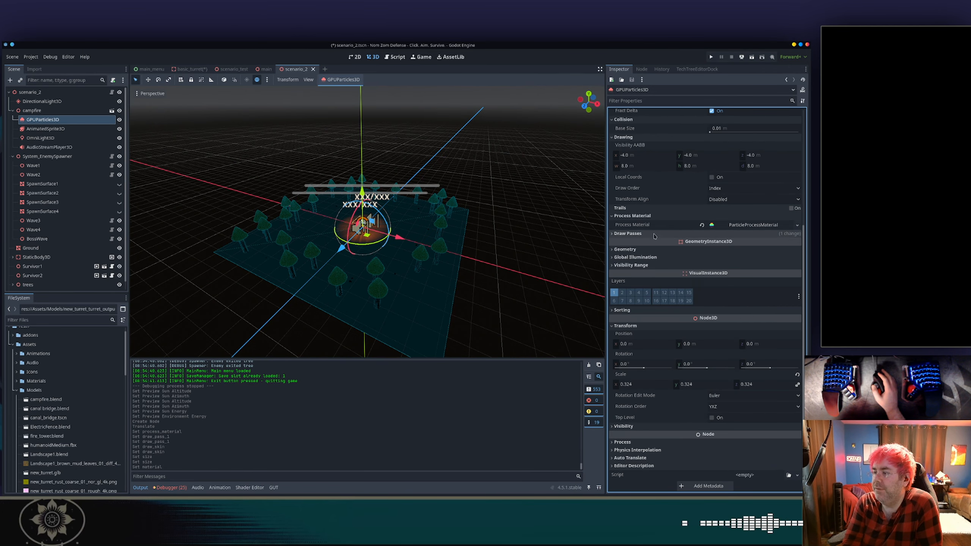
pyautogui.click(748, 225)
pyautogui.click(747, 226)
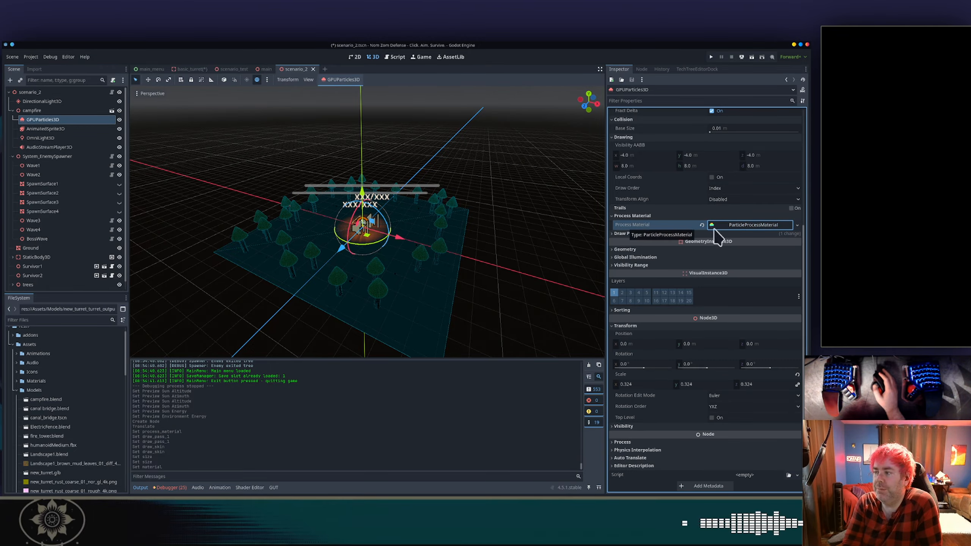
pyautogui.click(650, 234)
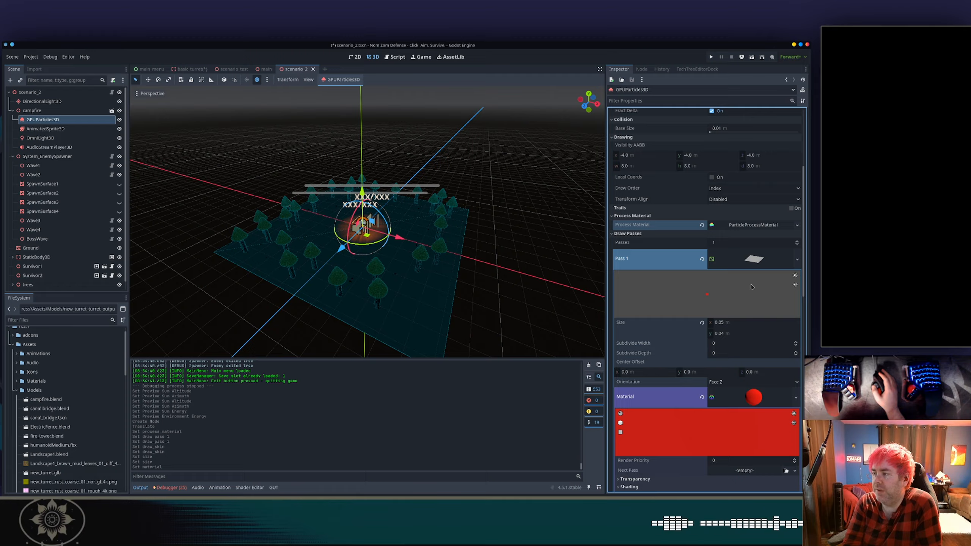
pyautogui.scroll(-2, 752, 263)
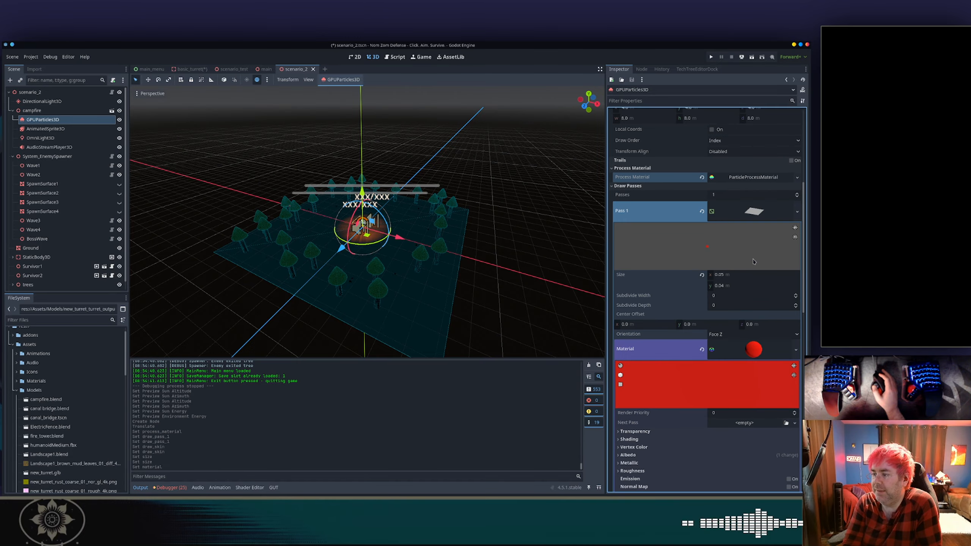
pyautogui.scroll(-2, 711, 277)
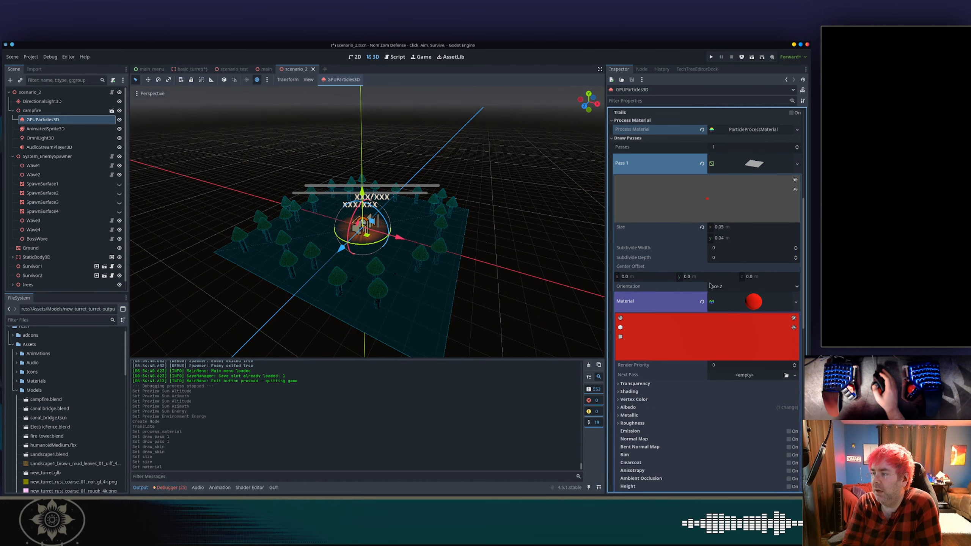
pyautogui.scroll(-12, 709, 354)
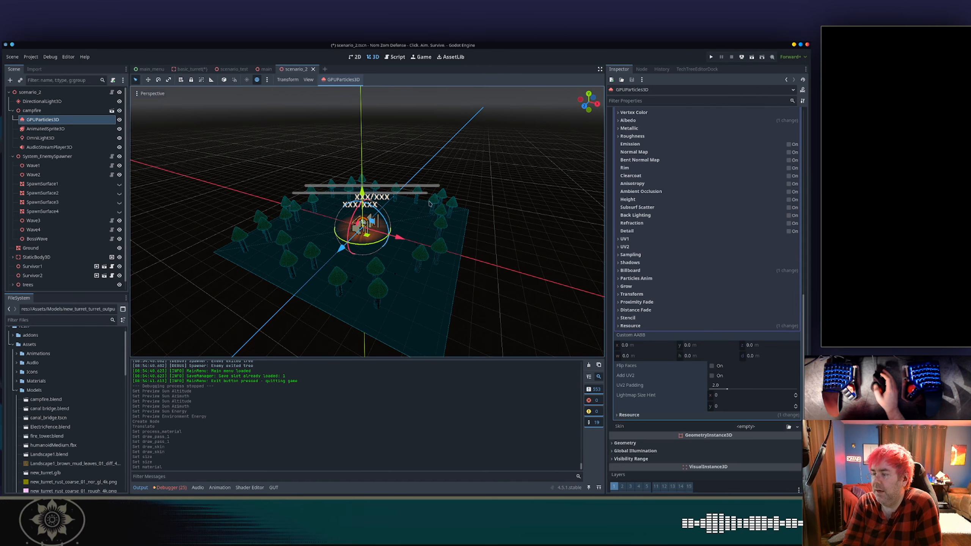
# Return to the basic_turret scene and set the draw pass PlaneMesh size to 0.01 by 0.01.
pyautogui.click(190, 69)
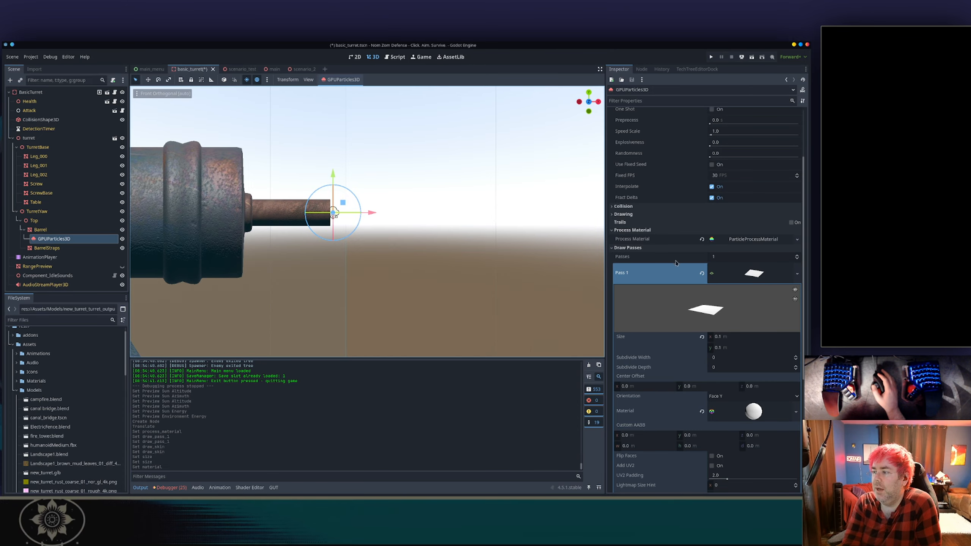
pyautogui.click(735, 337)
pyautogui.write('0')
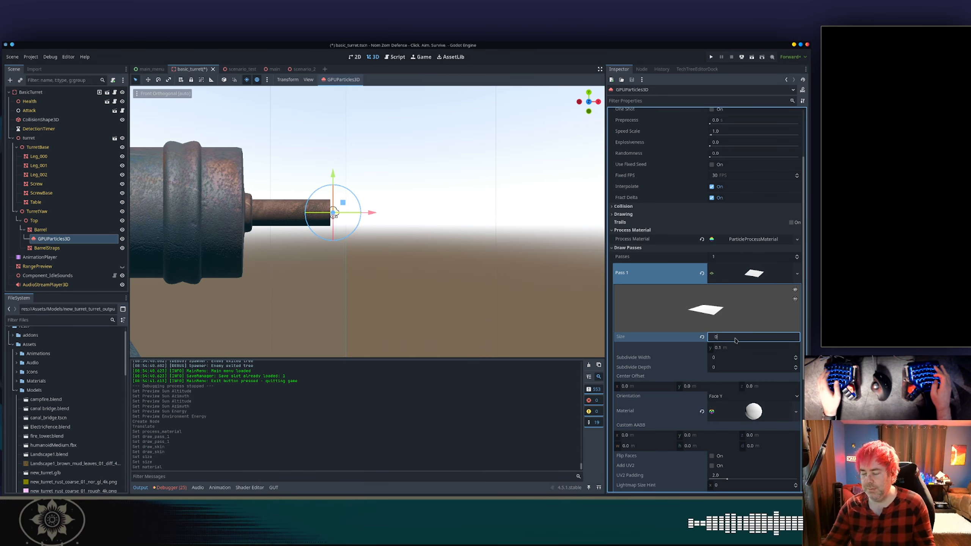
pyautogui.write('.001')
pyautogui.press('Tab')
pyautogui.write('0.001')
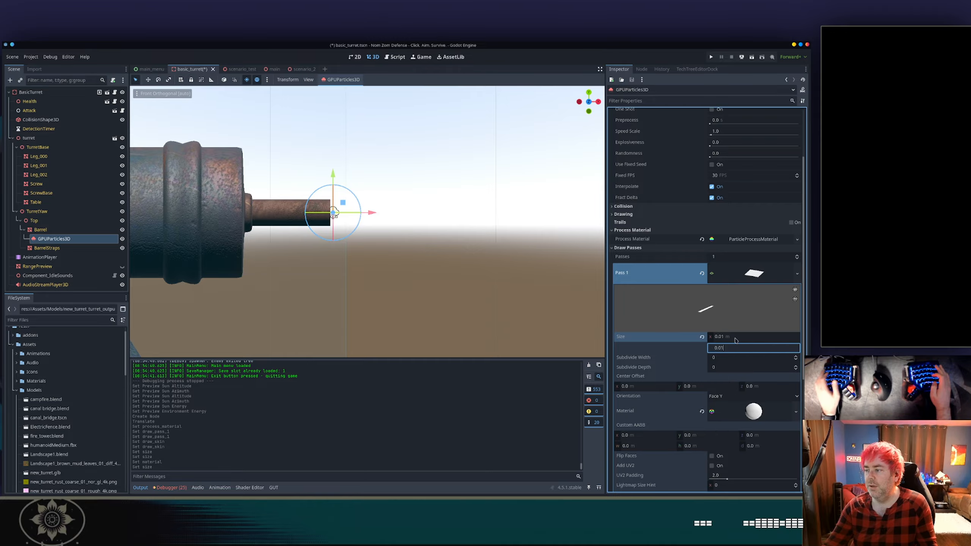
pyautogui.press('Tab')
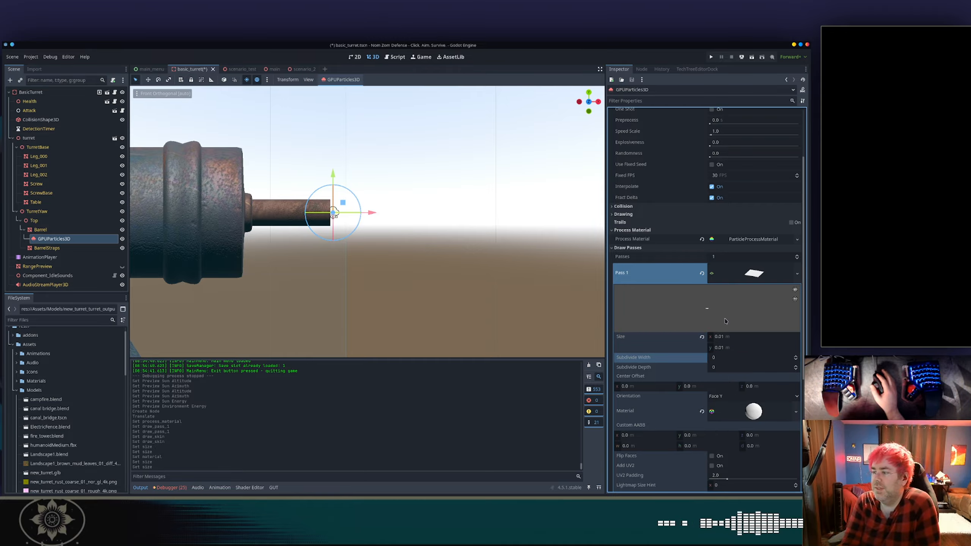
# Set the PlaneMesh material's albedo color to red, hex ee0000.
pyautogui.scroll(-1, 684, 306)
pyautogui.scroll(-1, 684, 307)
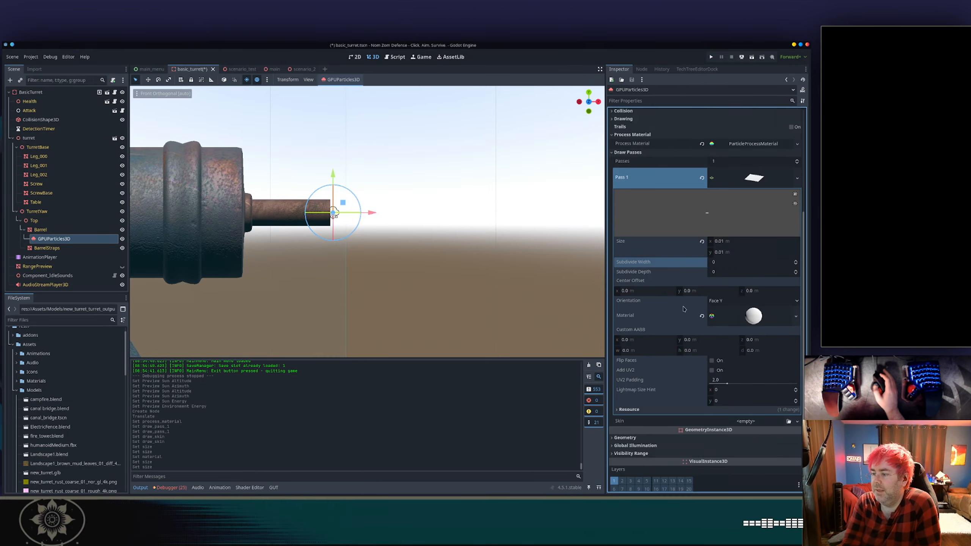
pyautogui.scroll(2, 683, 306)
pyautogui.scroll(-2, 686, 302)
pyautogui.click(737, 366)
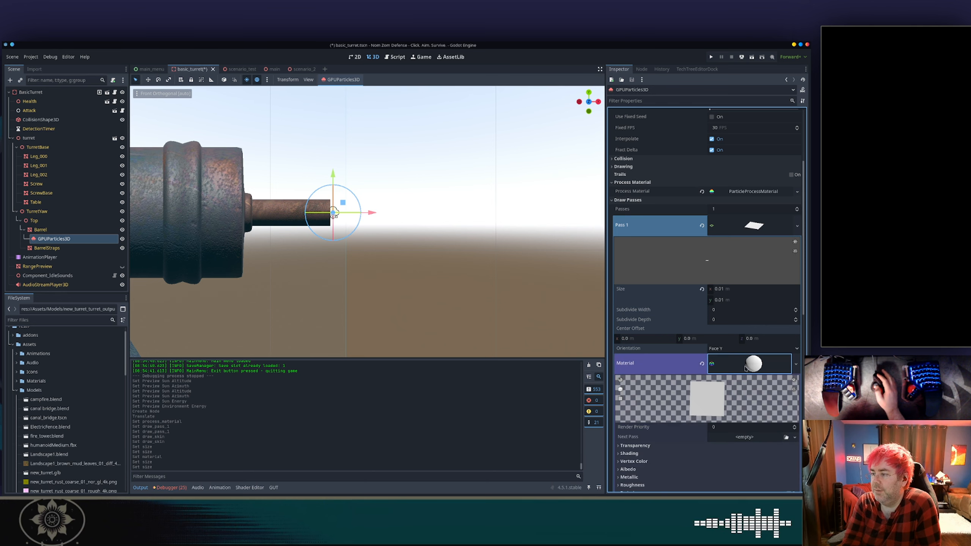
pyautogui.scroll(-4, 742, 367)
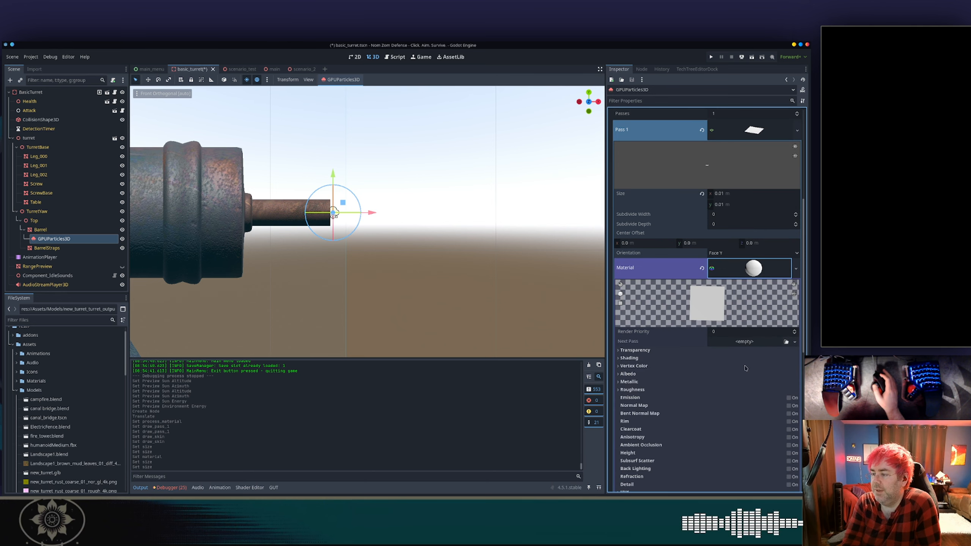
pyautogui.click(643, 374)
pyautogui.click(718, 381)
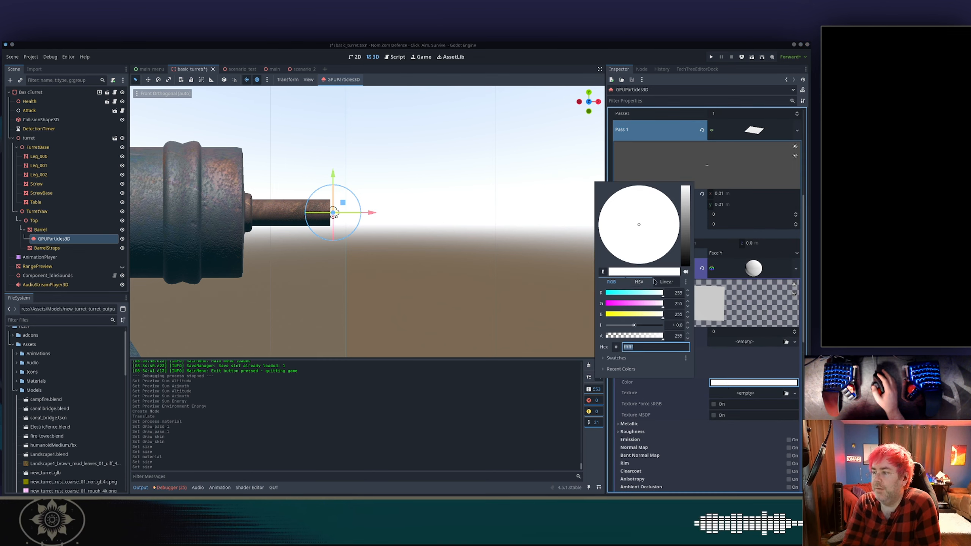
pyautogui.write('ff00ff')
pyautogui.press('Return')
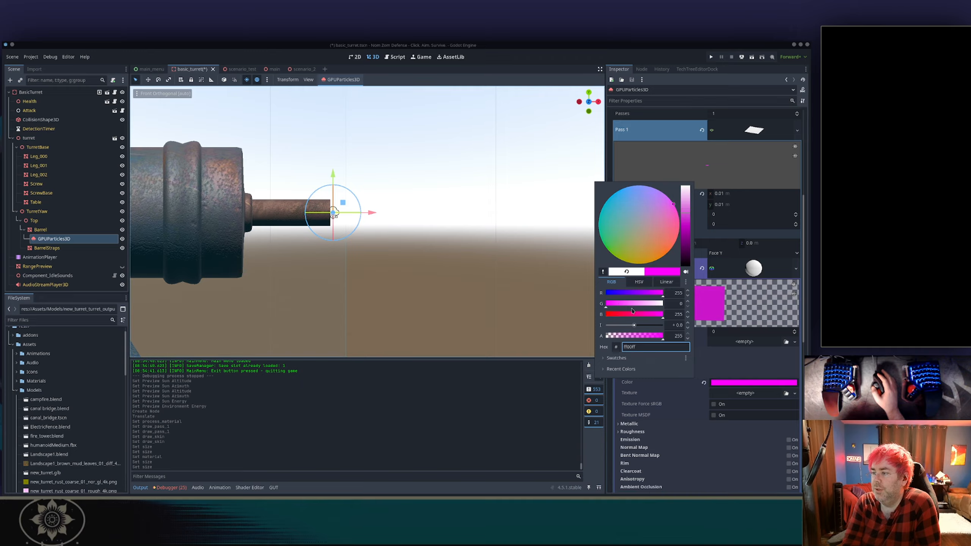
pyautogui.moveTo(624, 315); pyautogui.dragTo(593, 316)
pyautogui.click(684, 226)
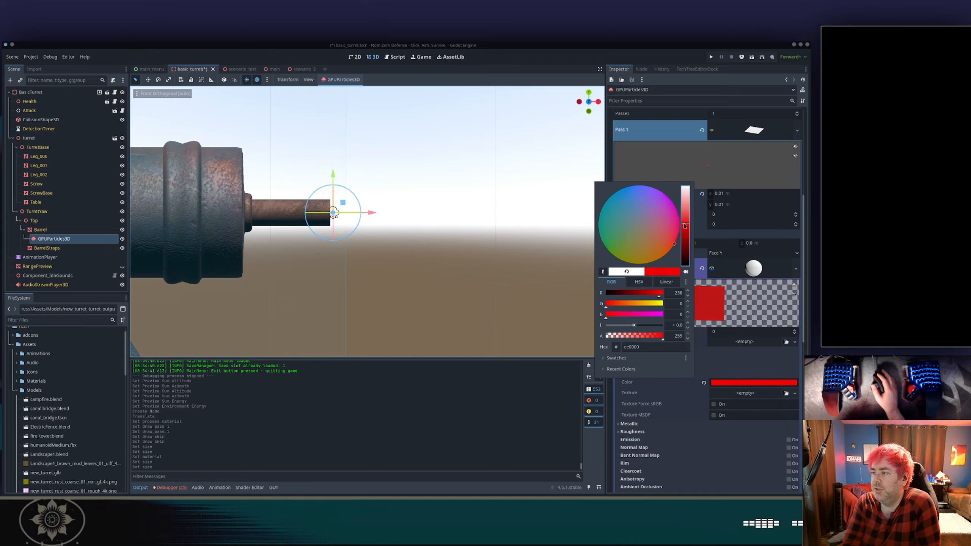
pyautogui.click(717, 192)
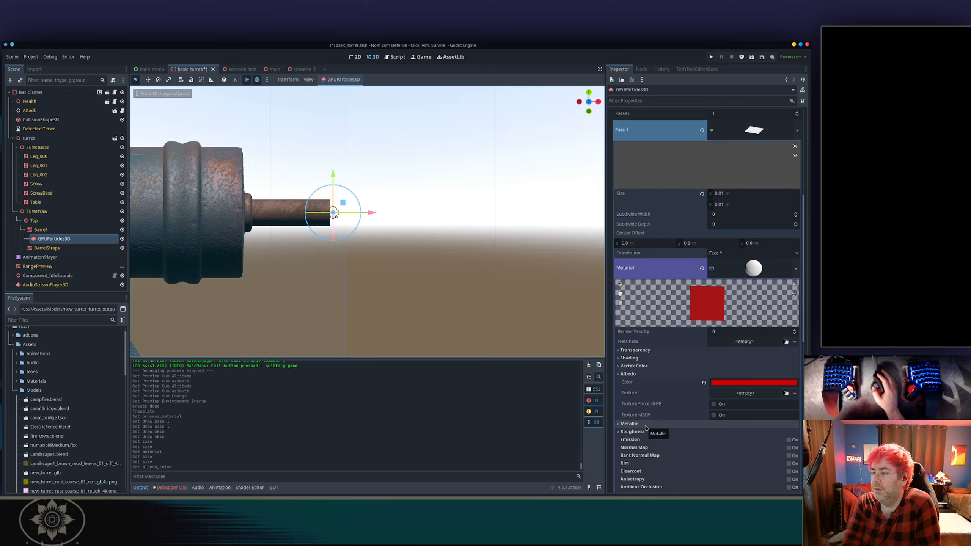
# Set the particle process material's spawn emission shape to Ring.
pyautogui.scroll(5, 674, 369)
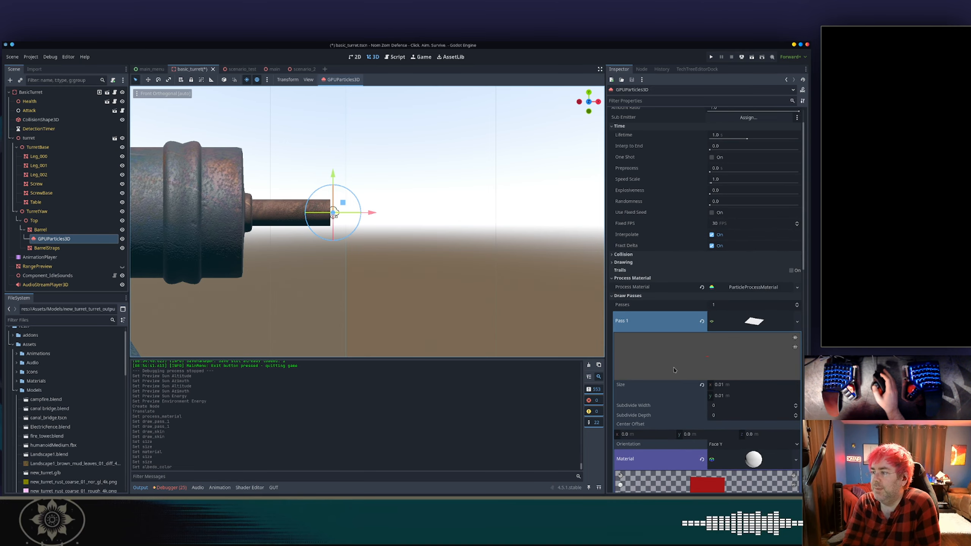
pyautogui.click(642, 295)
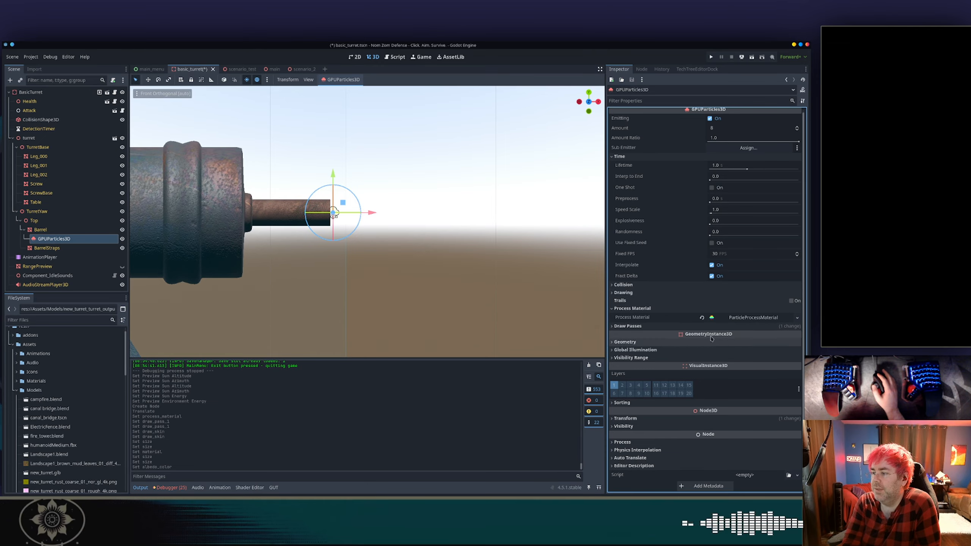
pyautogui.click(738, 318)
pyautogui.scroll(-1, 696, 259)
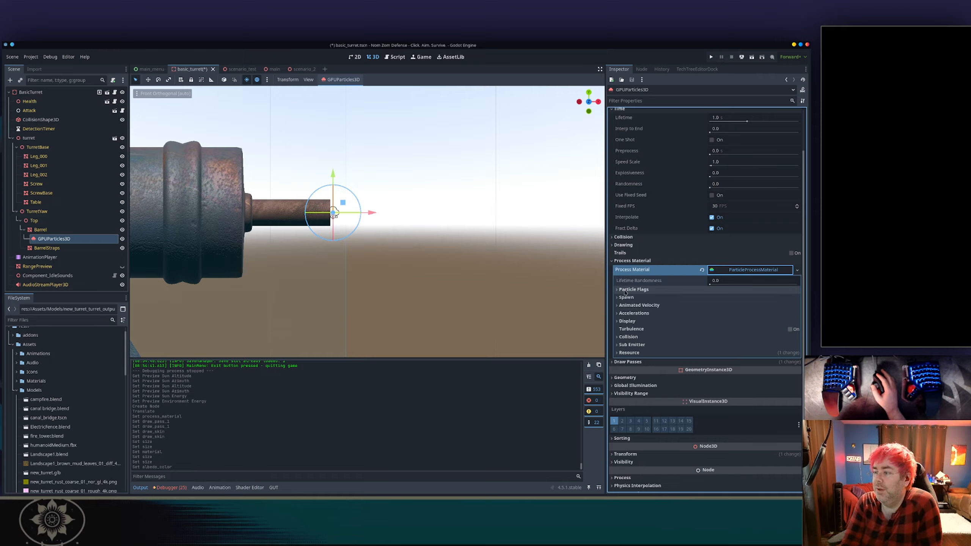
pyautogui.click(624, 298)
pyautogui.click(625, 305)
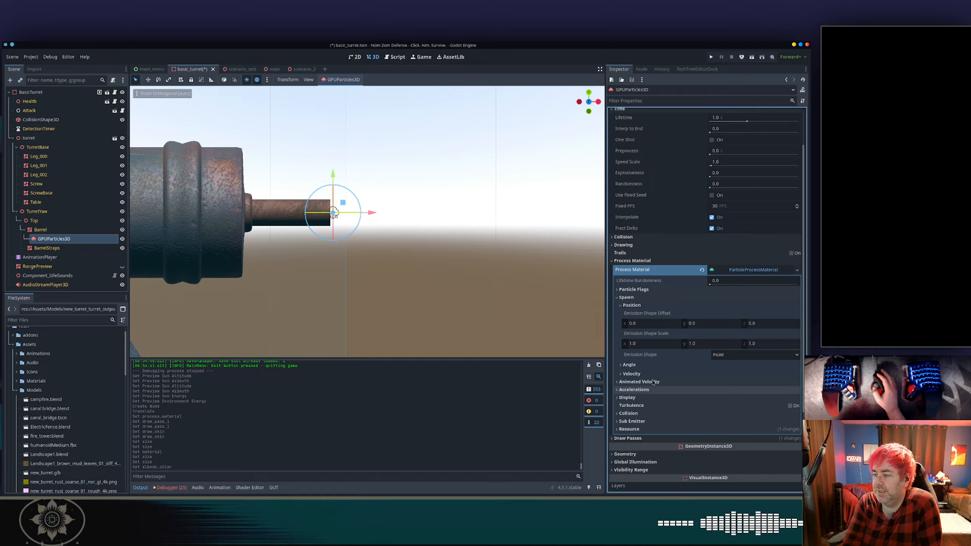
pyautogui.click(642, 290)
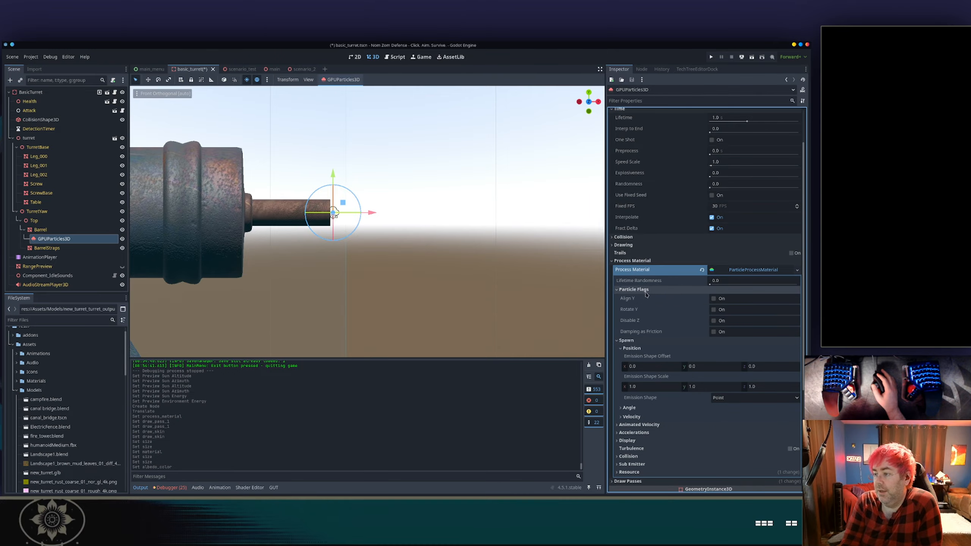
pyautogui.click(638, 290)
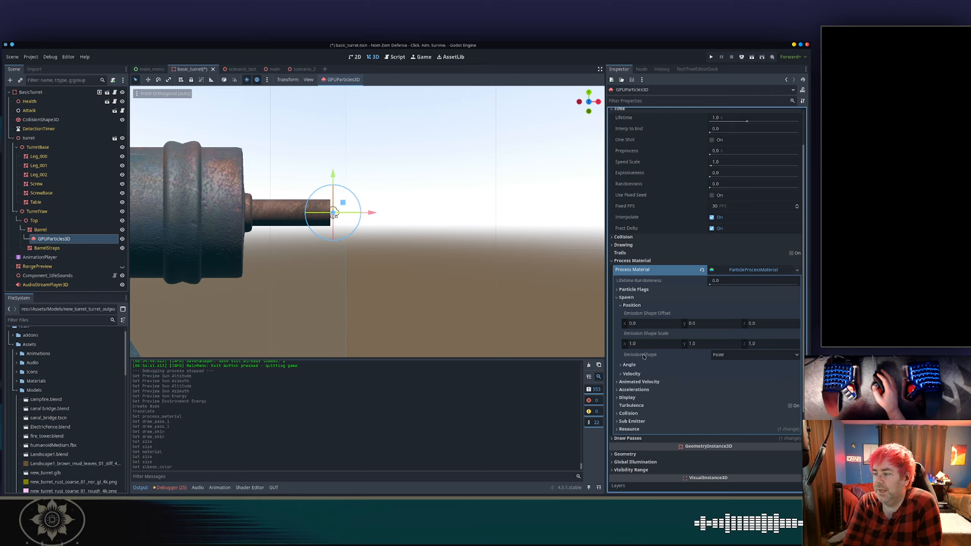
pyautogui.click(731, 356)
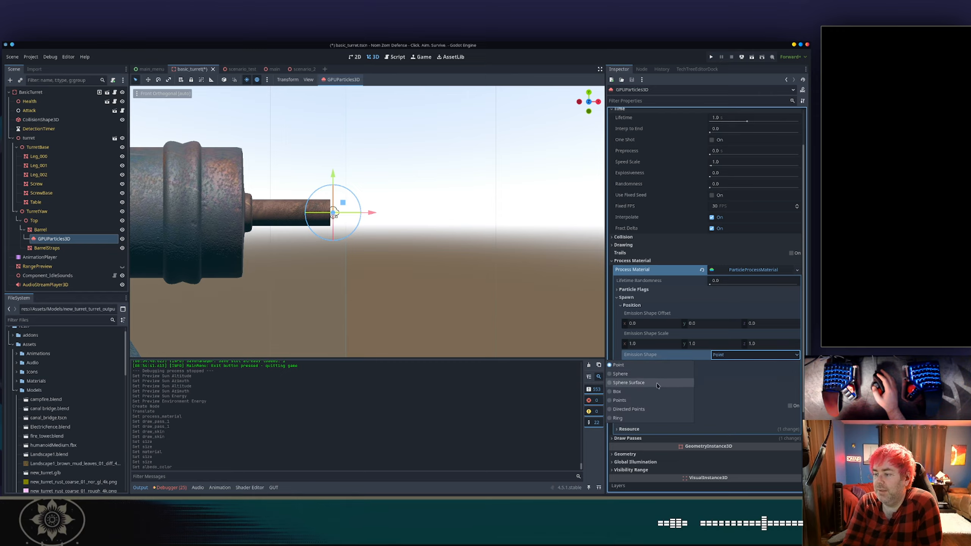
pyautogui.click(633, 419)
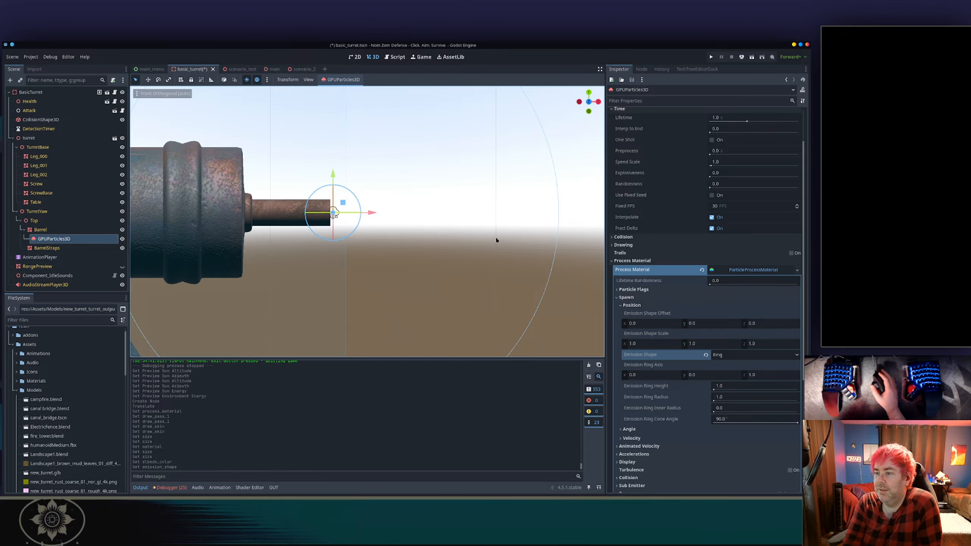
# Scale the GPUParticles3D emitter at the barrel muzzle with the Scale tool.
pyautogui.moveTo(496, 240); pyautogui.dragTo(501, 182, button='middle')
pyautogui.scroll(3, 417, 250)
pyautogui.scroll(-2, 501, 182)
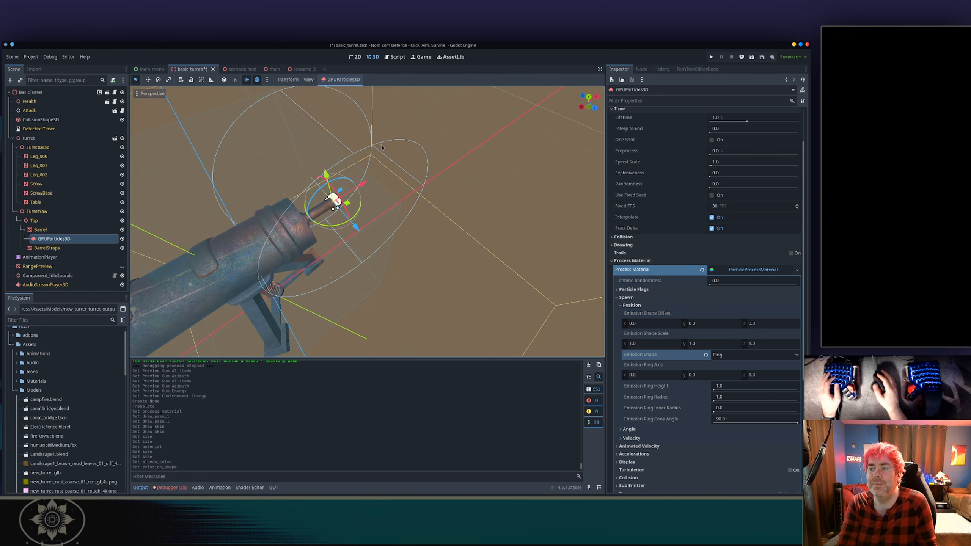
pyautogui.click(338, 170)
pyautogui.click(335, 201)
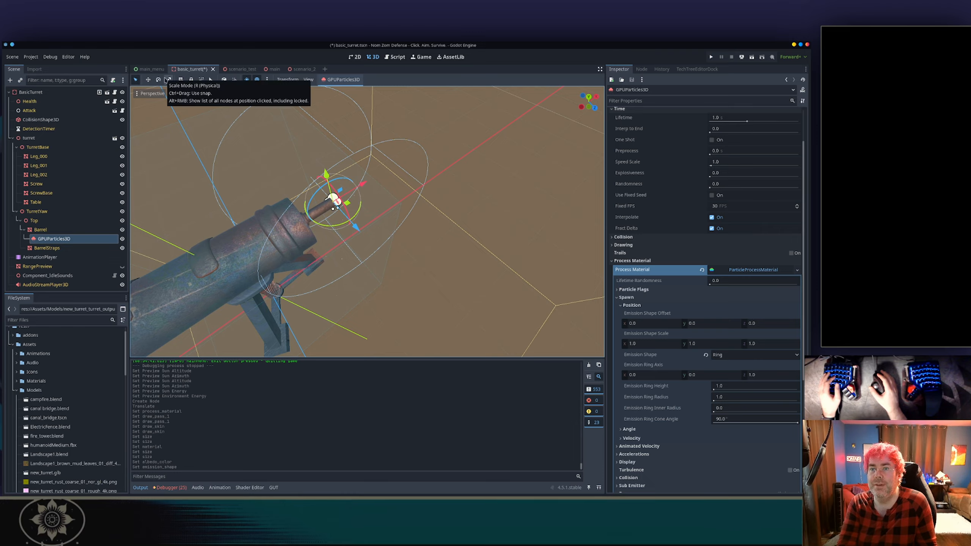
pyautogui.click(168, 79)
pyautogui.moveTo(363, 231); pyautogui.dragTo(366, 196)
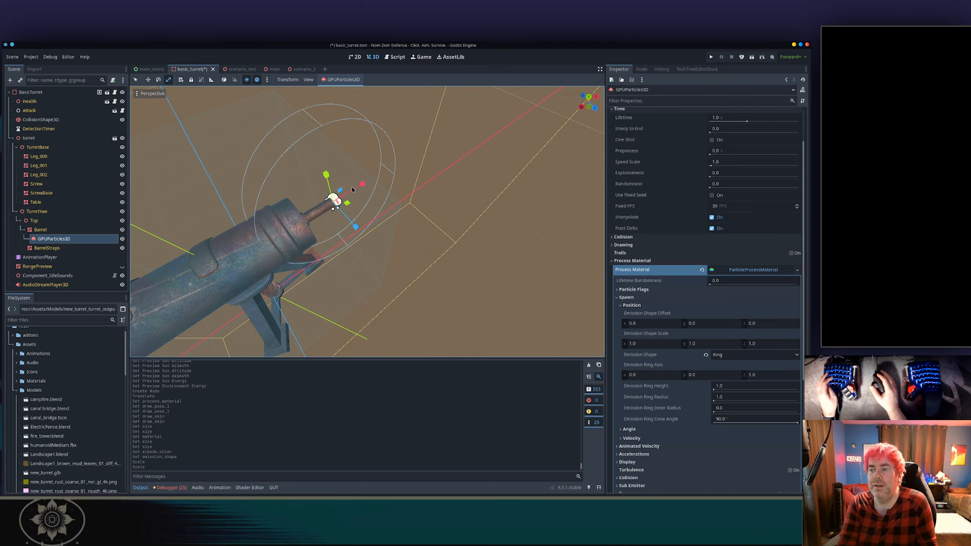
pyautogui.moveTo(356, 230)
pyautogui.mouseDown()
pyautogui.moveTo(377, 245)
pyautogui.moveTo(359, 233)
pyautogui.mouseUp()
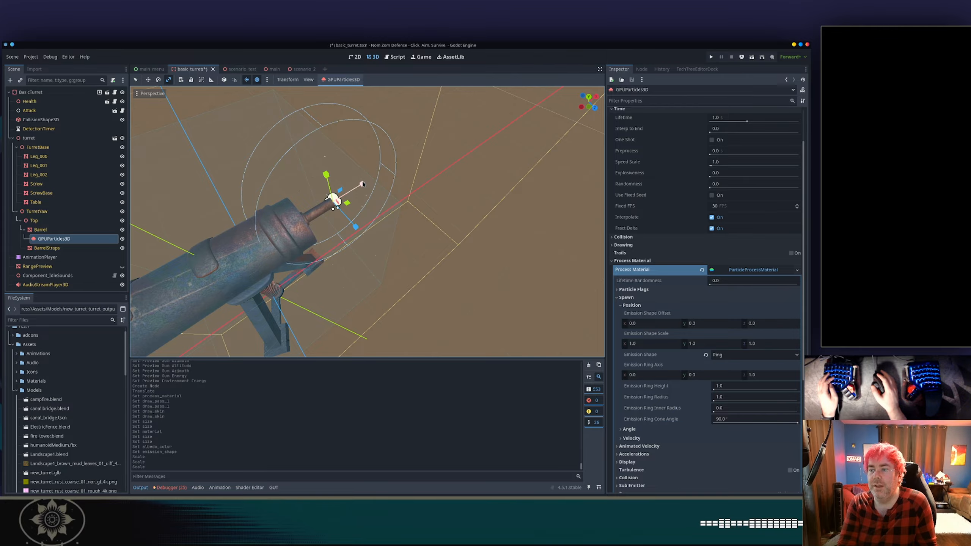
pyautogui.moveTo(363, 186); pyautogui.dragTo(340, 197)
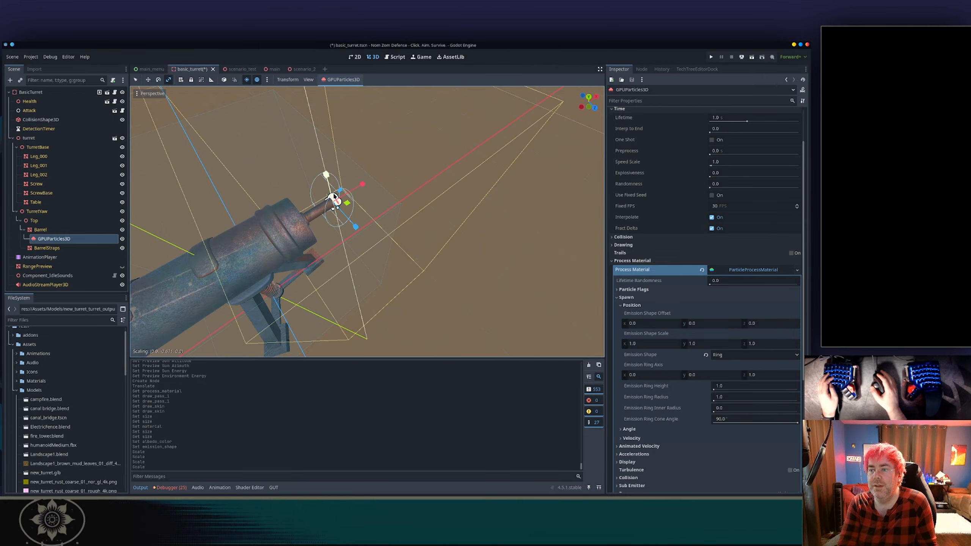
pyautogui.scroll(5, 332, 199)
pyautogui.moveTo(331, 199); pyautogui.dragTo(355, 180, button='middle')
pyautogui.moveTo(366, 190); pyautogui.dragTo(340, 192)
pyautogui.moveTo(323, 152); pyautogui.dragTo(331, 183)
pyautogui.scroll(4, 357, 185)
pyautogui.moveTo(358, 119); pyautogui.dragTo(382, 203, button='middle')
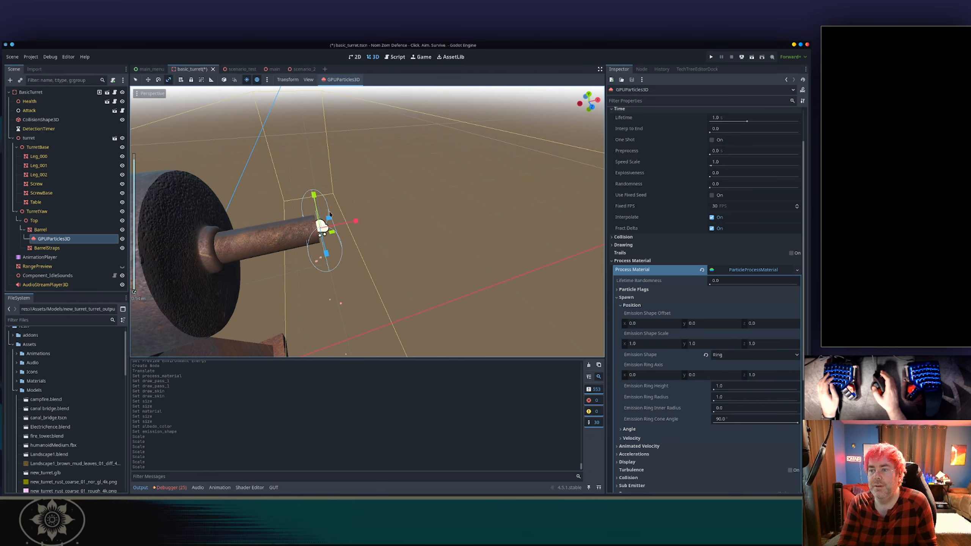
pyautogui.moveTo(326, 252); pyautogui.dragTo(314, 211)
pyautogui.moveTo(341, 246); pyautogui.dragTo(346, 205, button='middle')
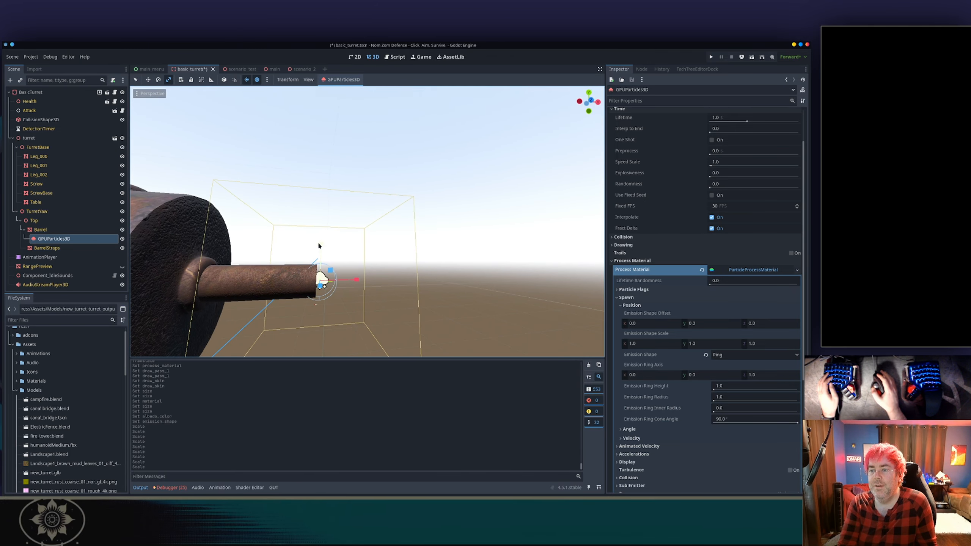
pyautogui.moveTo(320, 244); pyautogui.dragTo(320, 249)
pyautogui.moveTo(354, 281); pyautogui.dragTo(345, 280)
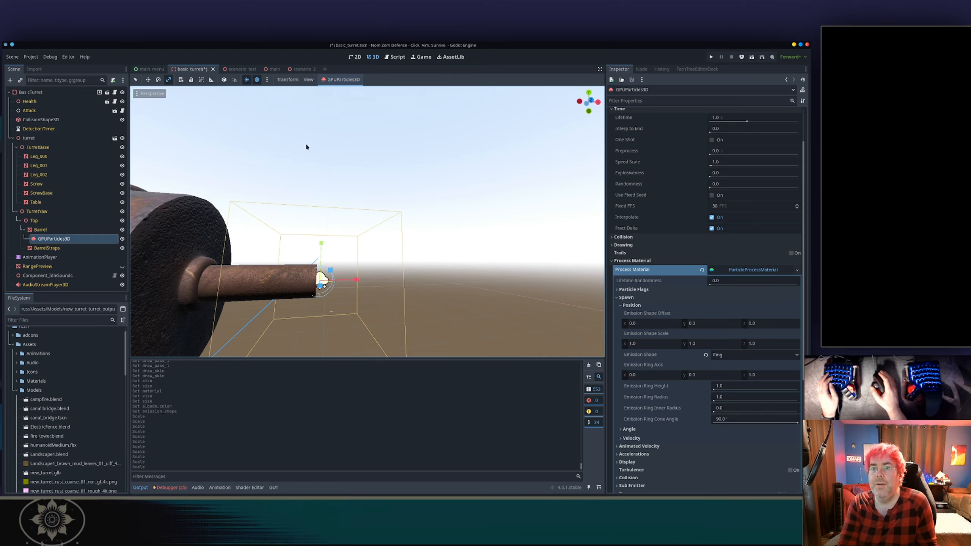
# Rotate the emitter slightly and move it along the barrel axis to sit at the muzzle tip.
pyautogui.click(158, 80)
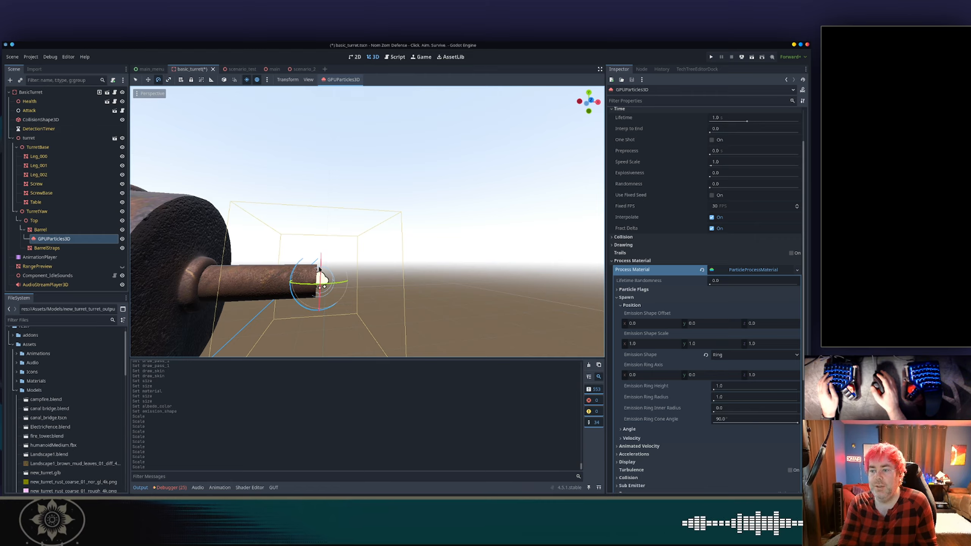
pyautogui.moveTo(344, 283); pyautogui.dragTo(322, 294)
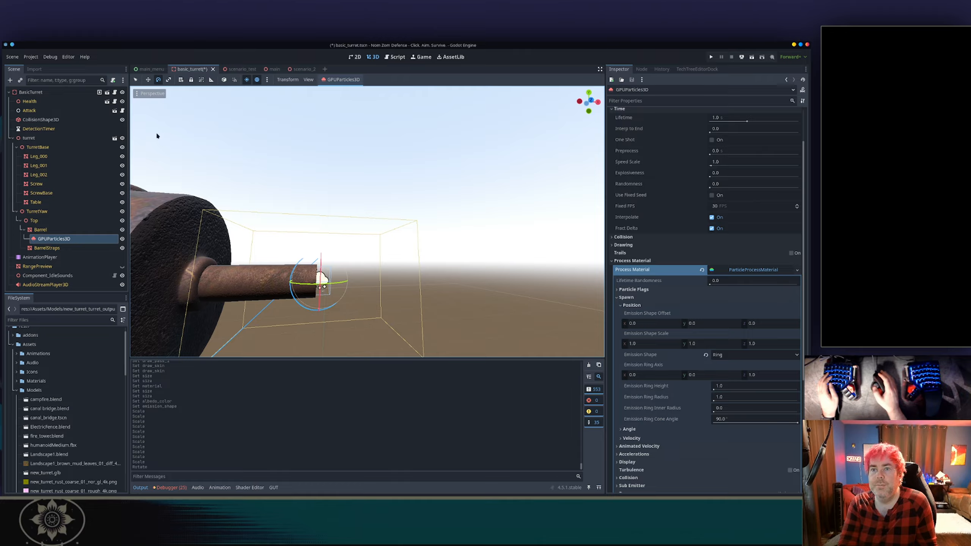
pyautogui.click(148, 80)
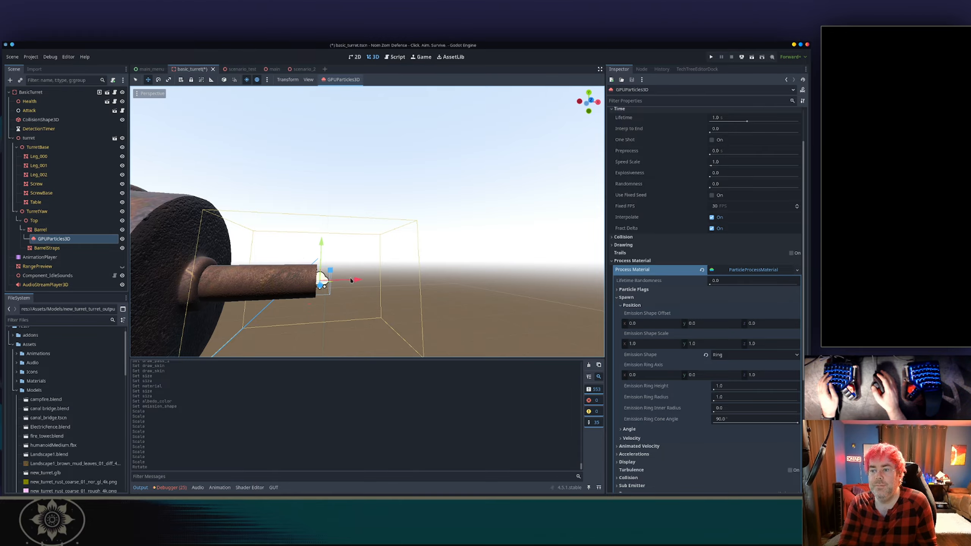
pyautogui.moveTo(351, 281); pyautogui.dragTo(363, 283)
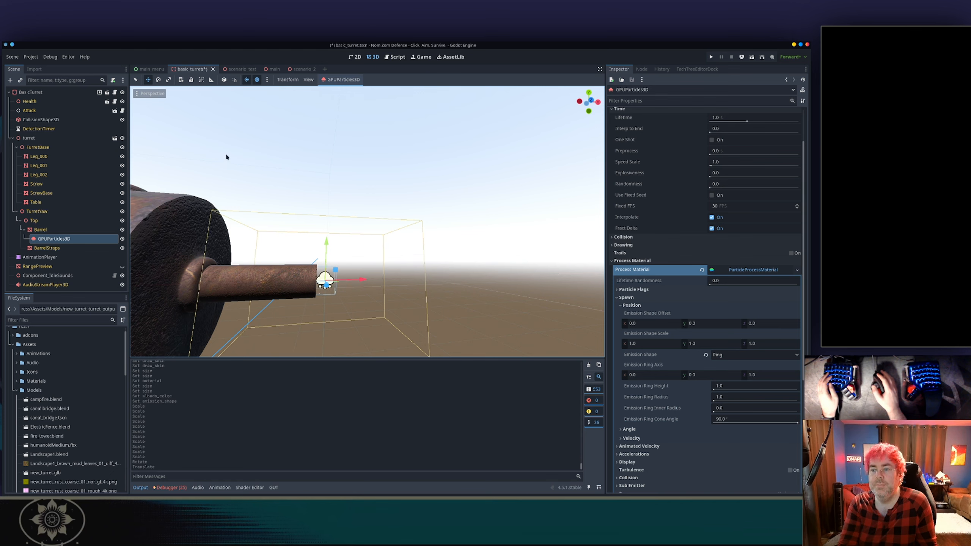
pyautogui.click(225, 154)
pyautogui.click(324, 279)
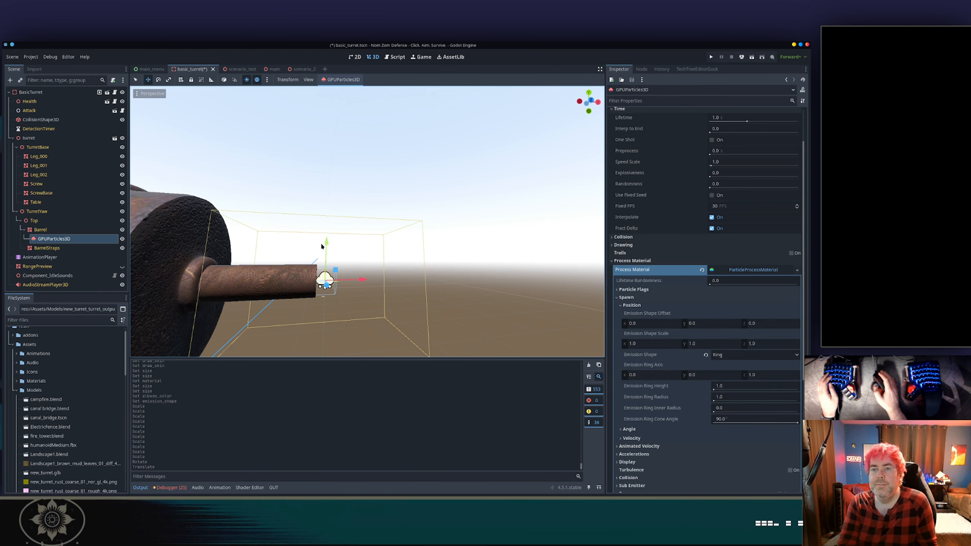
pyautogui.click(137, 80)
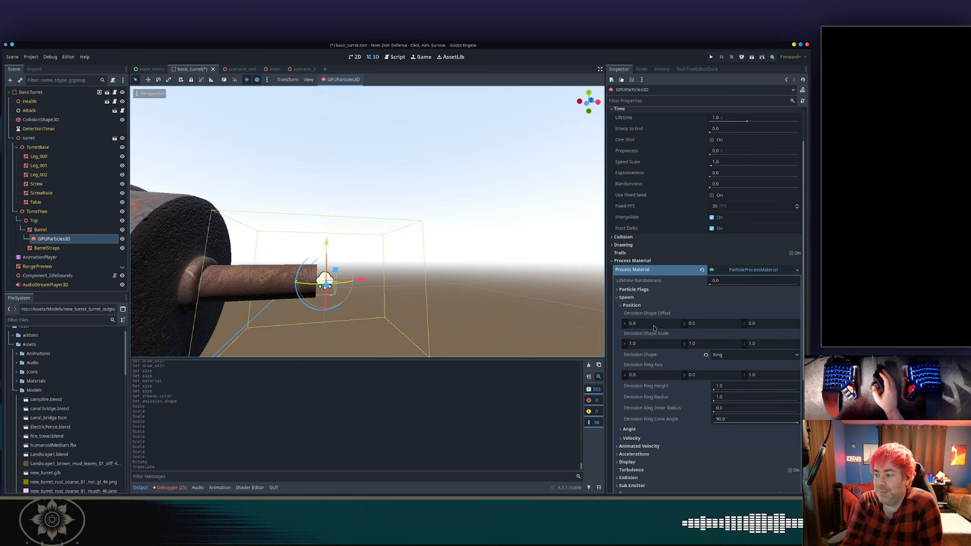
# Expand and inspect the Angle, Velocity and Animated Velocity sections of the particle process material.
pyautogui.scroll(-2, 654, 328)
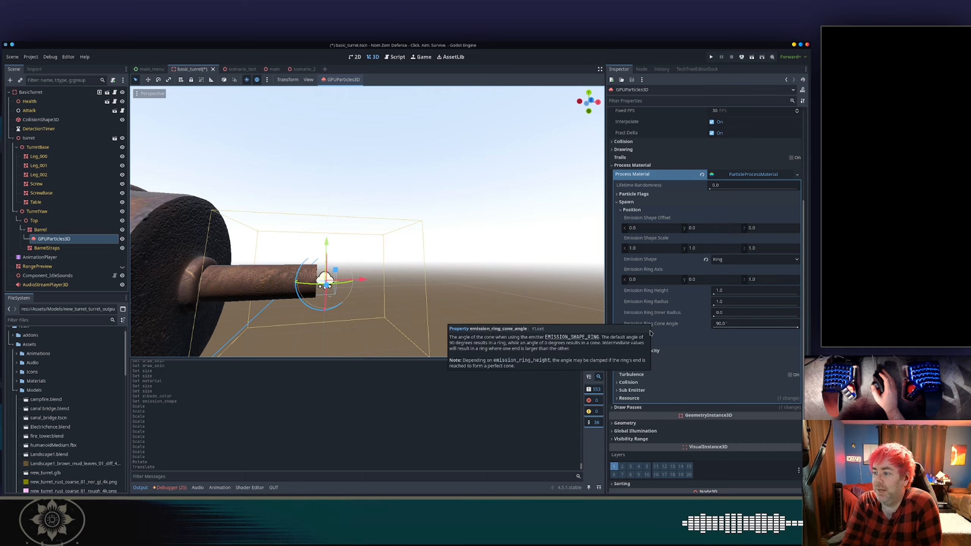
pyautogui.click(630, 334)
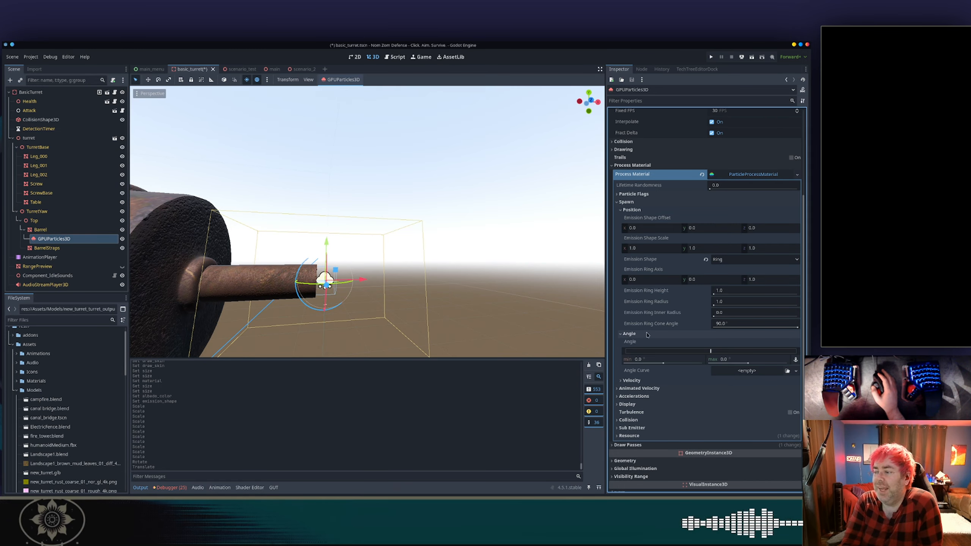
pyautogui.click(639, 380)
pyautogui.scroll(-3, 646, 376)
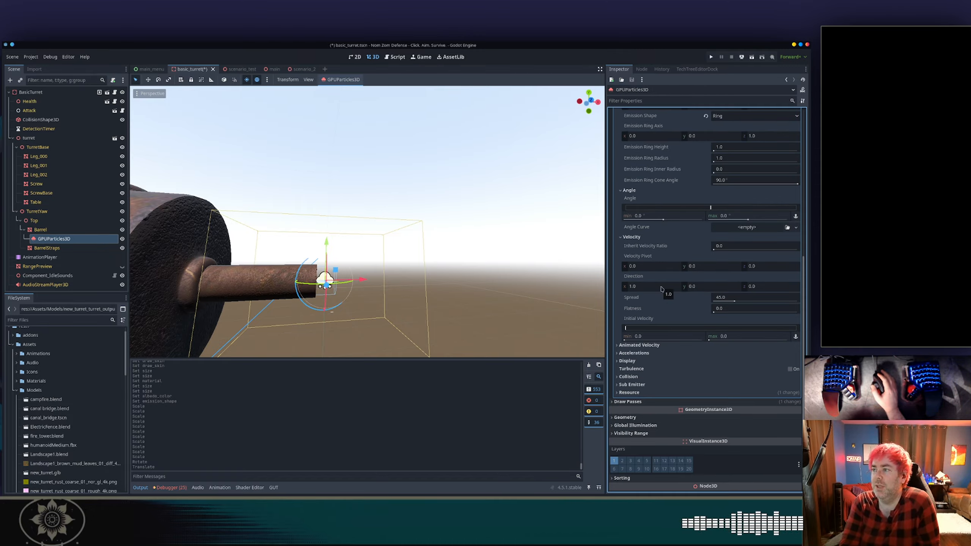
pyautogui.click(593, 102)
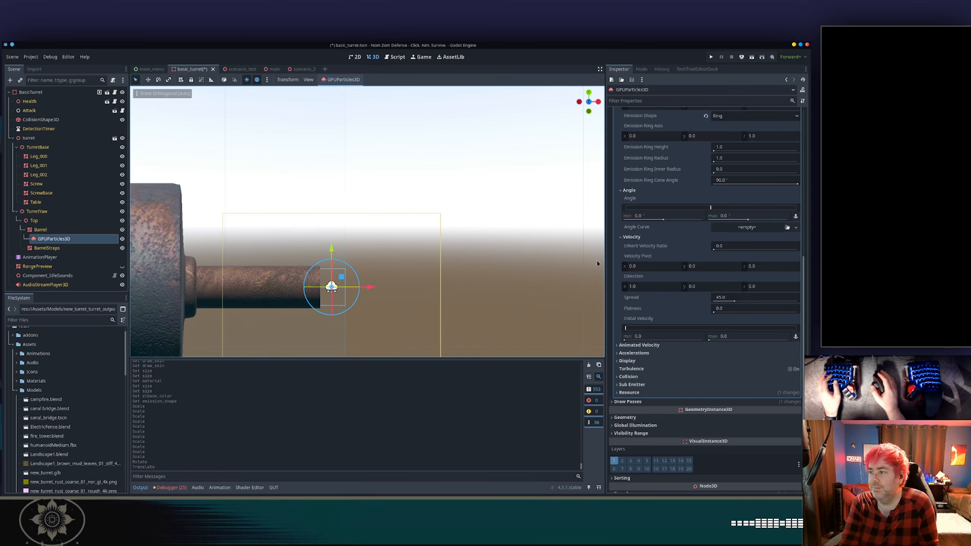
pyautogui.moveTo(640, 253)
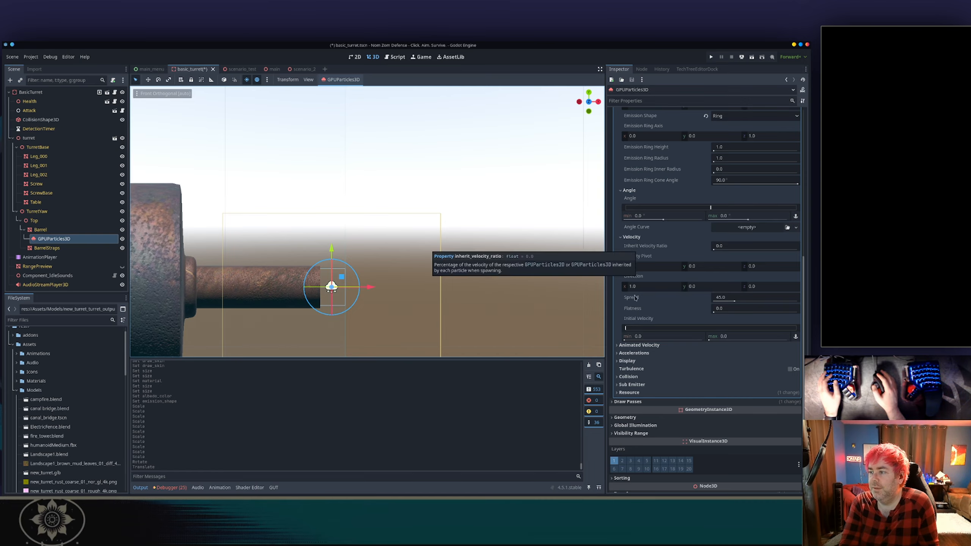
pyautogui.click(639, 345)
pyautogui.click(641, 353)
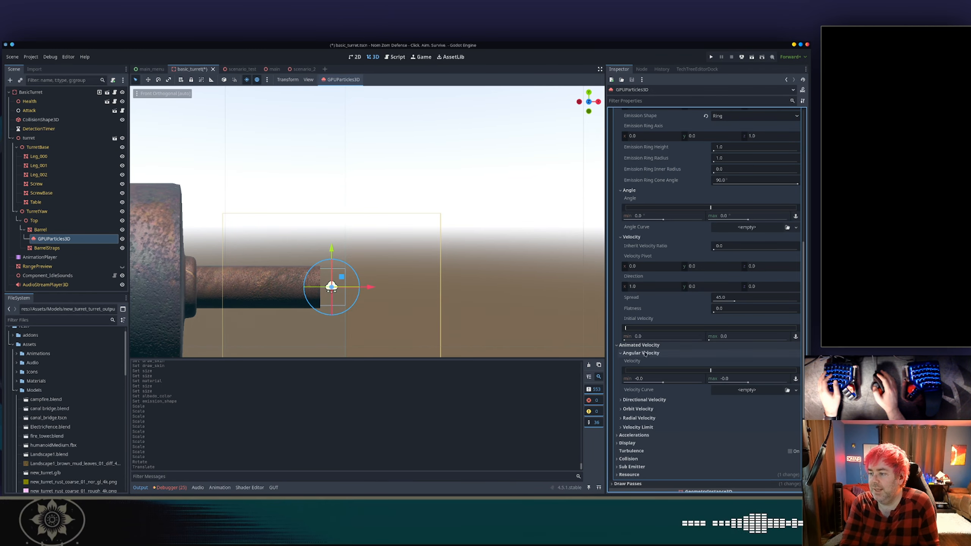
pyautogui.scroll(-3, 653, 312)
pyautogui.click(650, 304)
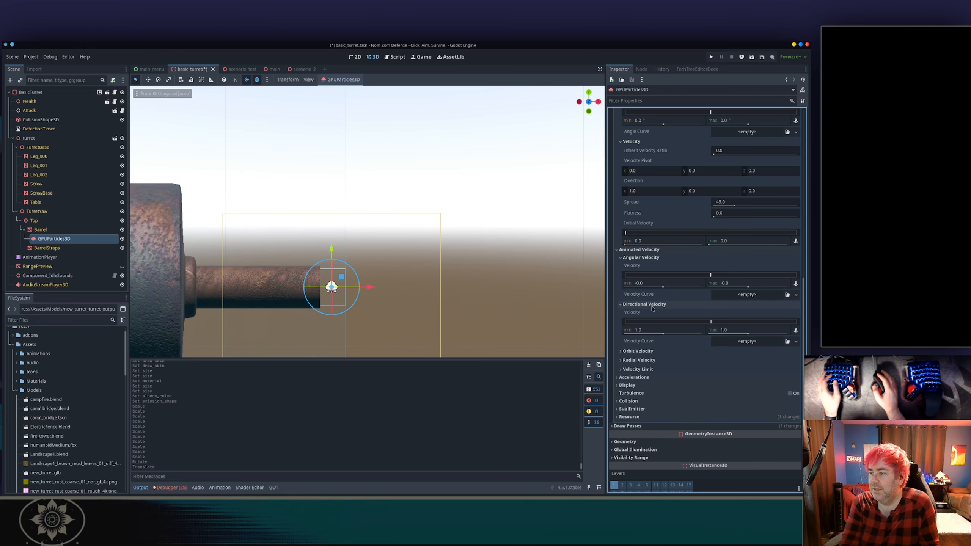
pyautogui.scroll(-2, 652, 311)
pyautogui.click(638, 304)
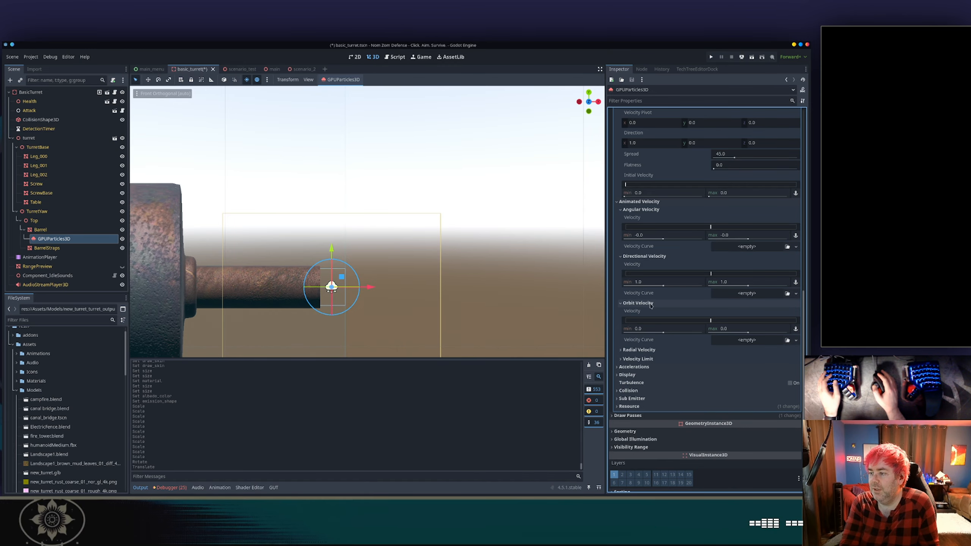
pyautogui.click(639, 350)
pyautogui.scroll(-4, 657, 329)
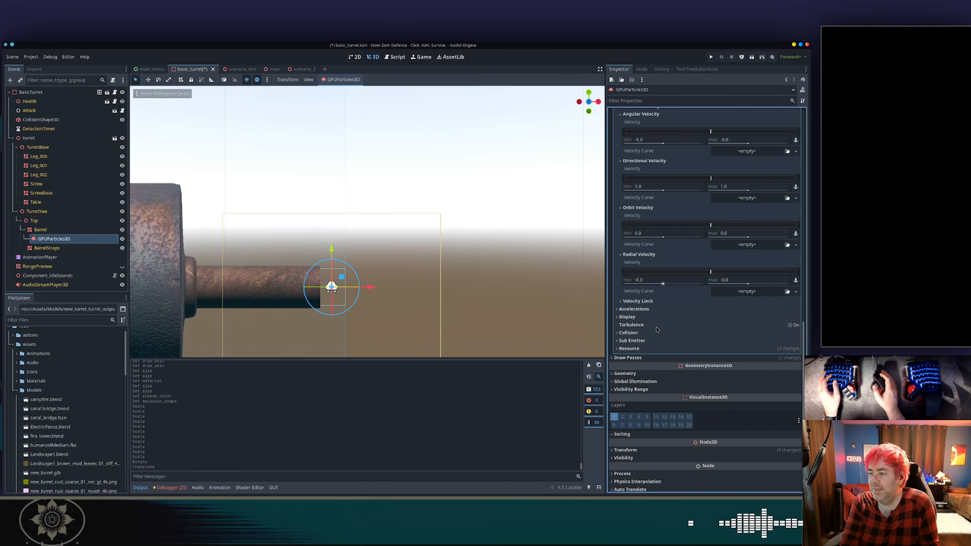
pyautogui.scroll(14, 657, 329)
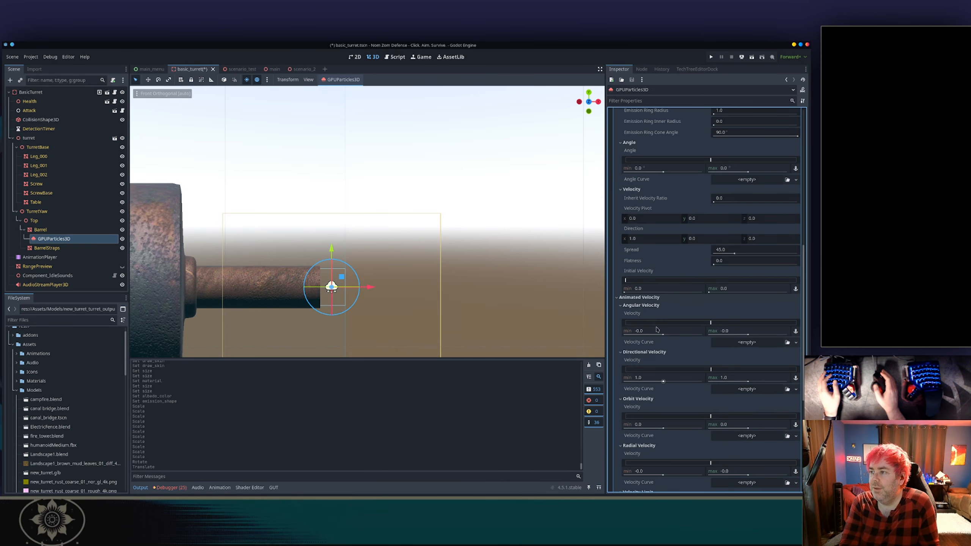
pyautogui.scroll(4, 657, 329)
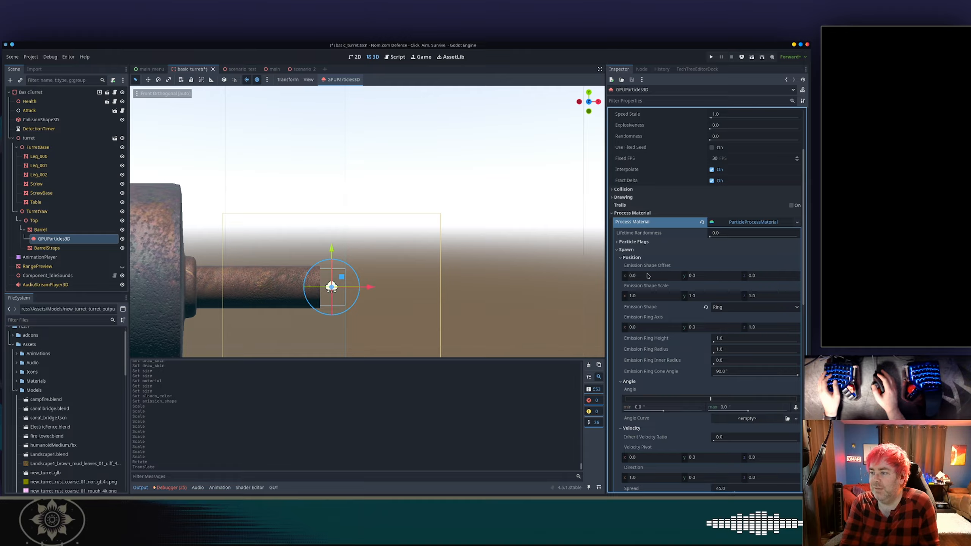
pyautogui.scroll(-2, 702, 267)
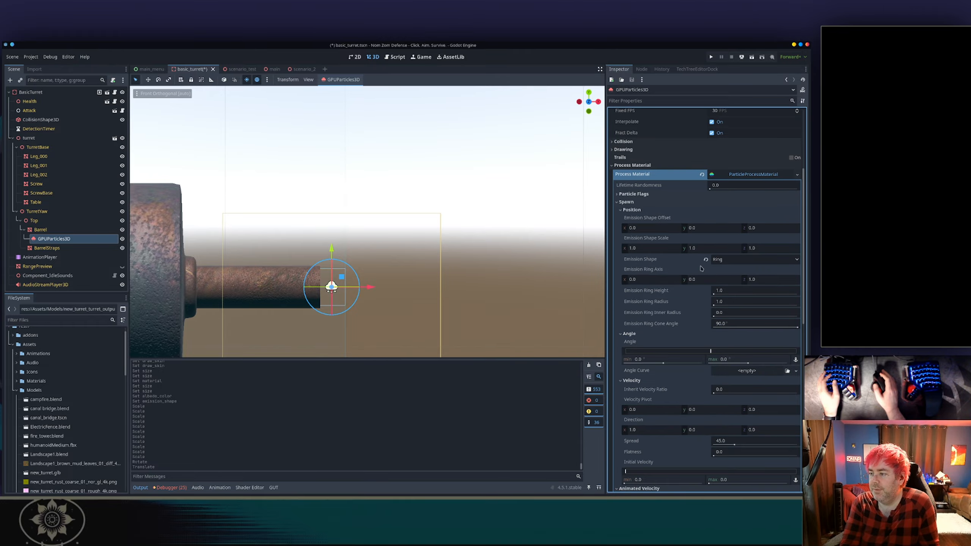
pyautogui.scroll(-3, 466, 281)
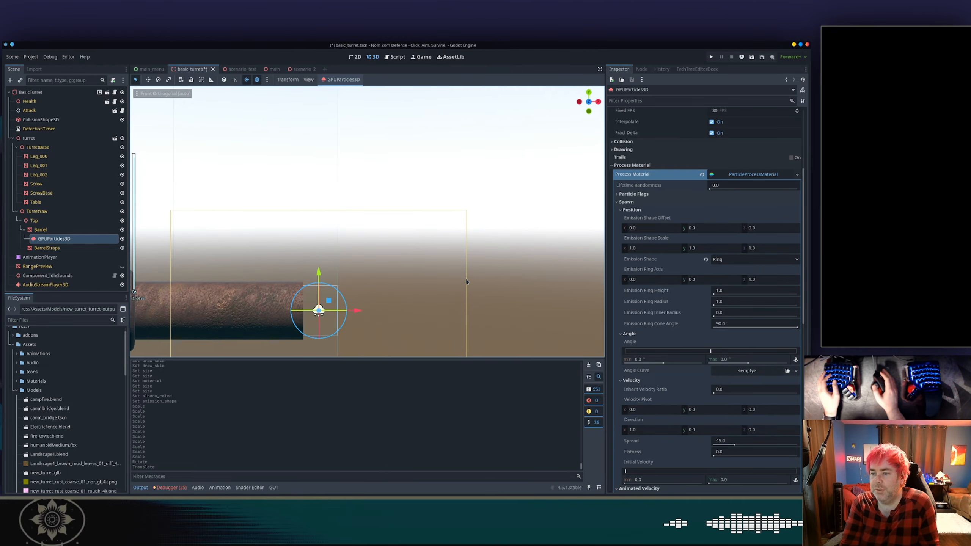
# Set the process material's gravity to 0 on the Y axis under Accelerations.
pyautogui.moveTo(466, 282); pyautogui.dragTo(411, 274, button='middle')
pyautogui.keyDown('shift'); pyautogui.moveTo(411, 274); pyautogui.dragTo(356, 209, button='middle'); pyautogui.keyUp('shift')
pyautogui.scroll(-2, 338, 231)
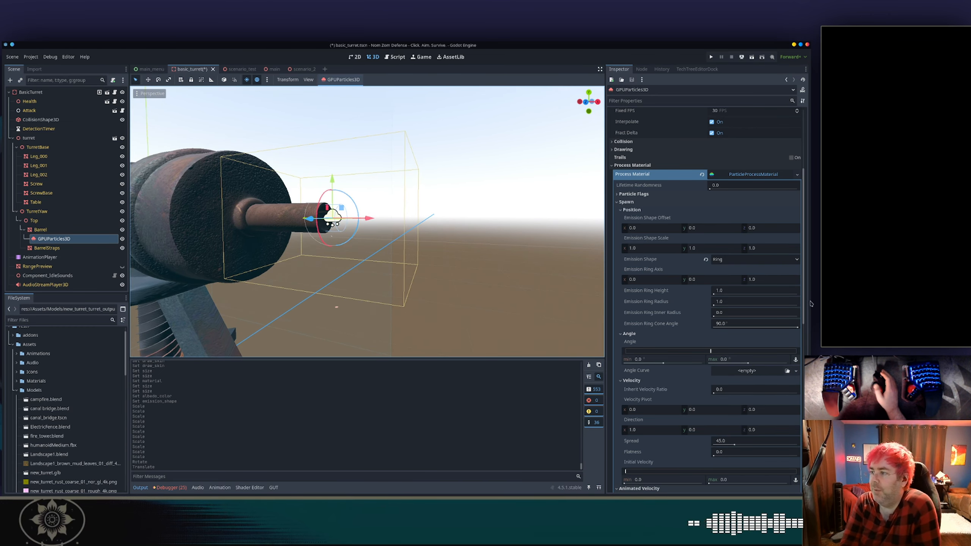
pyautogui.scroll(5, 632, 174)
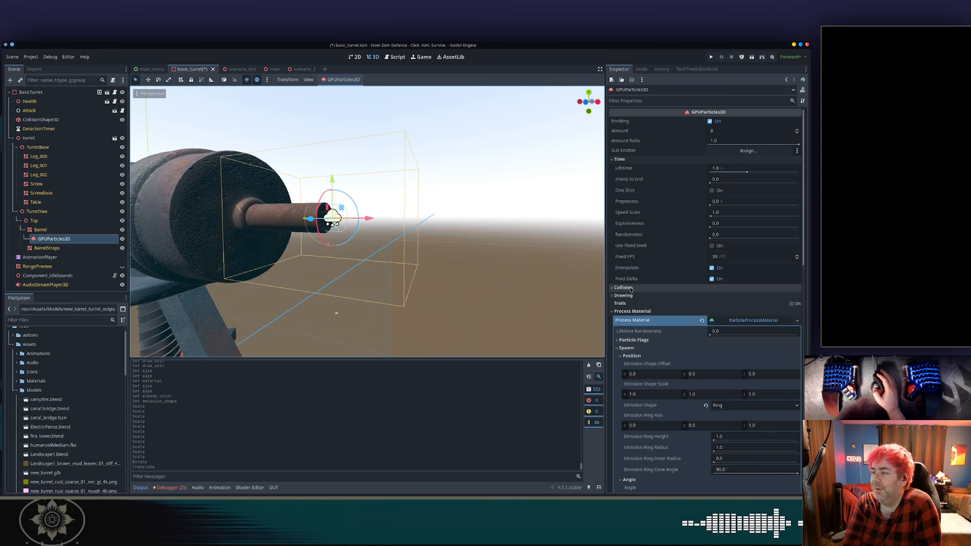
pyautogui.scroll(-3, 640, 302)
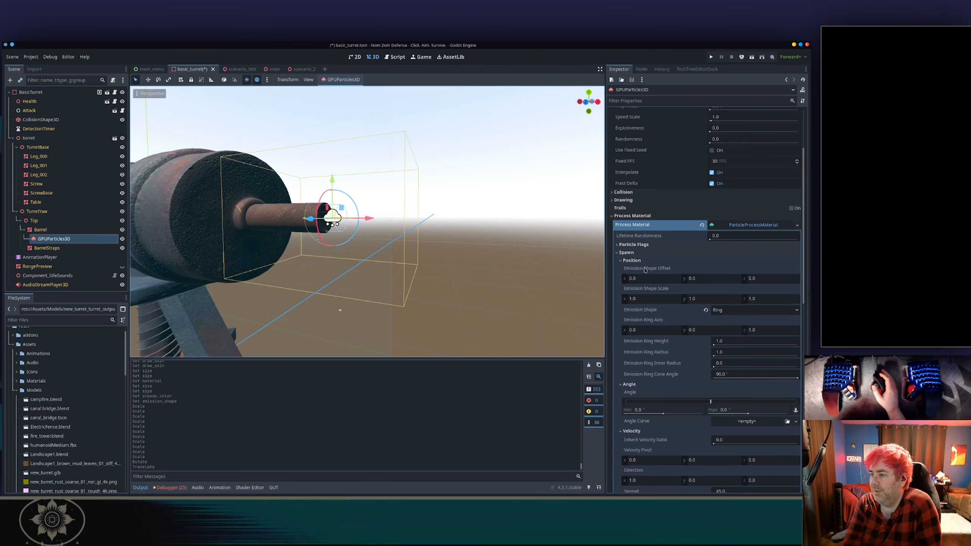
pyautogui.scroll(-3, 676, 286)
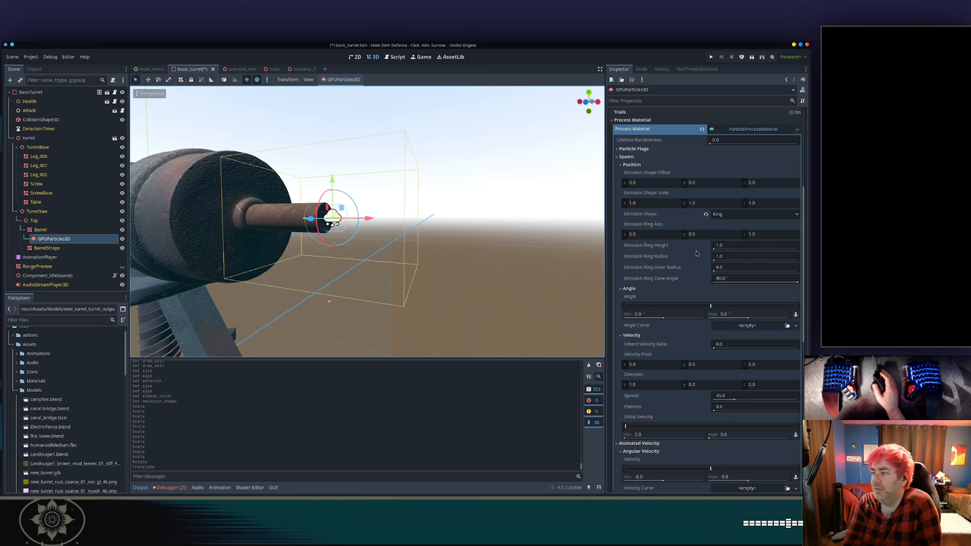
pyautogui.scroll(-3, 678, 263)
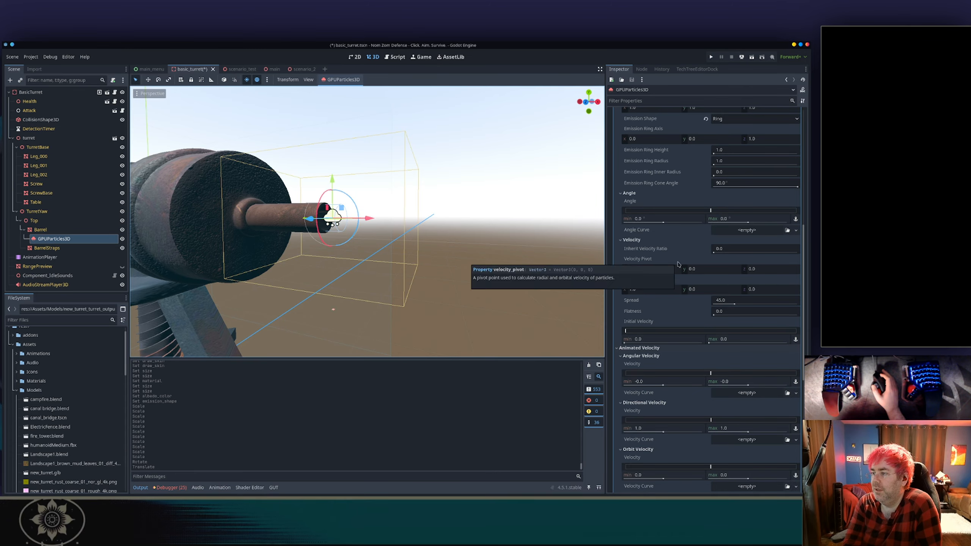
pyautogui.scroll(-1, 618, 327)
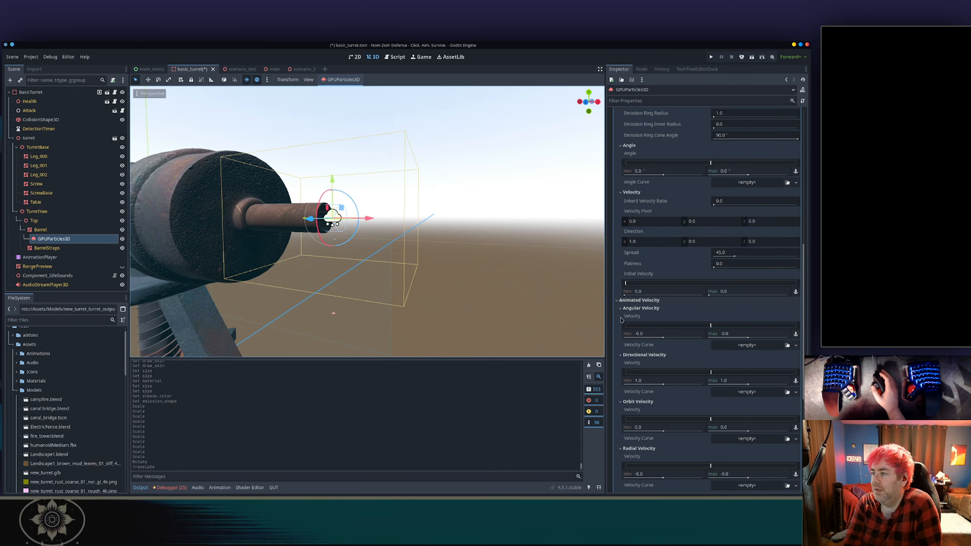
pyautogui.scroll(-1, 620, 320)
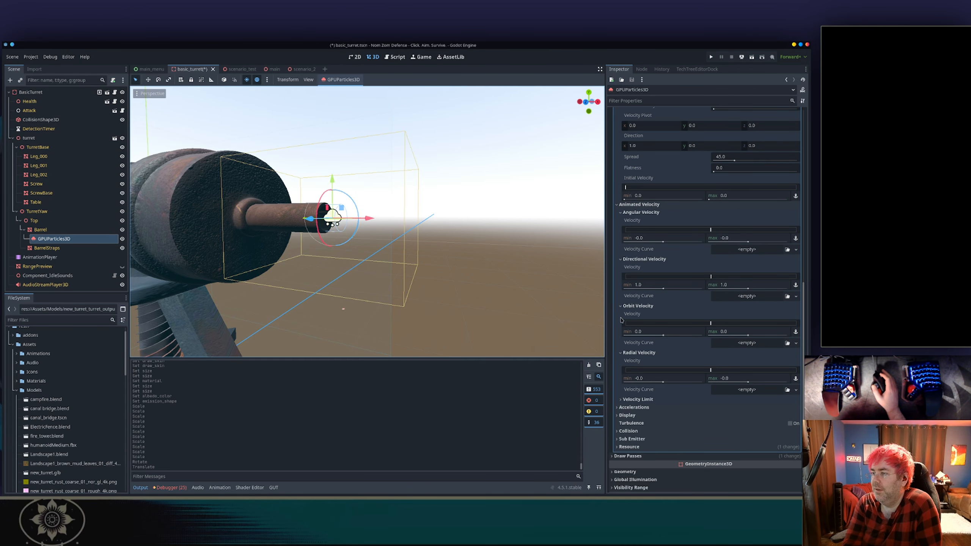
pyautogui.scroll(-3, 621, 320)
pyautogui.scroll(-3, 621, 320)
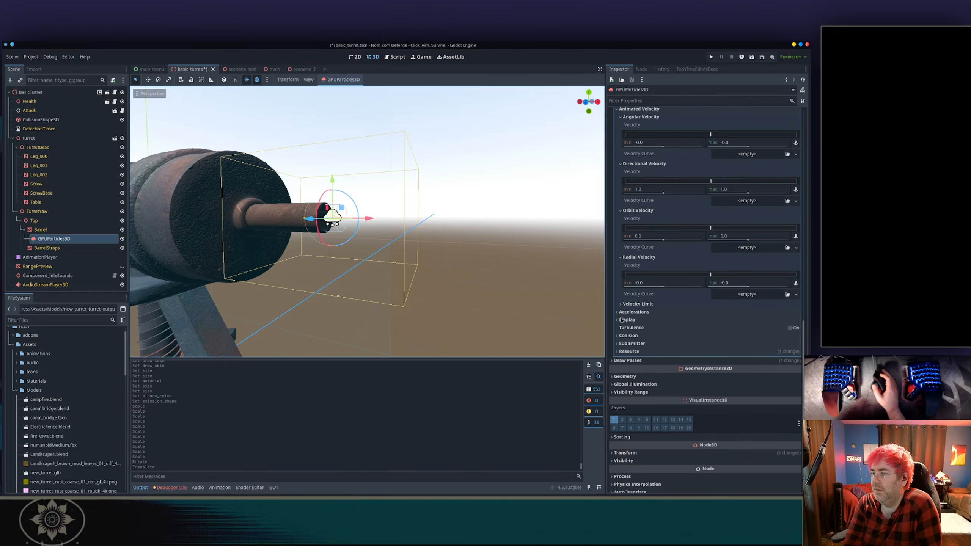
pyautogui.click(632, 312)
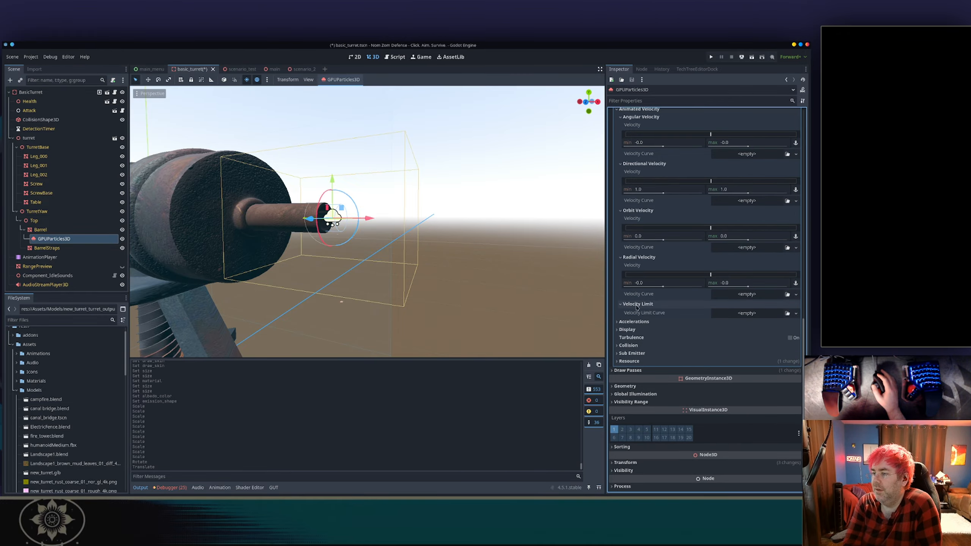
pyautogui.click(630, 319)
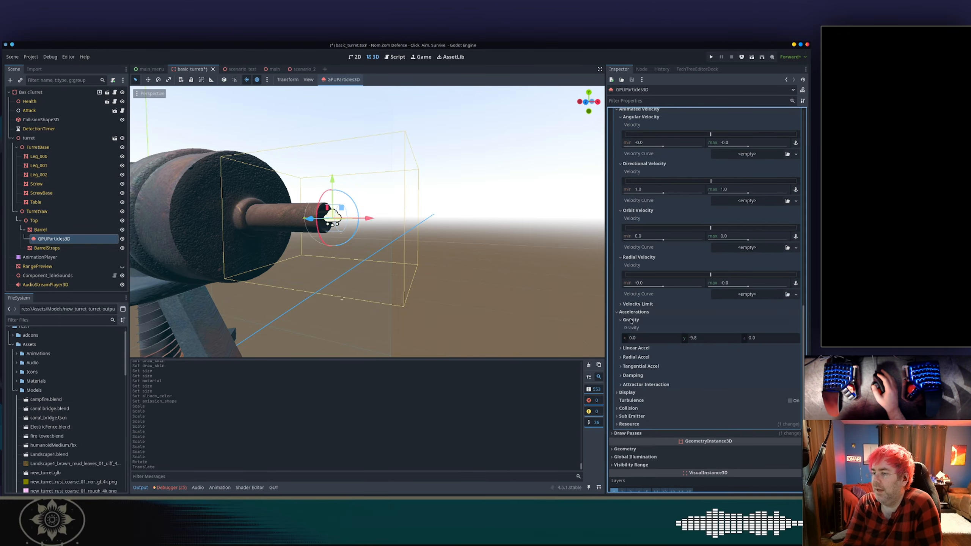
pyautogui.click(704, 339)
pyautogui.write('0')
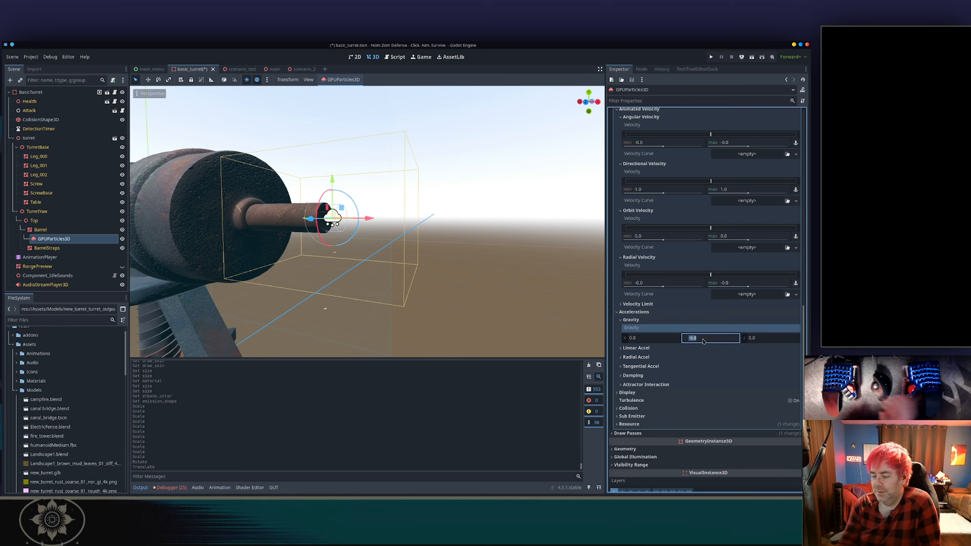
pyautogui.press('Return')
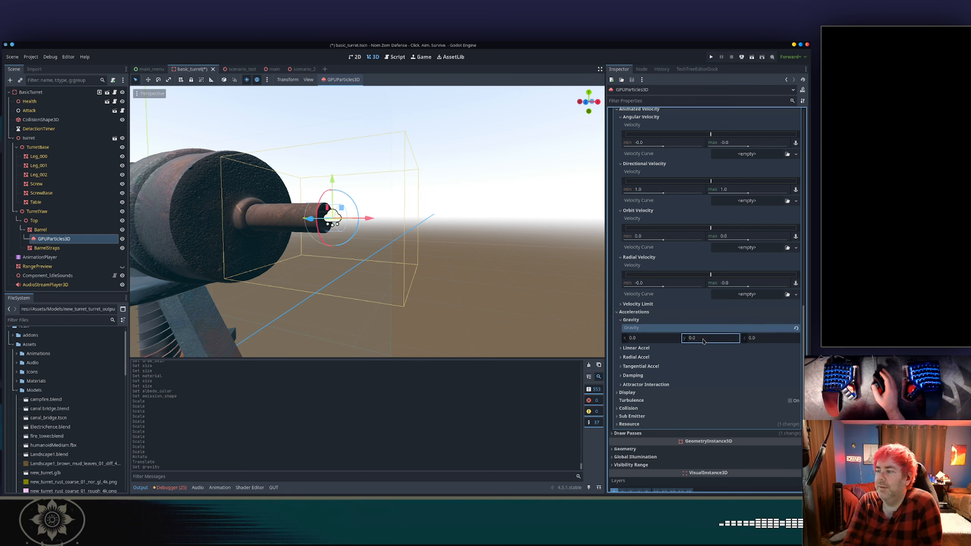
# Try adjusting the linear acceleration range, then revert it to its default.
pyautogui.click(635, 320)
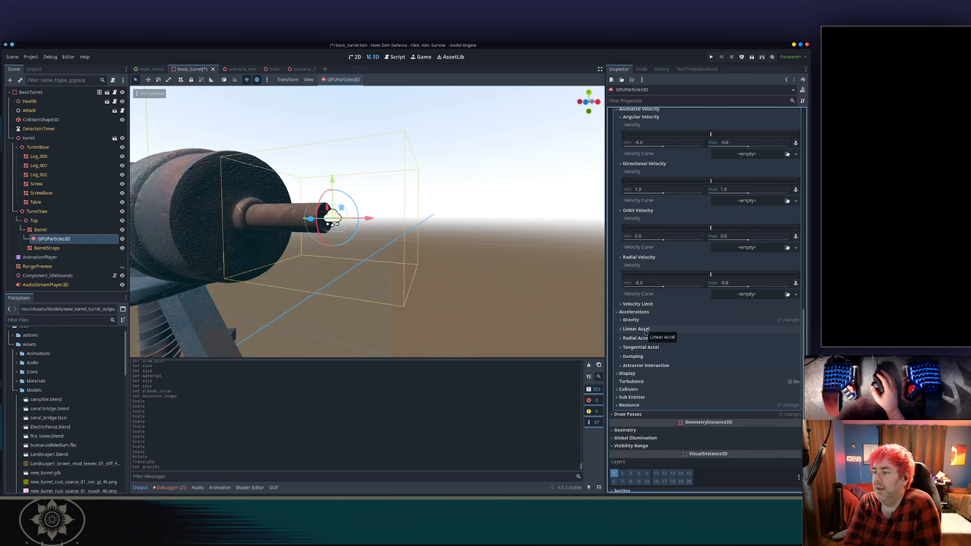
pyautogui.click(645, 329)
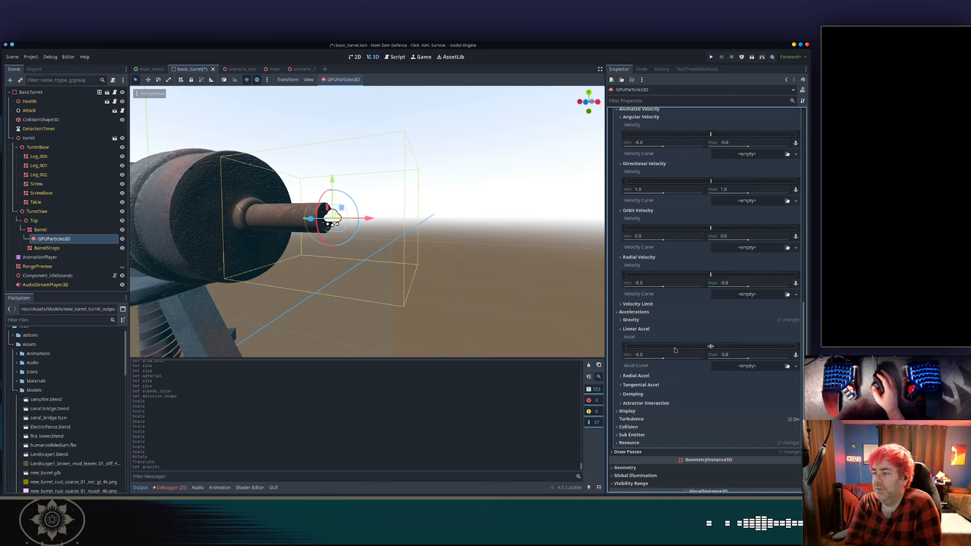
pyautogui.click(712, 346)
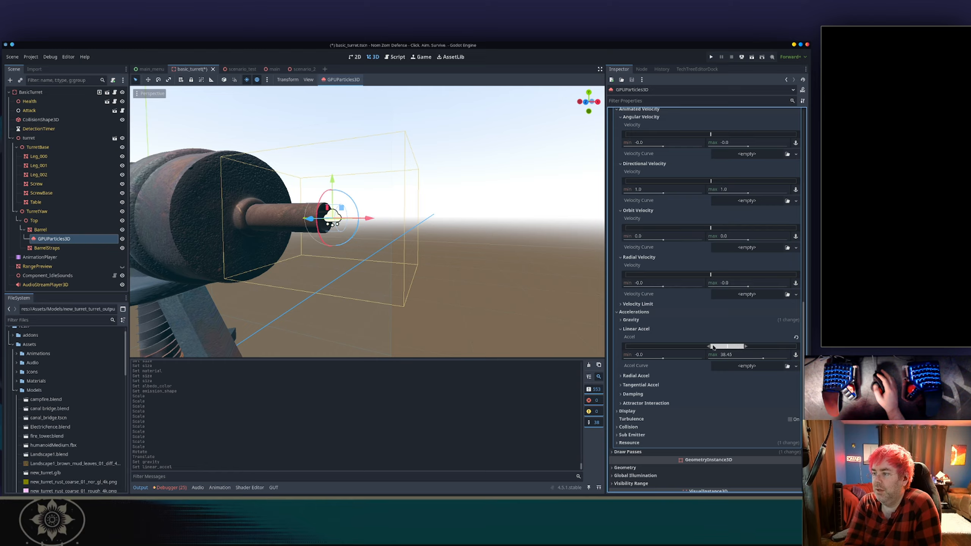
pyautogui.moveTo(709, 347); pyautogui.dragTo(709, 349)
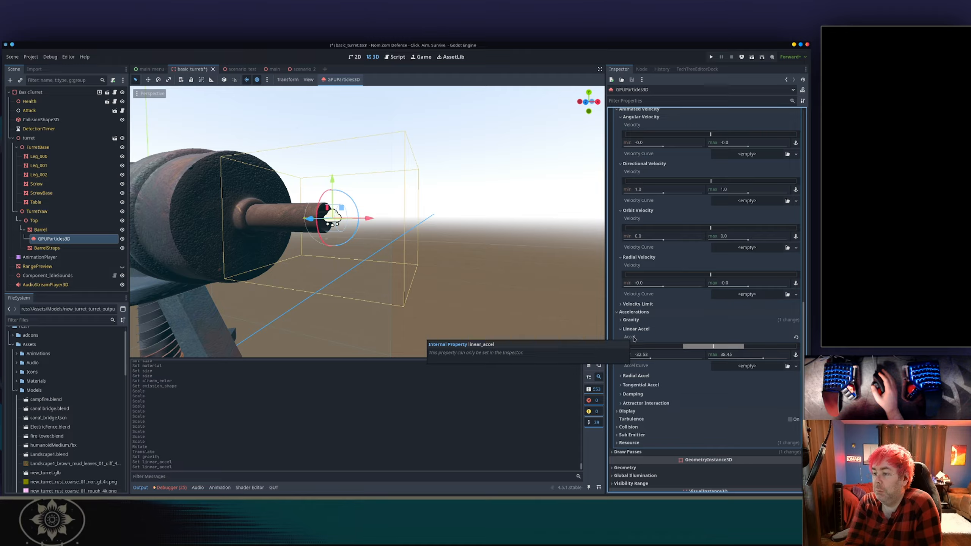
pyautogui.click(796, 337)
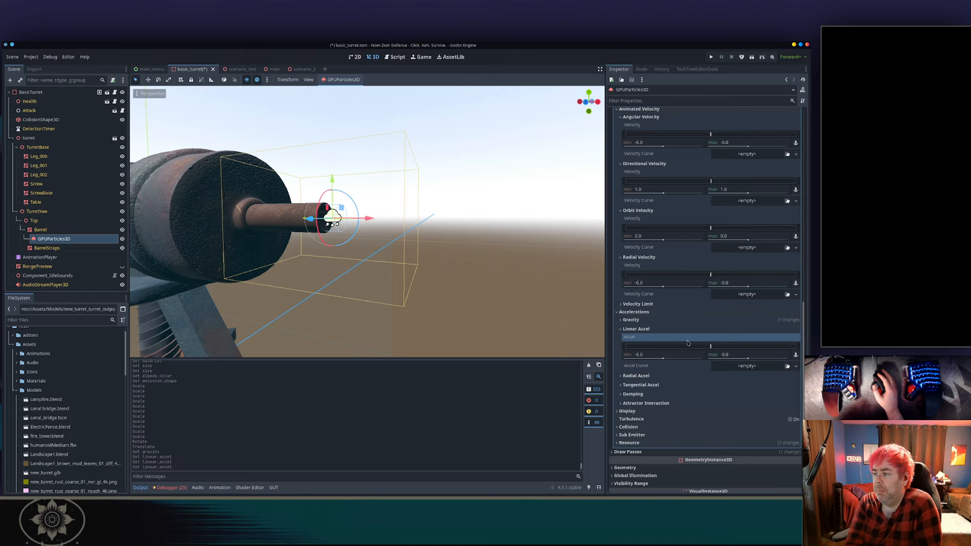
pyautogui.click(646, 329)
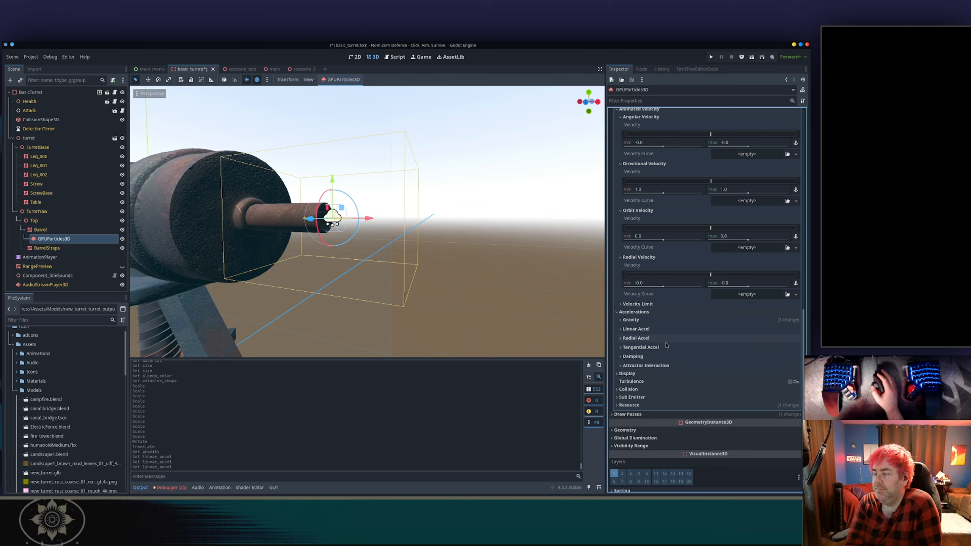
# Set the process material's Inherit Velocity Ratio to 1.0.
pyautogui.scroll(5, 669, 346)
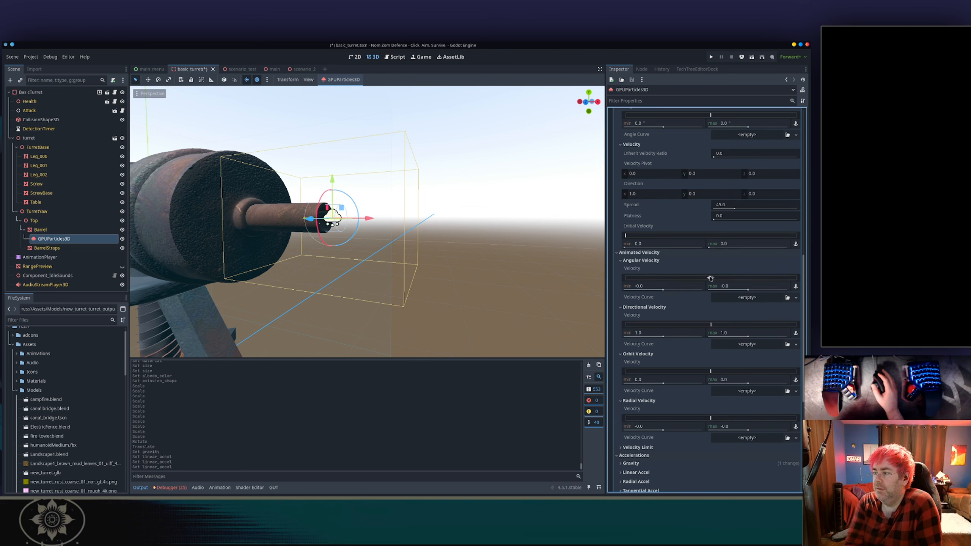
pyautogui.scroll(2, 688, 279)
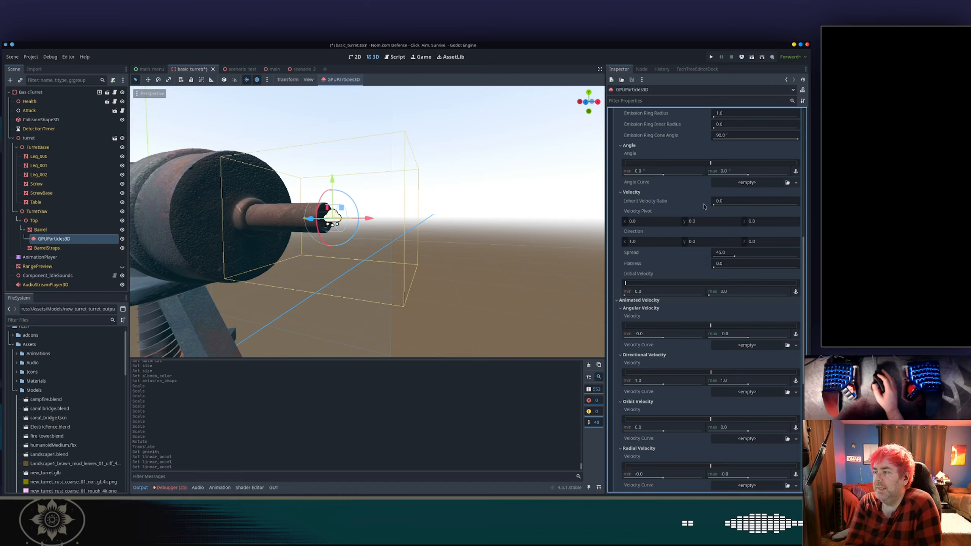
pyautogui.moveTo(714, 205); pyautogui.dragTo(720, 206)
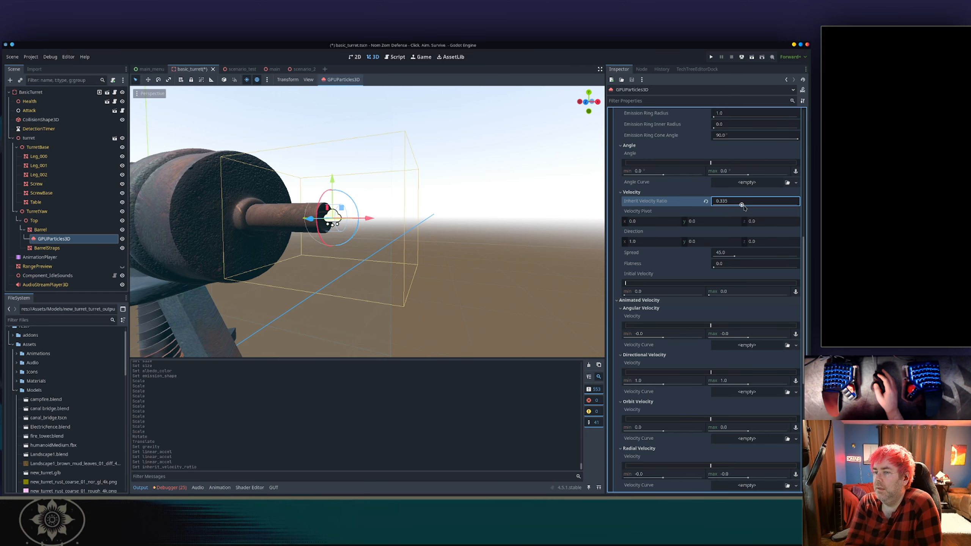
pyautogui.moveTo(741, 206); pyautogui.dragTo(798, 205)
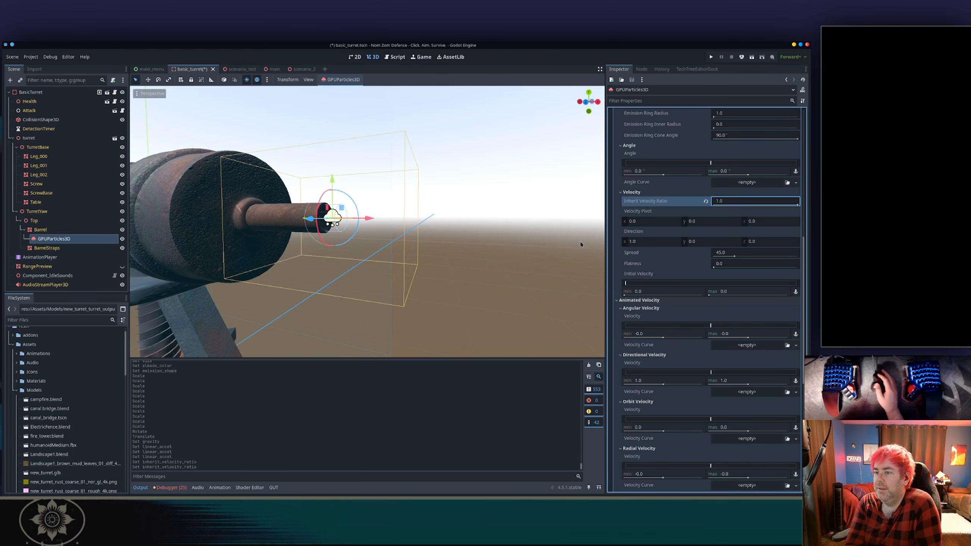
# Reset the process material's Inherit Velocity Ratio back to its default value.
pyautogui.scroll(5, 367, 244)
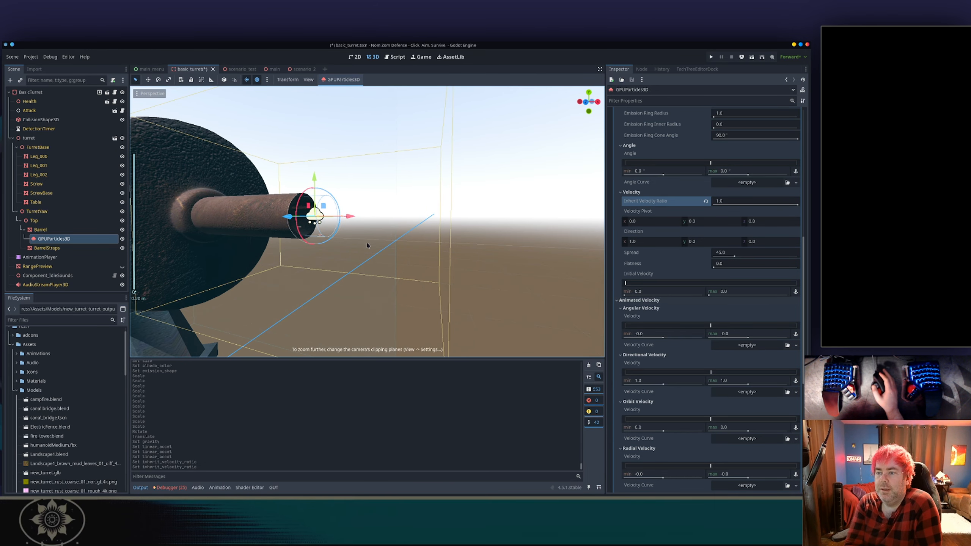
pyautogui.moveTo(367, 245); pyautogui.dragTo(387, 275, button='middle')
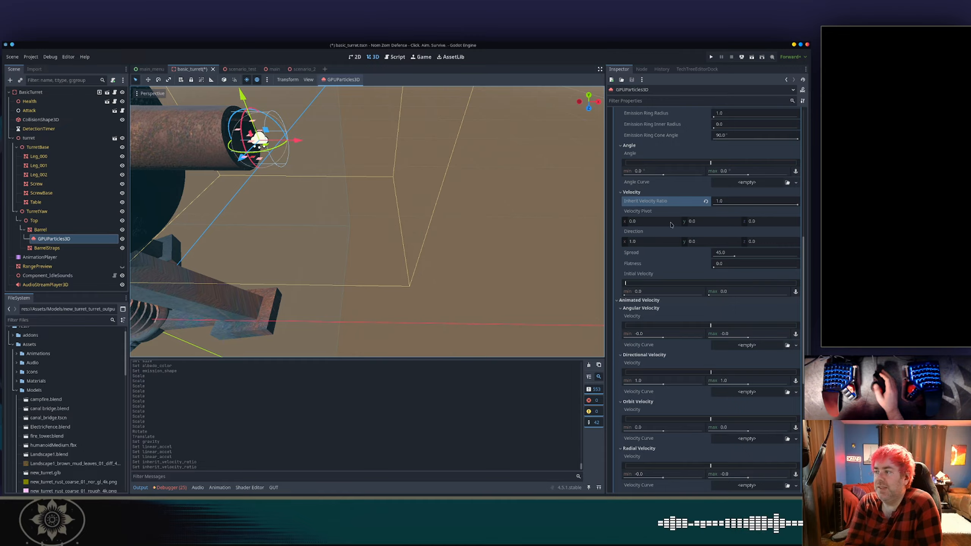
pyautogui.click(705, 202)
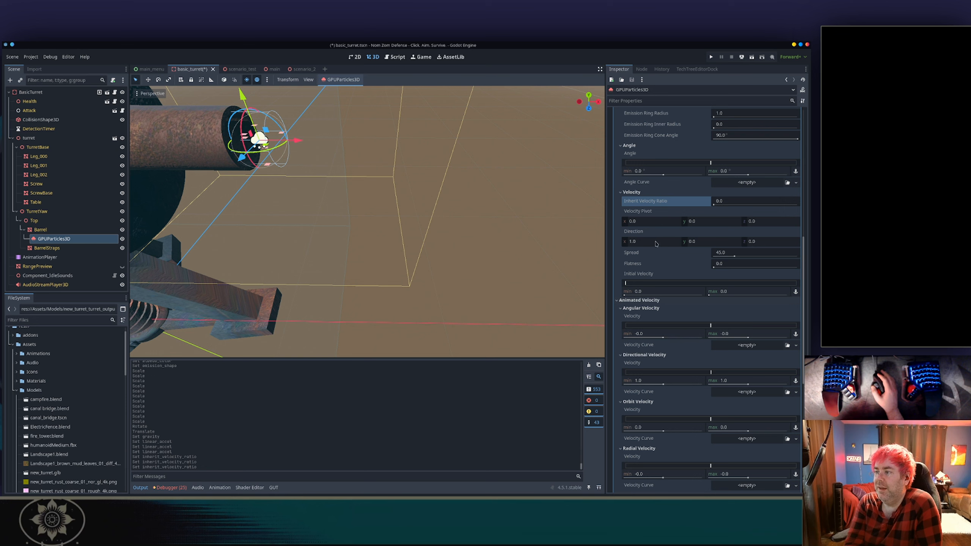
# Try changing the velocity direction's X value, then set it back to 1.
pyautogui.moveTo(656, 243); pyautogui.dragTo(661, 243)
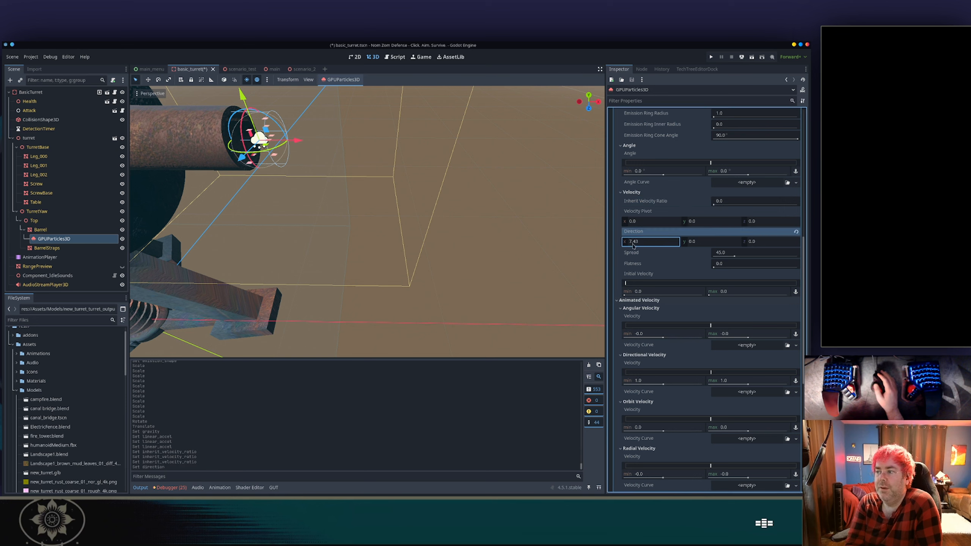
pyautogui.click(652, 241)
pyautogui.write('1')
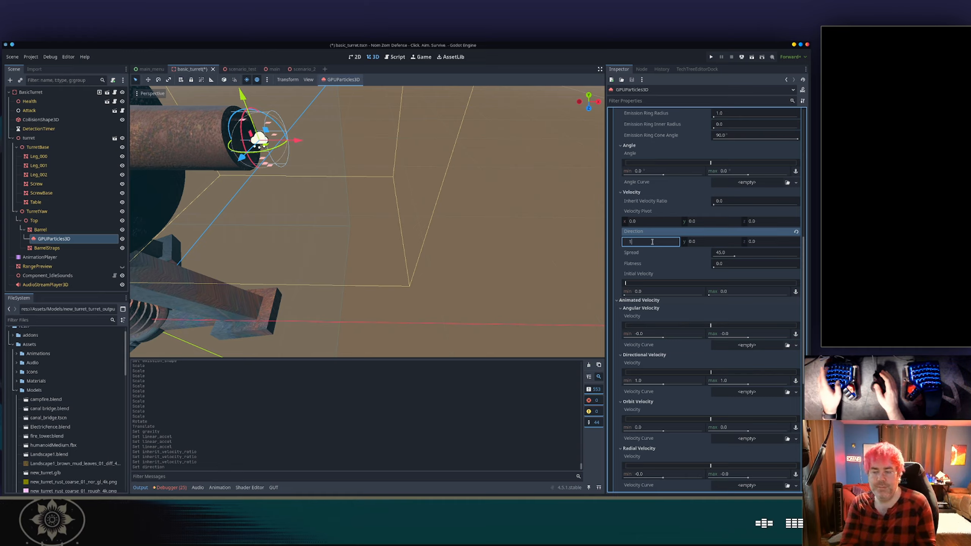
pyautogui.press('Tab')
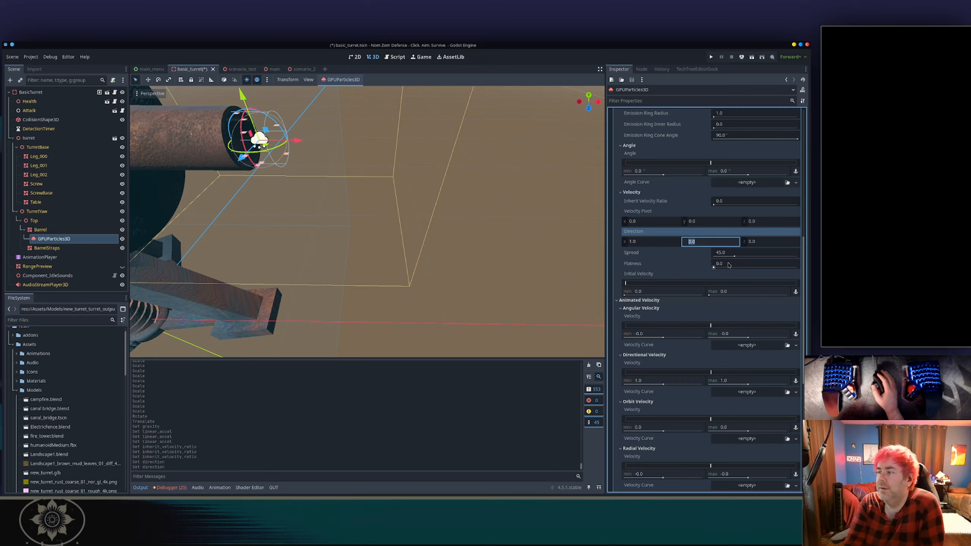
# Try widening the spread and raising the initial velocity, then undo and revert the spread to its default.
pyautogui.moveTo(734, 256); pyautogui.dragTo(783, 256)
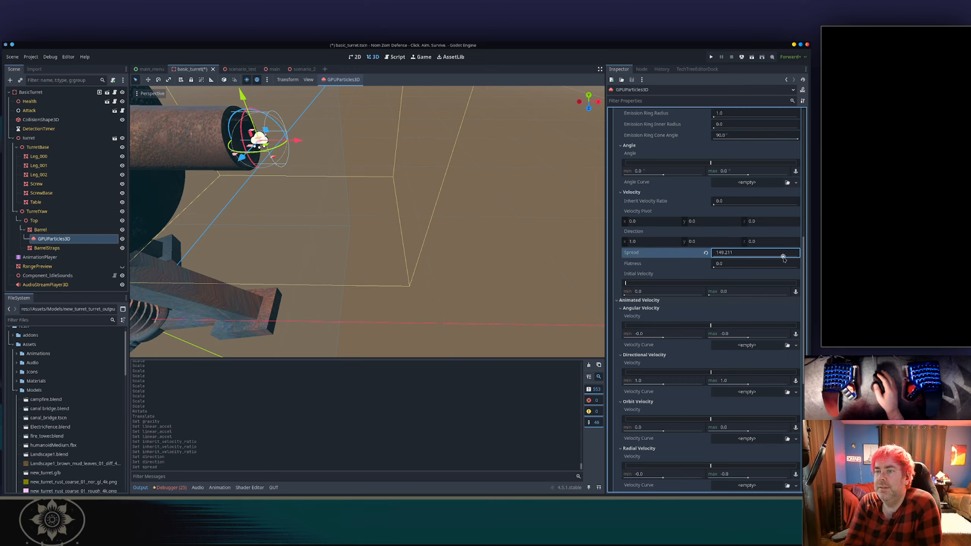
pyautogui.click(712, 253)
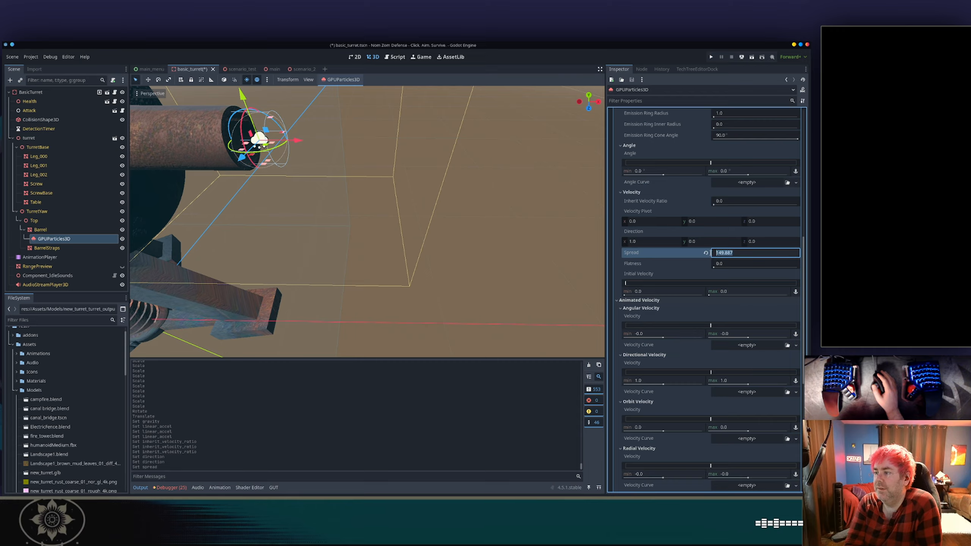
pyautogui.moveTo(667, 284); pyautogui.dragTo(695, 284)
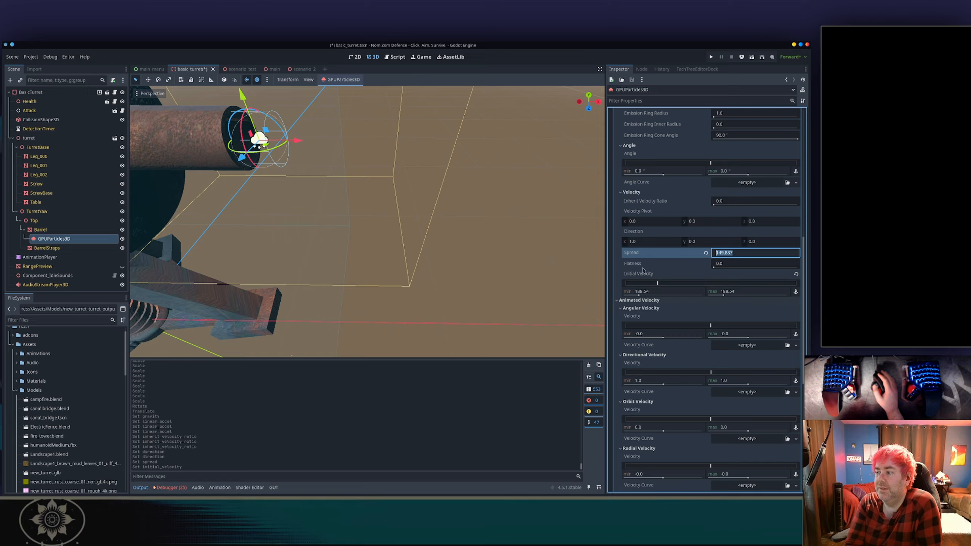
pyautogui.click(618, 264)
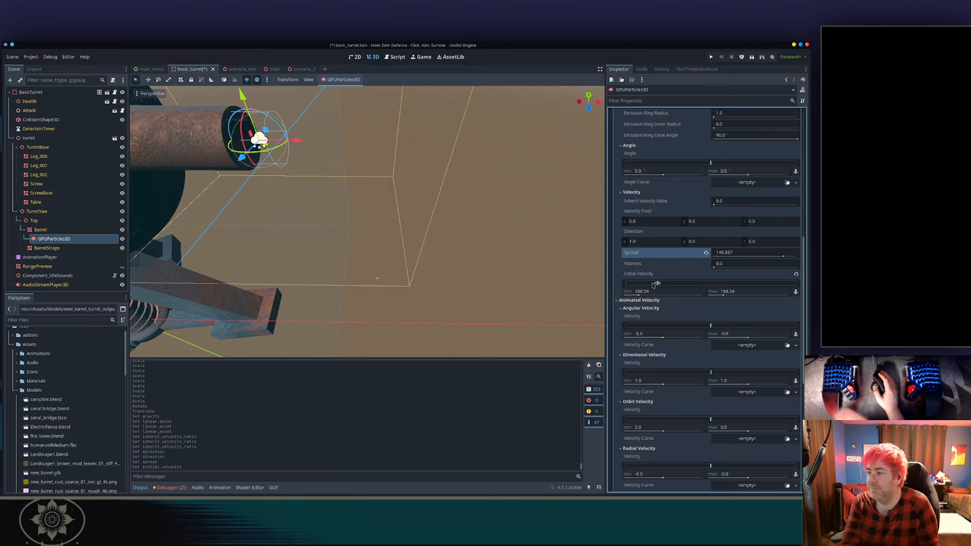
pyautogui.hotkey('ctrl', 'z')
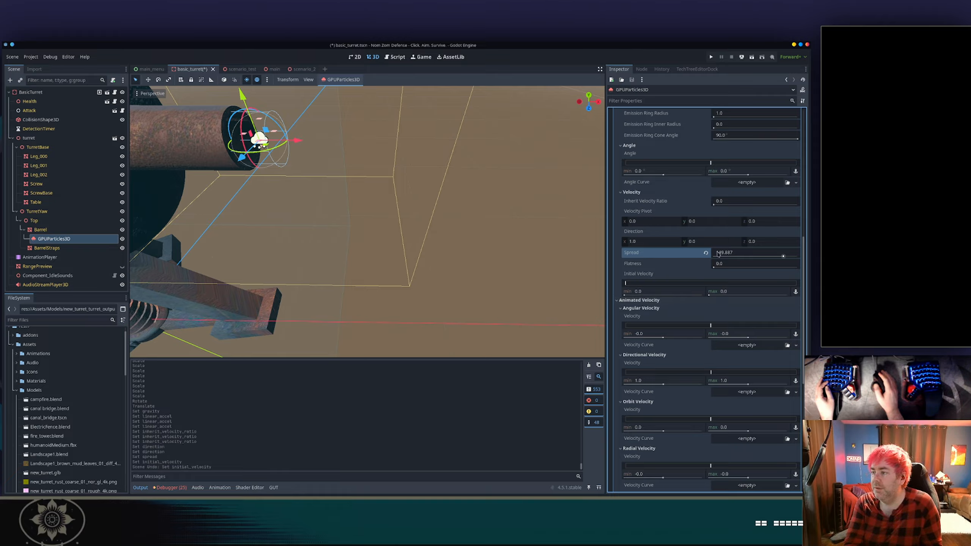
pyautogui.click(706, 253)
# Try an initial velocity range of about 56.64 to 783.76, then reset Initial Velocity to its default.
pyautogui.moveTo(652, 283); pyautogui.dragTo(657, 283)
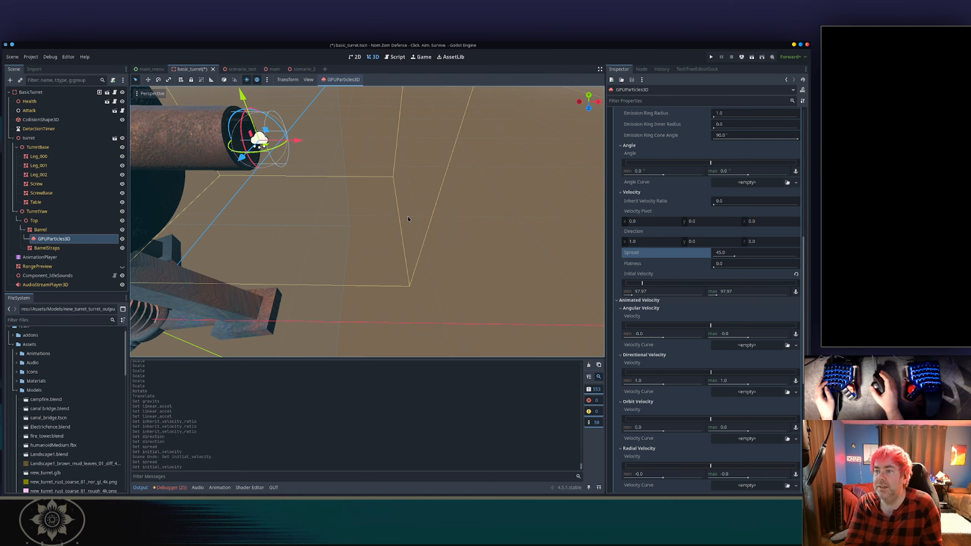
pyautogui.moveTo(405, 217); pyautogui.dragTo(368, 140, button='middle')
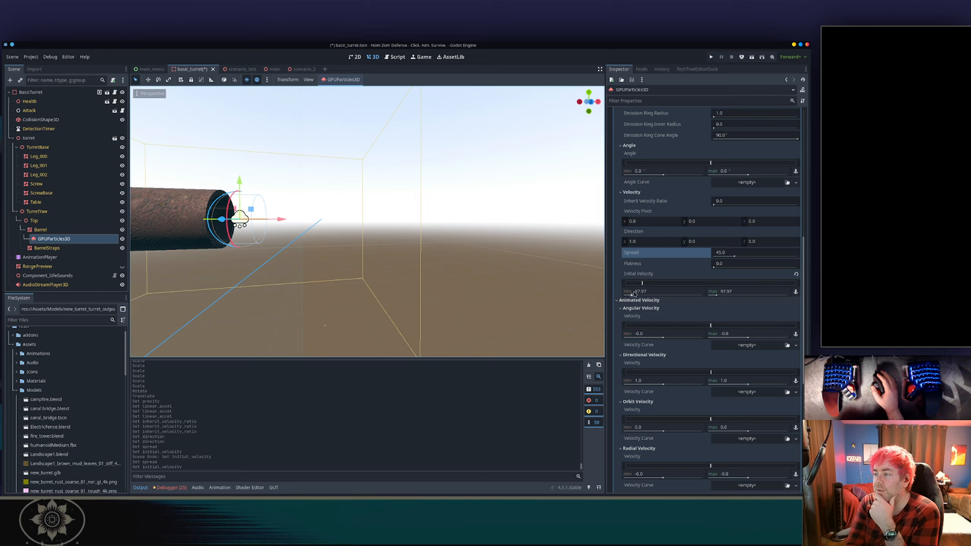
pyautogui.moveTo(632, 294); pyautogui.dragTo(628, 293)
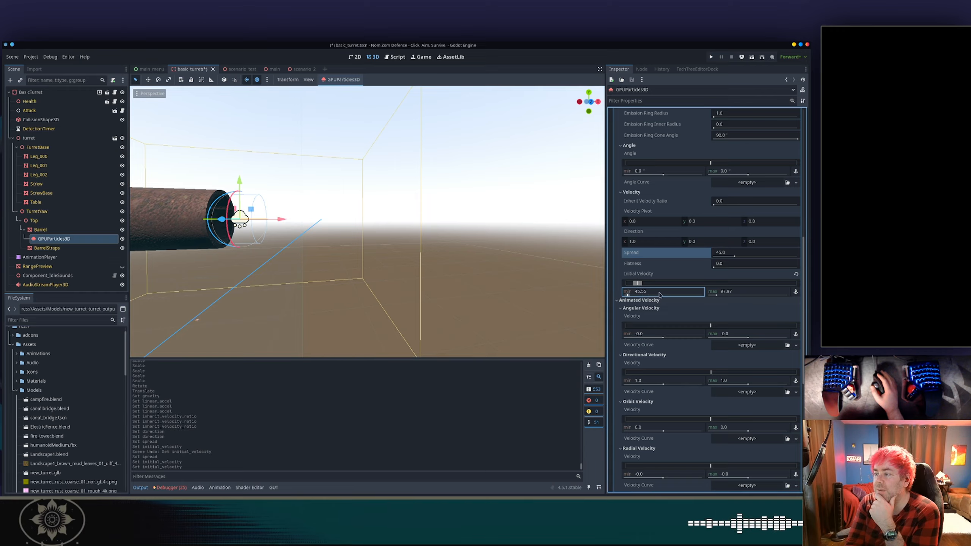
pyautogui.moveTo(717, 295); pyautogui.dragTo(770, 297)
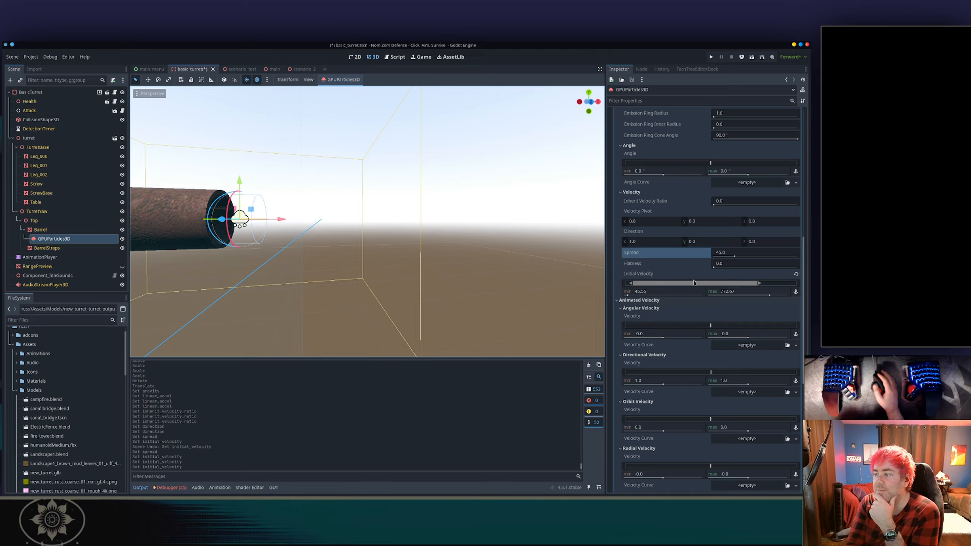
pyautogui.moveTo(694, 282); pyautogui.dragTo(698, 284)
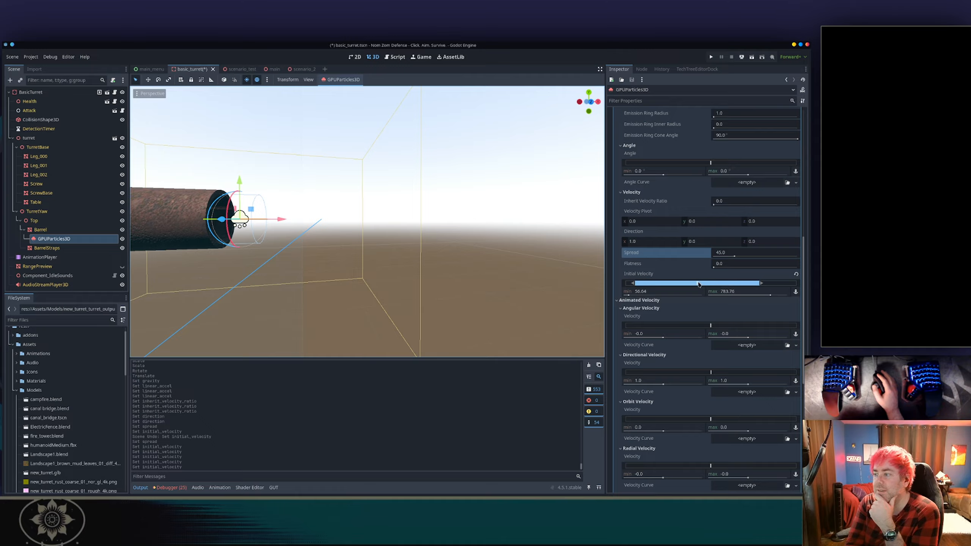
pyautogui.click(654, 300)
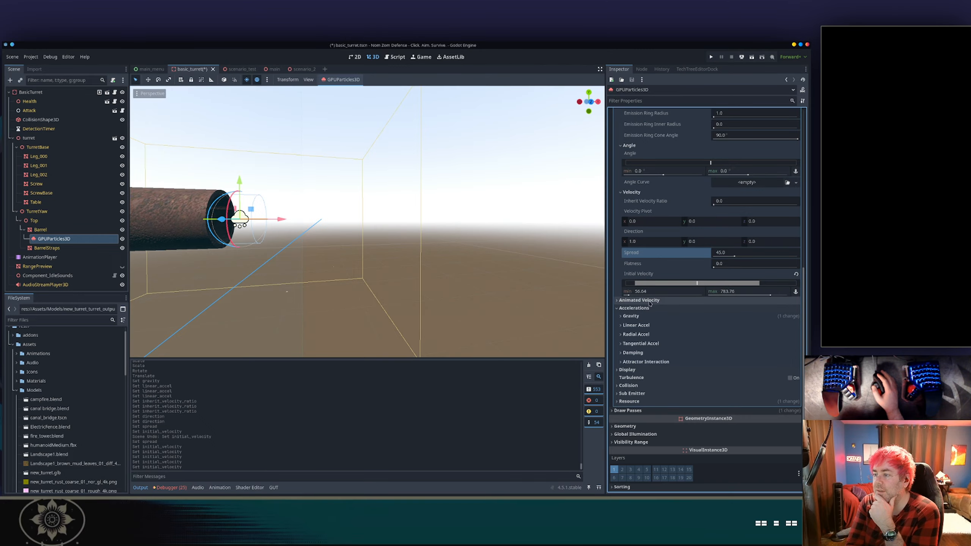
pyautogui.click(645, 326)
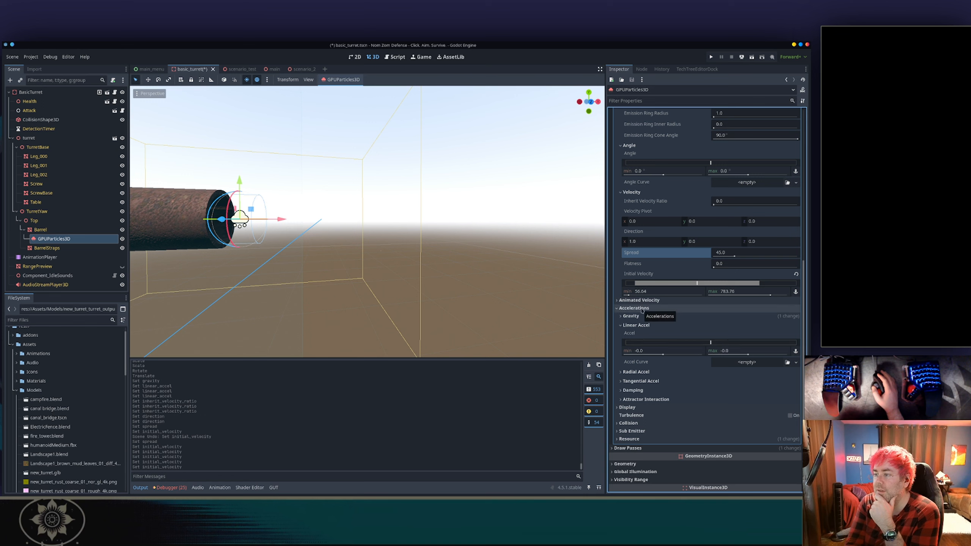
pyautogui.click(796, 275)
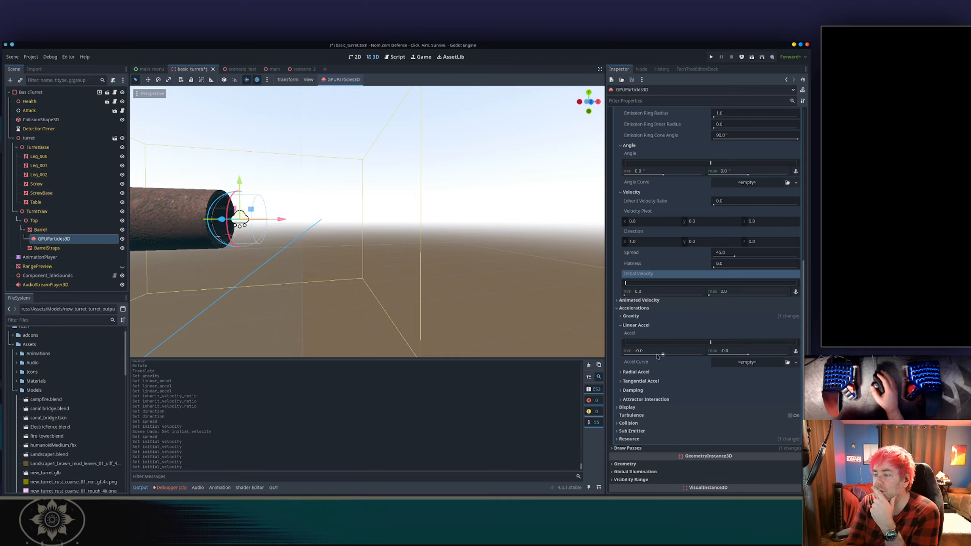
# Set the linear acceleration minimum and maximum to about 0.06.
pyautogui.moveTo(649, 355)
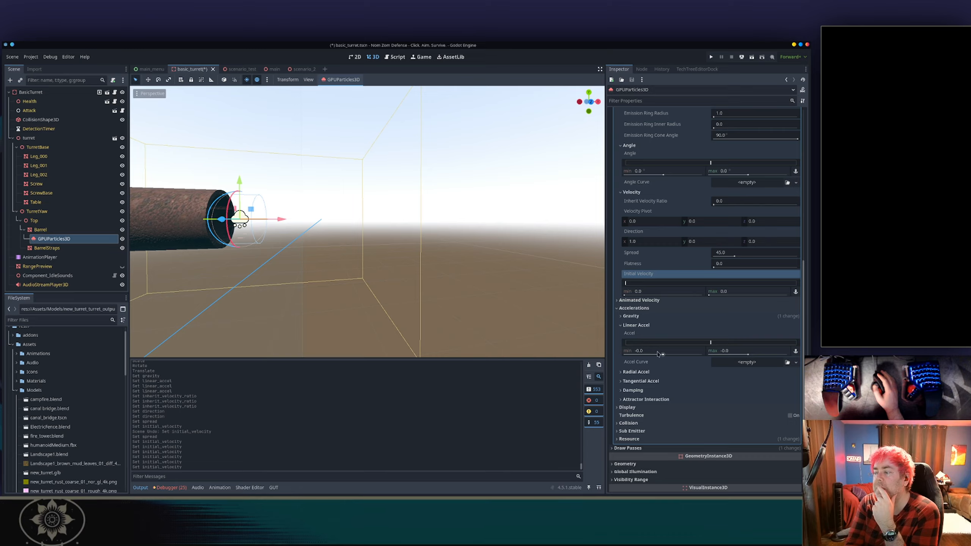
pyautogui.moveTo(663, 355); pyautogui.dragTo(666, 355)
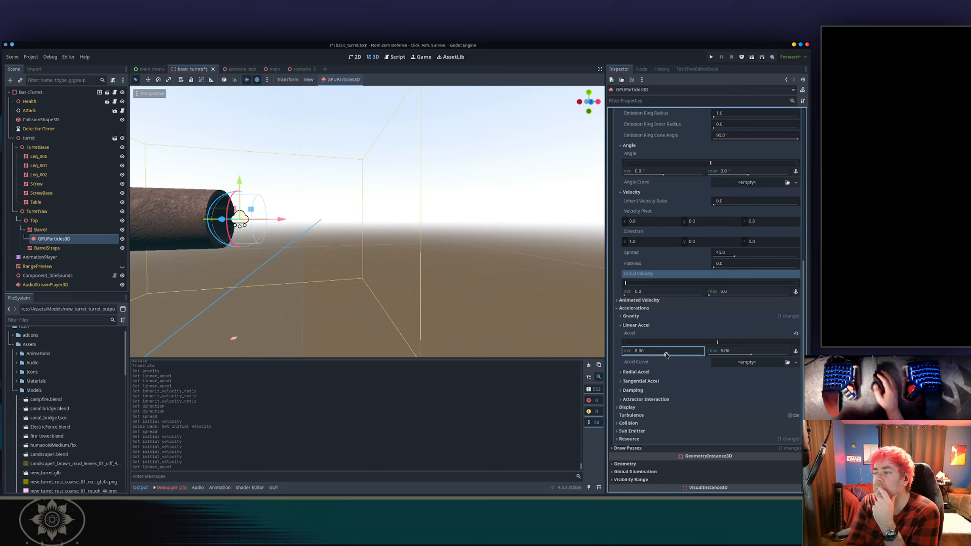
pyautogui.moveTo(726, 351); pyautogui.dragTo(732, 351)
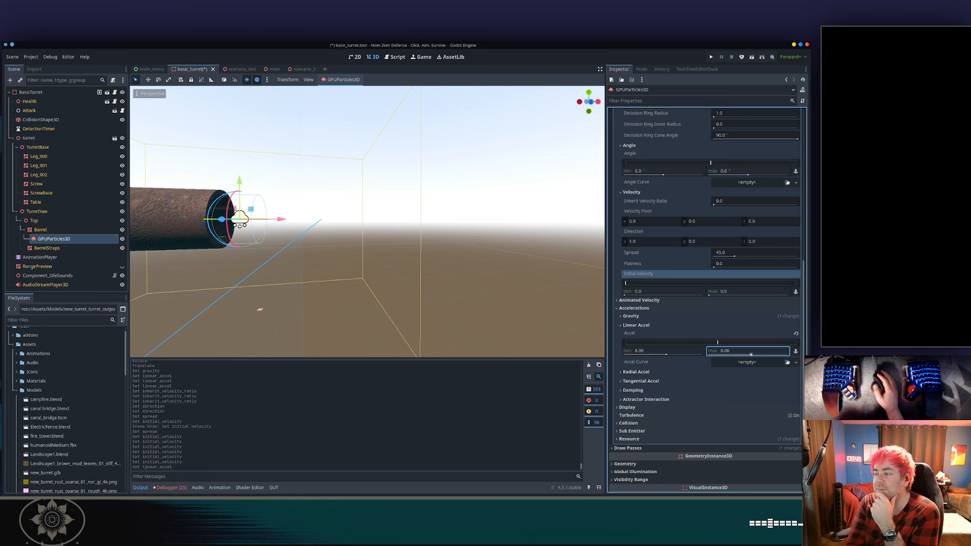
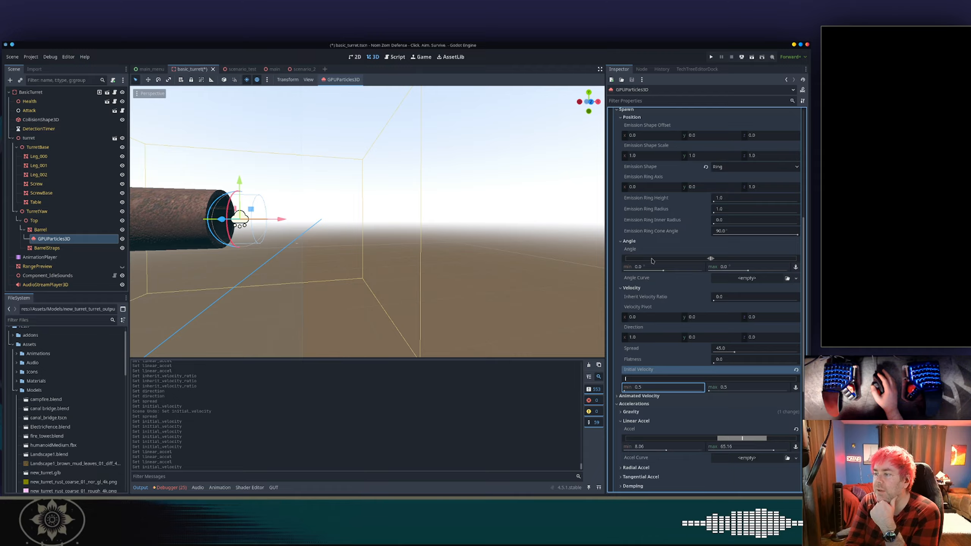
# Try dragging the particle angle range negative, then reset Angle to its default.
pyautogui.moveTo(655, 261); pyautogui.dragTo(669, 261)
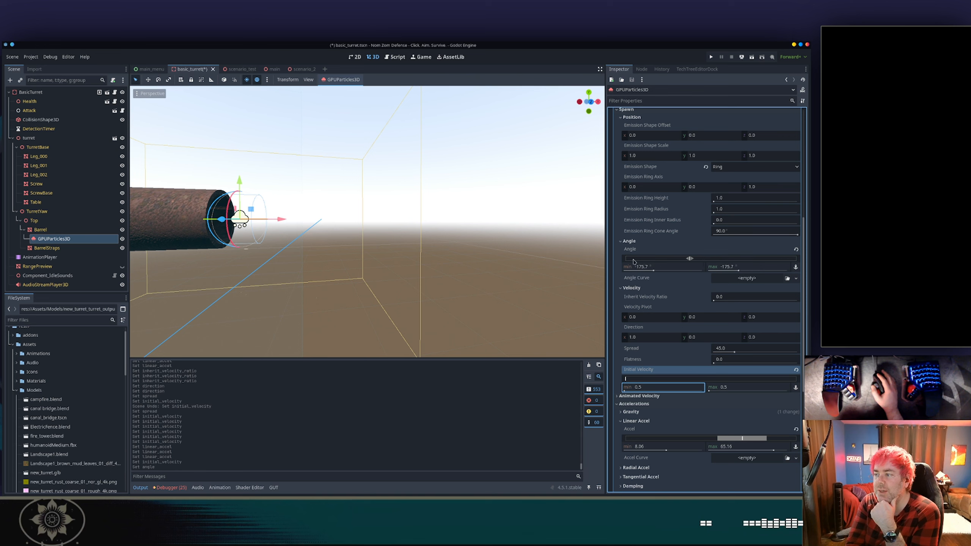
pyautogui.moveTo(634, 262); pyautogui.dragTo(601, 263)
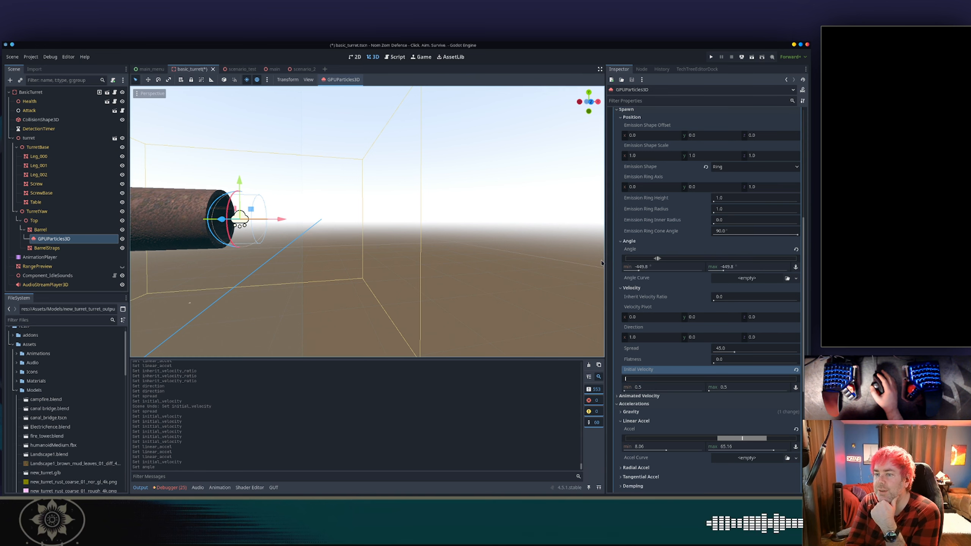
pyautogui.click(796, 250)
# Reset the linear acceleration to its default and collapse the Linear Accel section.
pyautogui.scroll(-5, 722, 291)
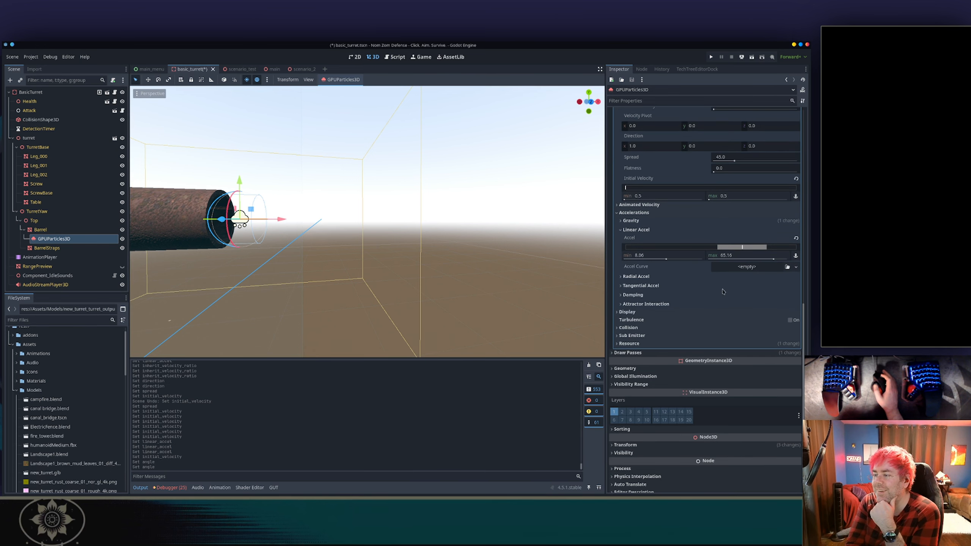
pyautogui.click(796, 238)
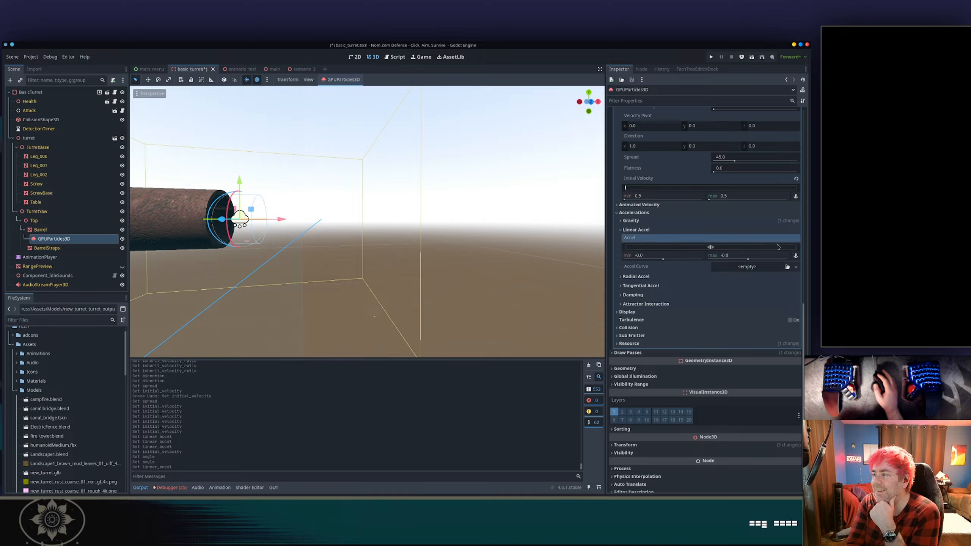
pyautogui.click(695, 231)
pyautogui.scroll(5, 707, 244)
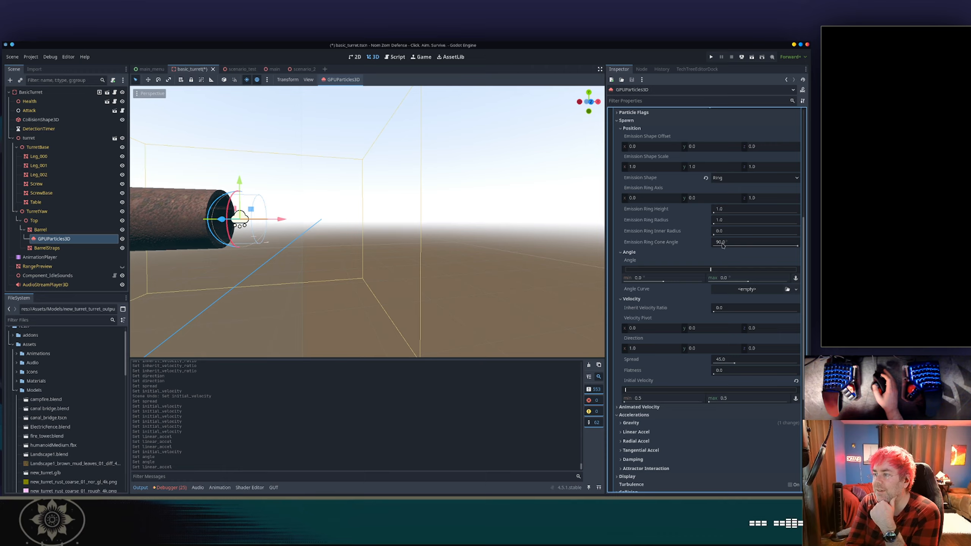
pyautogui.scroll(1, 723, 245)
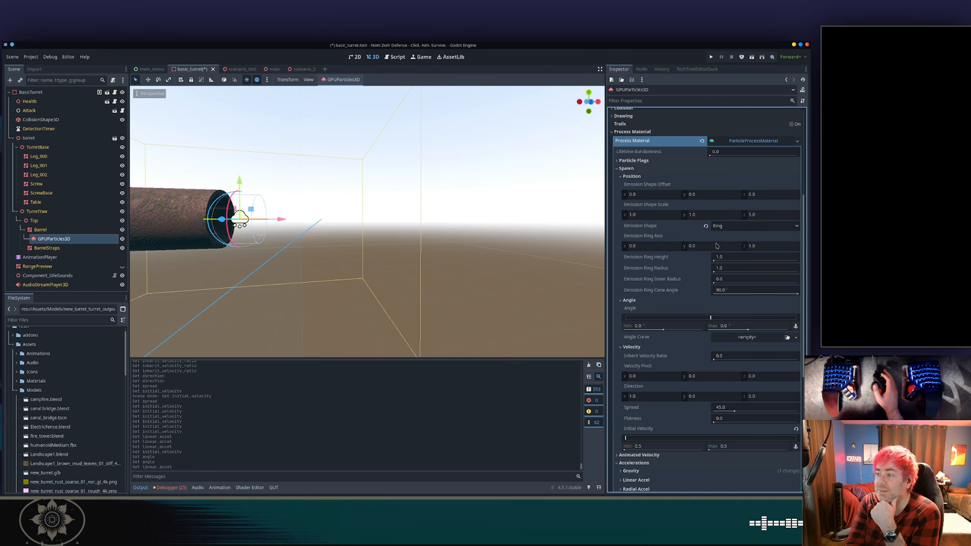
# Try changing the emission ring axis X value, then set it back to 0.
pyautogui.moveTo(637, 229)
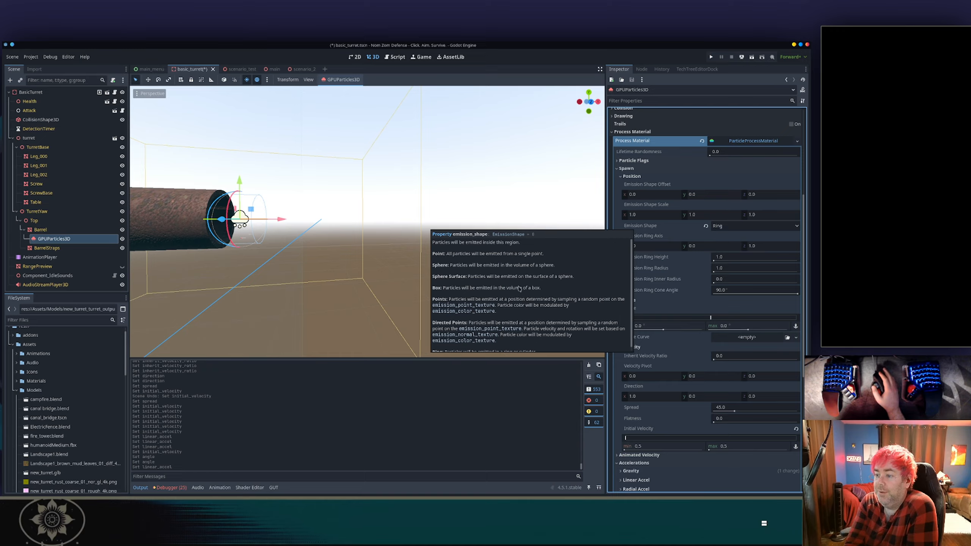
pyautogui.scroll(-1, 514, 286)
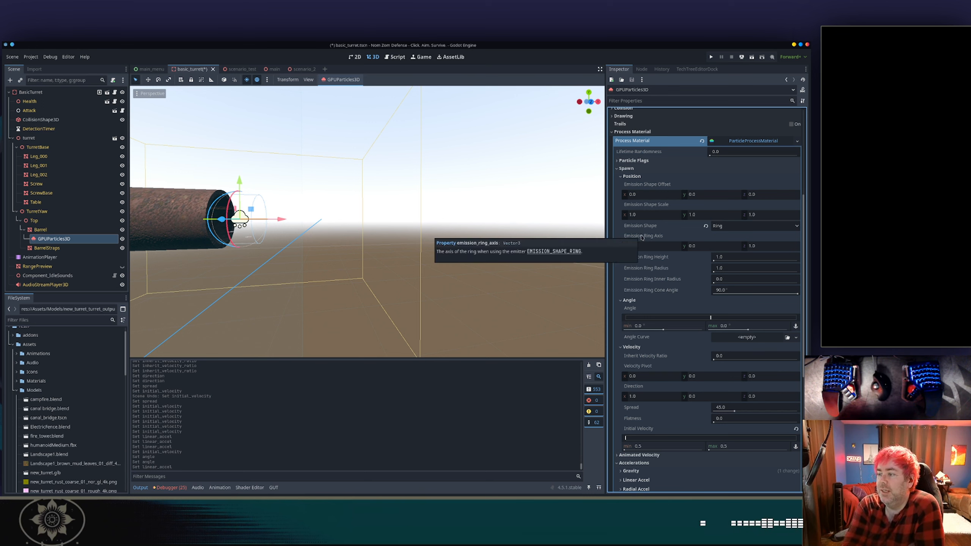
pyautogui.moveTo(659, 248); pyautogui.dragTo(702, 248)
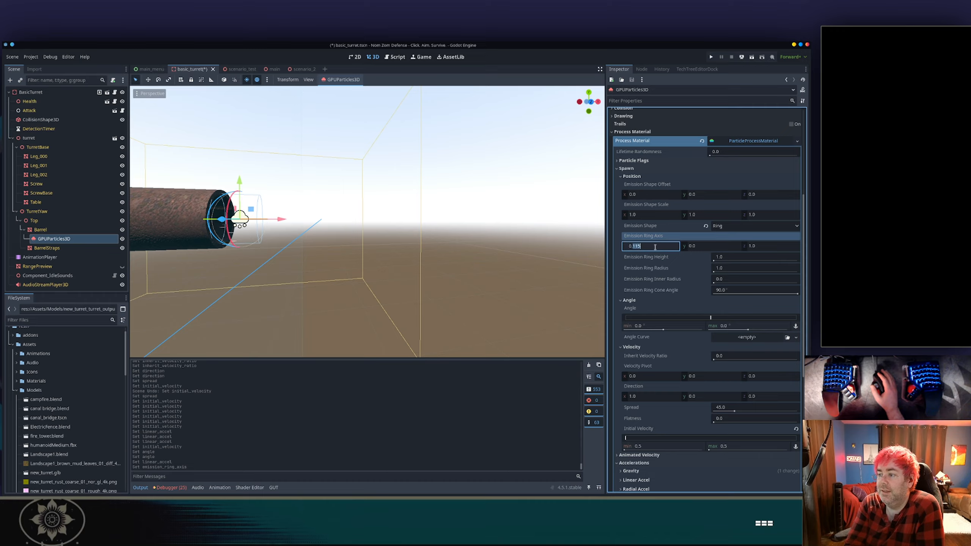
pyautogui.write('0')
pyautogui.press('Return')
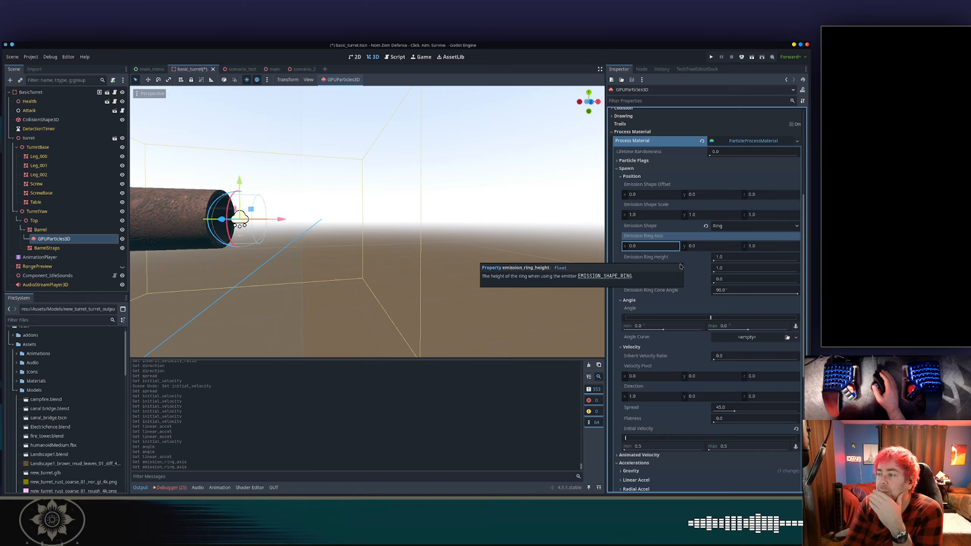
# Reset the emitter's transform position, rotation and scale to their defaults.
pyautogui.scroll(-8, 650, 325)
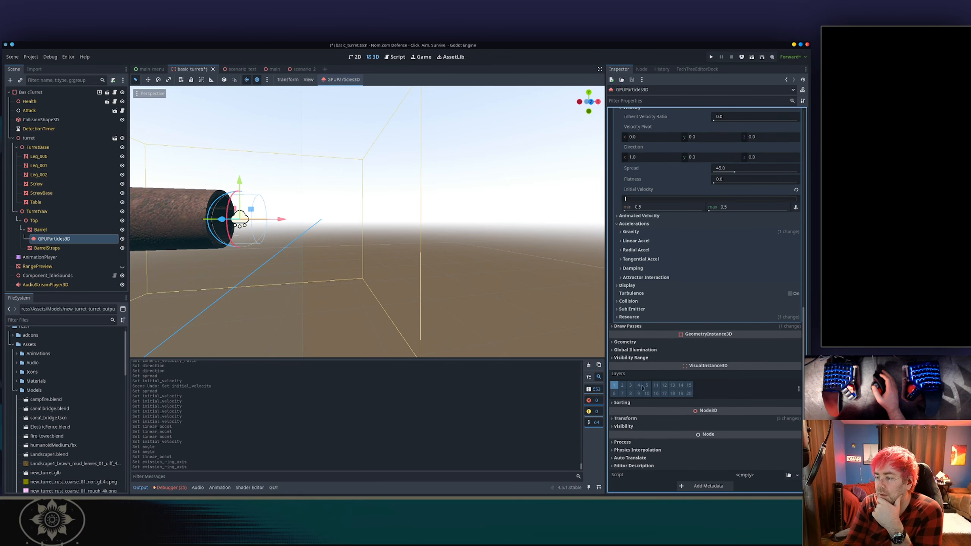
pyautogui.click(697, 418)
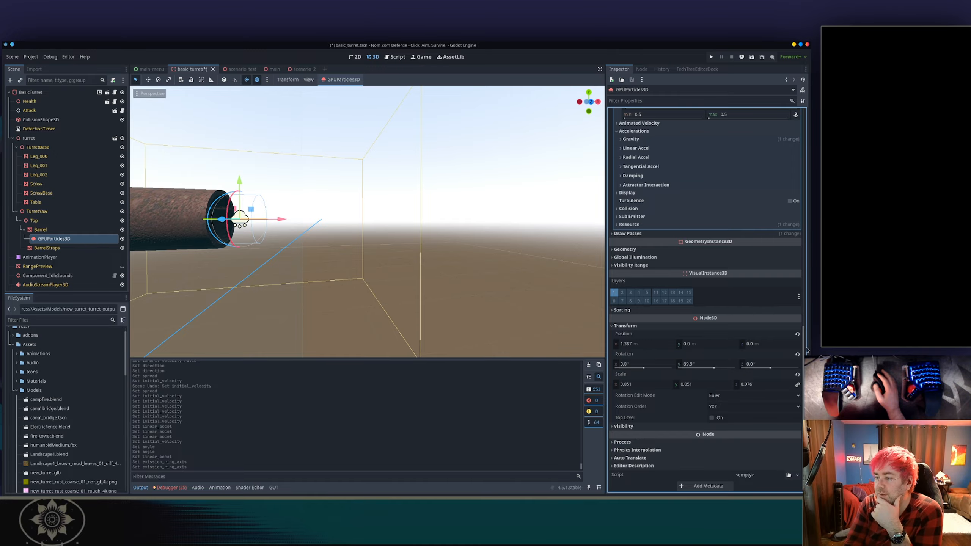
pyautogui.click(797, 334)
pyautogui.click(797, 354)
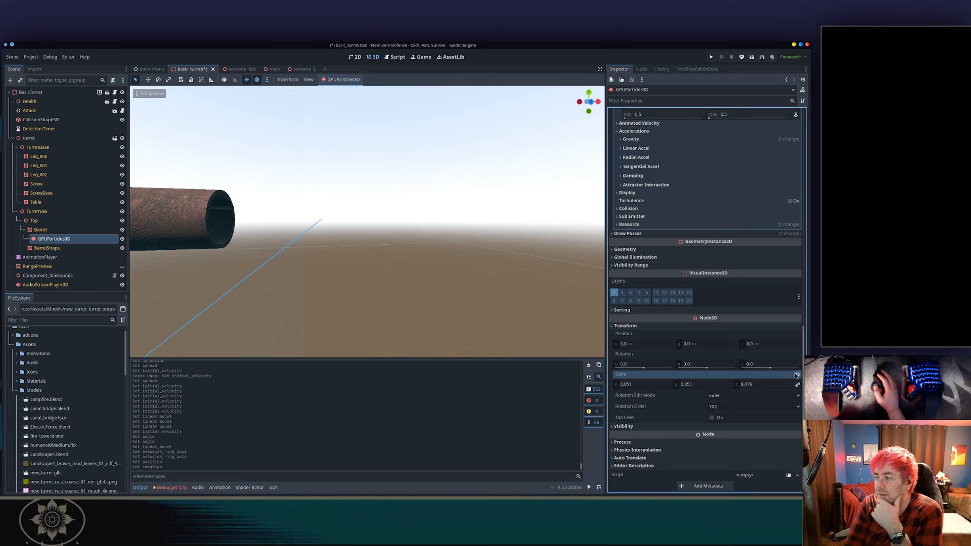
pyautogui.click(796, 375)
# Set the emission ring height to 0.2, ring radius to 0.35 and inner radius to 0.05.
pyautogui.scroll(8, 675, 304)
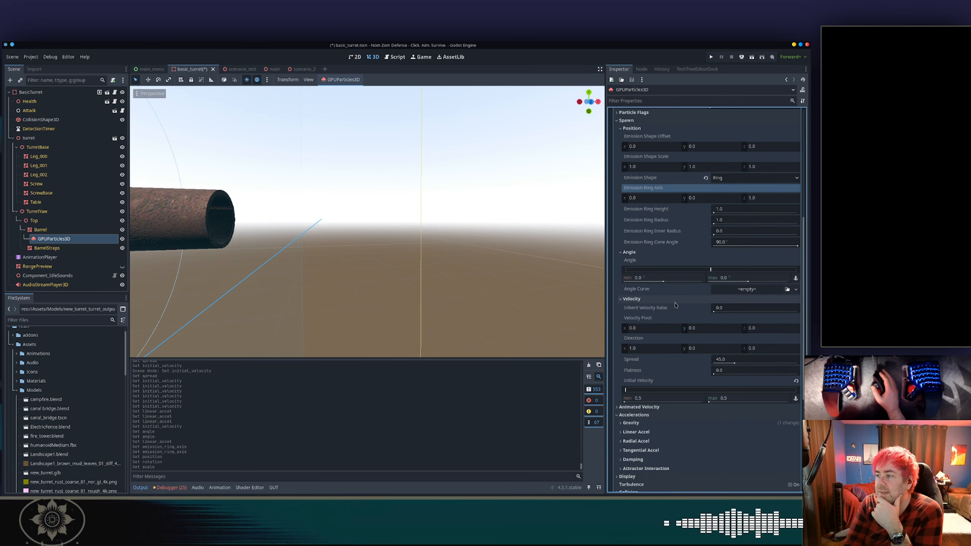
pyautogui.scroll(3, 675, 305)
pyautogui.scroll(-5, 484, 241)
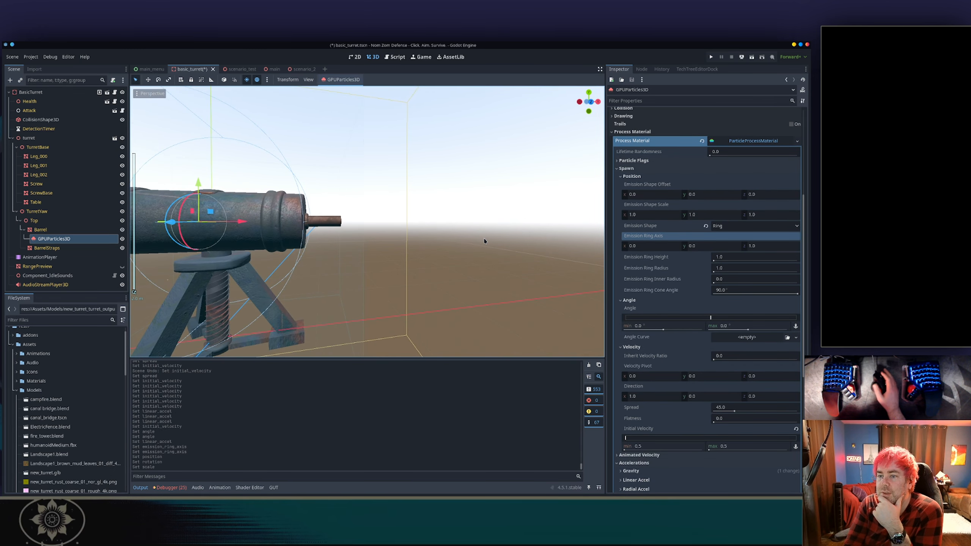
pyautogui.moveTo(721, 257); pyautogui.dragTo(692, 269)
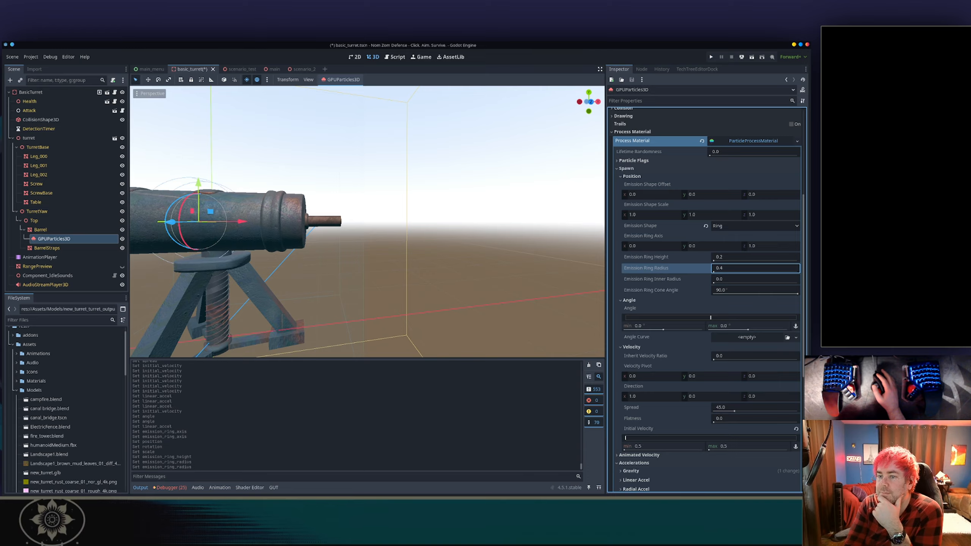
pyautogui.click(732, 279)
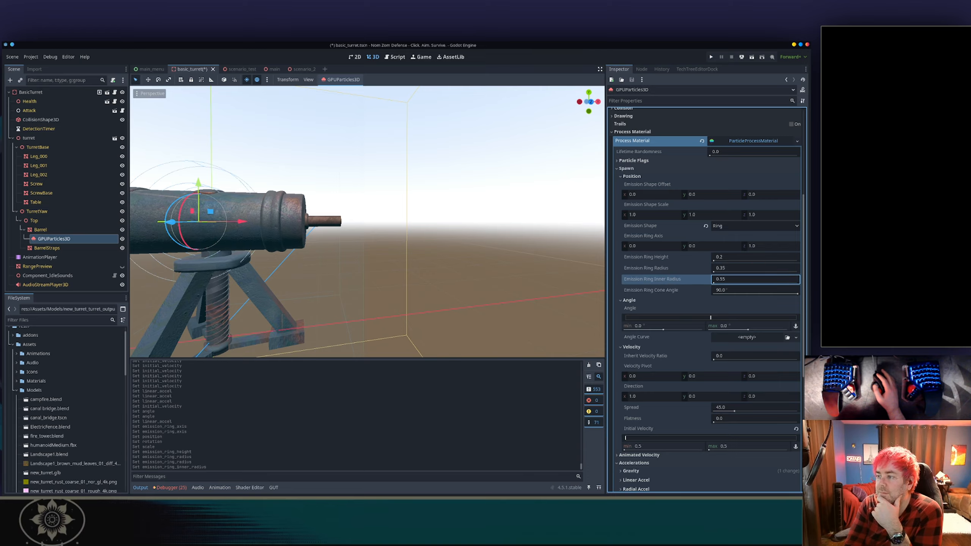
pyautogui.moveTo(732, 279)
pyautogui.mouseDown()
pyautogui.moveTo(714, 283)
pyautogui.moveTo(724, 295)
pyautogui.mouseUp()
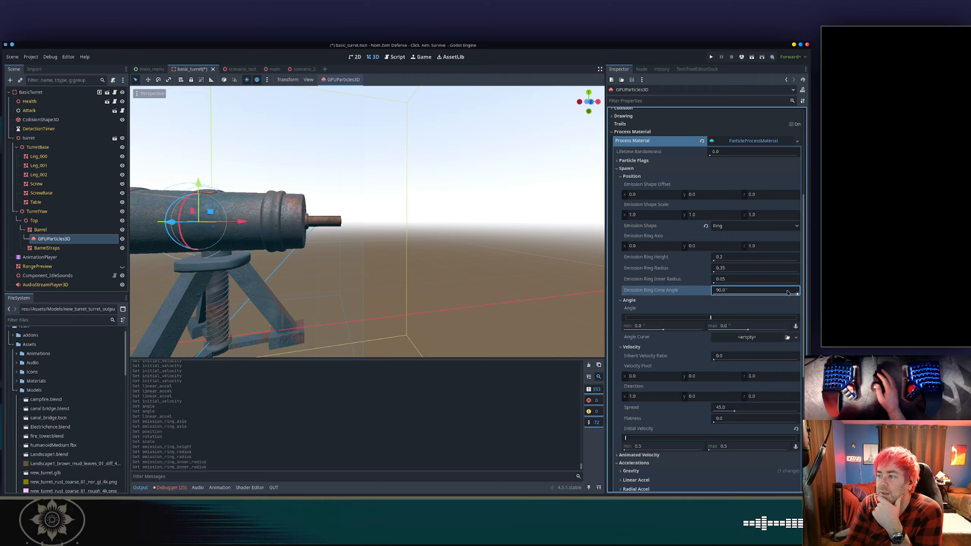
# Set the emission ring cone angle to about 68.3 degrees.
pyautogui.moveTo(786, 292); pyautogui.dragTo(779, 292)
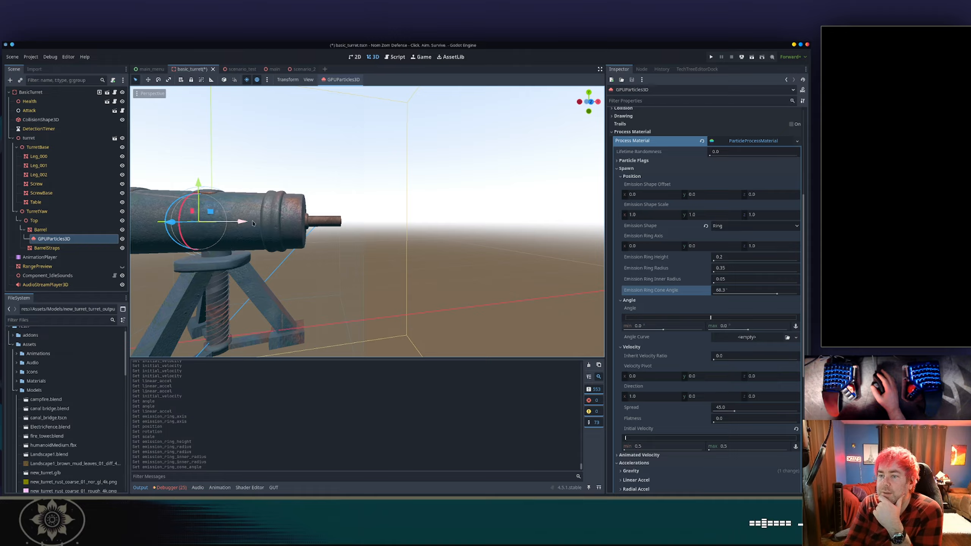
pyautogui.moveTo(252, 223); pyautogui.dragTo(388, 238)
pyautogui.scroll(4, 376, 228)
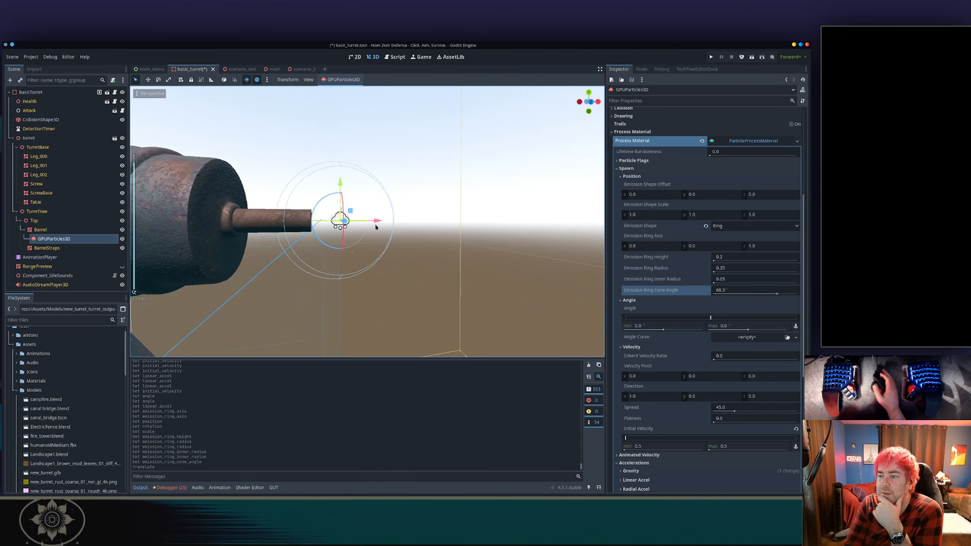
pyautogui.scroll(3, 376, 227)
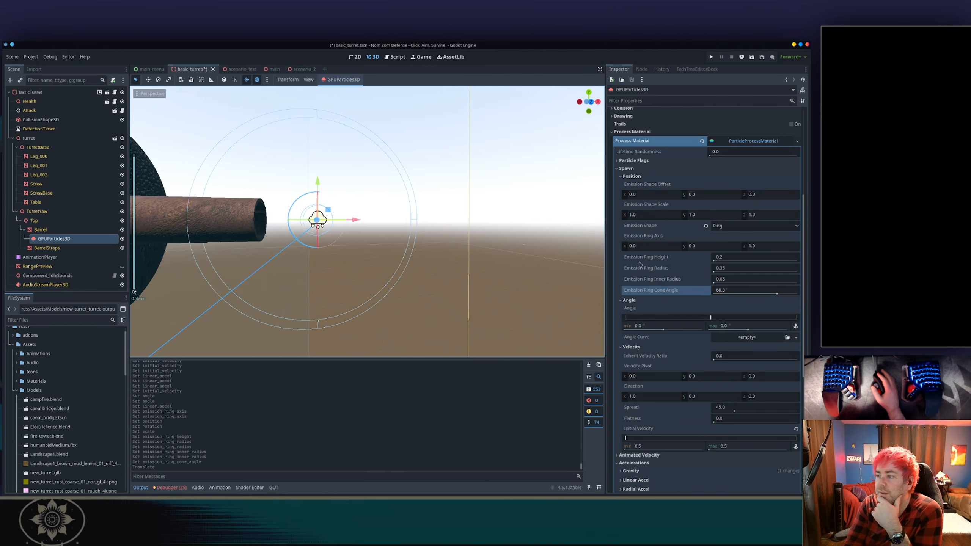
# Set the emission ring radius to 0.1 and the inner radius to 0.
pyautogui.moveTo(728, 270); pyautogui.dragTo(755, 272)
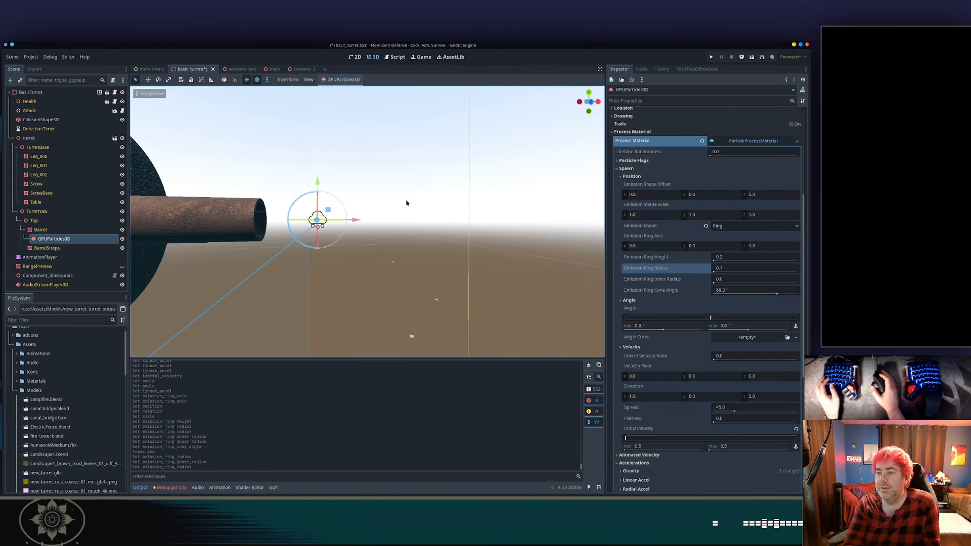
pyautogui.moveTo(406, 202); pyautogui.dragTo(440, 237, button='middle')
pyautogui.scroll(2, 480, 185)
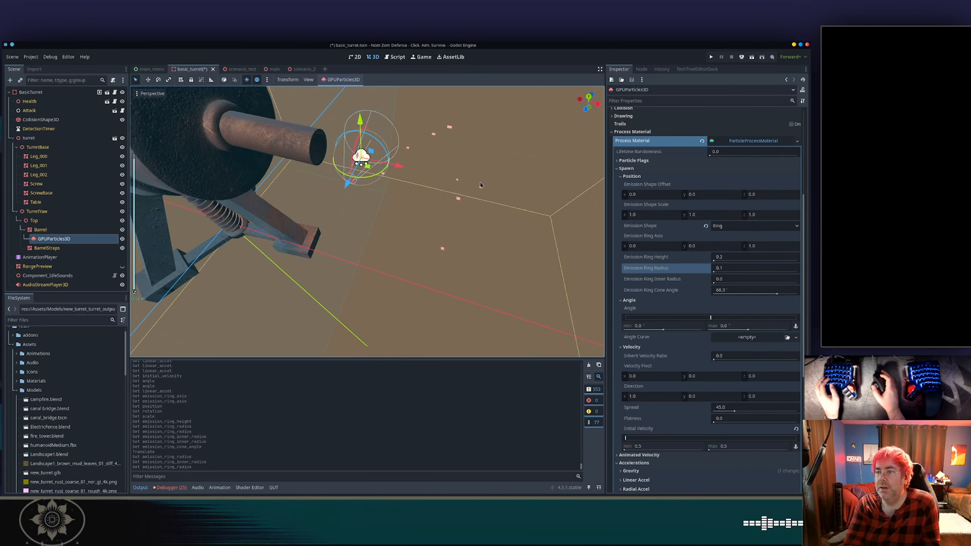
pyautogui.moveTo(480, 185); pyautogui.dragTo(507, 201, button='middle')
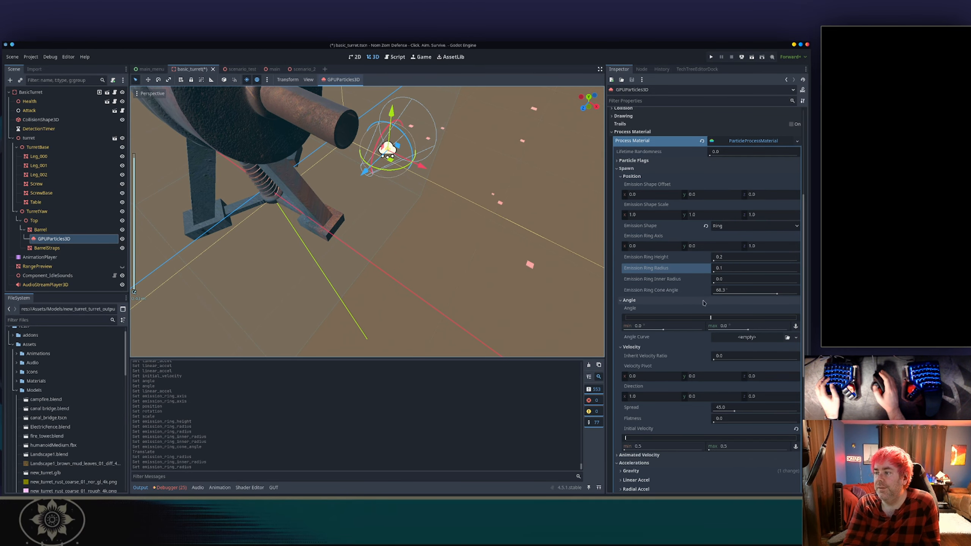
# Try widening the particle angle range while watching the emitter, then reset Angle to default.
pyautogui.moveTo(740, 290)
pyautogui.mouseDown()
pyautogui.moveTo(761, 290)
pyautogui.moveTo(740, 290)
pyautogui.mouseUp()
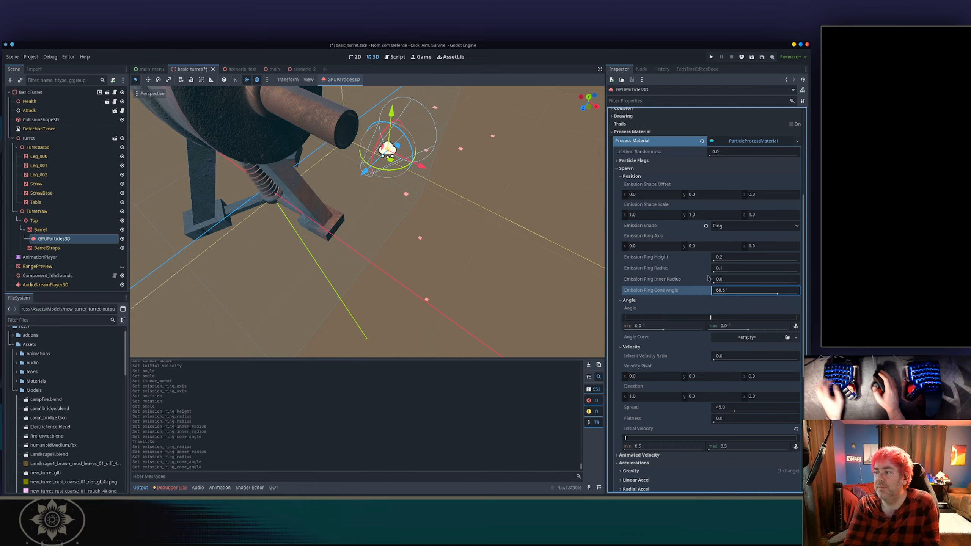
pyautogui.moveTo(671, 326); pyautogui.dragTo(687, 326)
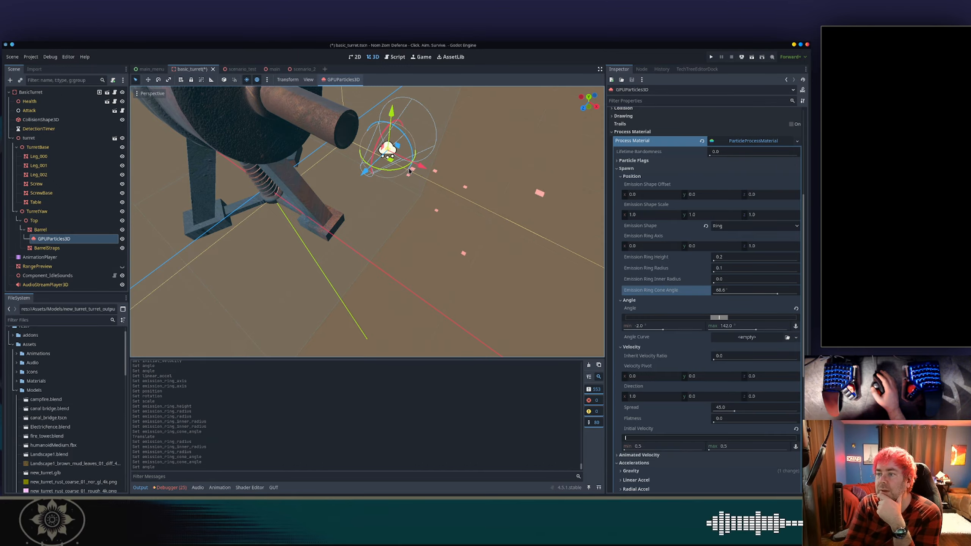
pyautogui.click(396, 172)
pyautogui.click(396, 157)
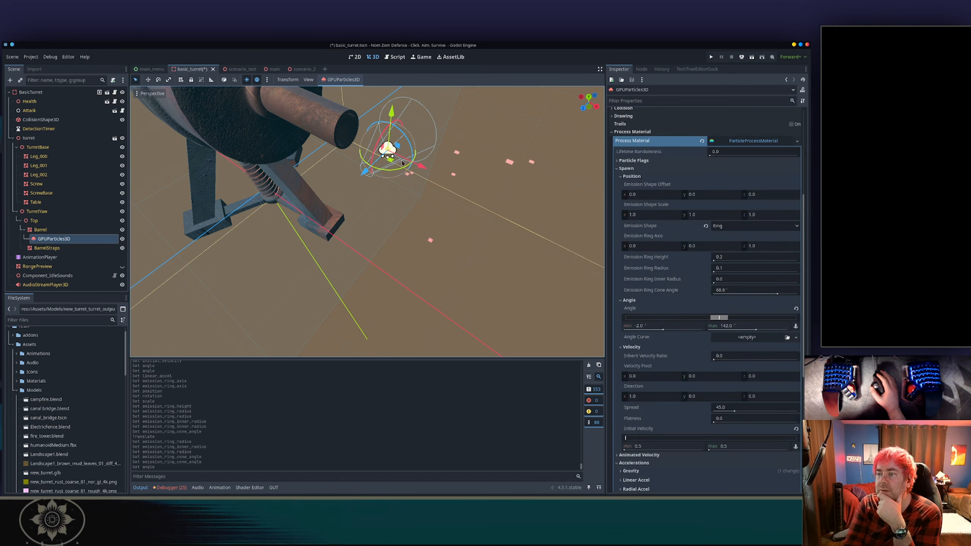
pyautogui.moveTo(402, 170); pyautogui.dragTo(375, 167)
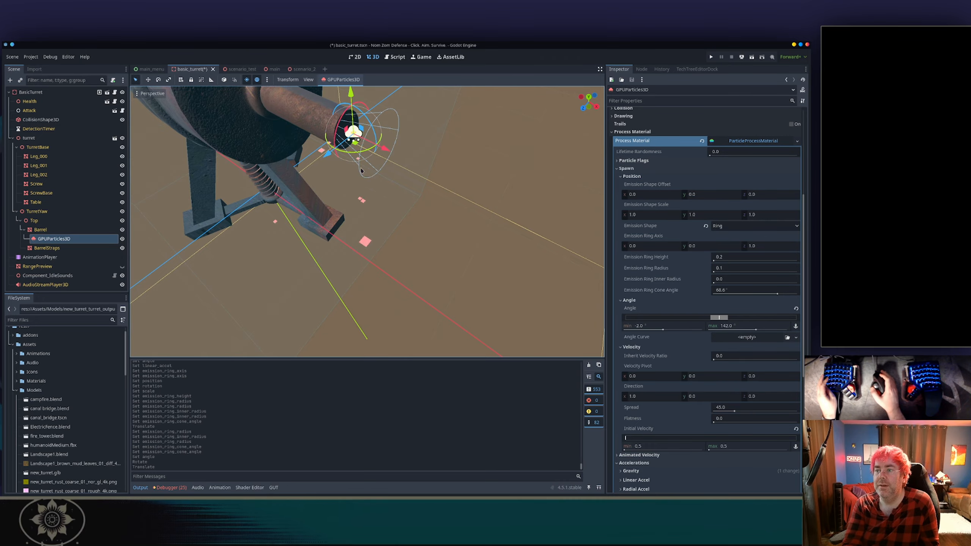
pyautogui.moveTo(361, 171); pyautogui.dragTo(446, 122, button='middle')
pyautogui.scroll(3, 310, 195)
pyautogui.keyDown('shift'); pyautogui.moveTo(309, 195); pyautogui.dragTo(354, 216, button='middle'); pyautogui.keyUp('shift')
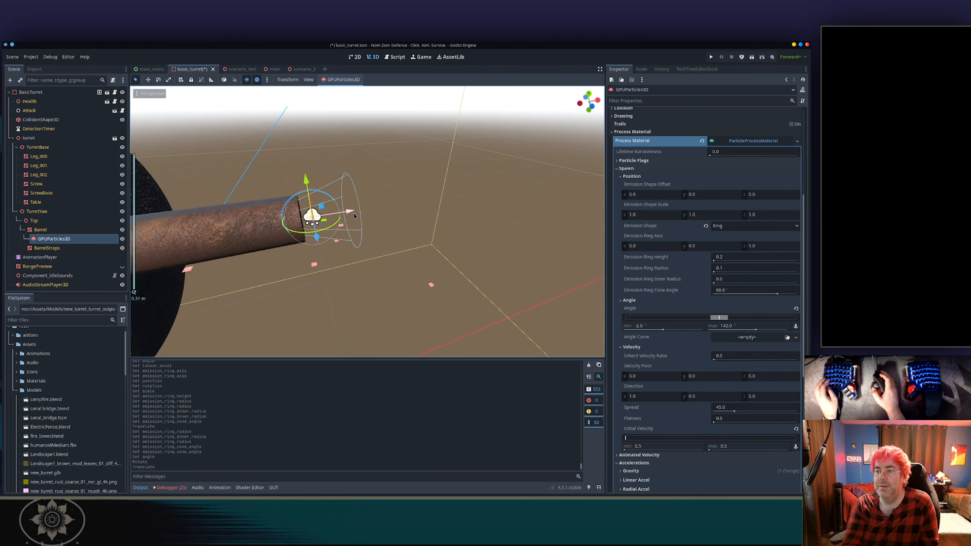
pyautogui.scroll(4, 283, 208)
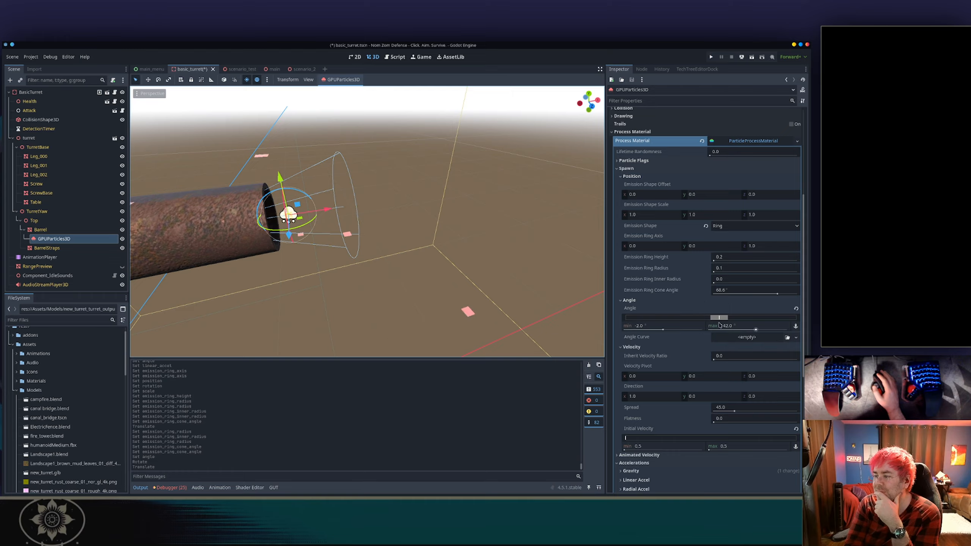
pyautogui.moveTo(719, 324); pyautogui.dragTo(776, 318)
pyautogui.moveTo(709, 318); pyautogui.dragTo(640, 318)
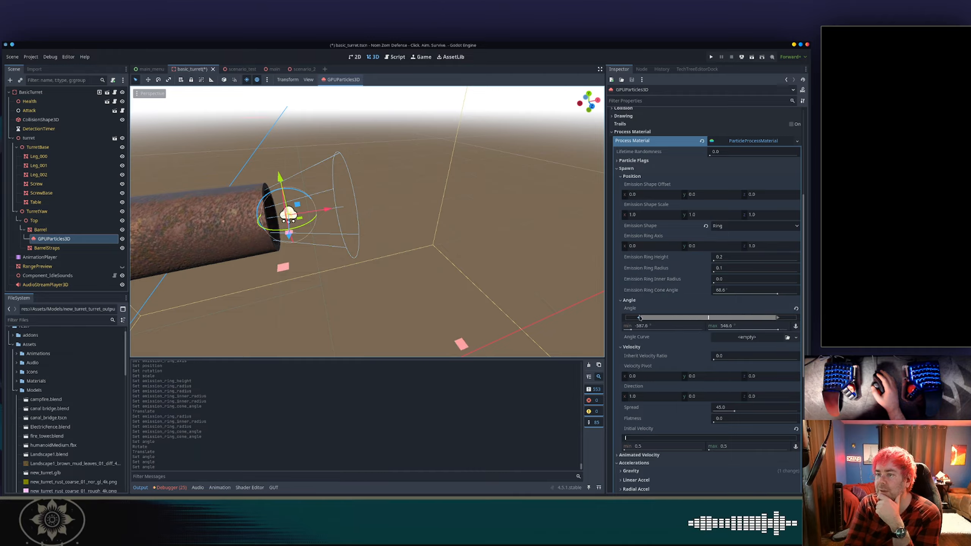
pyautogui.click(796, 308)
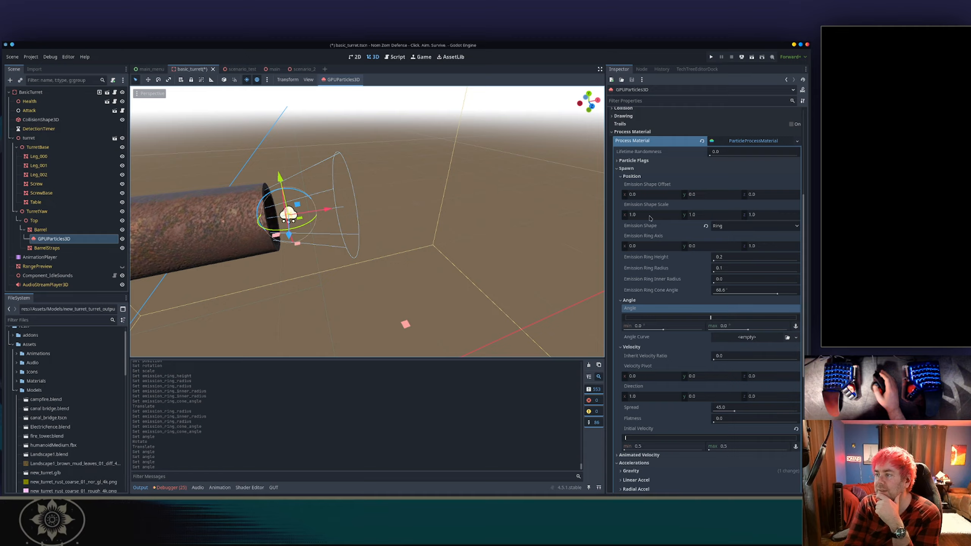
# Set the velocity spread to 0.
pyautogui.scroll(-3, 634, 282)
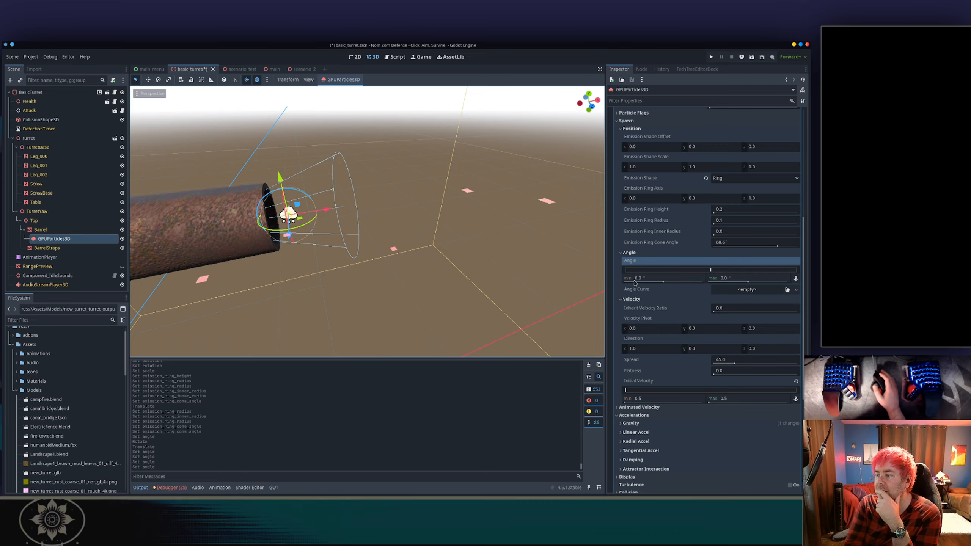
pyautogui.scroll(-3, 635, 282)
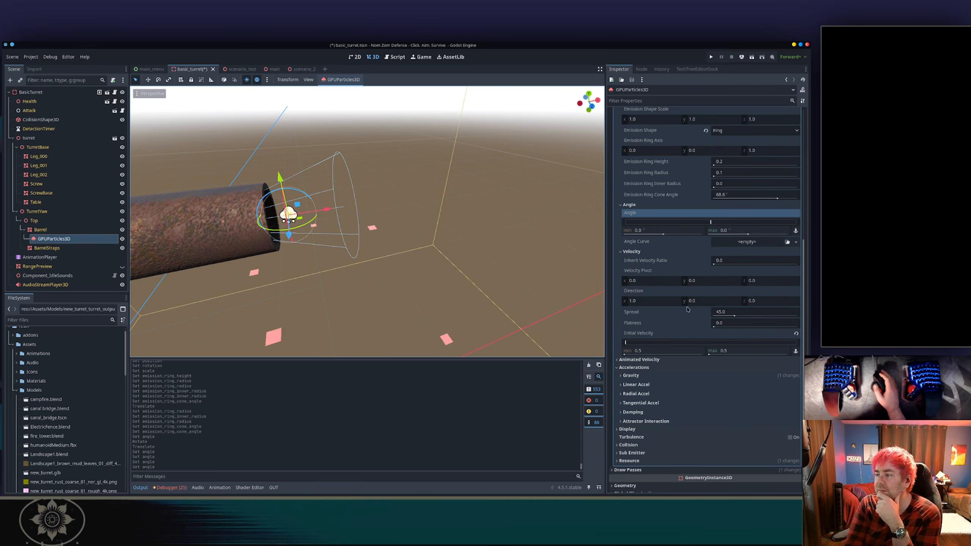
pyautogui.moveTo(734, 316); pyautogui.dragTo(684, 317)
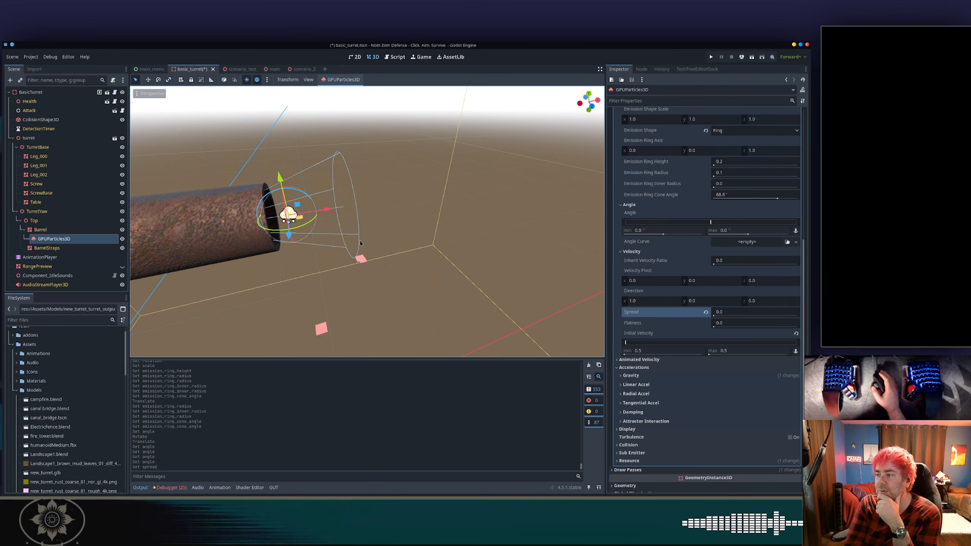
# Set the particle direction to 0, 0, -1 so particles travel out of the barrel.
pyautogui.moveTo(499, 228); pyautogui.dragTo(480, 199, button='middle')
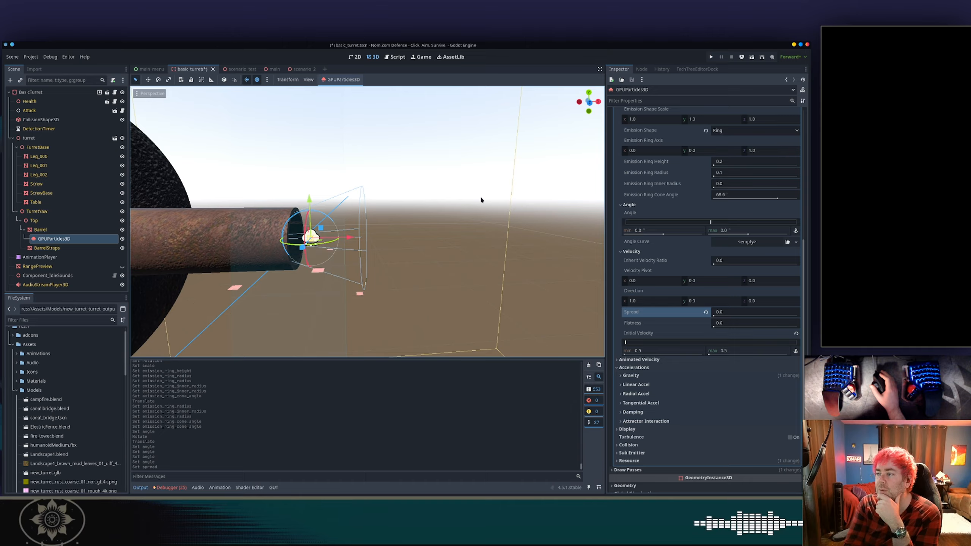
pyautogui.scroll(-1, 481, 199)
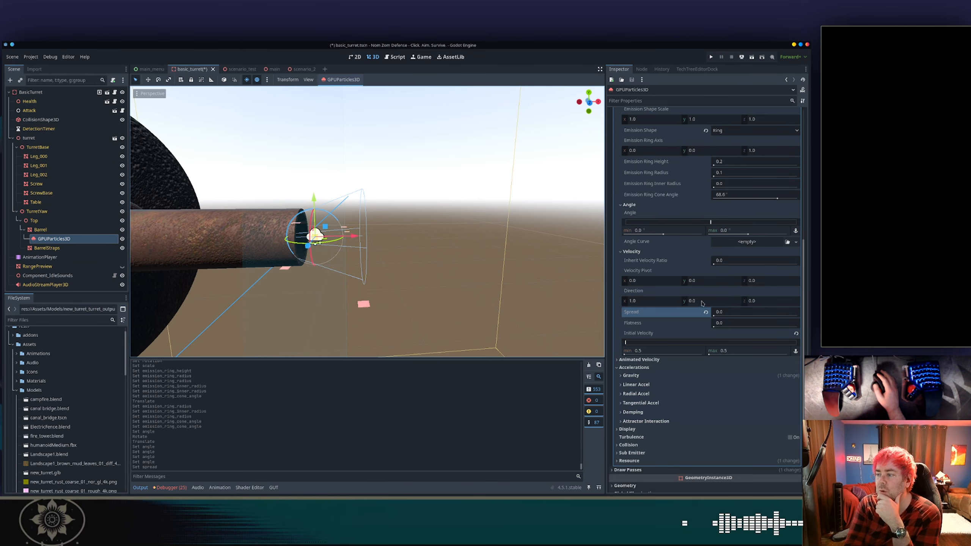
pyautogui.moveTo(688, 301); pyautogui.dragTo(711, 301)
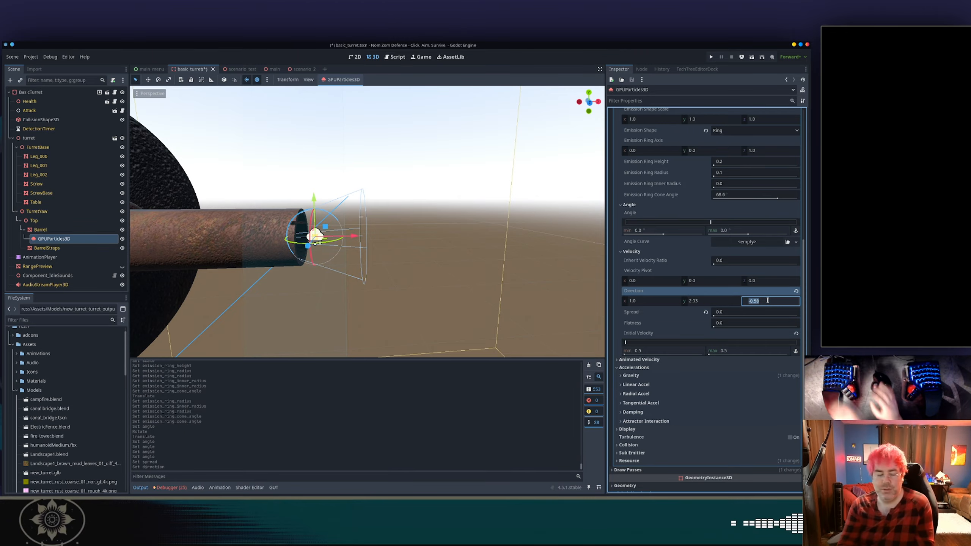
pyautogui.write('-1')
pyautogui.press('Tab')
pyautogui.moveTo(668, 301); pyautogui.dragTo(656, 303)
pyautogui.click(664, 303)
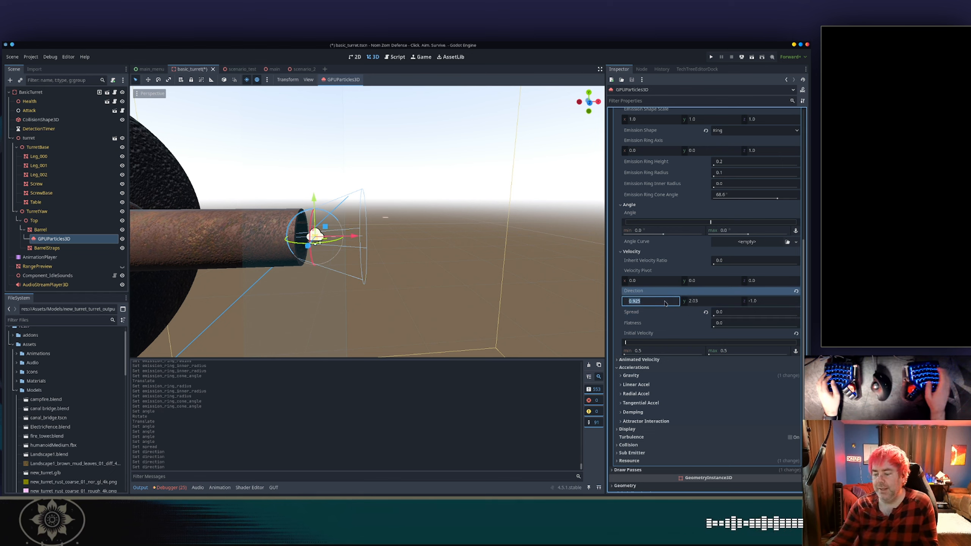
pyautogui.write('0')
pyautogui.press('Tab')
pyautogui.write('0')
pyautogui.press('Tab')
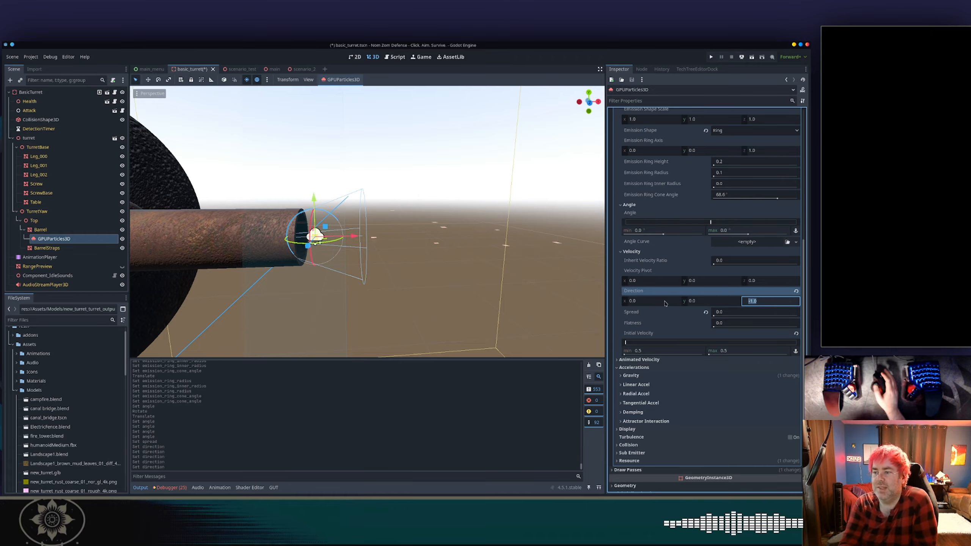
# Set the velocity spread to about 35.8 degrees while watching the emitter.
pyautogui.click(433, 205)
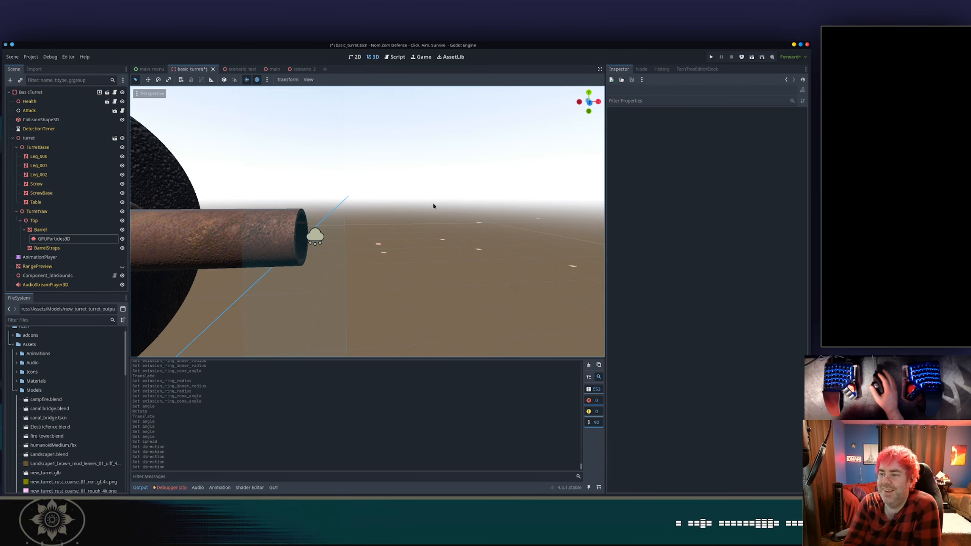
pyautogui.moveTo(433, 206); pyautogui.dragTo(406, 235, button='middle')
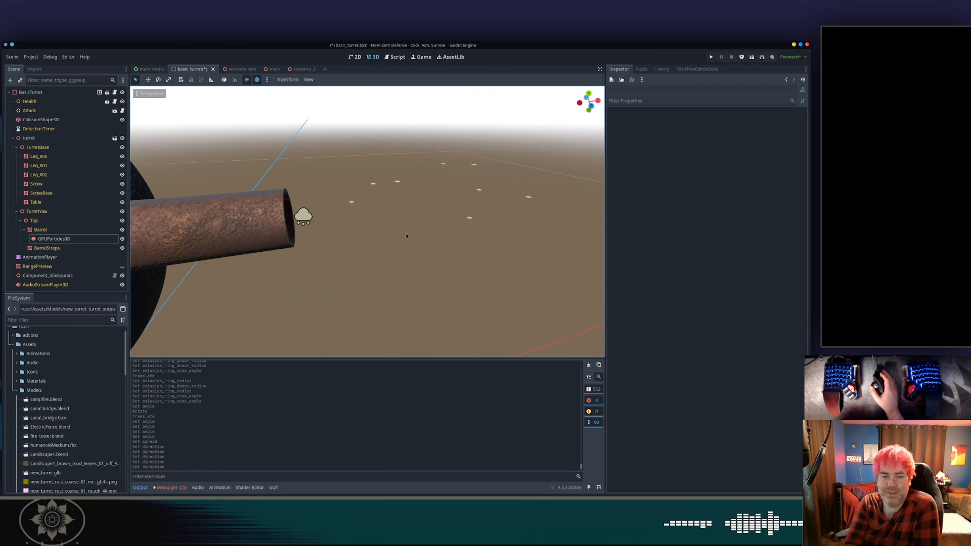
pyautogui.click(301, 219)
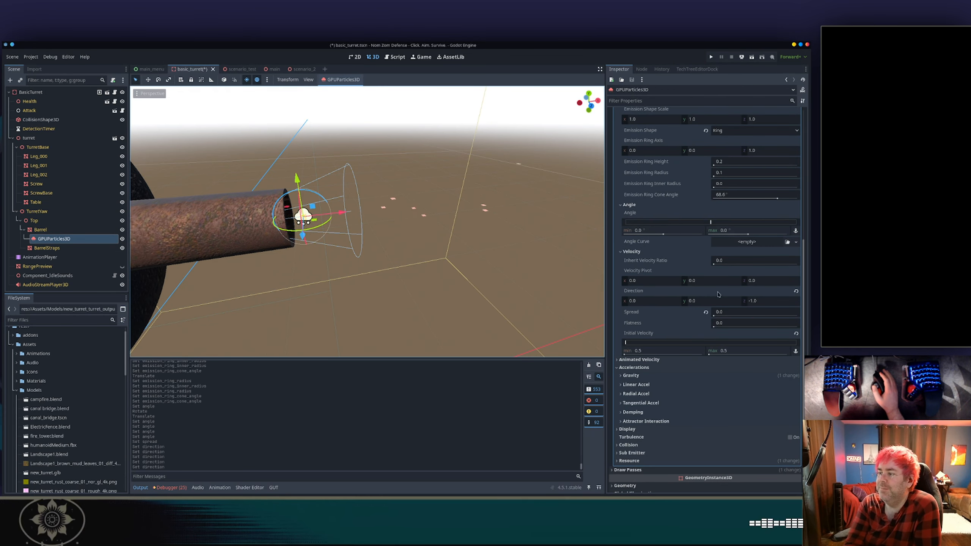
pyautogui.moveTo(718, 312); pyautogui.dragTo(772, 311)
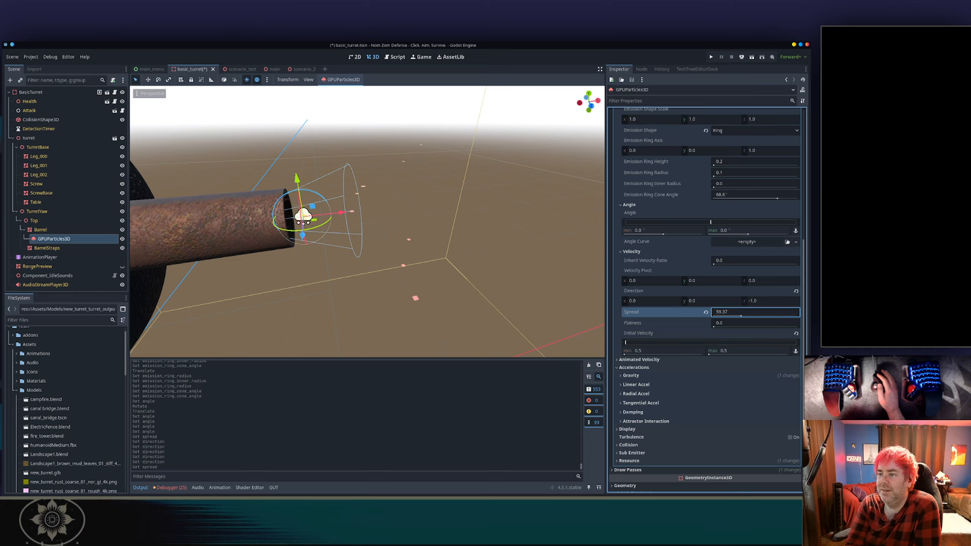
pyautogui.moveTo(772, 312); pyautogui.dragTo(778, 312)
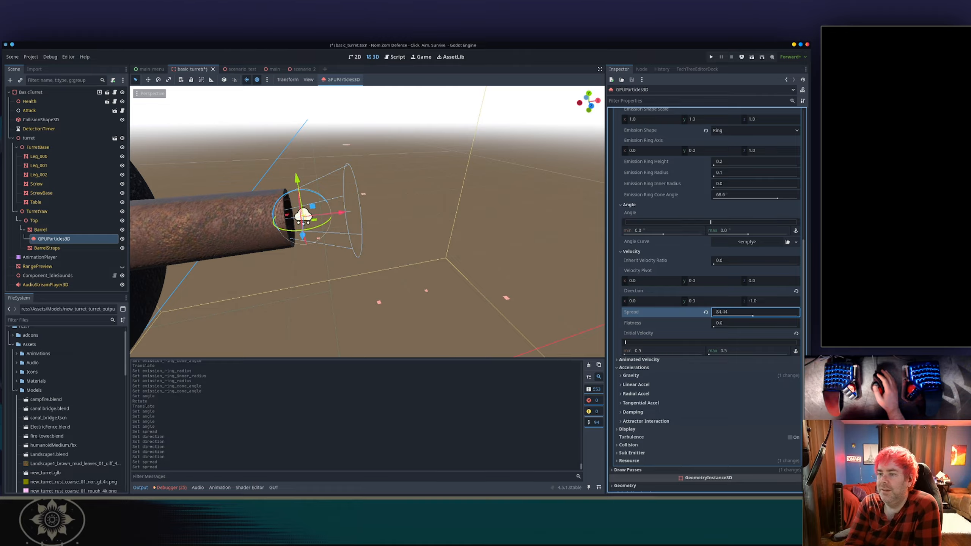
pyautogui.moveTo(765, 318); pyautogui.dragTo(736, 319)
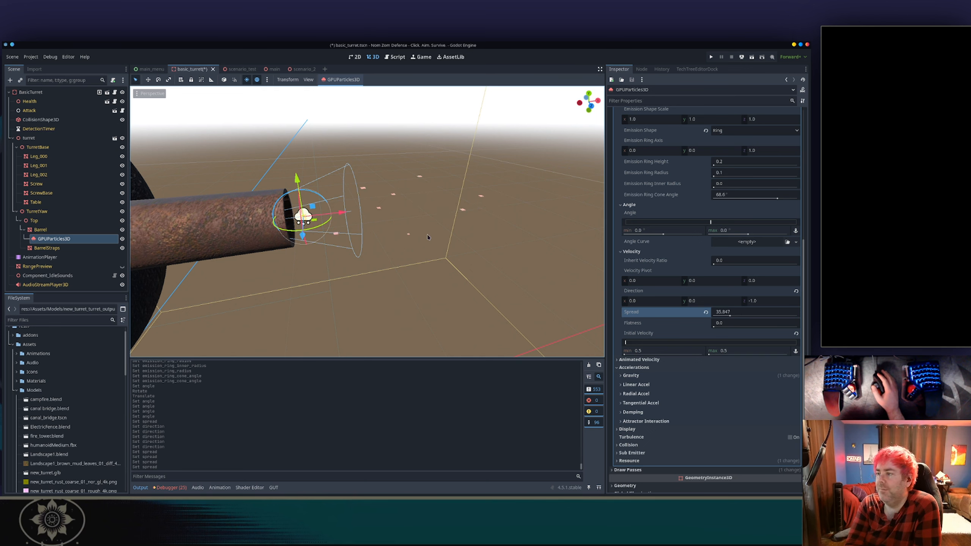
# Try tilting the emission ring axis Y value, then set it back to 0.
pyautogui.scroll(3, 676, 272)
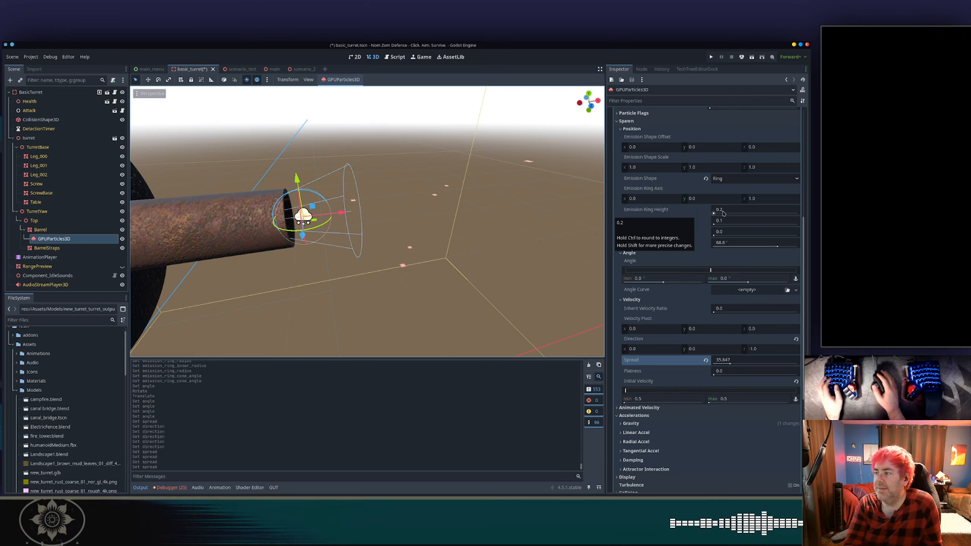
pyautogui.click(711, 198)
pyautogui.write('0.27')
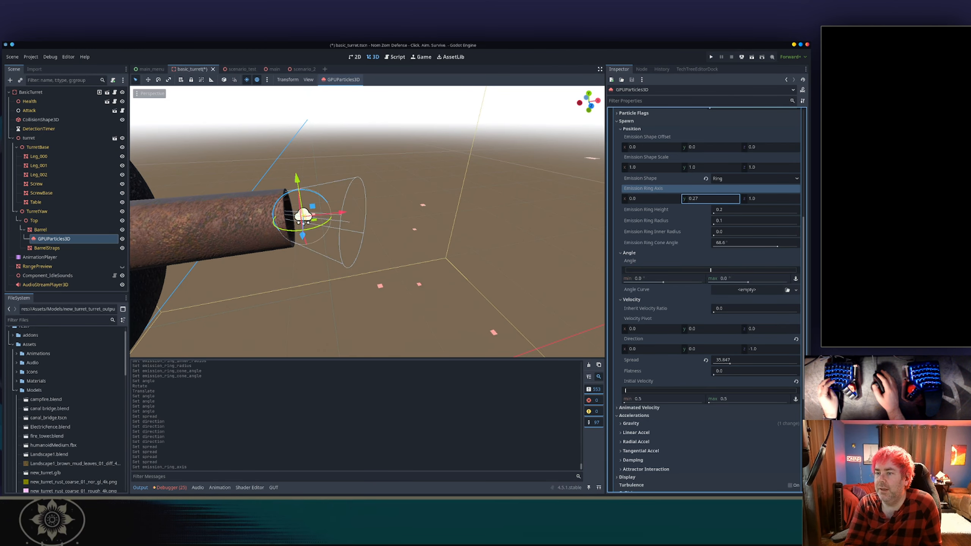
pyautogui.moveTo(710, 198); pyautogui.dragTo(708, 203)
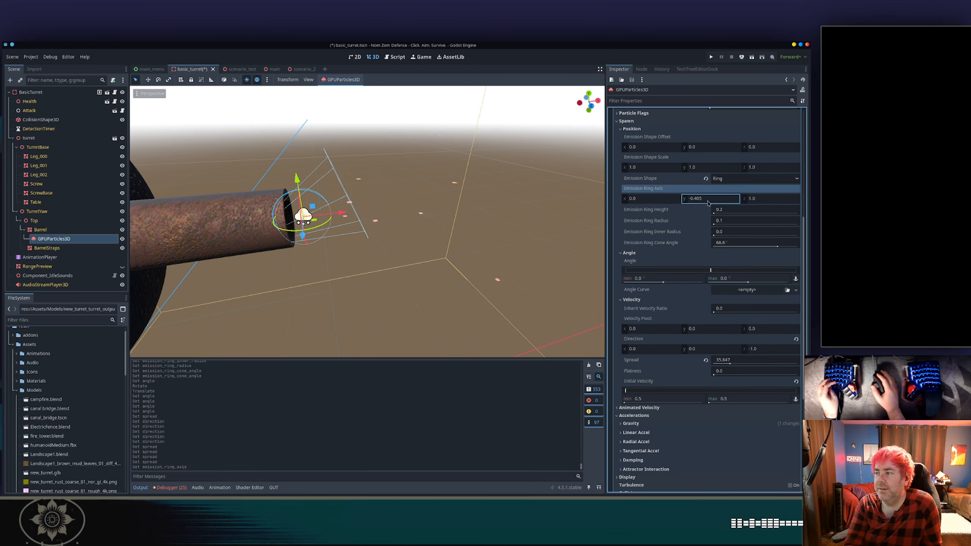
pyautogui.click(707, 198)
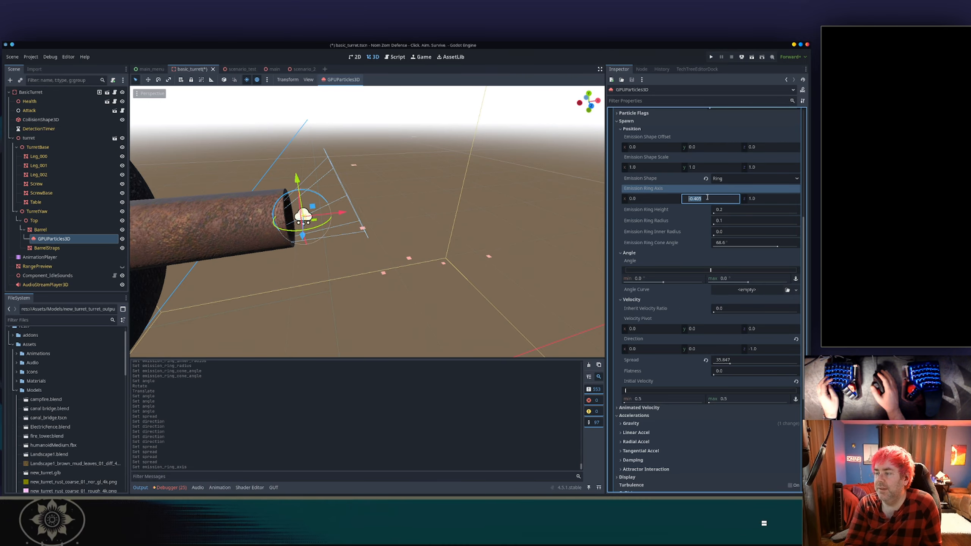
pyautogui.write('0')
pyautogui.press('Tab')
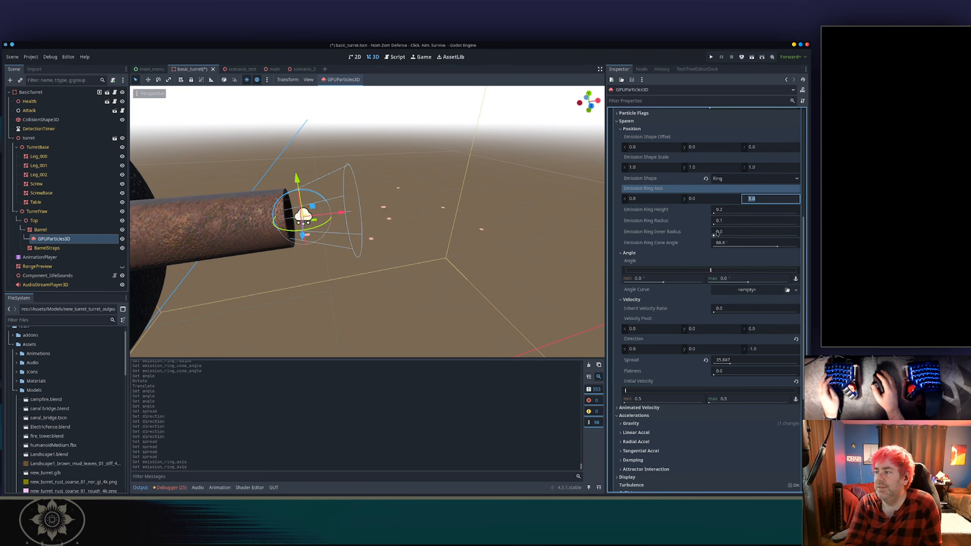
pyautogui.press('Tab')
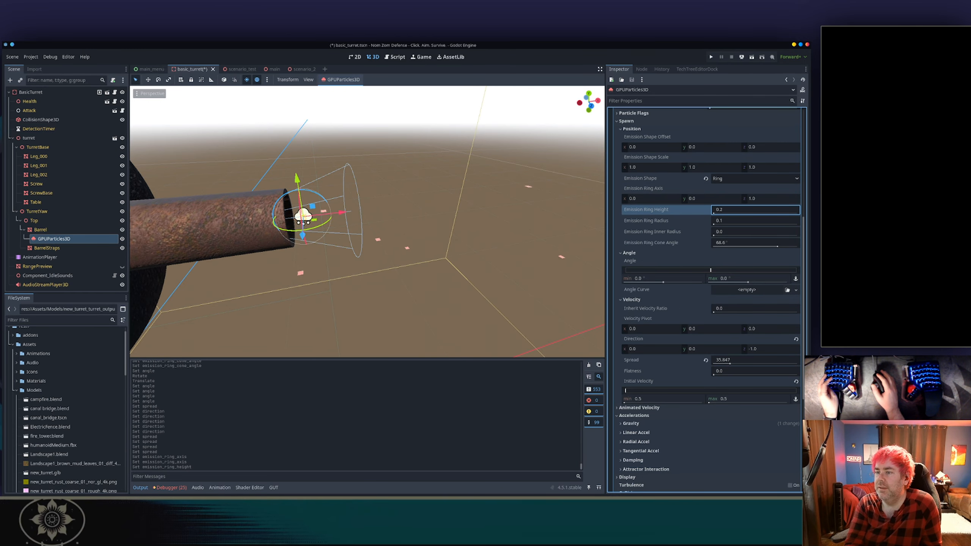
# Set the emission ring height to 0.03.
pyautogui.write('0.2')
pyautogui.press('Return')
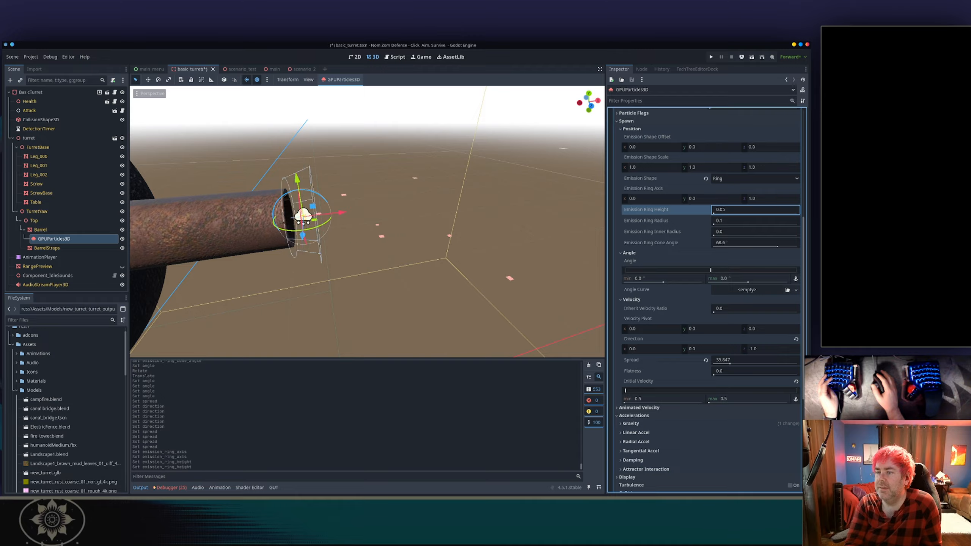
pyautogui.write('0.07')
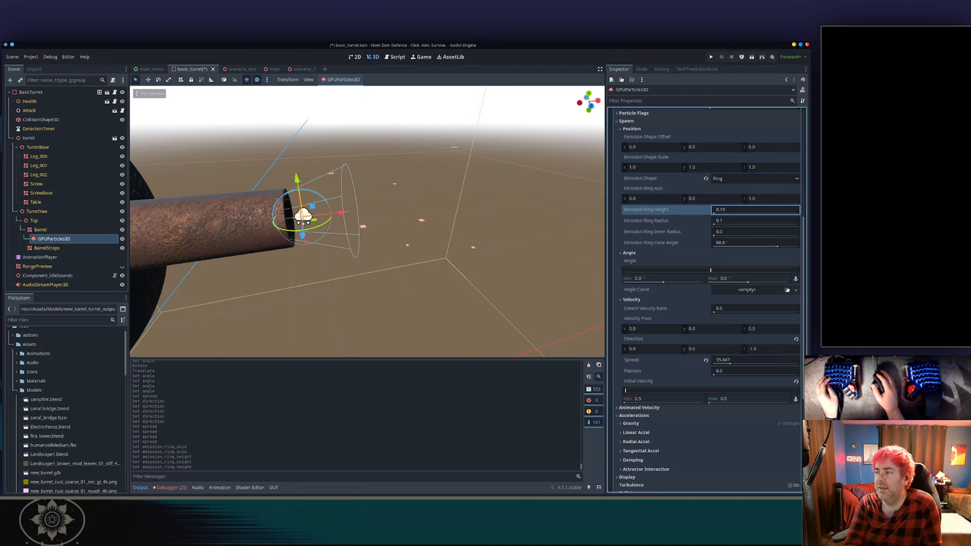
pyautogui.press('Return')
pyautogui.write('0.05')
pyautogui.press('Return')
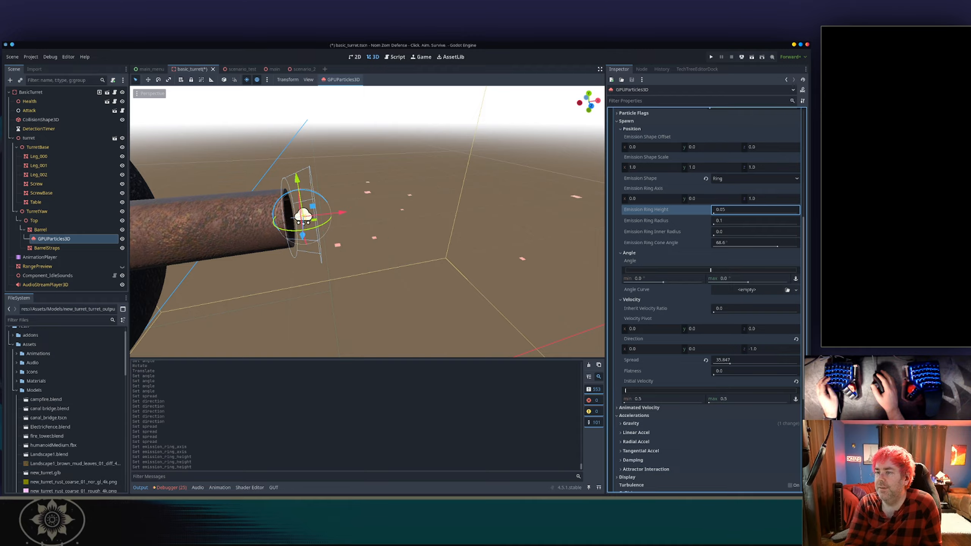
pyautogui.write('0.02')
pyautogui.press('Return')
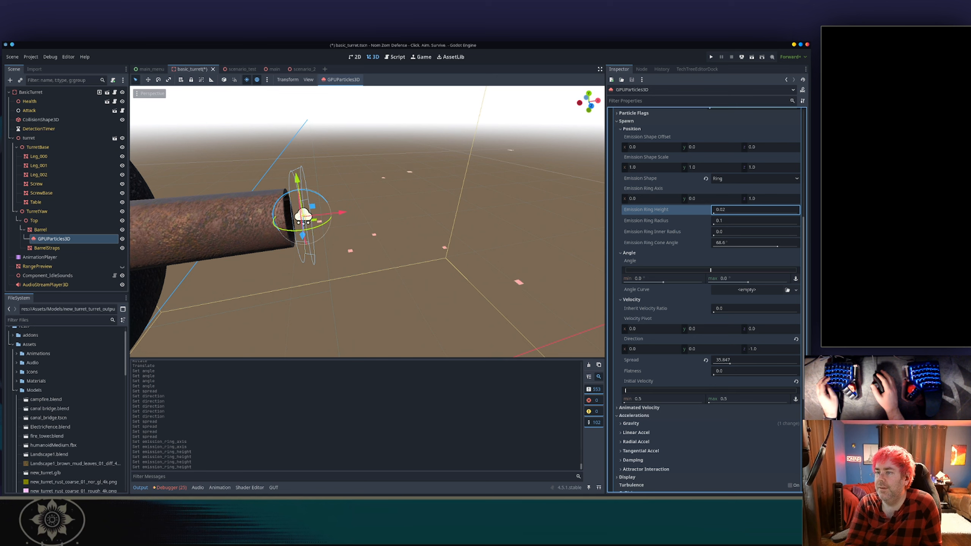
pyautogui.moveTo(715, 211); pyautogui.dragTo(717, 212)
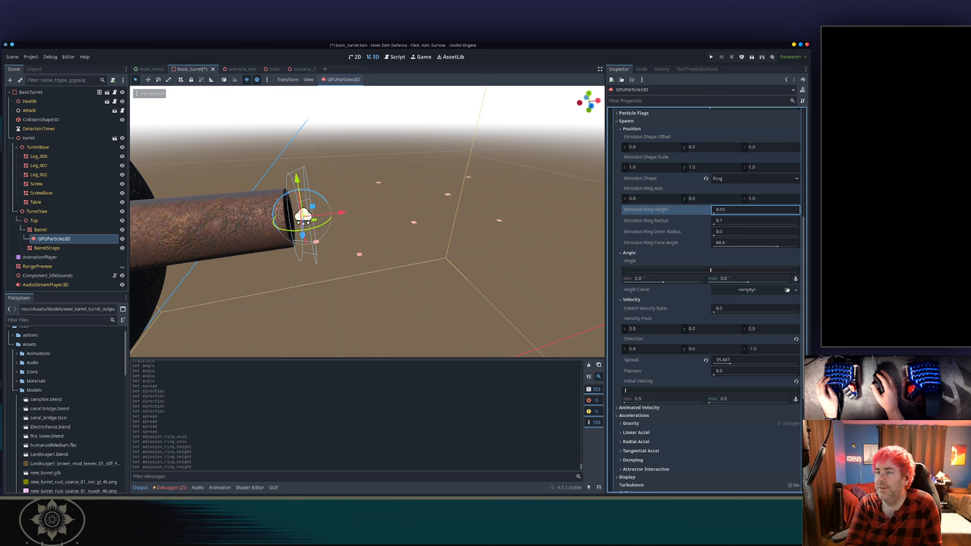
# Set the emission ring radius to 0.05.
pyautogui.click(725, 220)
pyautogui.write('0')
pyautogui.press('Return')
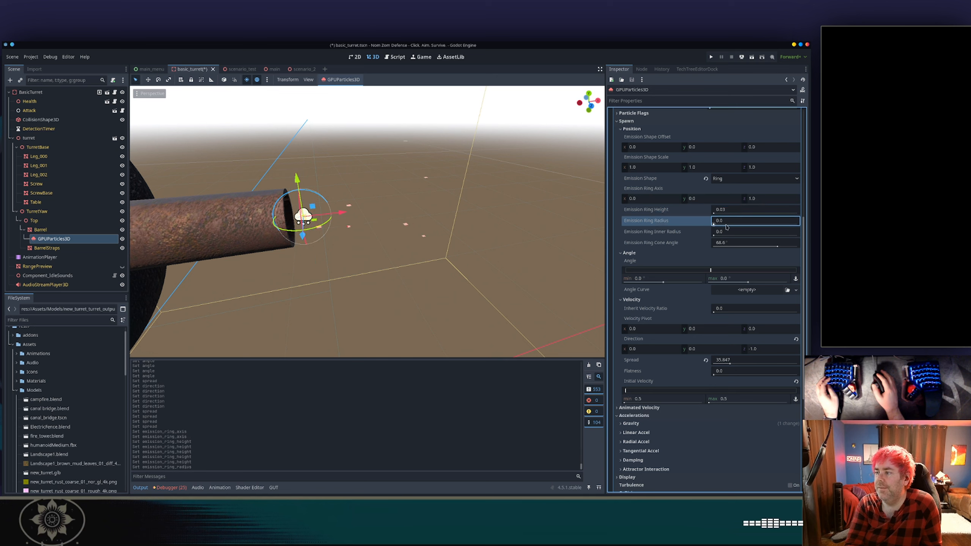
pyautogui.write('0.02')
pyautogui.press('Tab')
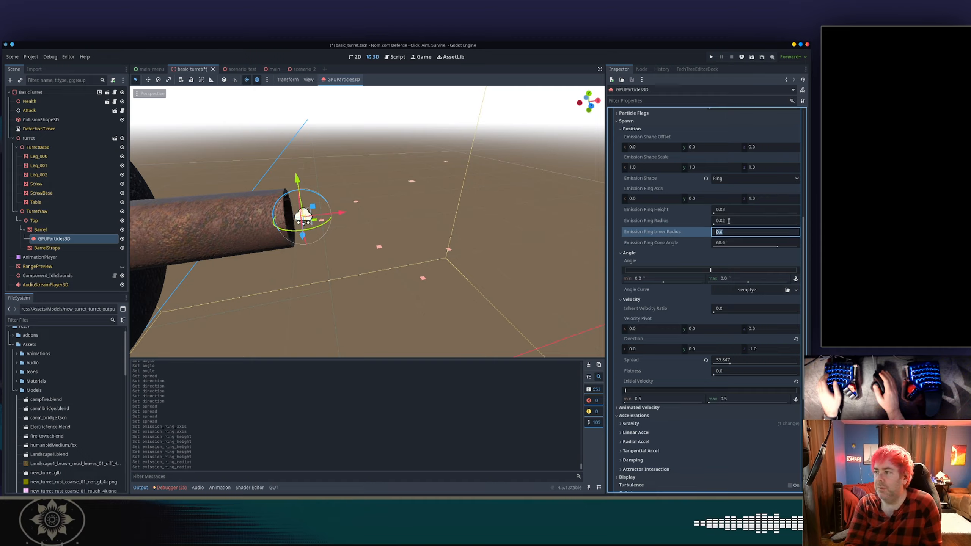
pyautogui.click(729, 221)
pyautogui.write('0.4')
pyautogui.press('Return')
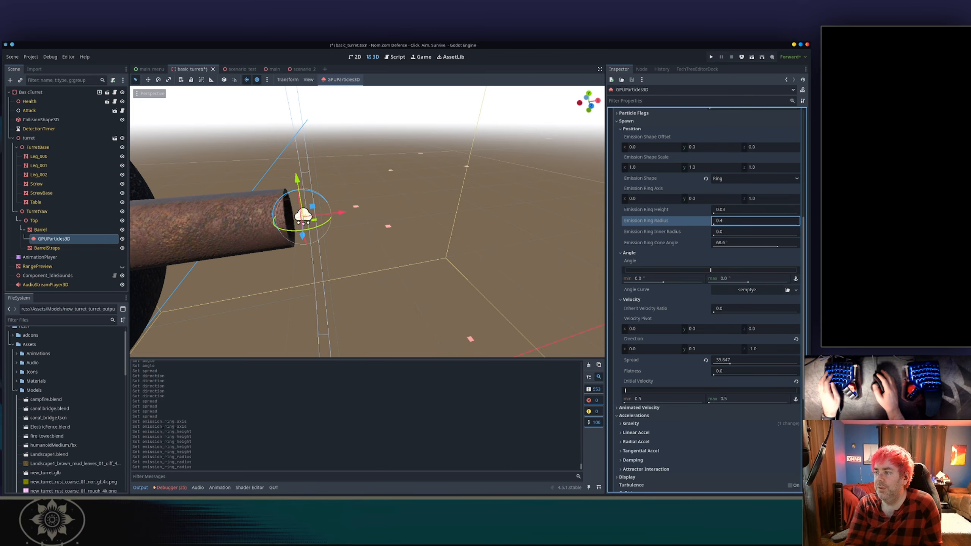
pyautogui.moveTo(729, 221); pyautogui.dragTo(719, 221)
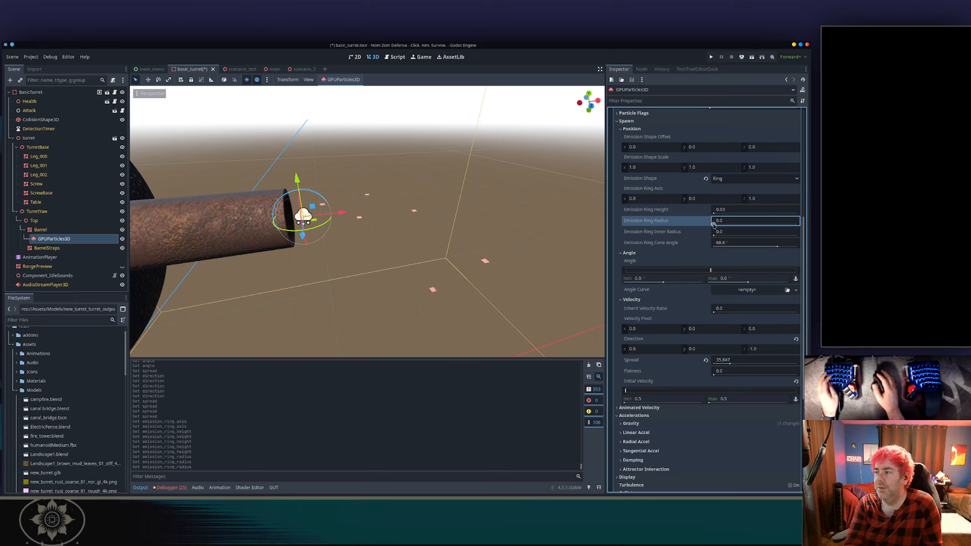
pyautogui.click(728, 224)
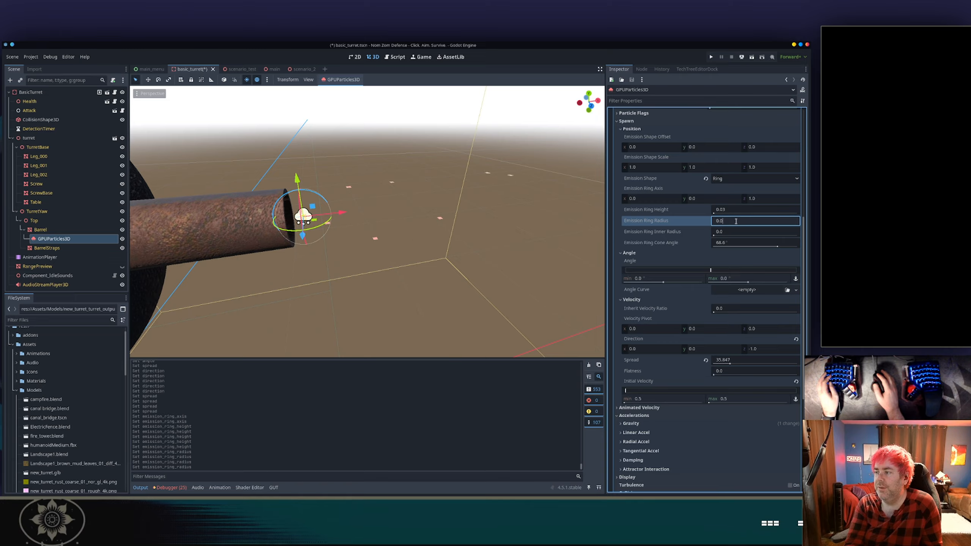
pyautogui.write('0.05')
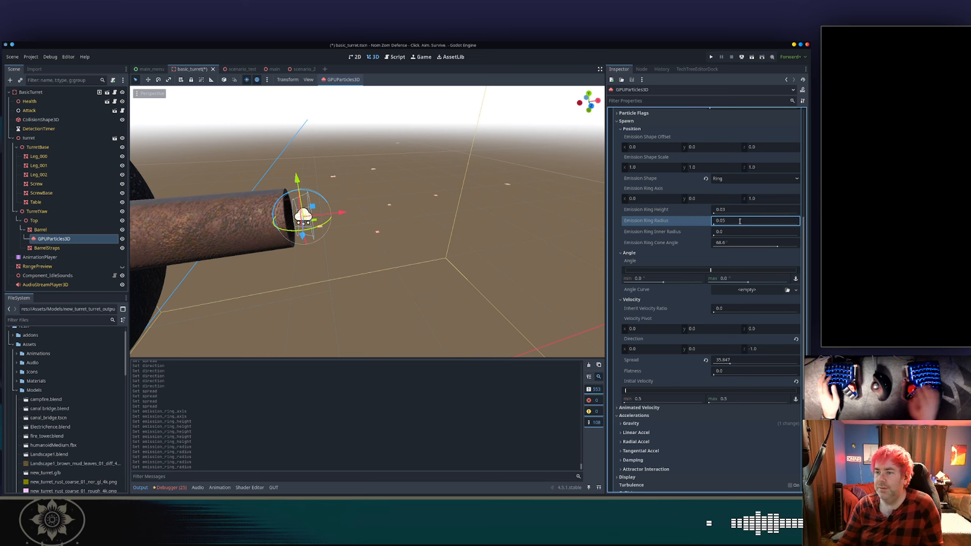
pyautogui.press('Return')
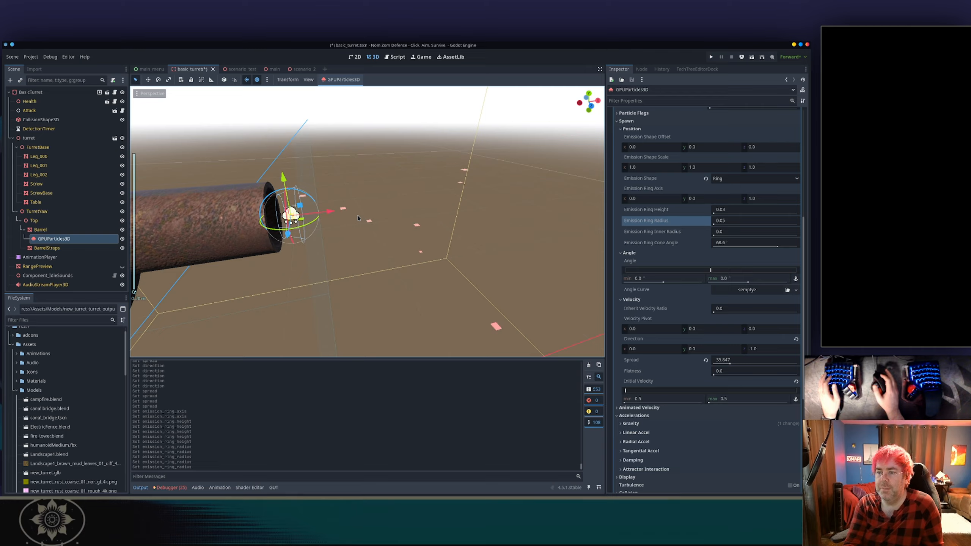
# Increase the emitter's particle Amount to about 78.
pyautogui.moveTo(337, 217); pyautogui.dragTo(313, 217)
pyautogui.scroll(-3, 359, 238)
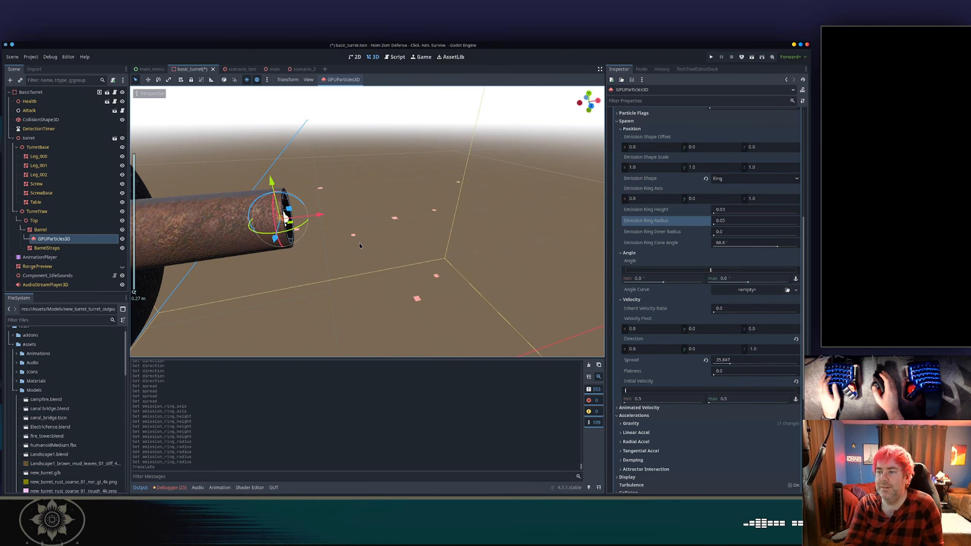
pyautogui.moveTo(361, 241); pyautogui.dragTo(415, 277, button='middle')
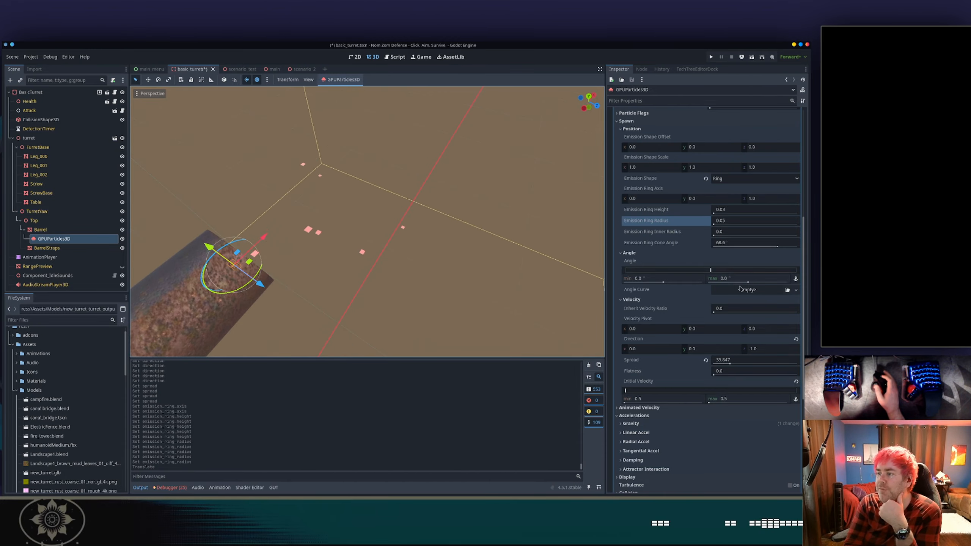
pyautogui.scroll(5, 740, 289)
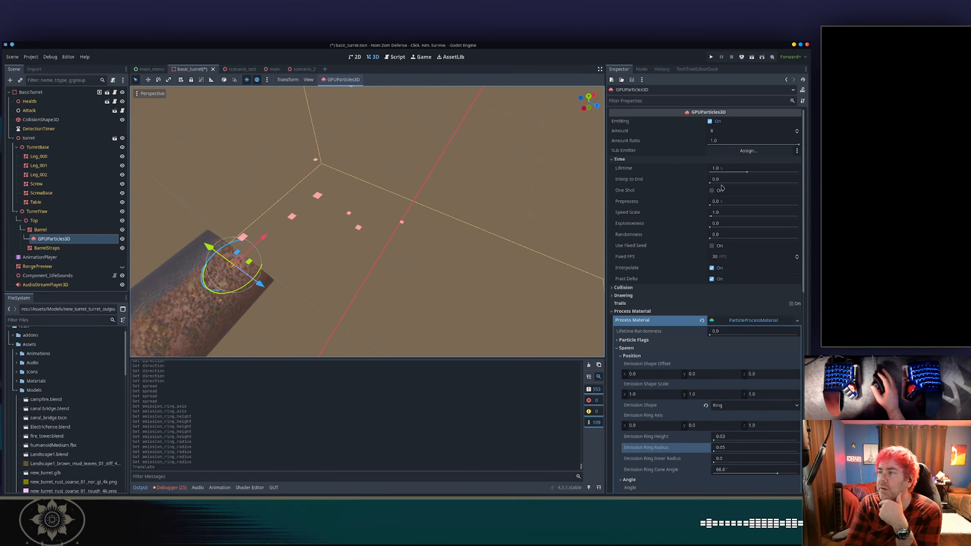
pyautogui.click(719, 131)
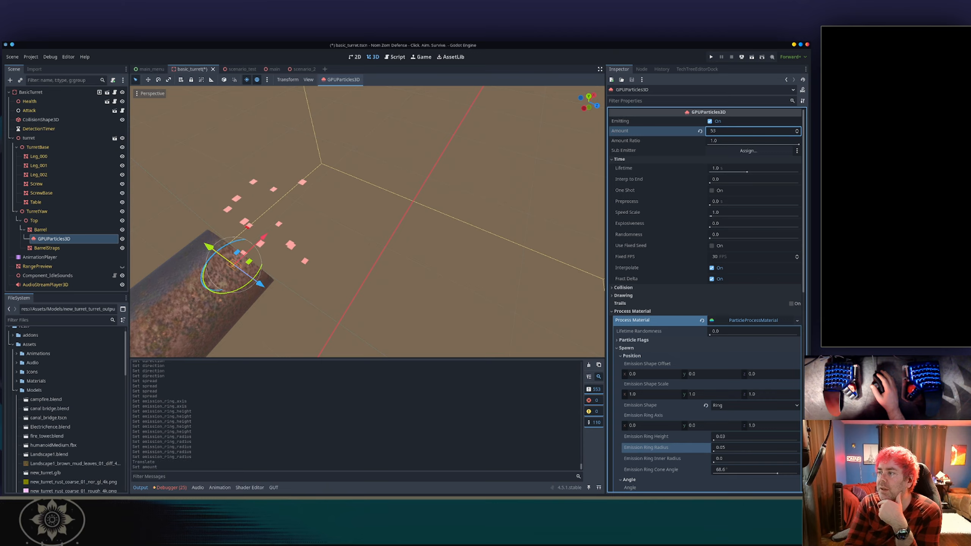
pyautogui.write('38')
pyautogui.press('Return')
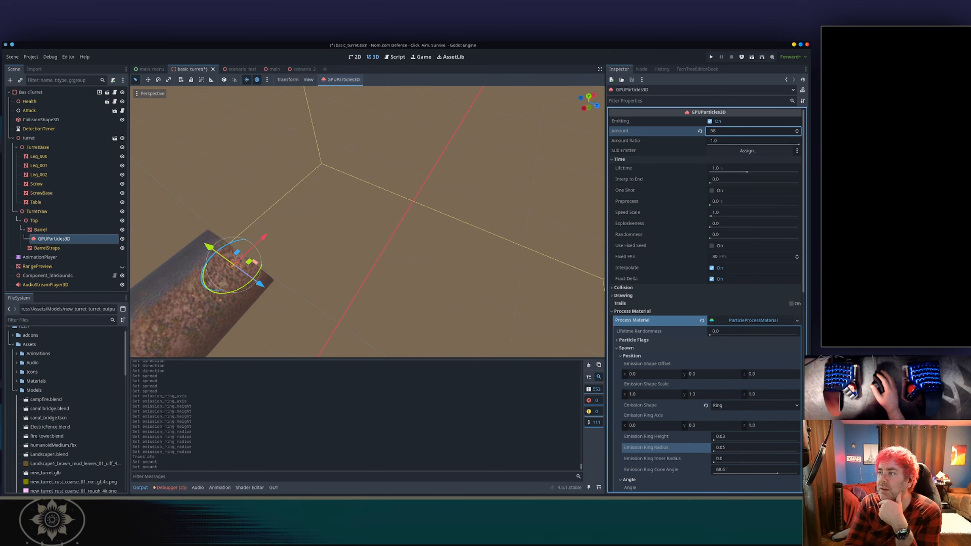
pyautogui.moveTo(720, 131); pyautogui.dragTo(724, 130)
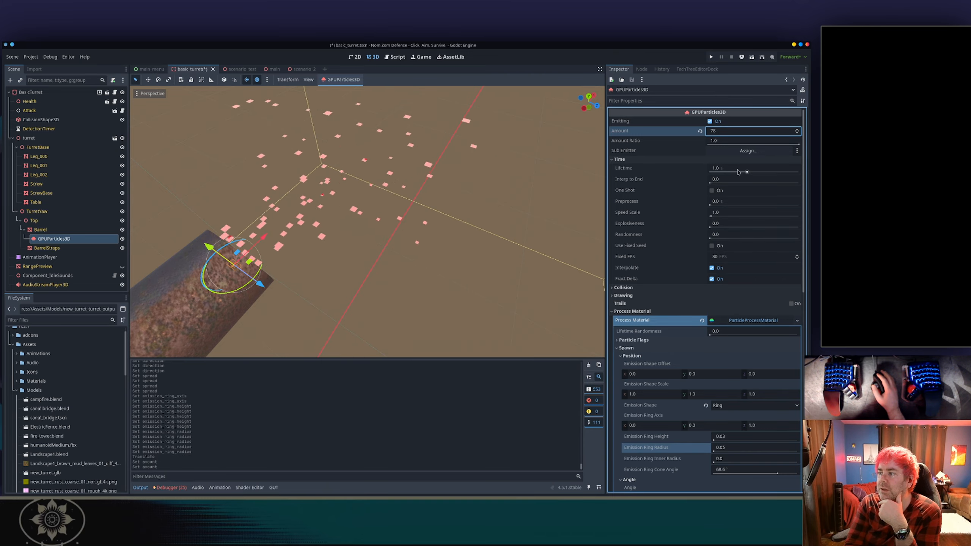
# Raise the emitter's Lifetime to about 0.45 and its Amount to 398.
pyautogui.moveTo(723, 169)
pyautogui.mouseDown()
pyautogui.moveTo(681, 168)
pyautogui.moveTo(730, 168)
pyautogui.mouseUp()
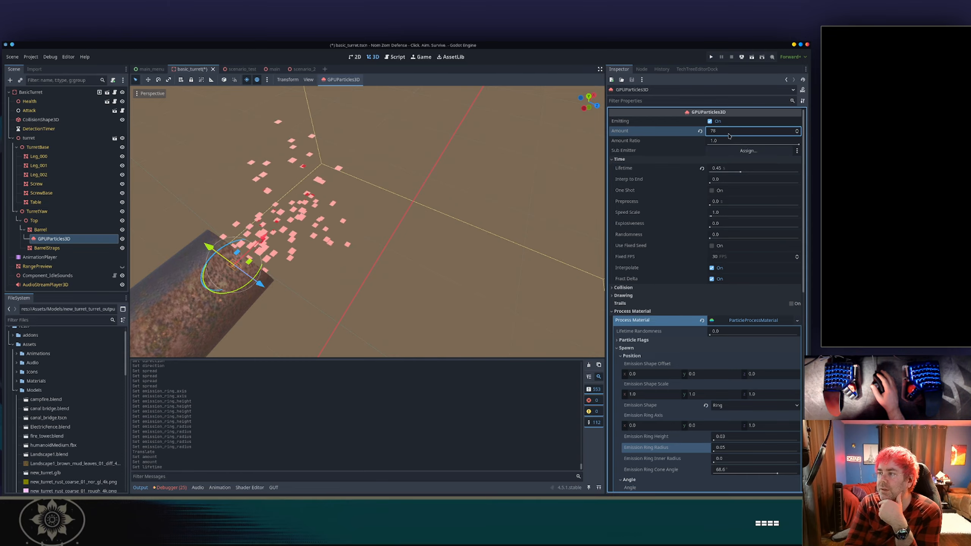
pyautogui.moveTo(728, 131); pyautogui.dragTo(708, 134)
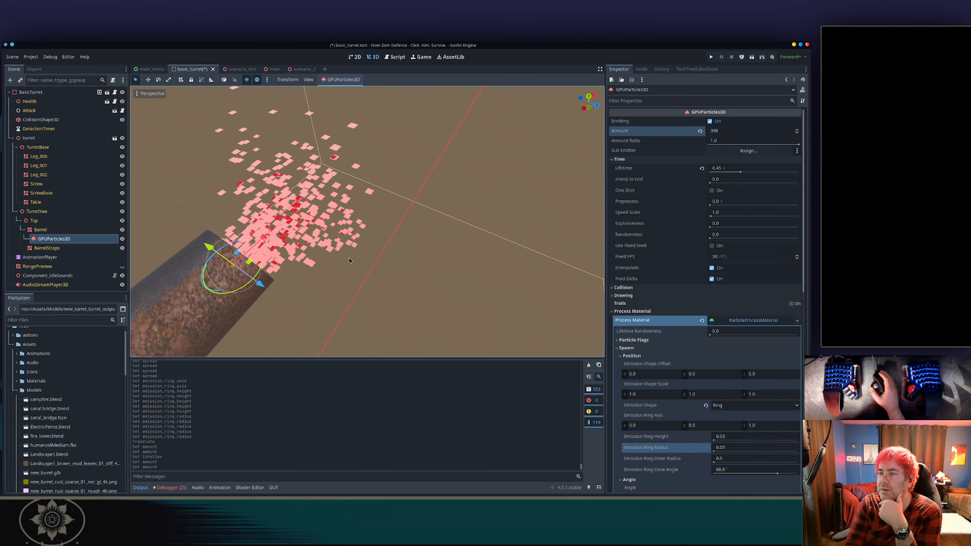
# Set the Explosiveness to about 0.48 and the Lifetime to 0.2.
pyautogui.moveTo(350, 261); pyautogui.dragTo(327, 183, button='middle')
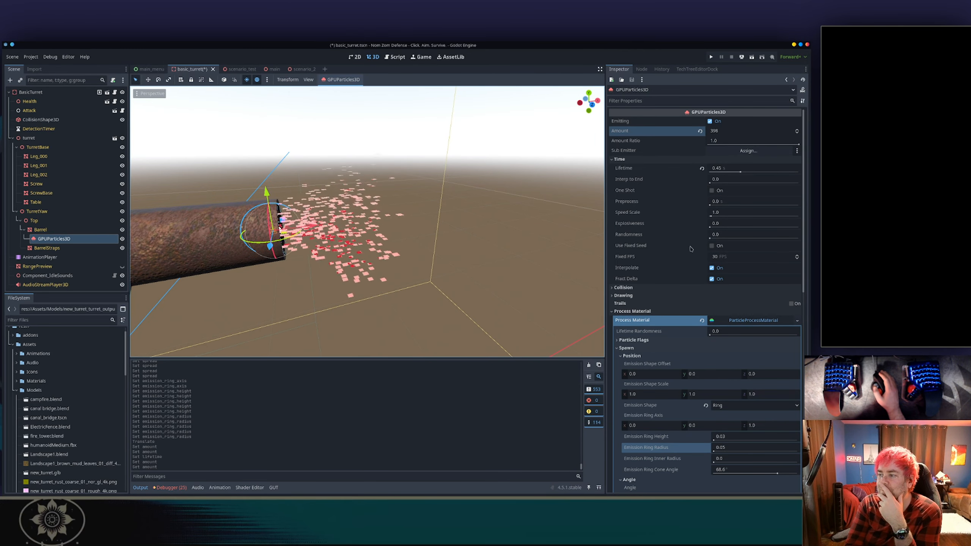
pyautogui.moveTo(710, 227); pyautogui.dragTo(754, 226)
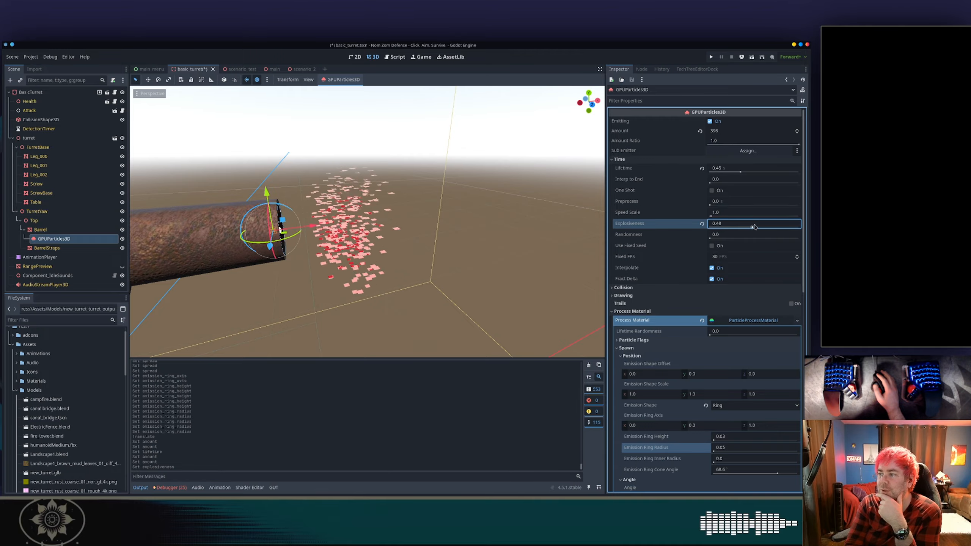
pyautogui.moveTo(740, 171); pyautogui.dragTo(737, 171)
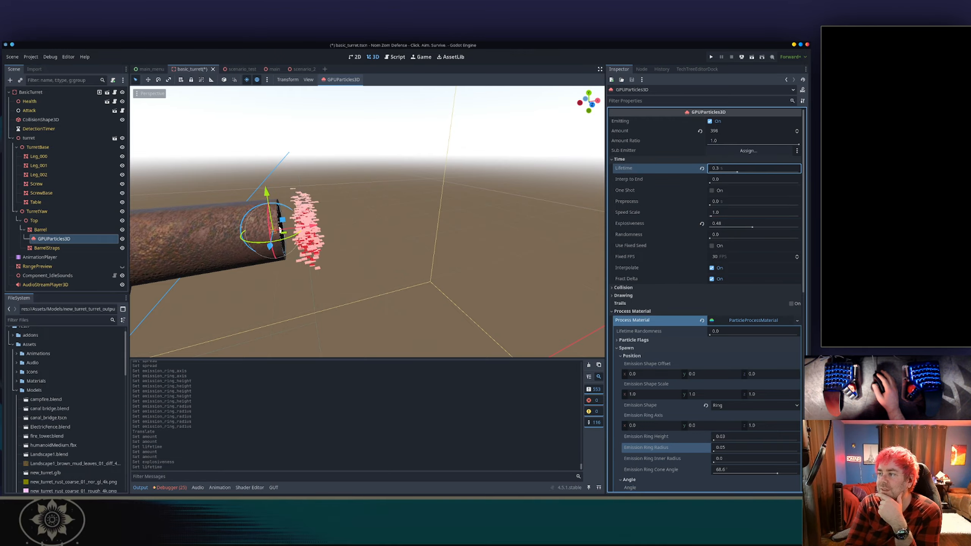
pyautogui.click(734, 170)
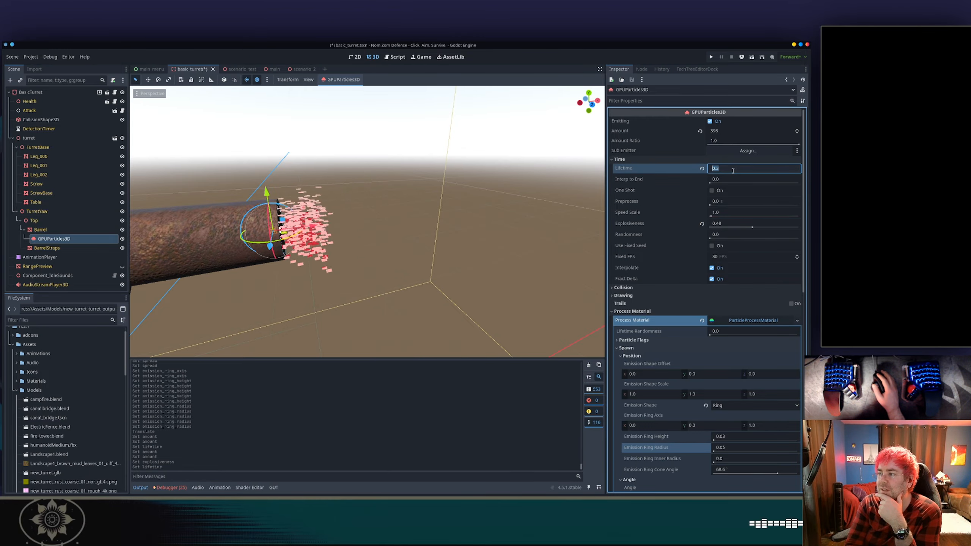
pyautogui.write('0.')
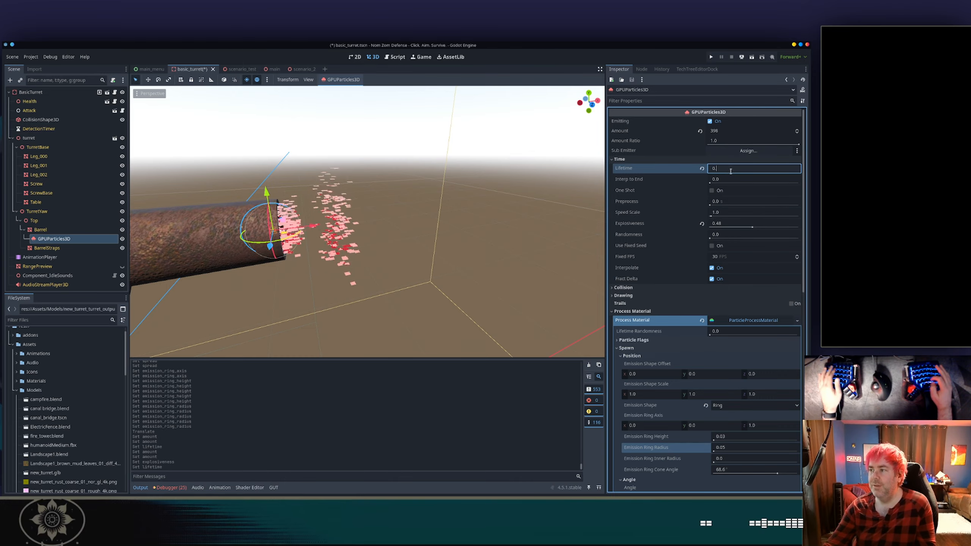
pyautogui.write('2')
pyautogui.press('Return')
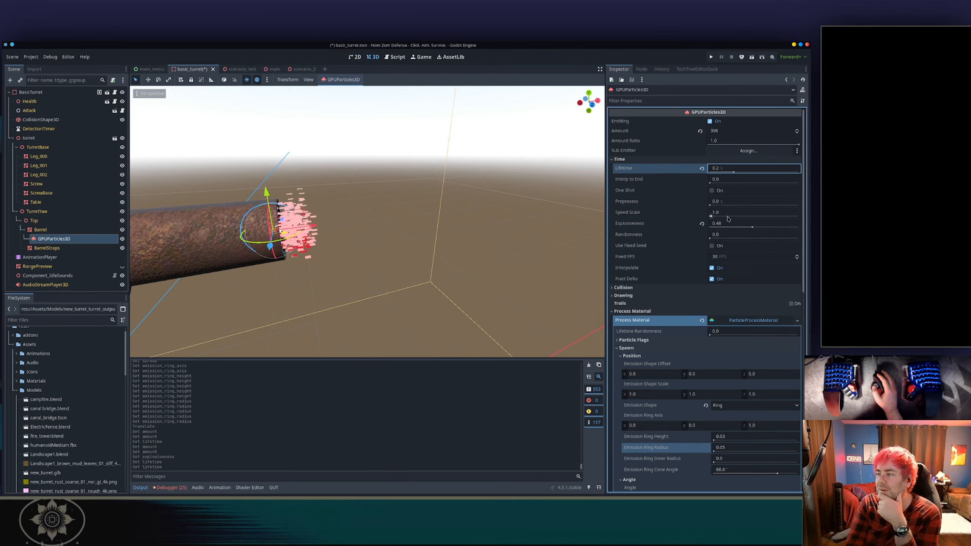
# Tune the Time settings: Speed Scale to about 1.2, Explosiveness to 0.68 and Randomness to 0.17.
pyautogui.moveTo(719, 213); pyautogui.dragTo(749, 213)
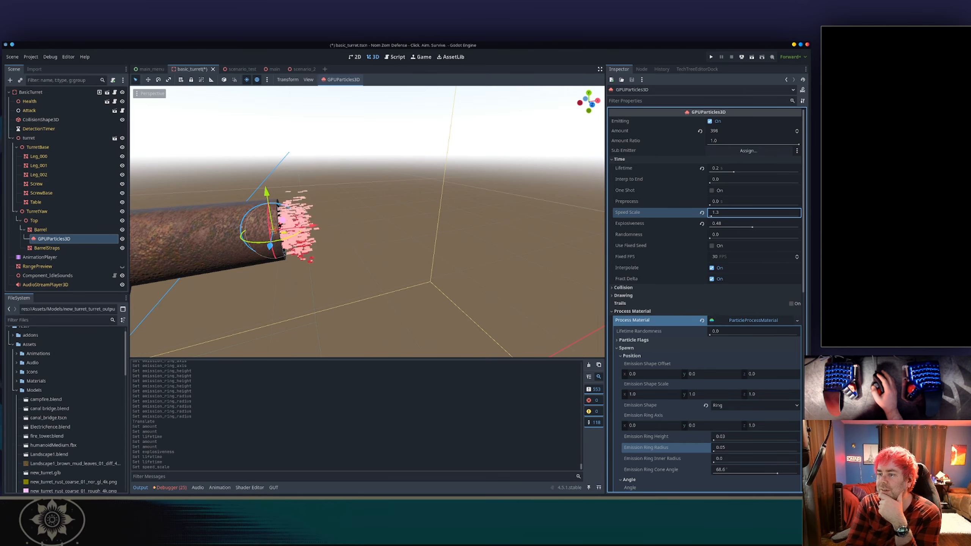
pyautogui.moveTo(748, 229); pyautogui.dragTo(707, 229)
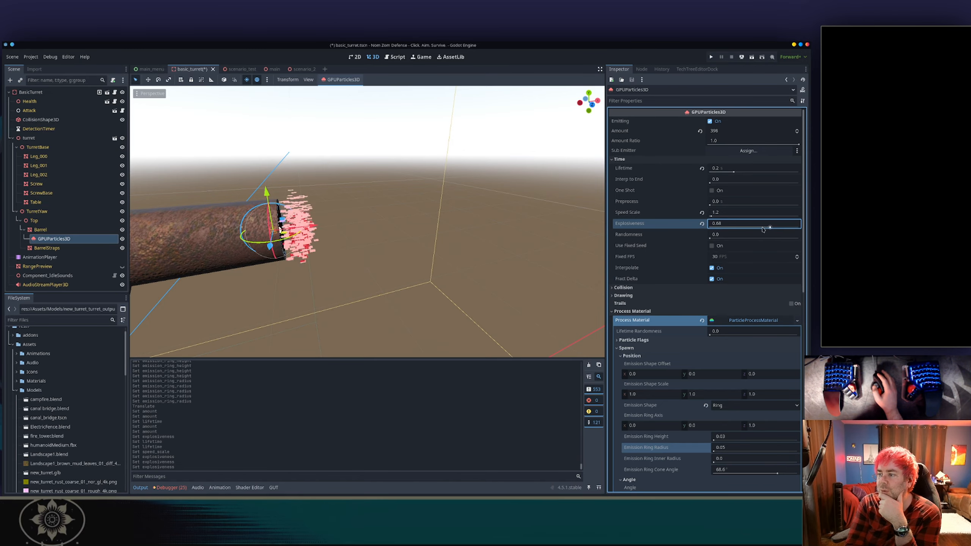
pyautogui.moveTo(762, 234); pyautogui.dragTo(767, 234)
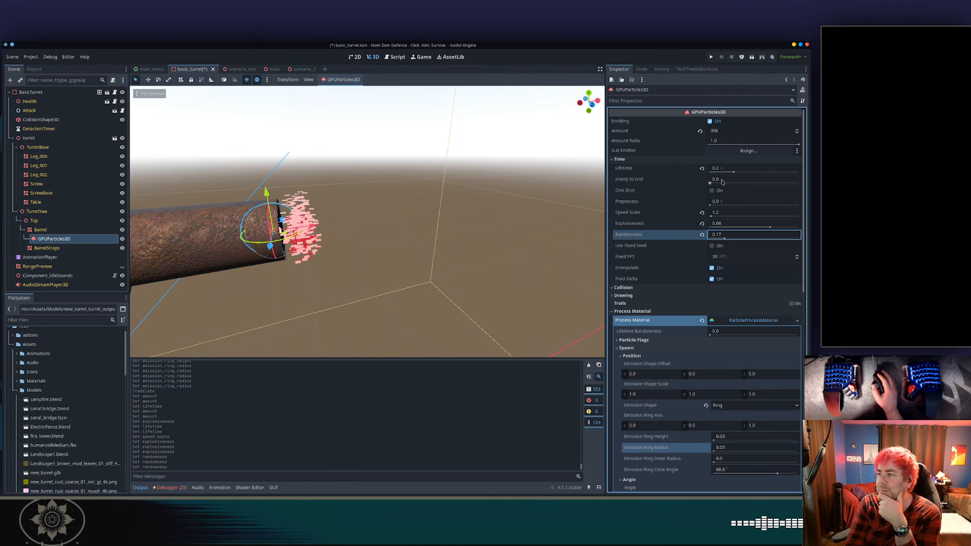
pyautogui.moveTo(719, 180)
pyautogui.mouseDown()
pyautogui.moveTo(799, 180)
pyautogui.moveTo(709, 185)
pyautogui.mouseUp()
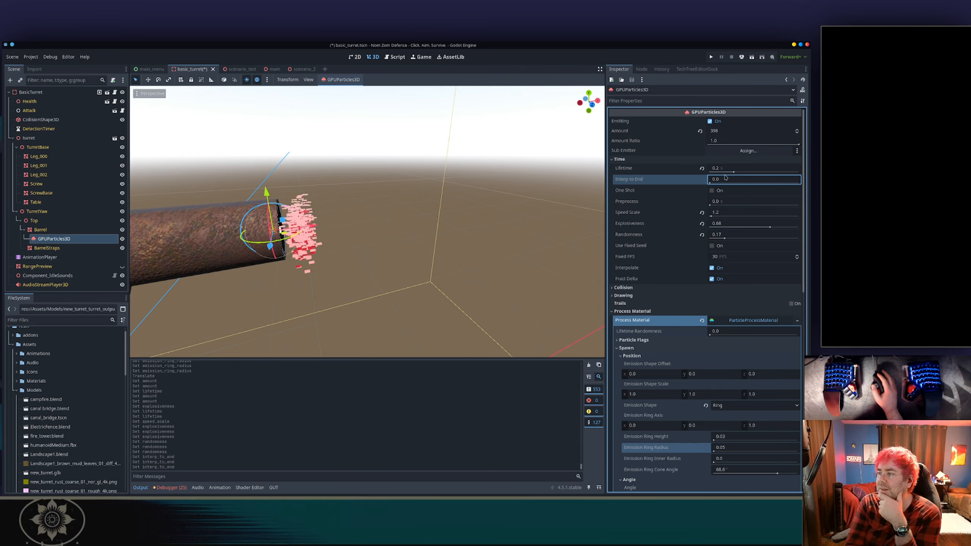
# Set the emitter's particle Amount to 200.
pyautogui.click(723, 131)
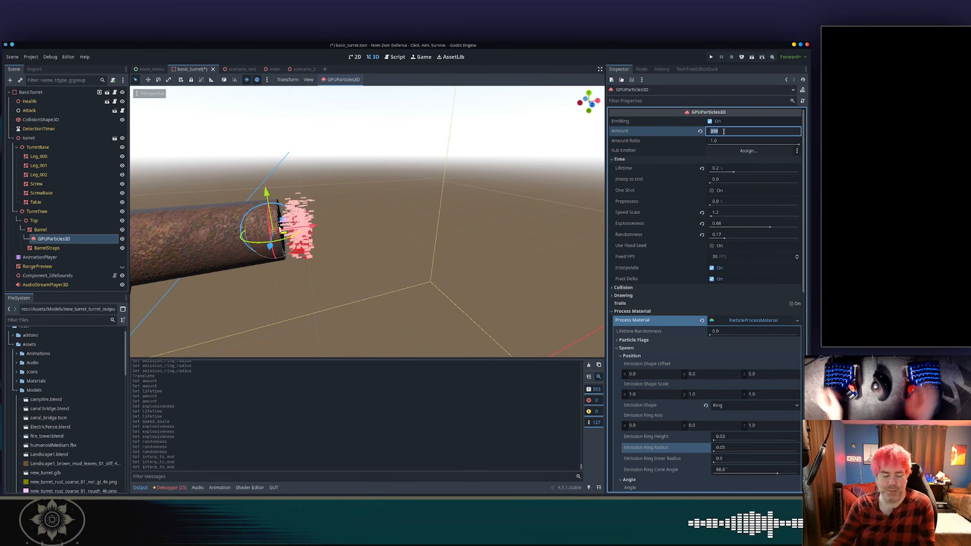
pyautogui.write('200')
pyautogui.press('Return')
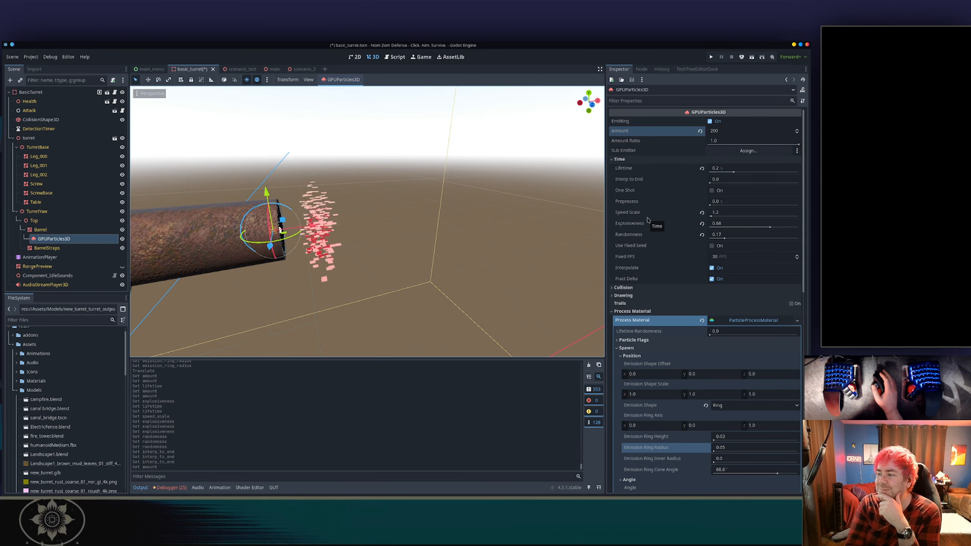
# Try widening the process material's Hue Variation range, then reset it to default.
pyautogui.scroll(-3, 650, 284)
pyautogui.scroll(-3, 651, 283)
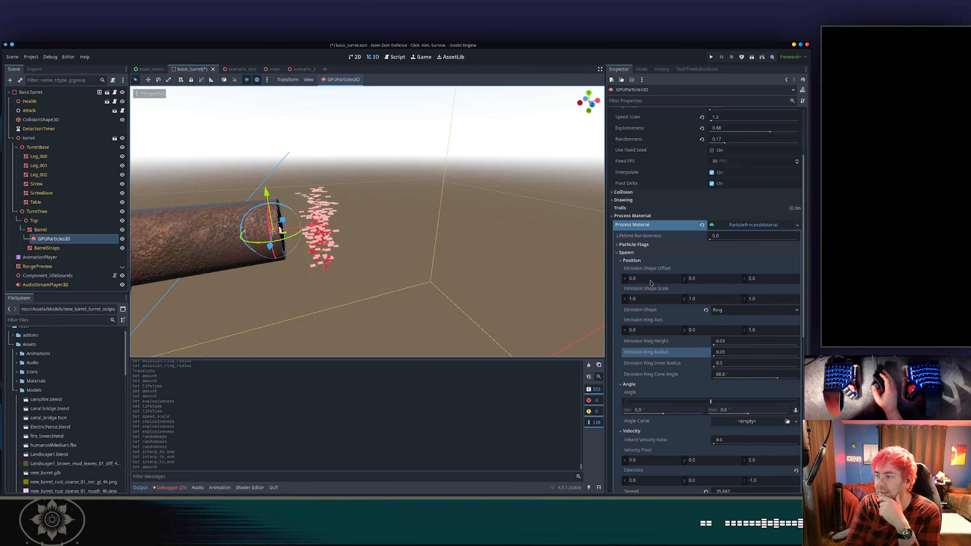
pyautogui.scroll(-3, 665, 277)
pyautogui.scroll(-8, 679, 271)
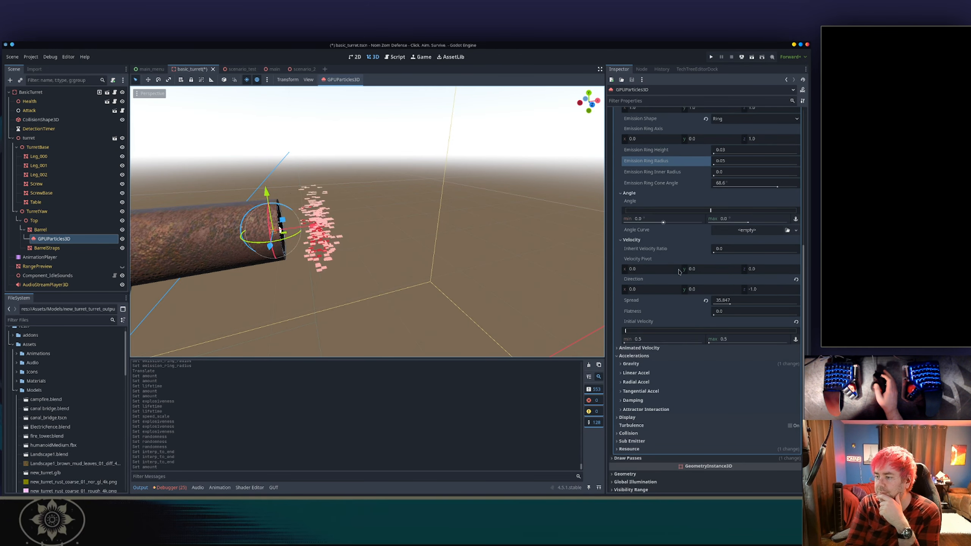
pyautogui.scroll(-3, 679, 271)
pyautogui.click(650, 370)
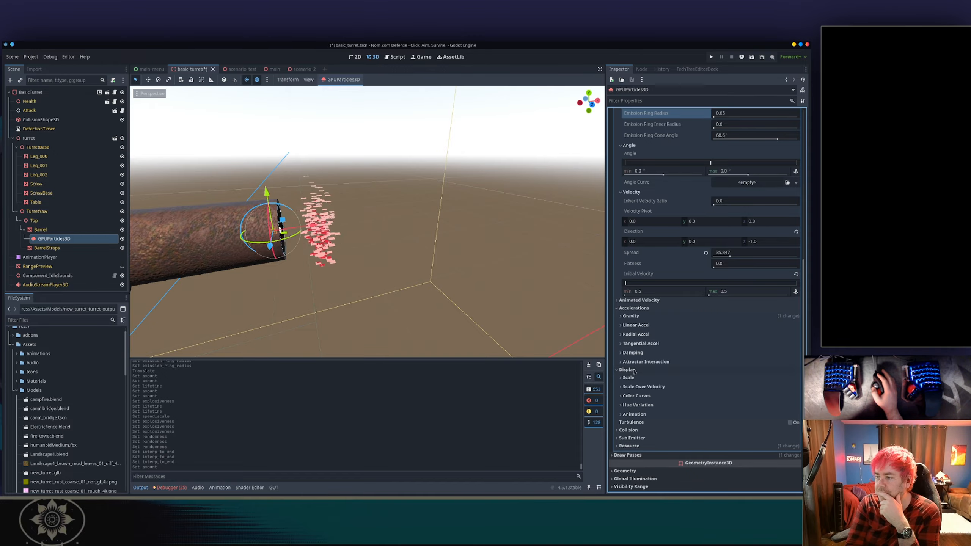
pyautogui.scroll(-3, 655, 344)
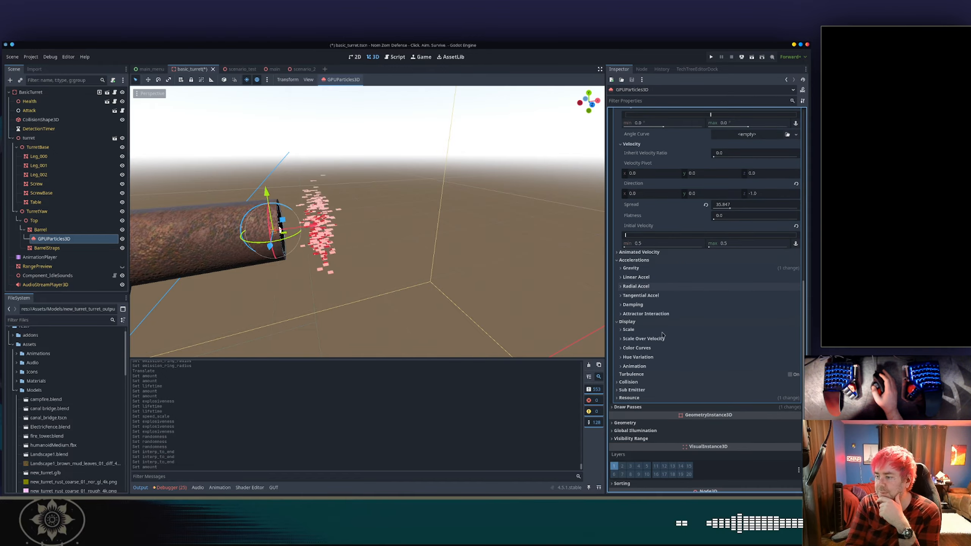
pyautogui.click(646, 367)
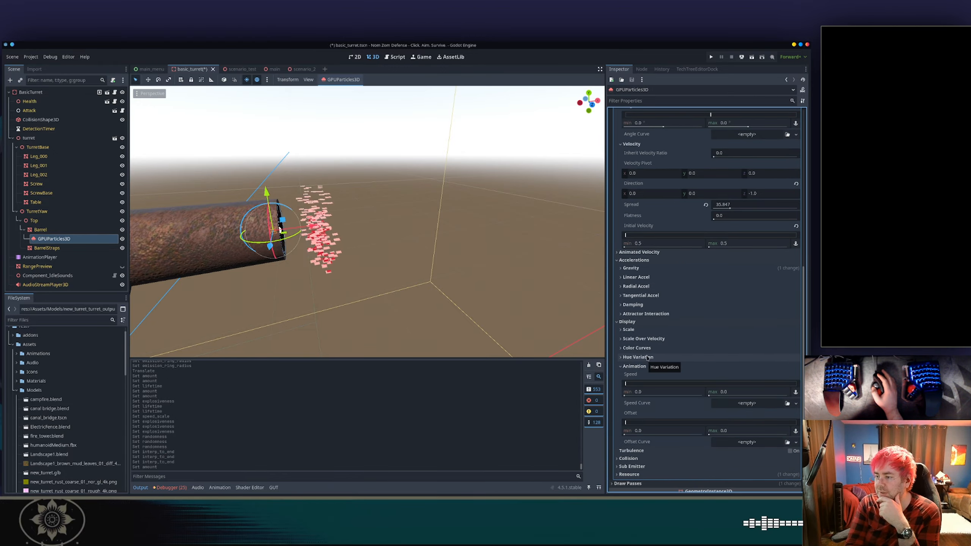
pyautogui.click(647, 357)
pyautogui.scroll(-2, 651, 355)
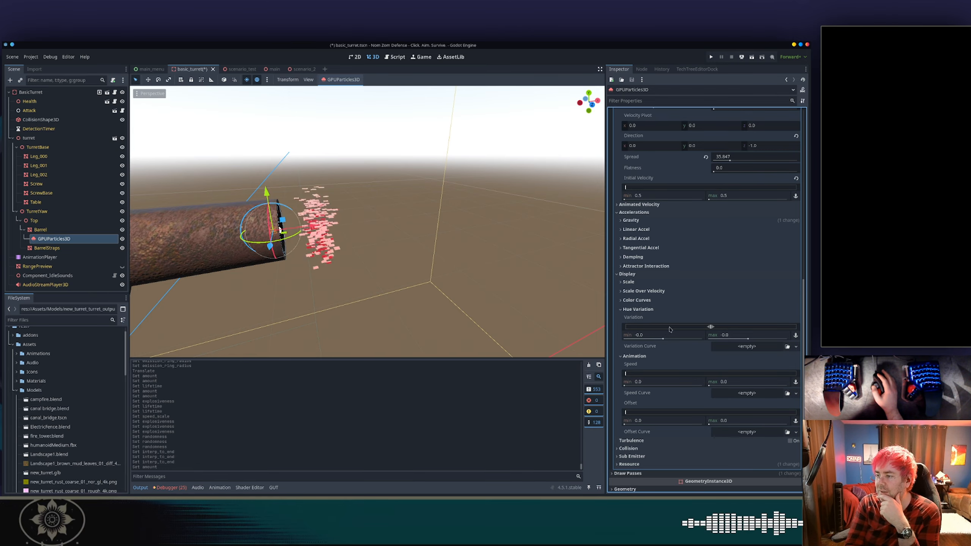
pyautogui.moveTo(681, 329); pyautogui.dragTo(669, 328)
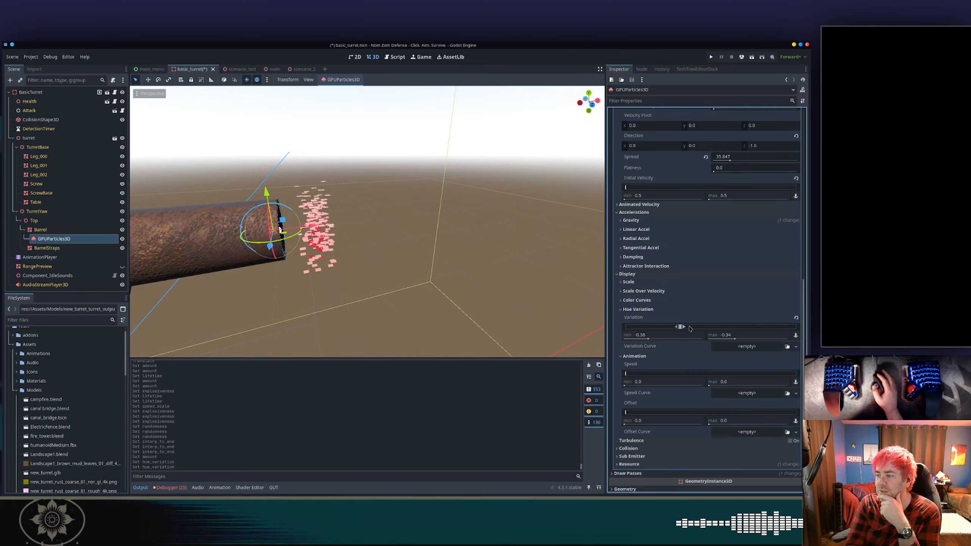
pyautogui.moveTo(678, 328); pyautogui.dragTo(770, 327)
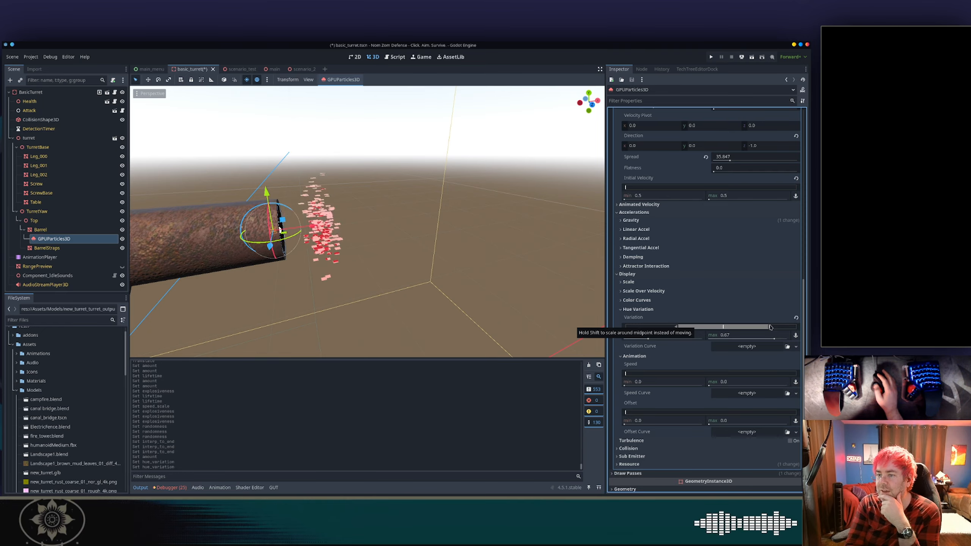
pyautogui.click(795, 318)
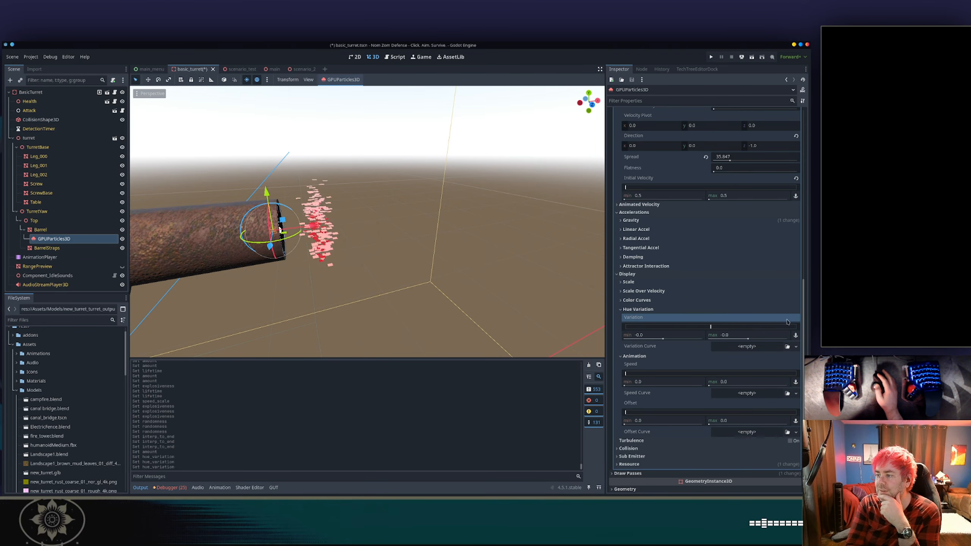
# Set the Color Curves color to magenta by lowering green to 55.
pyautogui.click(665, 301)
pyautogui.click(749, 309)
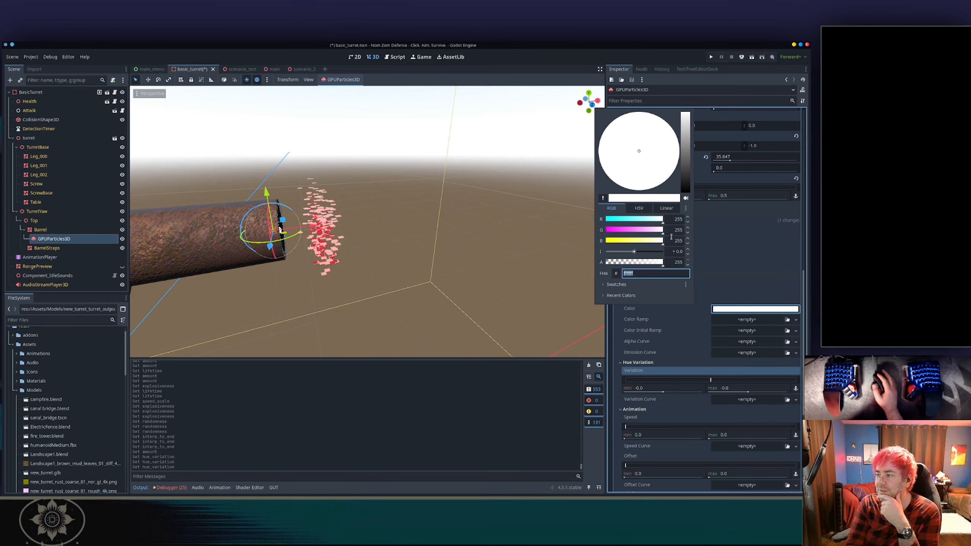
pyautogui.moveTo(663, 230); pyautogui.dragTo(618, 230)
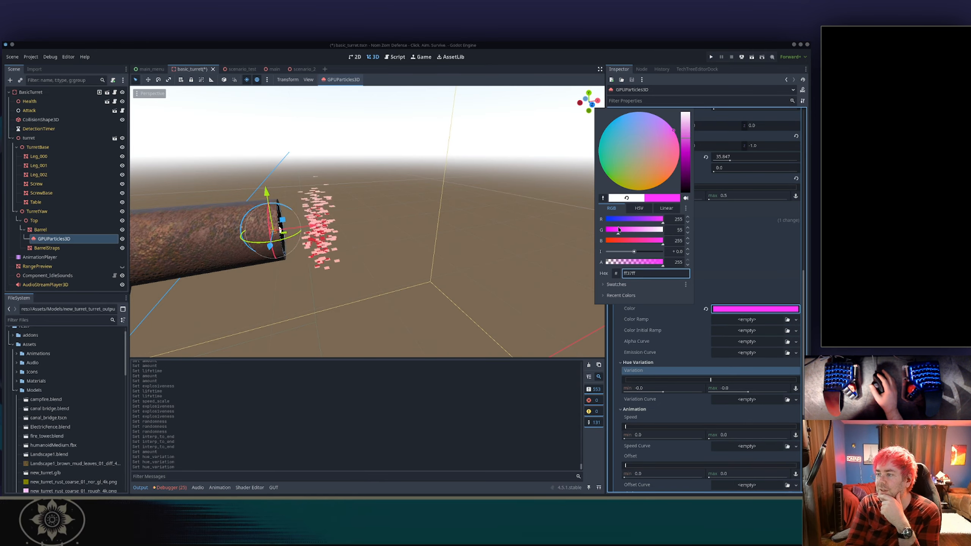
pyautogui.click(709, 279)
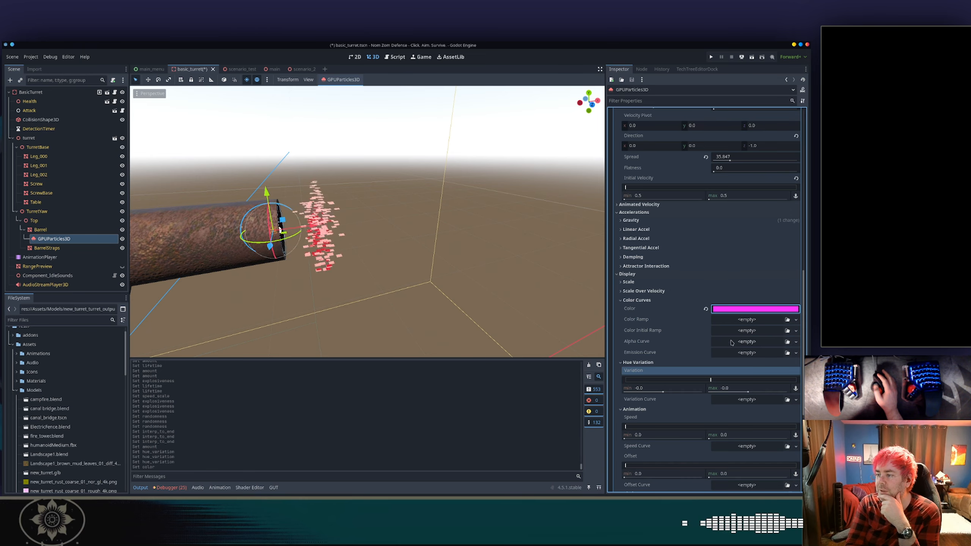
# Assign a new CurveTexture with a new Curve as the Emission Curve and add points rising toward 1.0.
pyautogui.click(726, 352)
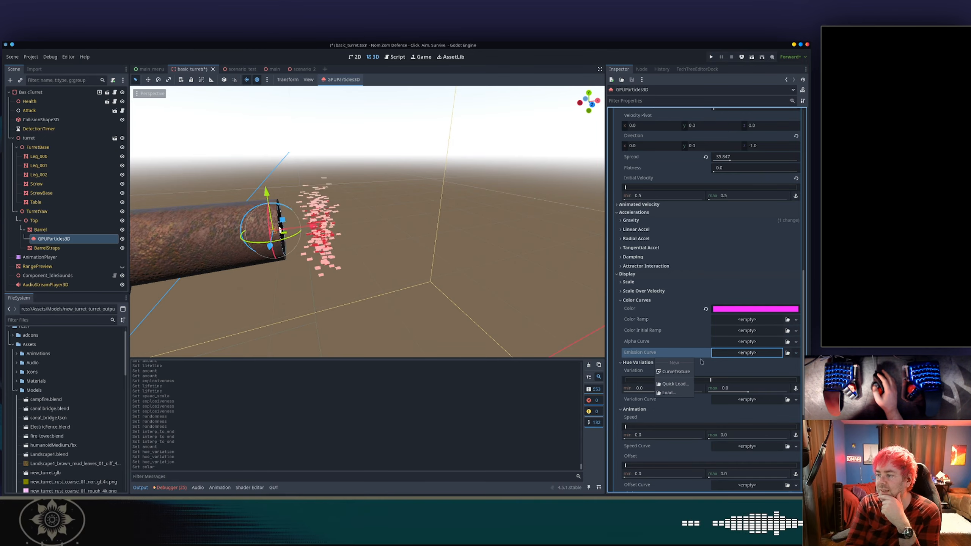
pyautogui.click(684, 371)
pyautogui.click(768, 353)
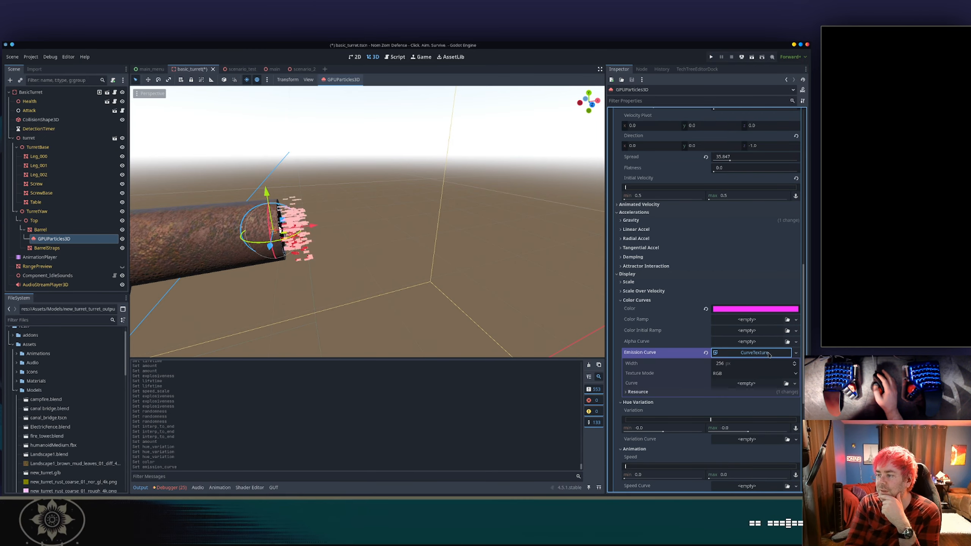
pyautogui.click(743, 383)
pyautogui.click(686, 403)
pyautogui.click(747, 388)
pyautogui.scroll(-2, 727, 398)
pyautogui.click(644, 366)
pyautogui.click(771, 336)
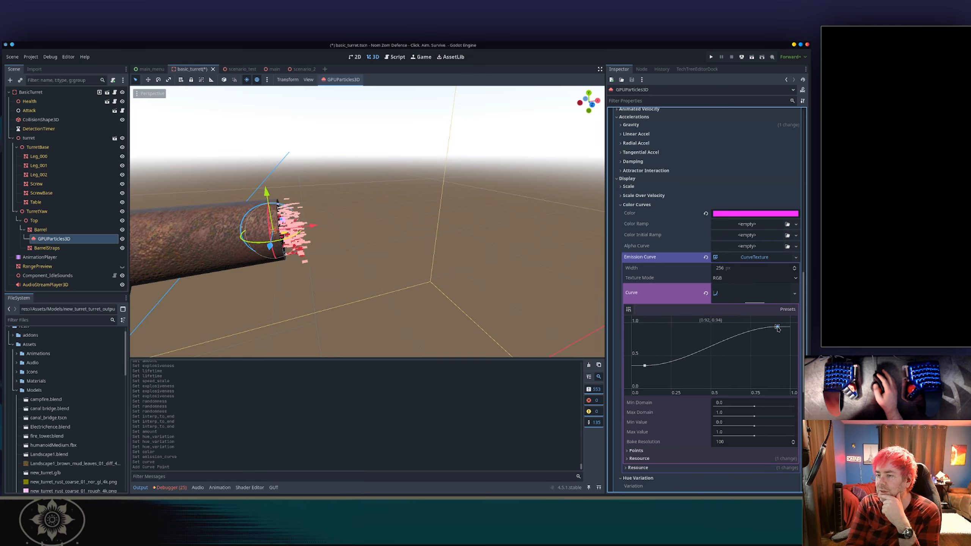
pyautogui.click(777, 326)
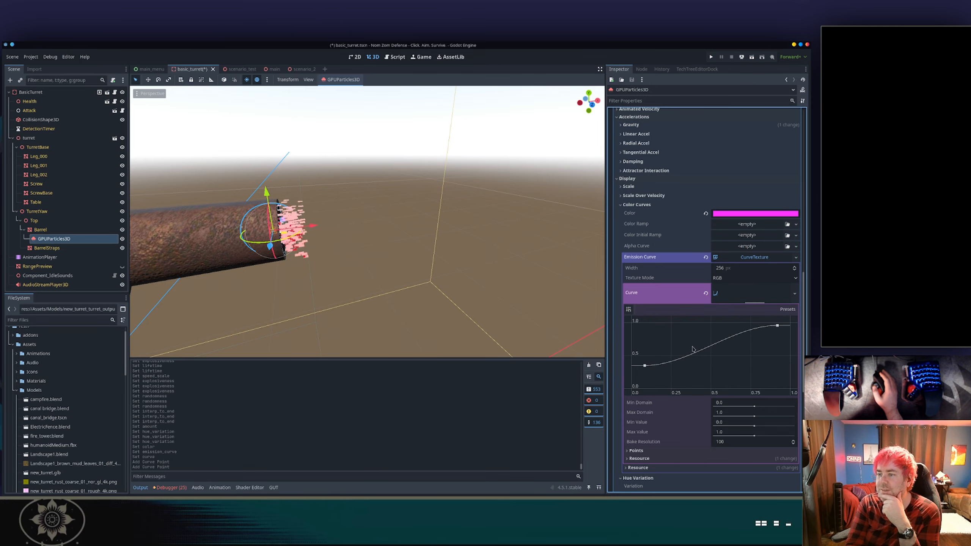
# Set the emitter's particle Amount to 50.
pyautogui.scroll(15, 706, 212)
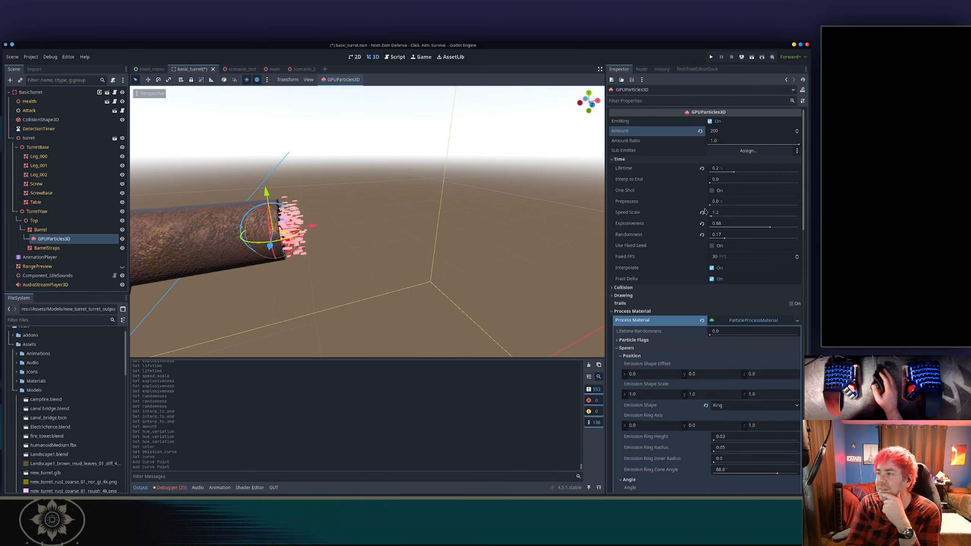
pyautogui.click(717, 131)
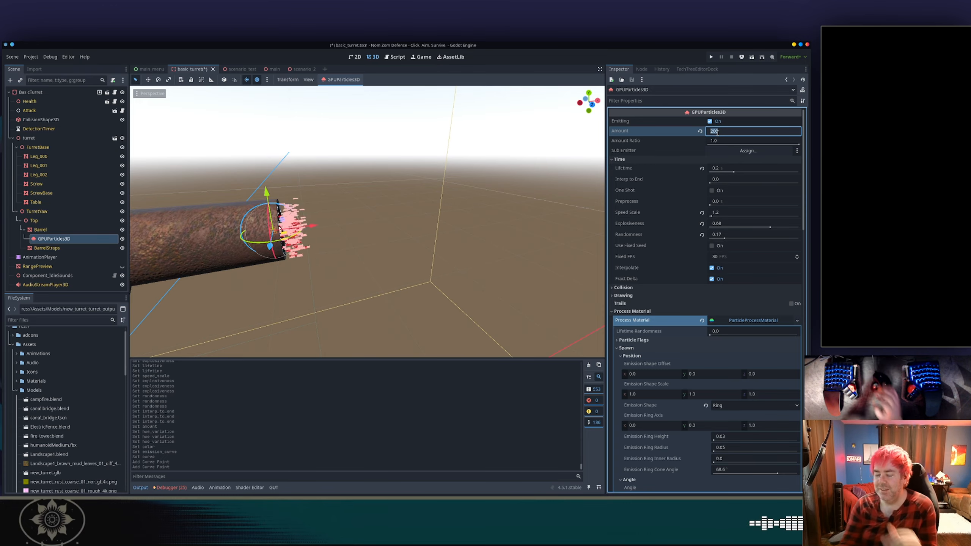
pyautogui.write('50')
pyautogui.press('Return')
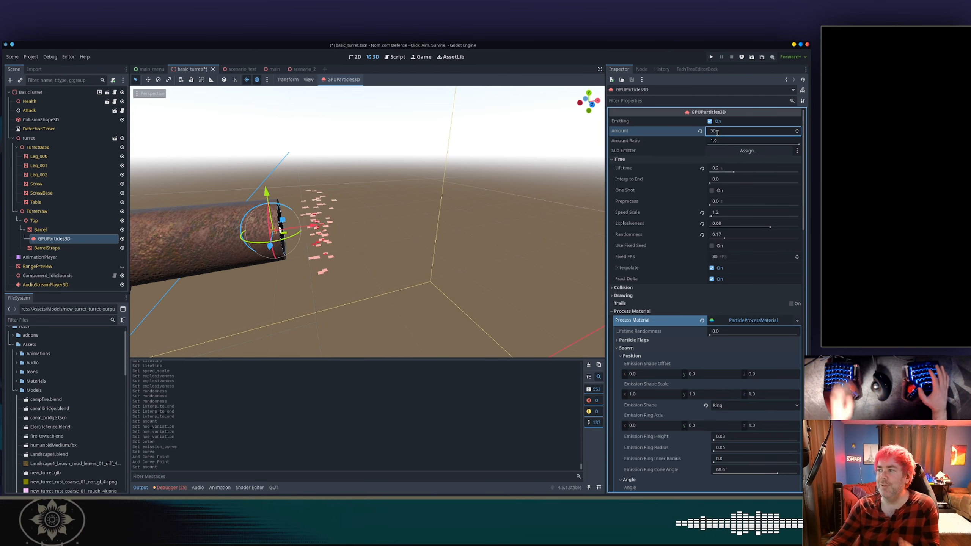
pyautogui.moveTo(399, 226)
pyautogui.mouseDown(button='middle')
pyautogui.moveTo(386, 237)
pyautogui.moveTo(407, 230)
pyautogui.mouseUp(button='middle')
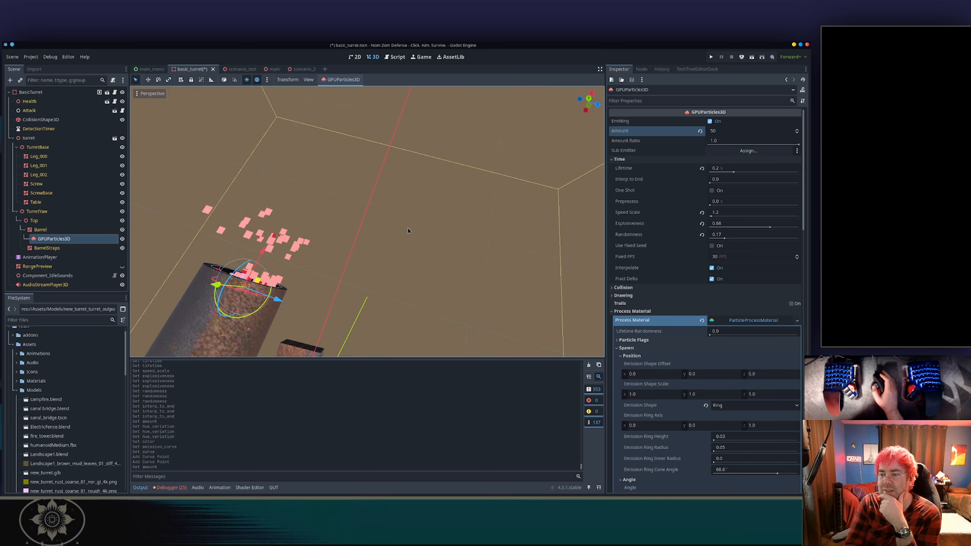
pyautogui.scroll(2, 407, 230)
pyautogui.scroll(-15, 671, 302)
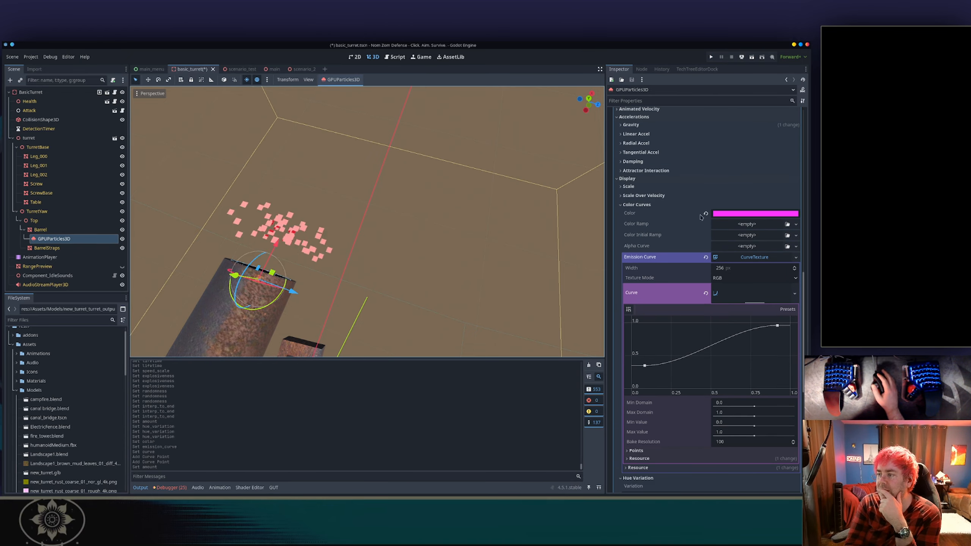
# Reset the Color Curves color and the Emission Curve to their defaults, then collapse the Display sections.
pyautogui.click(706, 214)
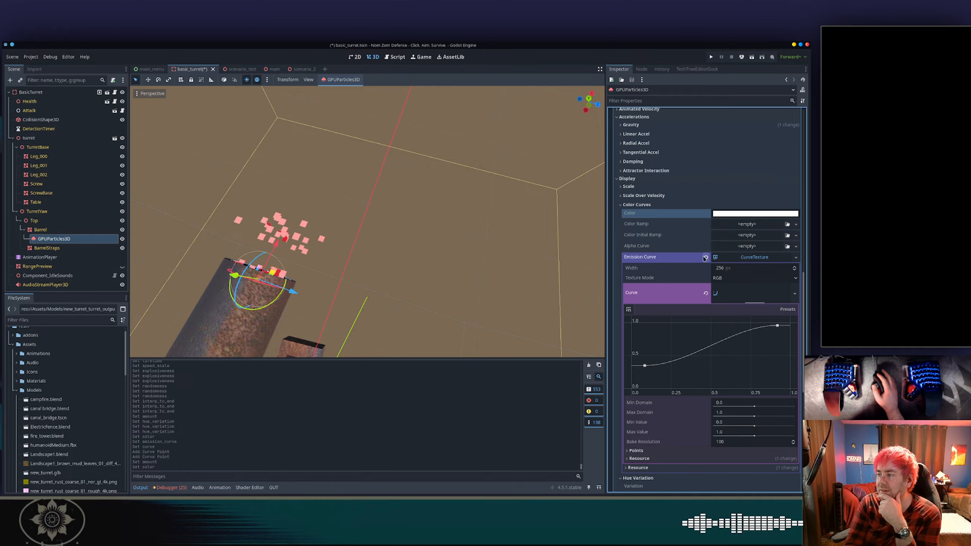
pyautogui.click(705, 259)
pyautogui.click(655, 205)
pyautogui.click(653, 187)
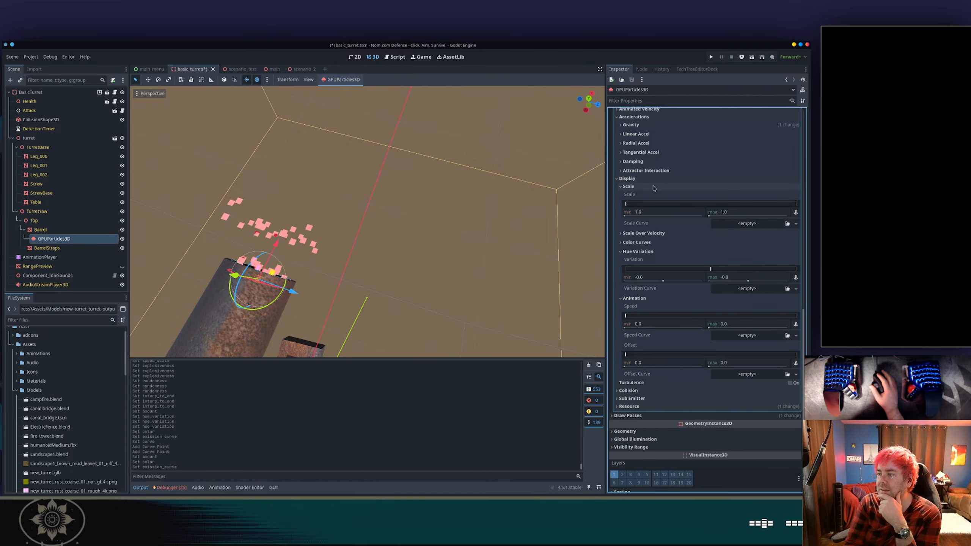
pyautogui.click(653, 188)
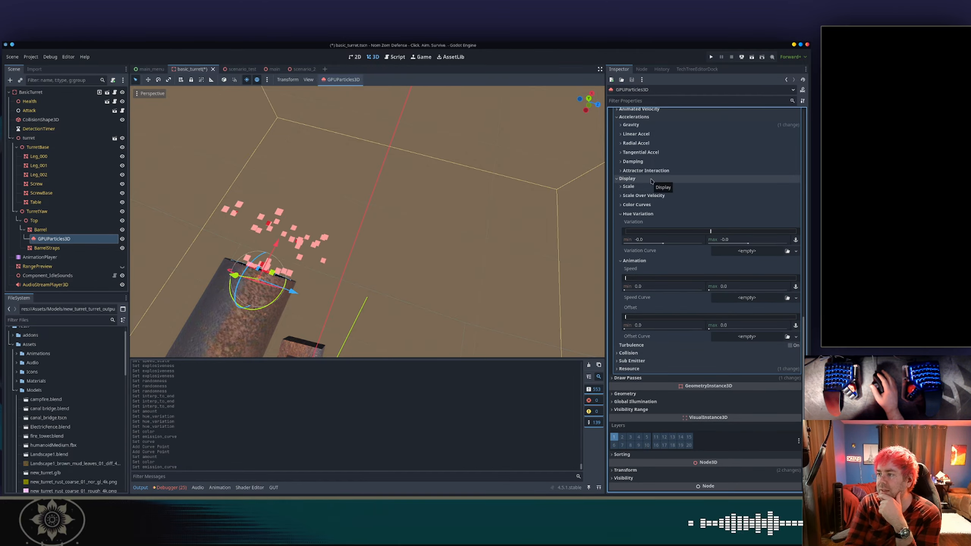
pyautogui.click(651, 180)
pyautogui.scroll(2, 667, 214)
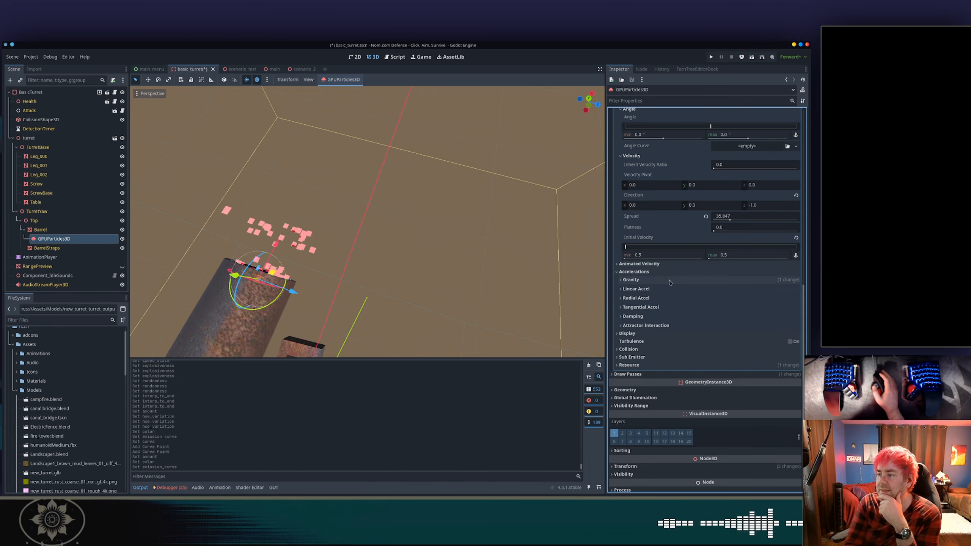
# Set the draw pass material's Billboard mode to Enabled.
pyautogui.click(628, 374)
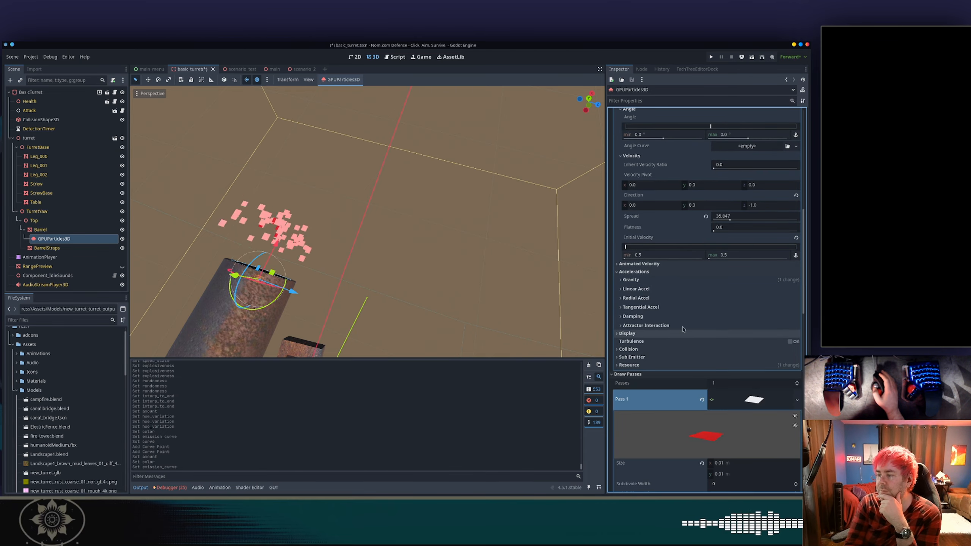
pyautogui.scroll(-10, 689, 310)
pyautogui.scroll(-2, 690, 310)
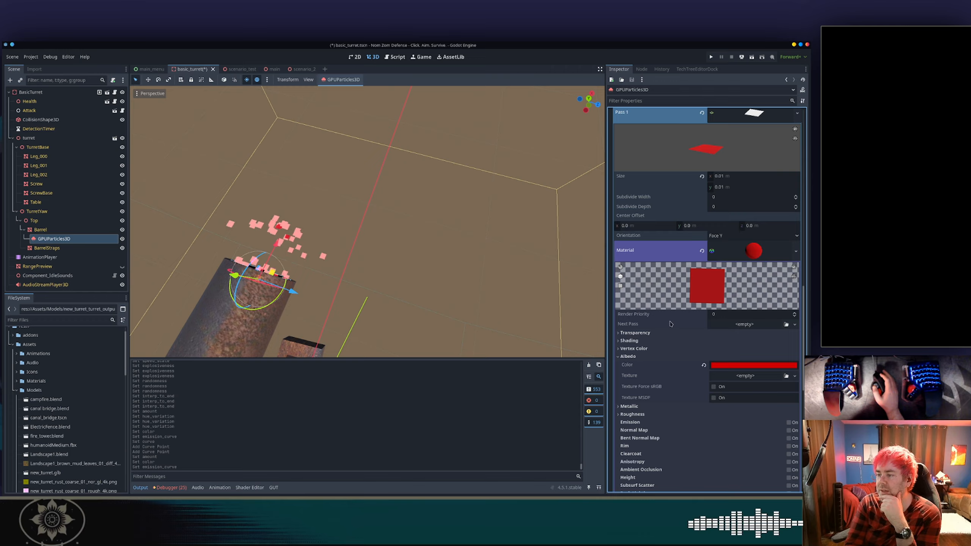
pyautogui.scroll(-4, 666, 325)
pyautogui.scroll(-4, 666, 326)
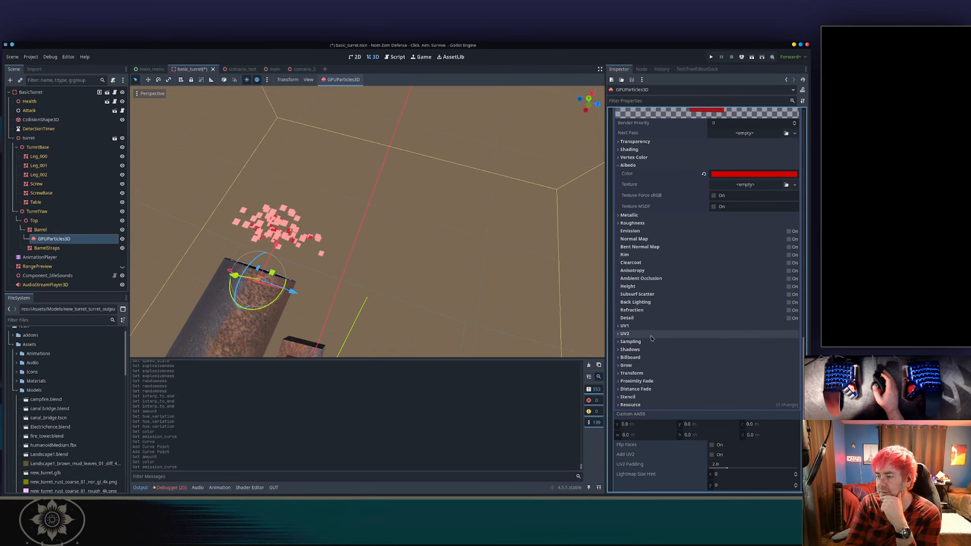
pyautogui.click(630, 357)
pyautogui.click(749, 366)
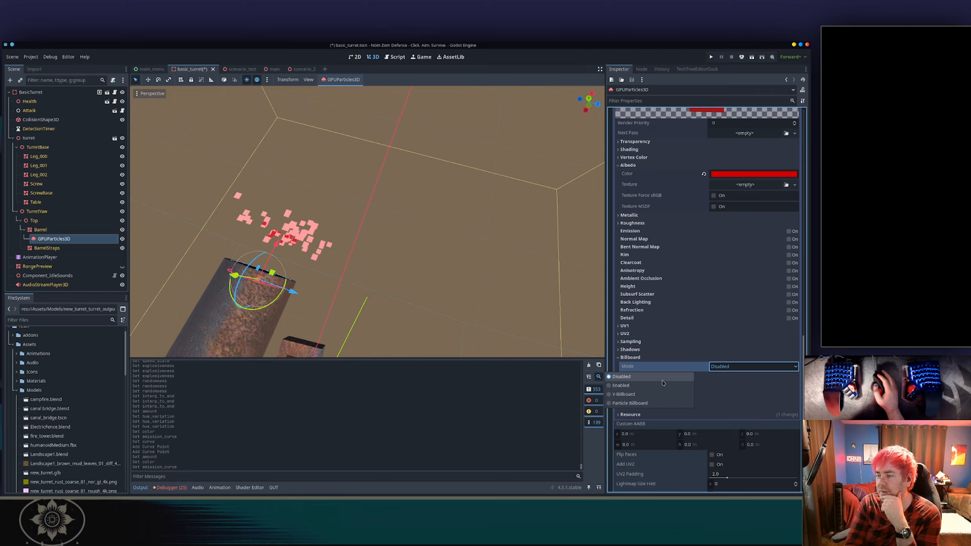
pyautogui.click(749, 376)
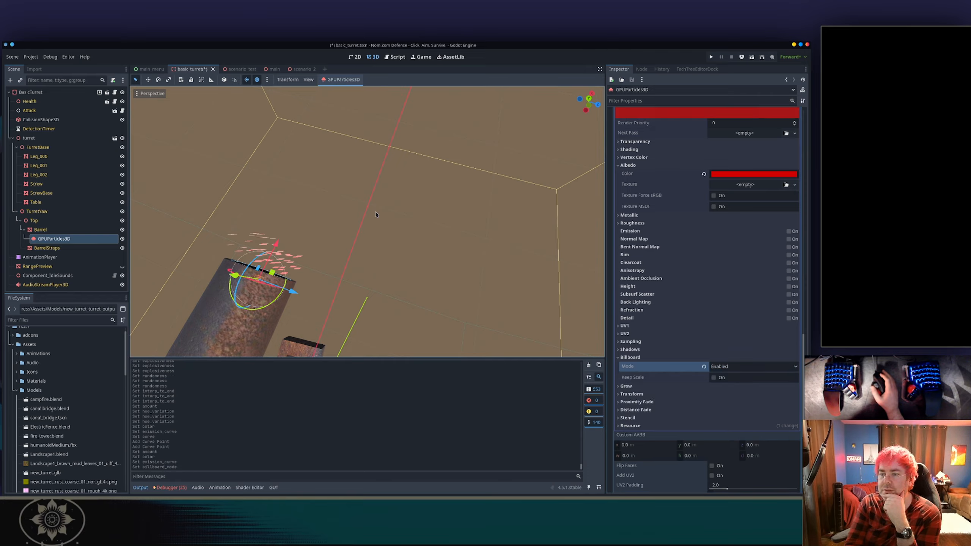
# Switch the material's Billboard mode to Particle Billboard and check the particles around the muzzle.
pyautogui.moveTo(376, 214); pyautogui.dragTo(255, 202, button='middle')
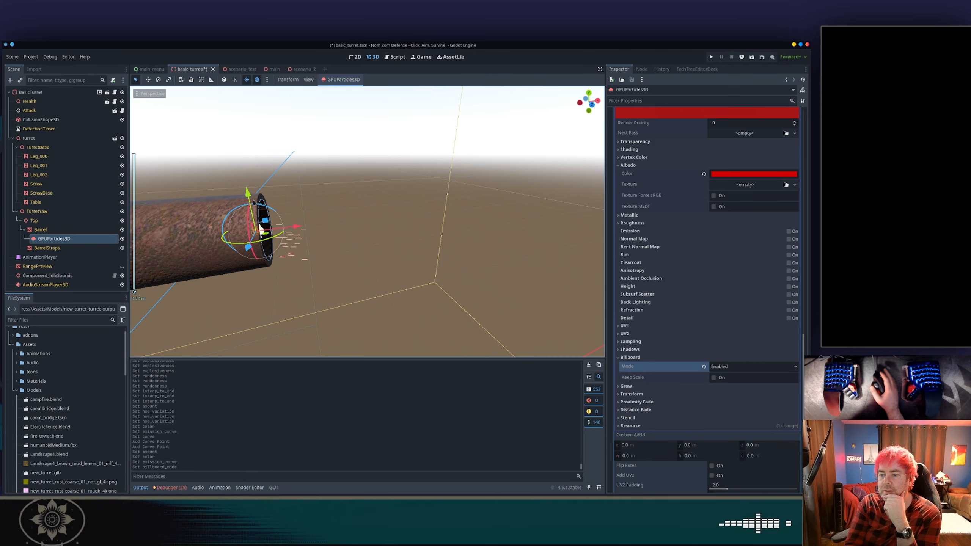
pyautogui.click(714, 377)
pyautogui.click(721, 378)
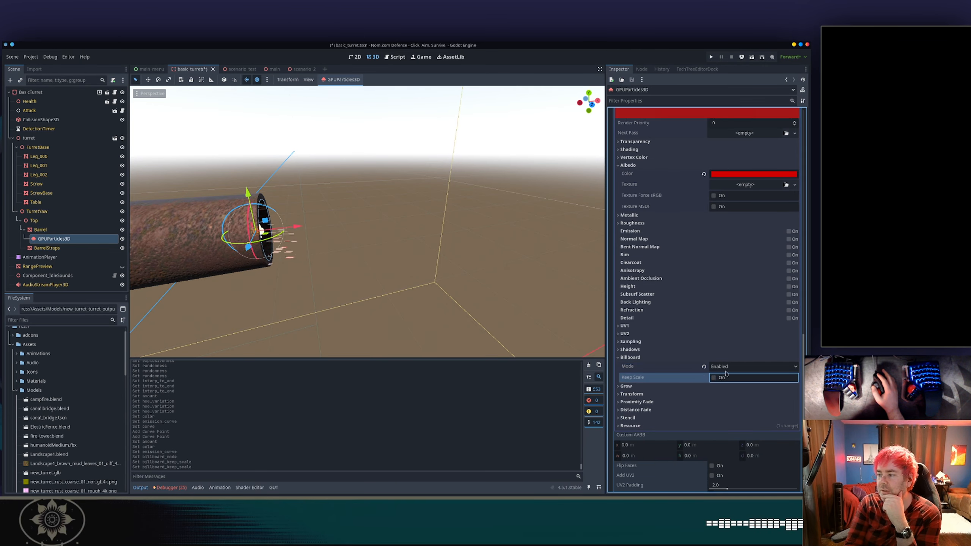
pyautogui.click(727, 367)
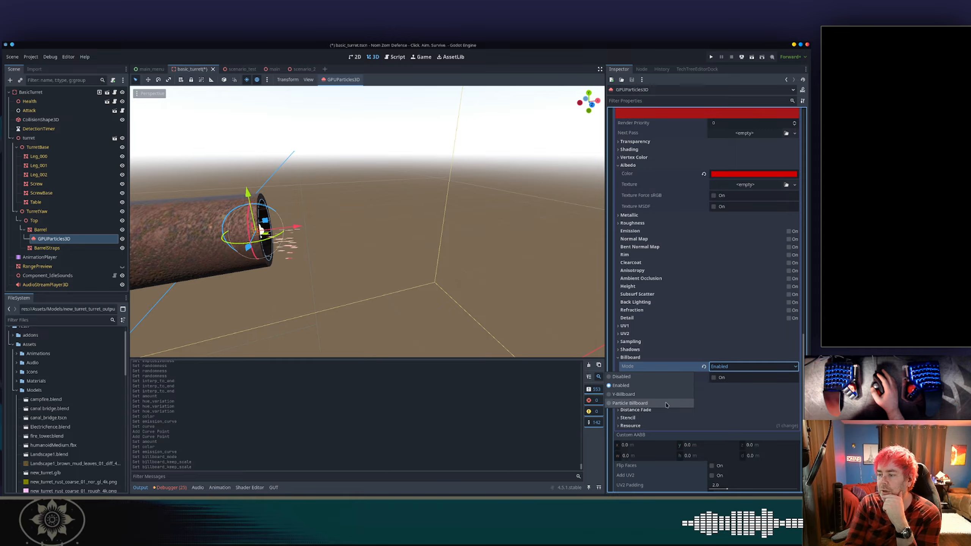
pyautogui.click(649, 403)
pyautogui.moveTo(292, 198); pyautogui.dragTo(256, 262, button='middle')
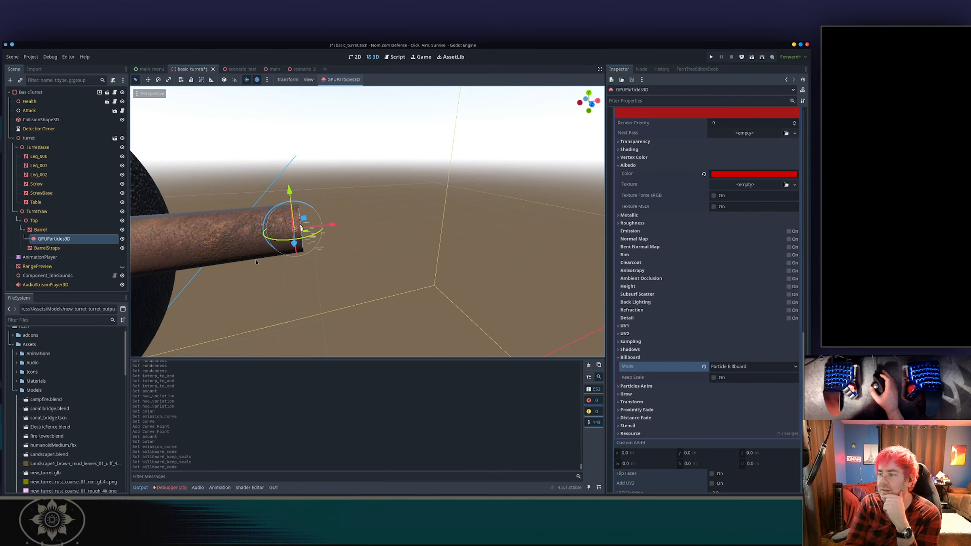
pyautogui.moveTo(371, 254); pyautogui.dragTo(553, 250, button='middle')
# Examine the draw pass material's Billboard and Particles Anim settings.
pyautogui.scroll(5, 710, 238)
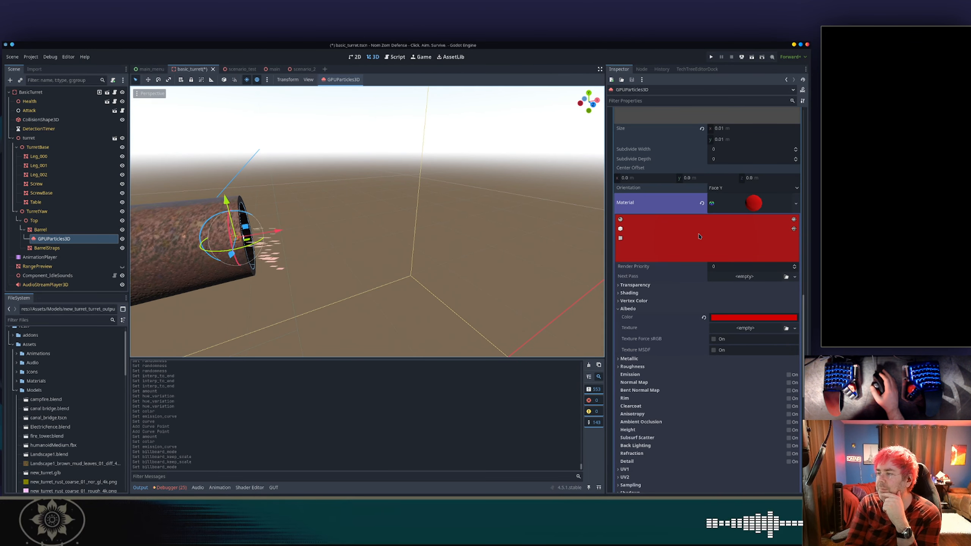
pyautogui.scroll(2, 719, 225)
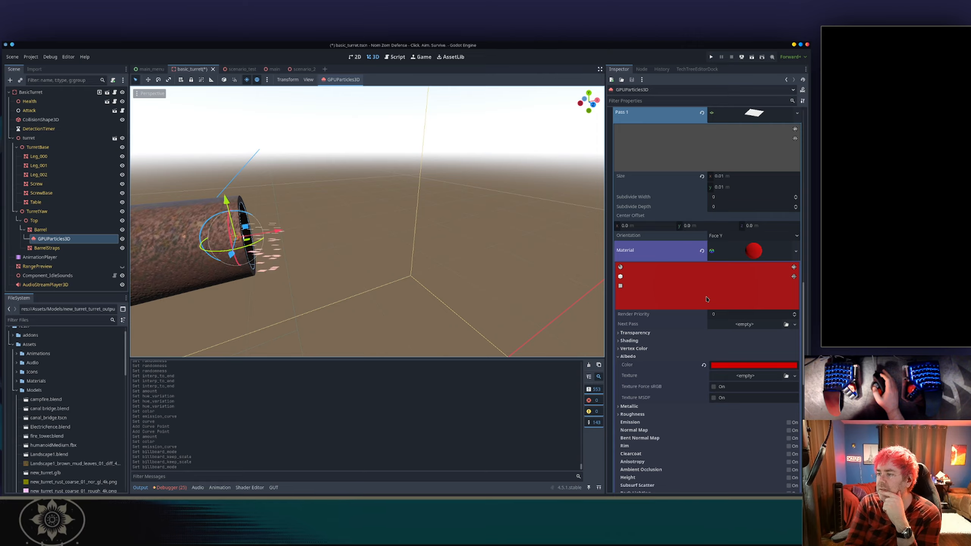
pyautogui.scroll(-2, 676, 313)
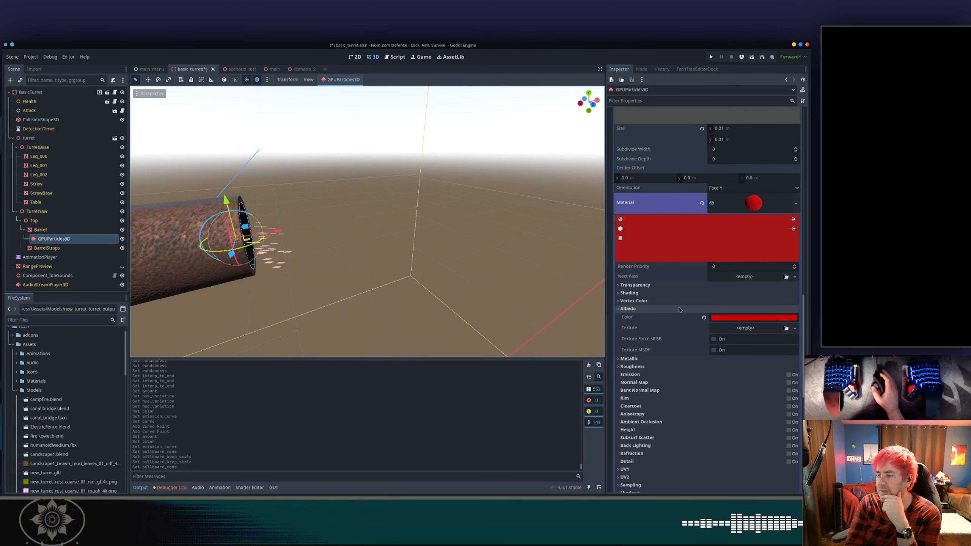
pyautogui.scroll(-5, 680, 308)
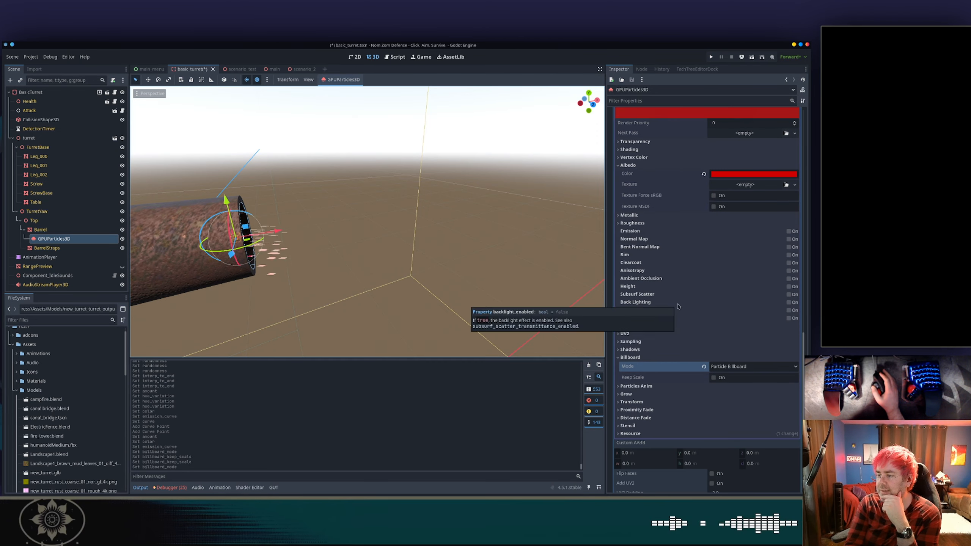
pyautogui.scroll(-4, 660, 386)
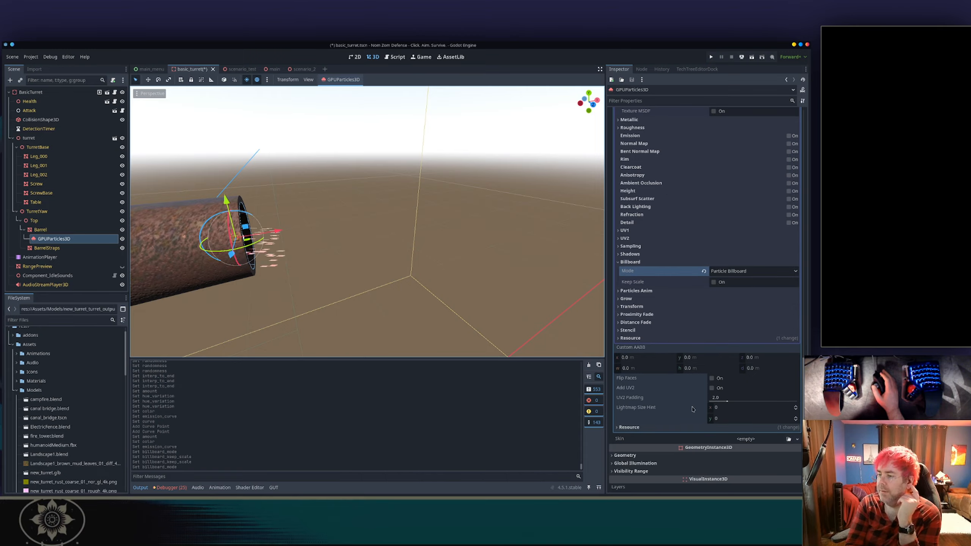
pyautogui.moveTo(619, 379)
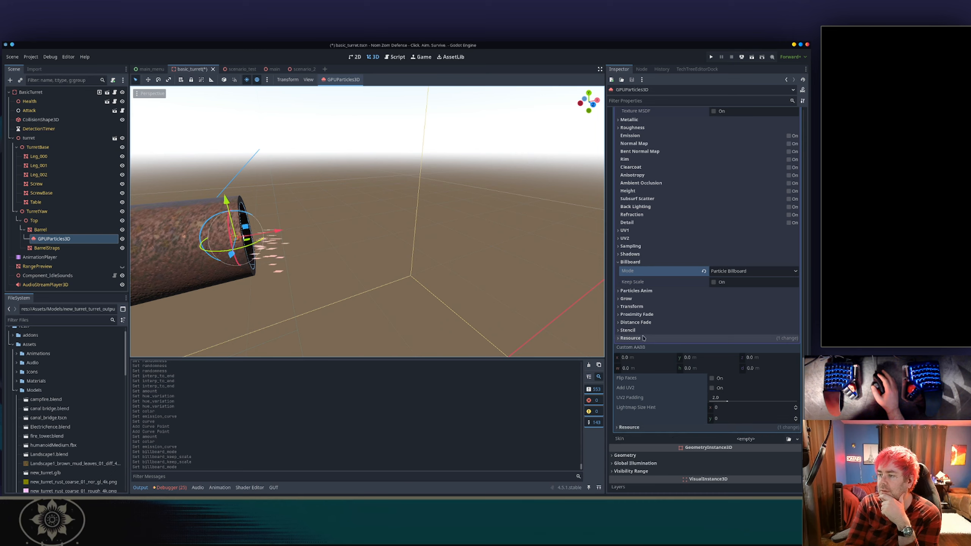
pyautogui.click(646, 292)
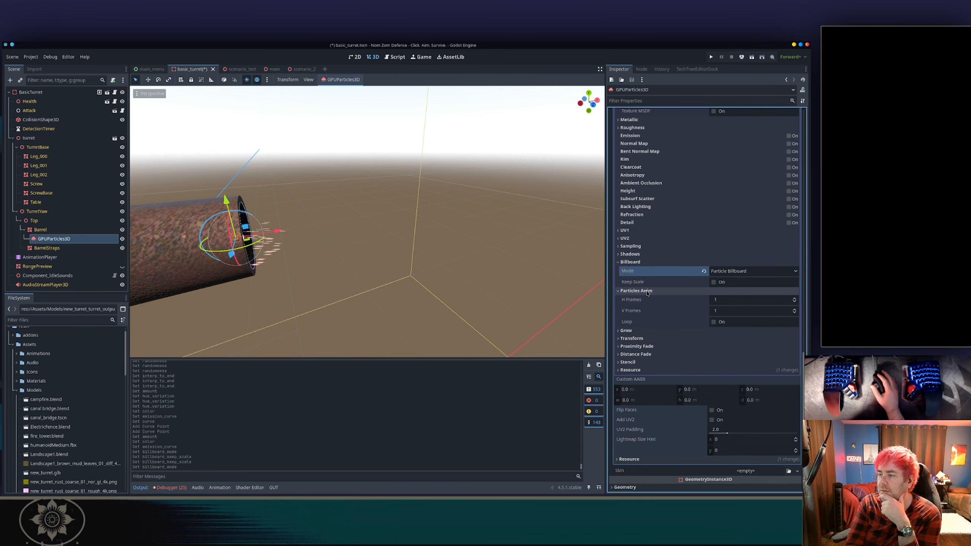
pyautogui.scroll(2, 646, 293)
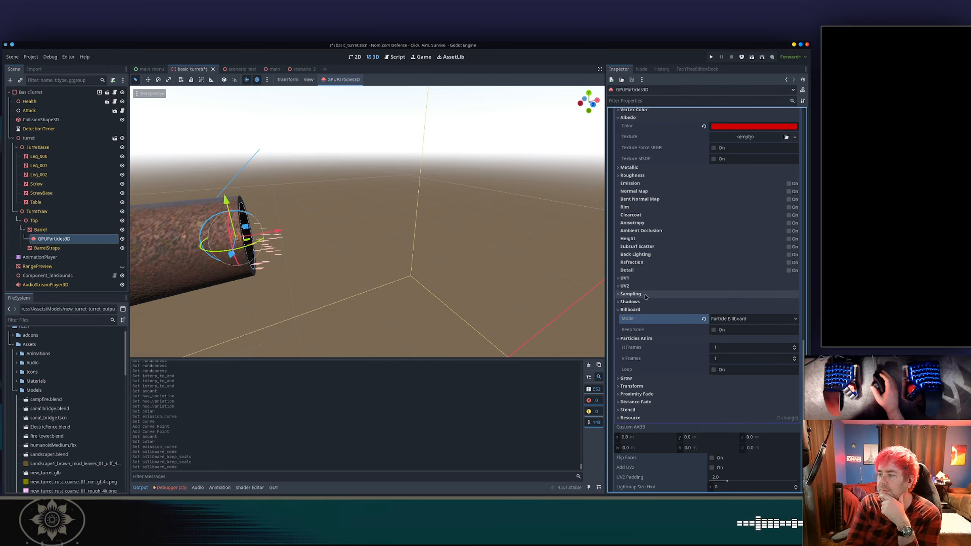
pyautogui.scroll(2, 646, 293)
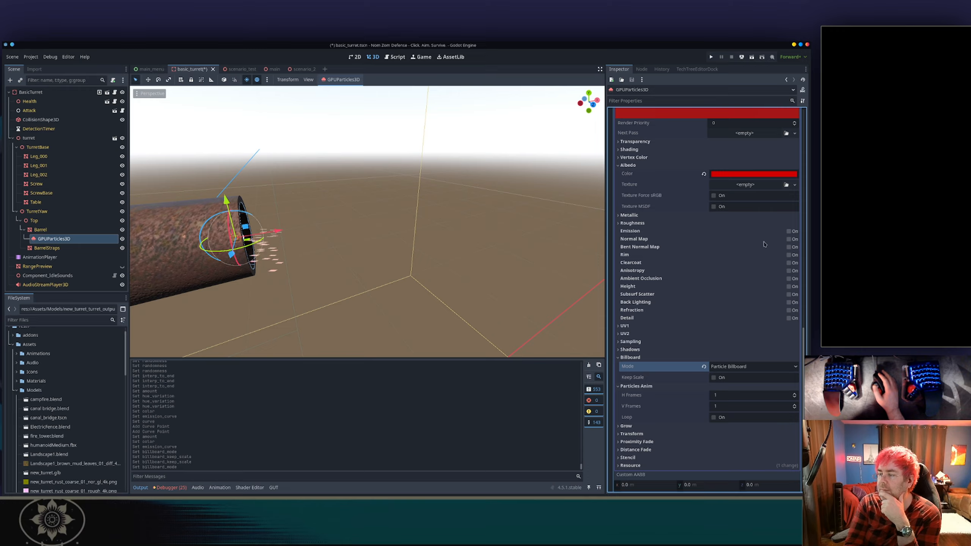
pyautogui.moveTo(672, 269)
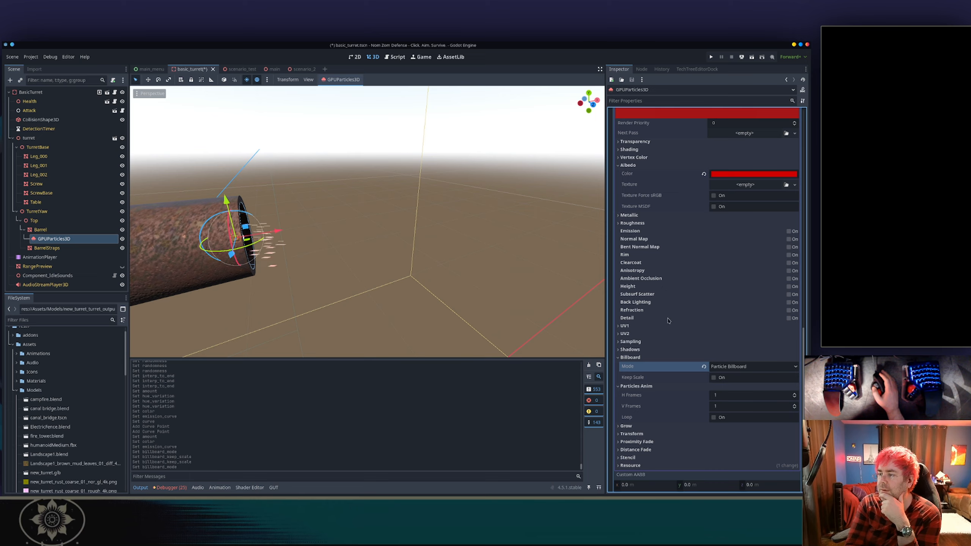
pyautogui.moveTo(668, 321)
pyautogui.scroll(3, 667, 320)
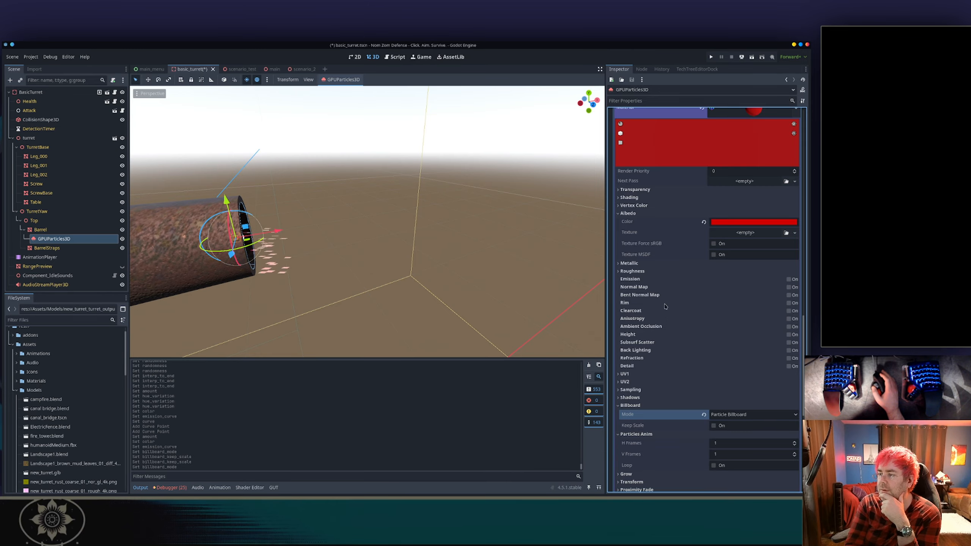
pyautogui.scroll(3, 661, 308)
# Examine the material's Metallic, Albedo, Vertex Color and Shading sections.
pyautogui.click(630, 311)
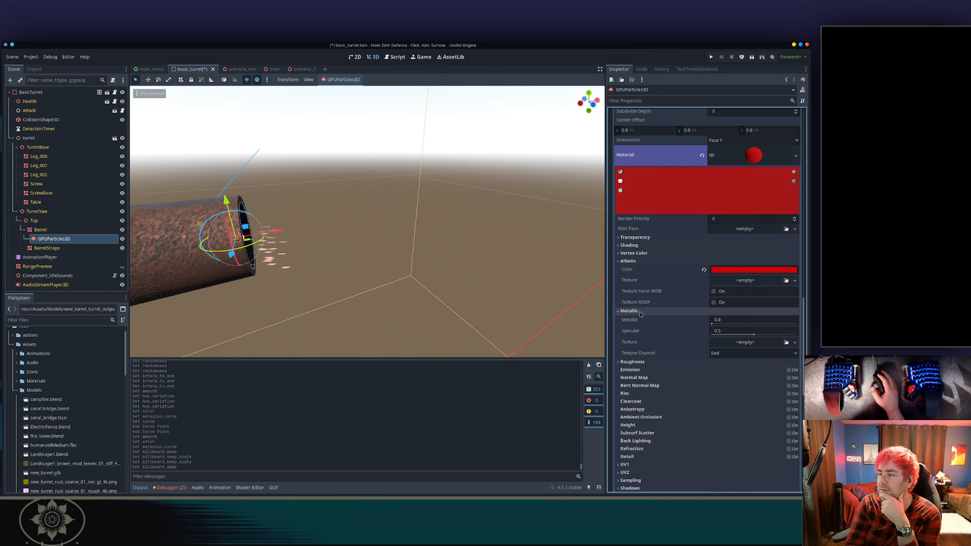
pyautogui.click(630, 311)
pyautogui.click(630, 310)
pyautogui.click(629, 311)
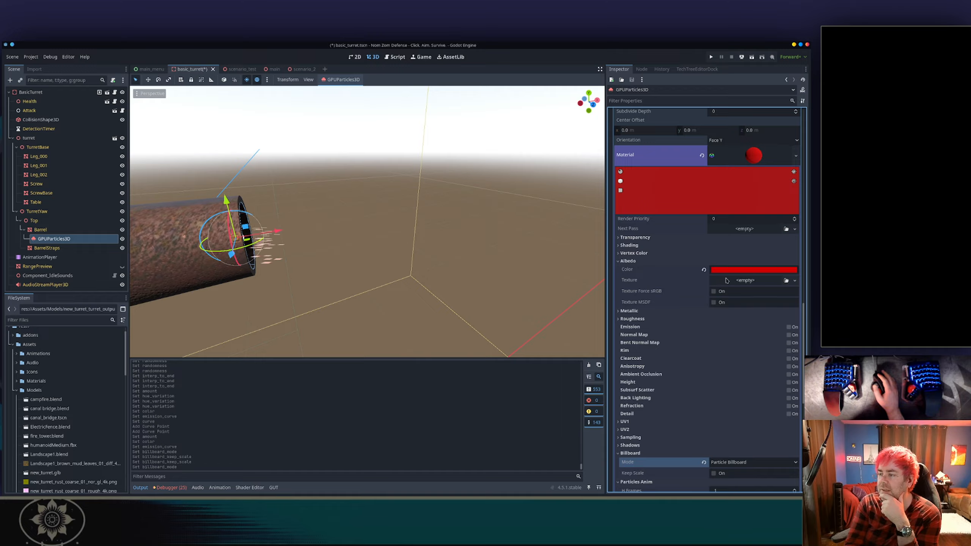
pyautogui.click(628, 261)
pyautogui.click(645, 254)
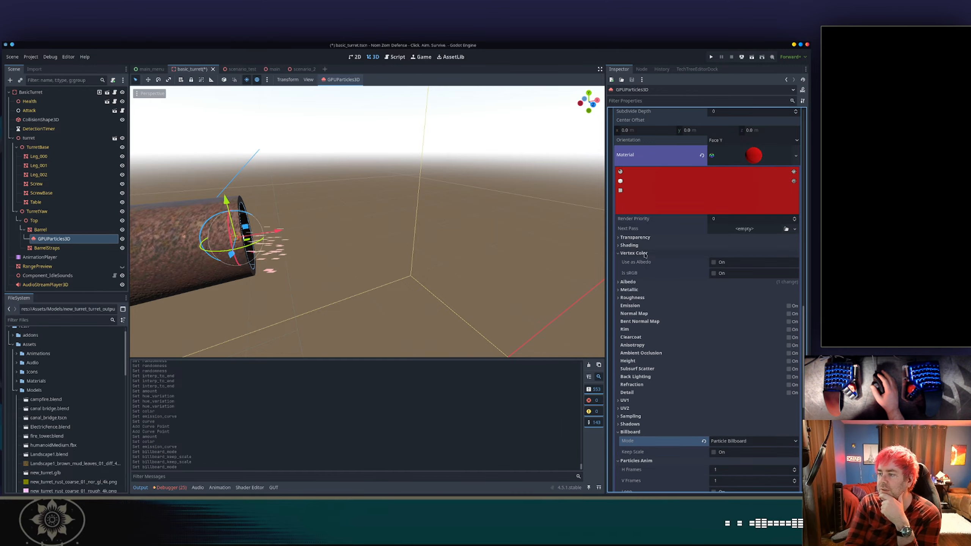
pyautogui.click(645, 254)
pyautogui.click(648, 246)
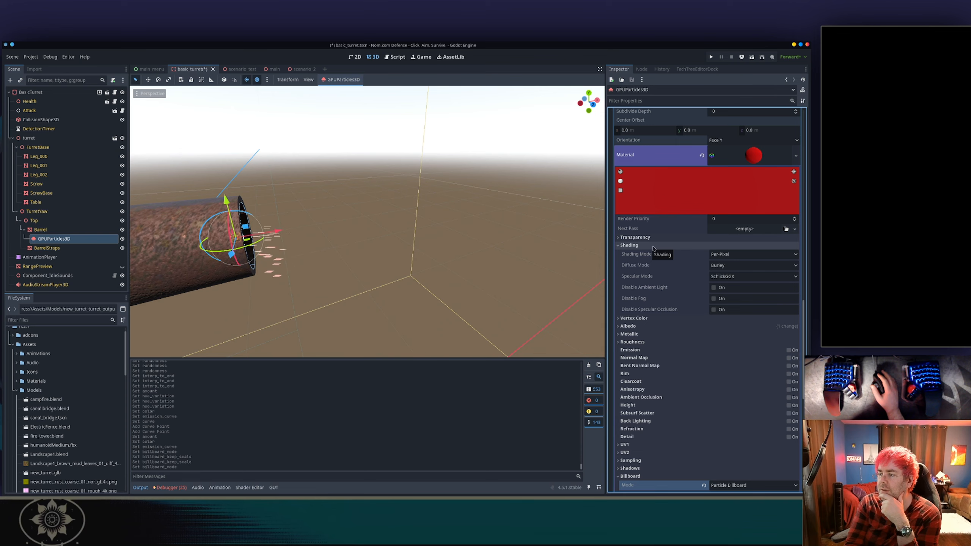
pyautogui.click(651, 245)
# Set the draw pass material's Cull Mode to Disabled under Transparency.
pyautogui.click(652, 238)
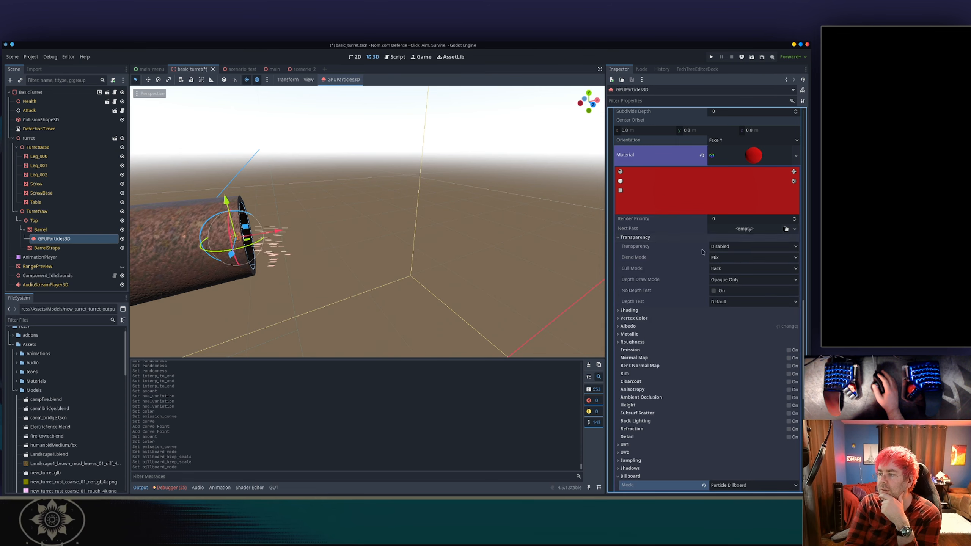
pyautogui.click(721, 271)
pyautogui.click(639, 301)
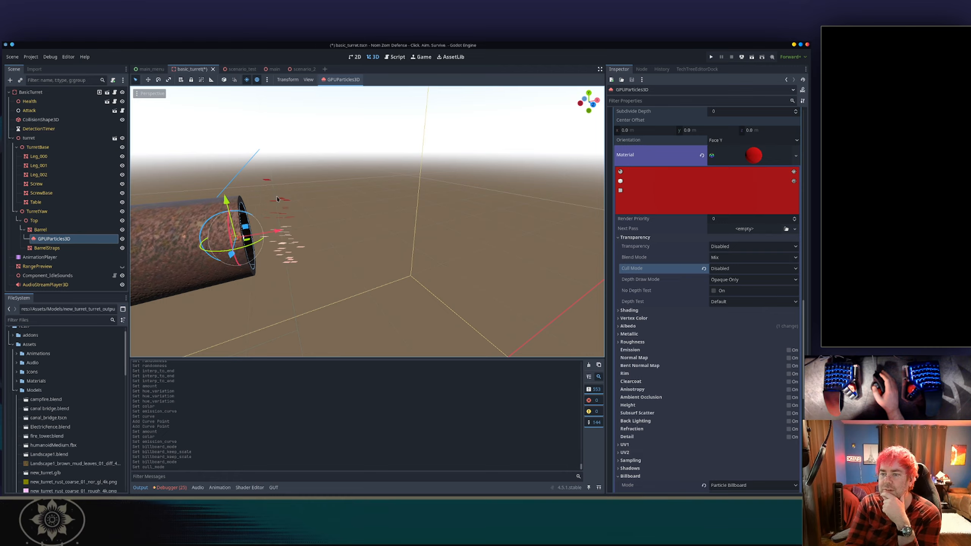
pyautogui.moveTo(277, 199); pyautogui.dragTo(328, 221, button='middle')
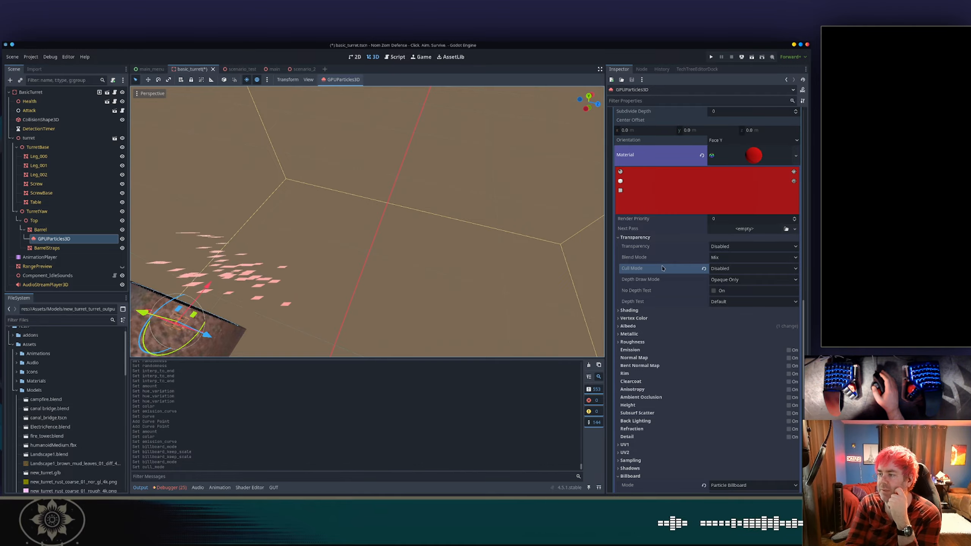
# Set the draw pass quad mesh's Orientation to Face X.
pyautogui.moveTo(638, 270)
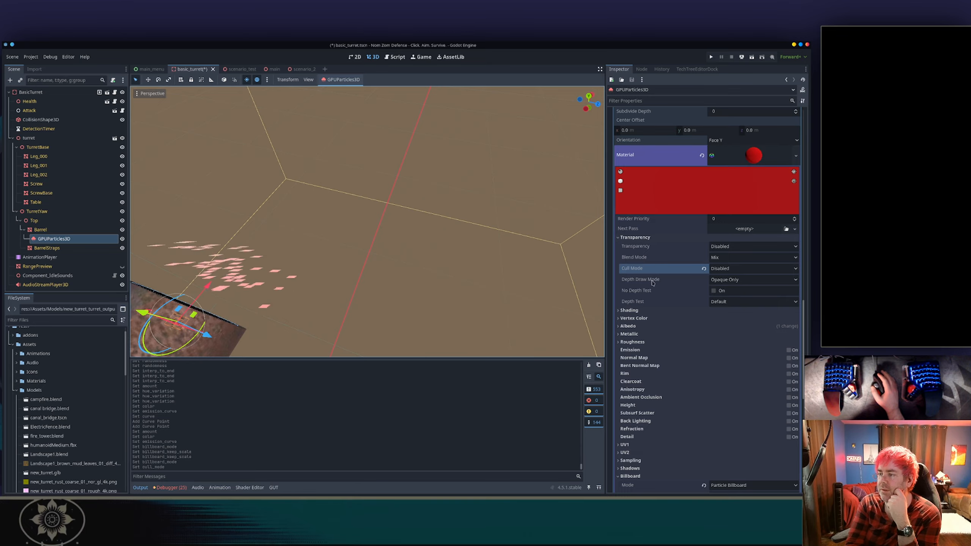
pyautogui.click(646, 238)
pyautogui.scroll(4, 668, 279)
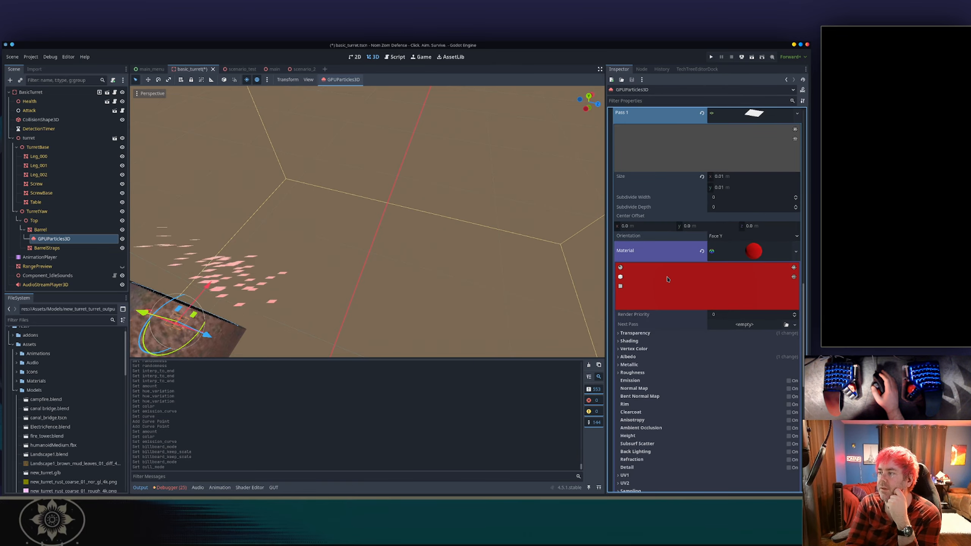
pyautogui.click(731, 237)
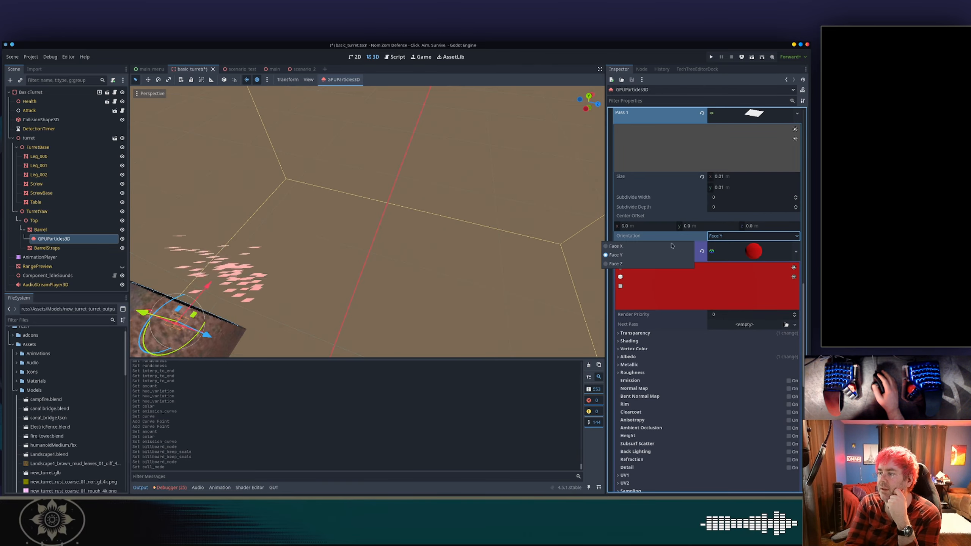
pyautogui.click(652, 247)
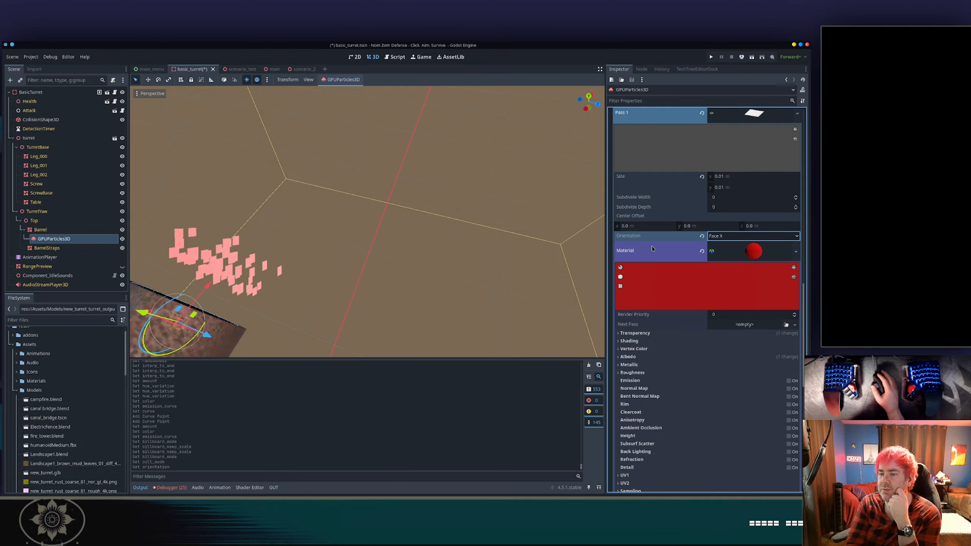
# Set the draw pass quad mesh's Size to 0.003 by 0.003.
pyautogui.moveTo(427, 279); pyautogui.dragTo(383, 220, button='middle')
pyautogui.scroll(-4, 375, 199)
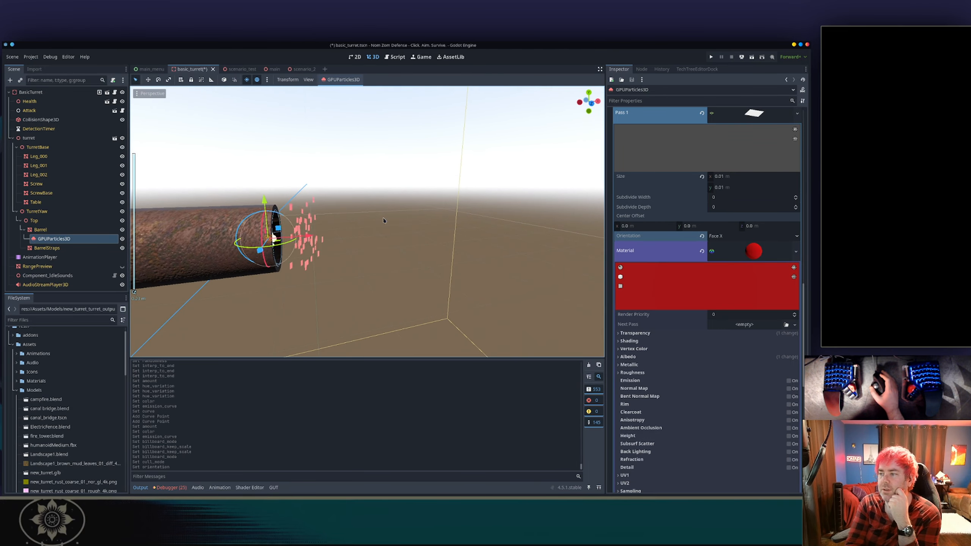
pyautogui.moveTo(432, 169); pyautogui.dragTo(490, 224, button='middle')
pyautogui.scroll(-1, 490, 219)
pyautogui.moveTo(244, 213); pyautogui.dragTo(402, 147, button='middle')
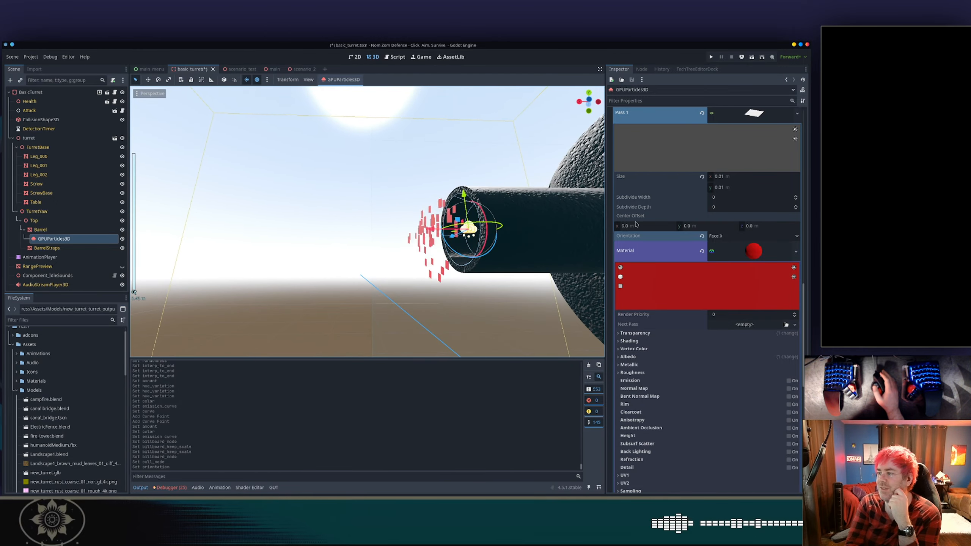
pyautogui.scroll(2, 678, 216)
pyautogui.scroll(2, 678, 216)
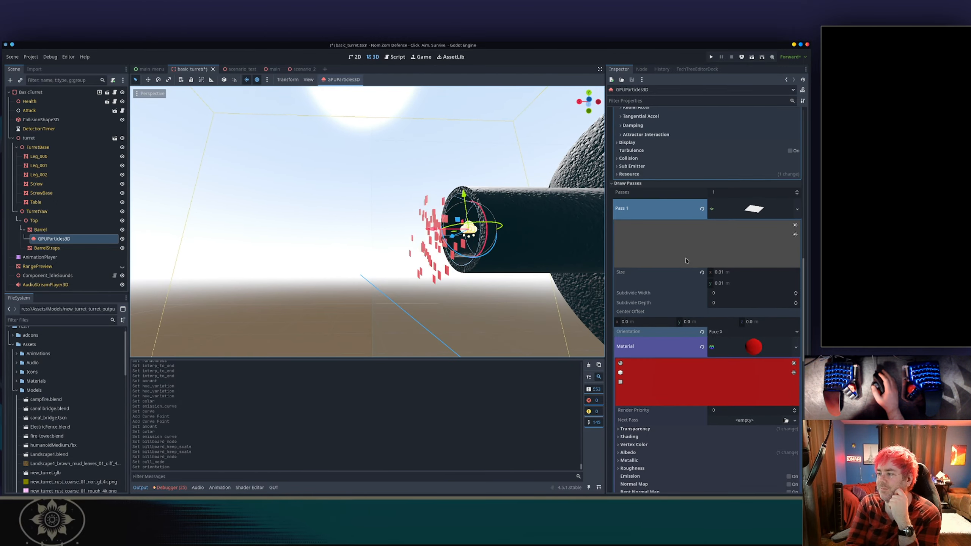
pyautogui.click(729, 274)
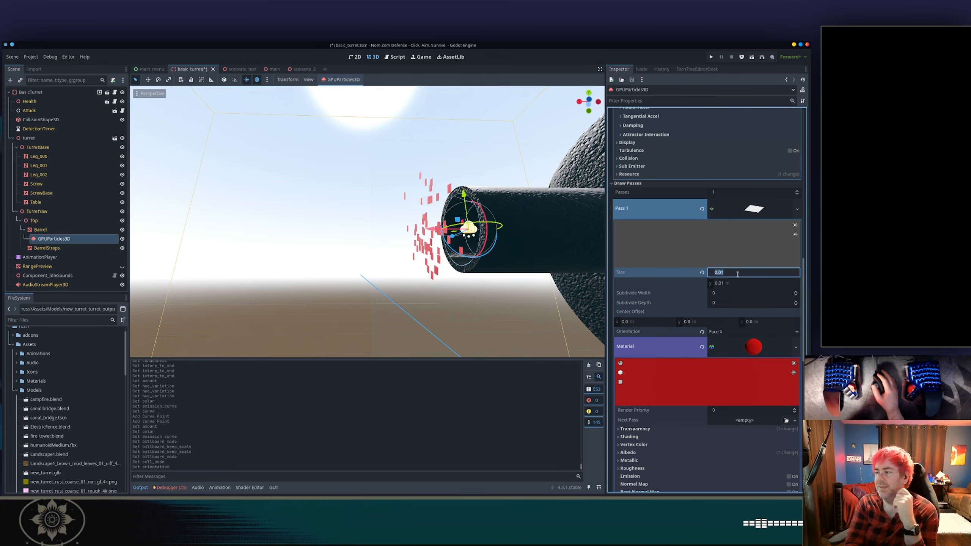
pyautogui.press('BackSpace')
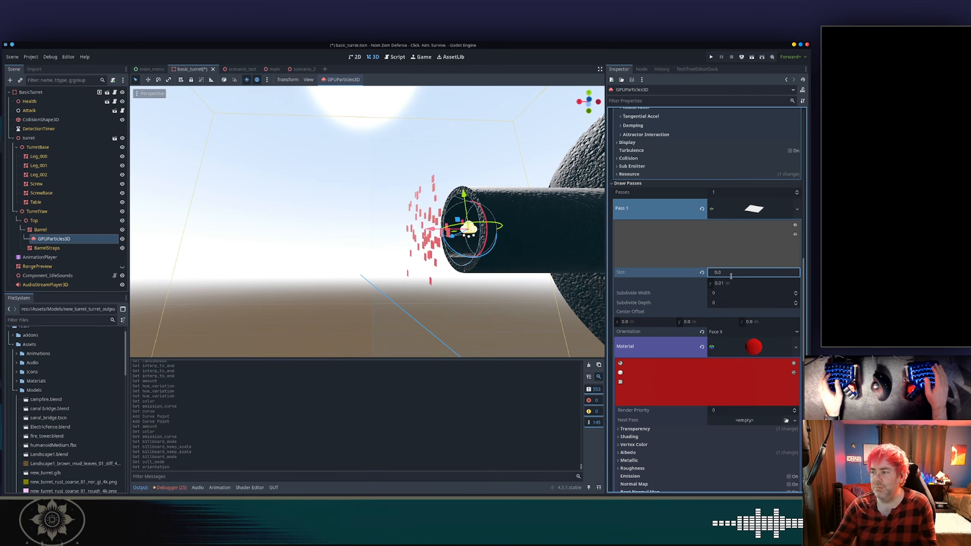
pyautogui.write('3')
pyautogui.press('Tab')
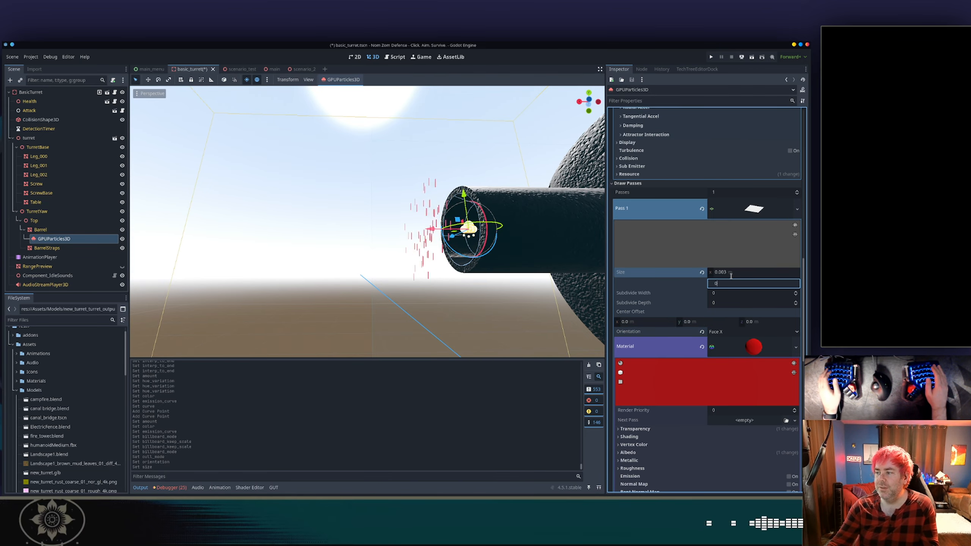
pyautogui.write('0.003')
pyautogui.press('Tab')
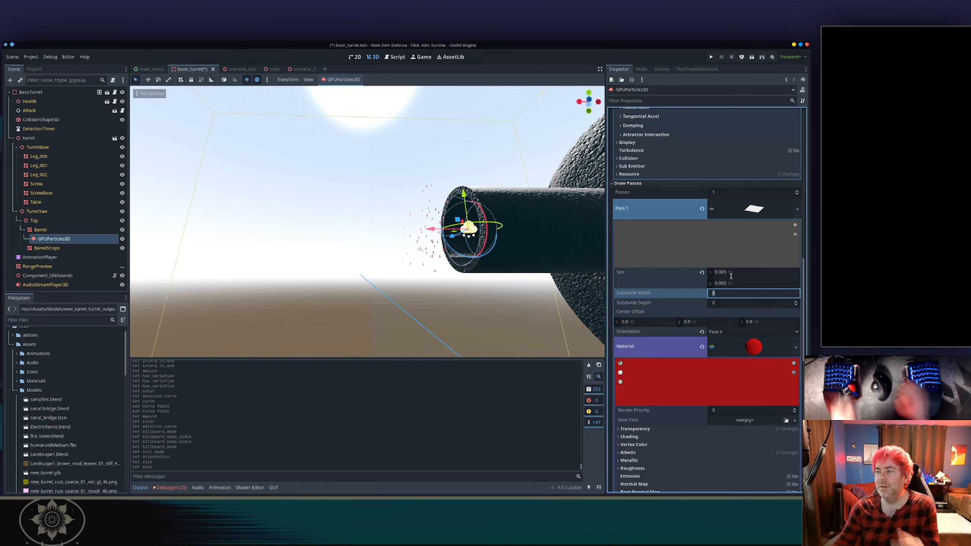
# Lower the particle emitter's Explosiveness to 0.23.
pyautogui.scroll(15, 680, 279)
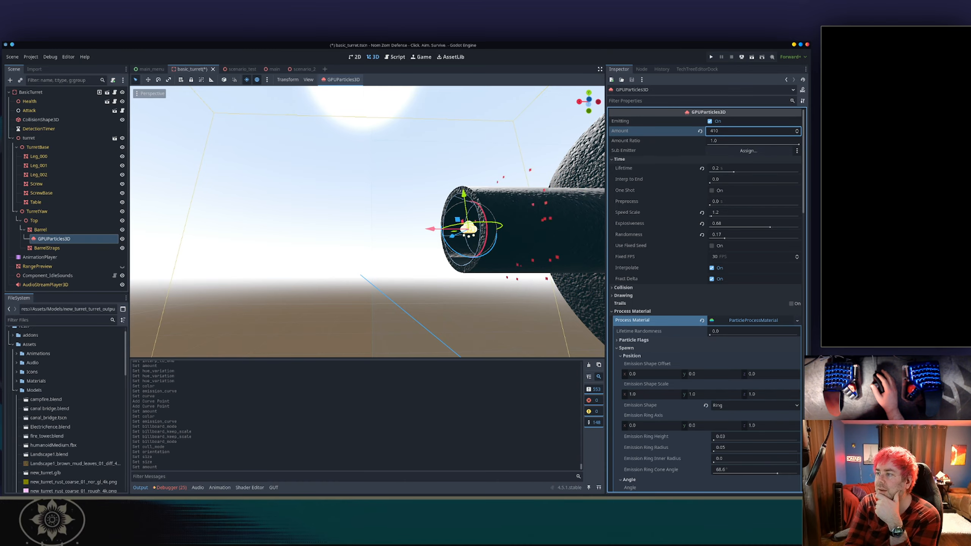
pyautogui.click(524, 149)
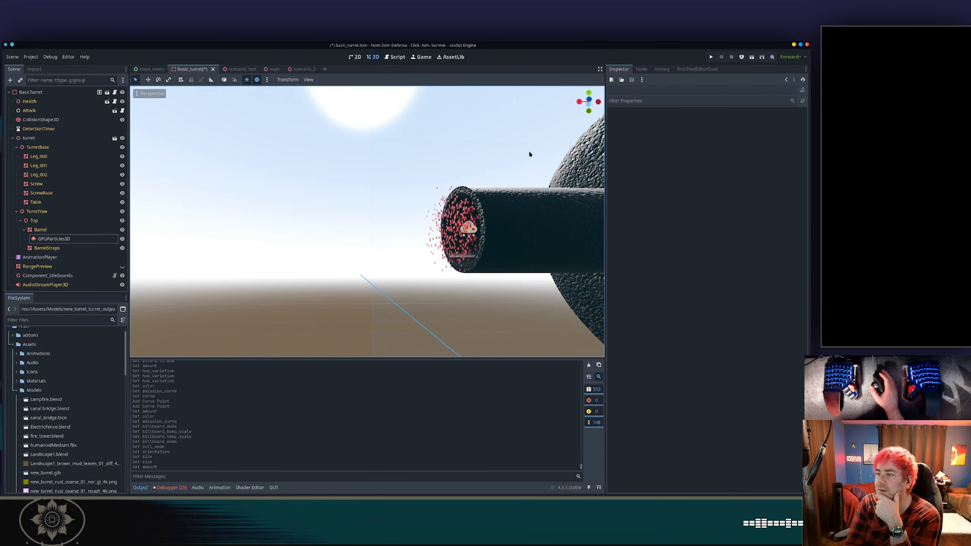
pyautogui.scroll(-2, 513, 161)
pyautogui.moveTo(513, 161); pyautogui.dragTo(449, 222, button='middle')
pyautogui.scroll(3, 490, 182)
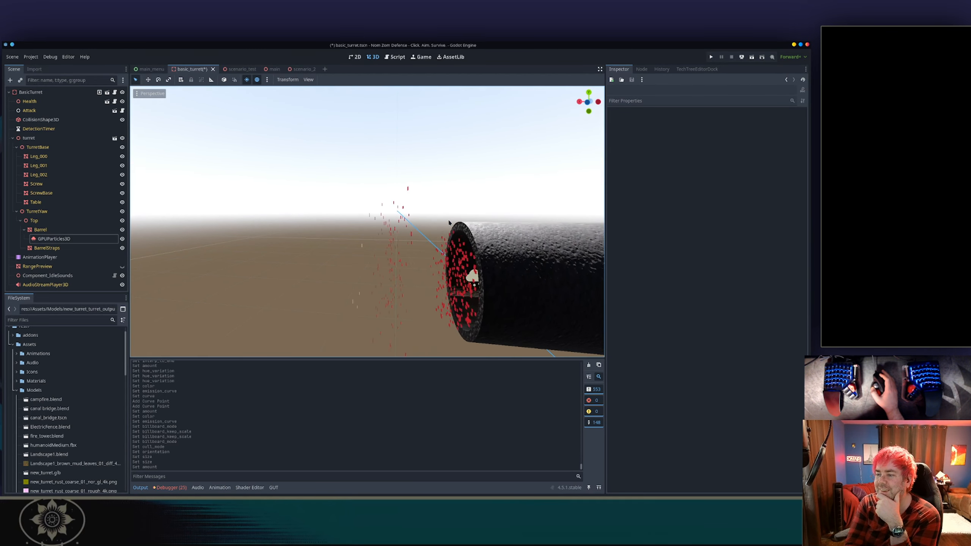
pyautogui.click(472, 284)
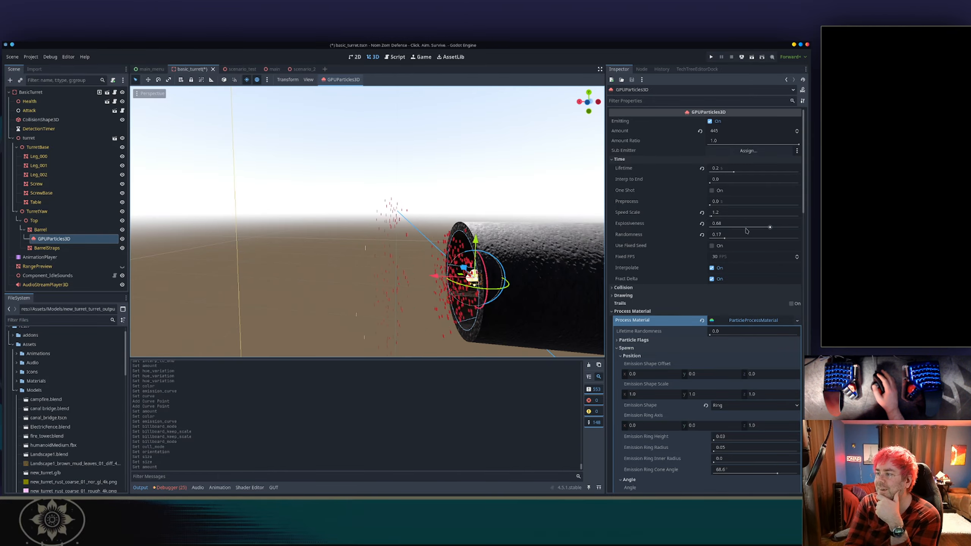
pyautogui.moveTo(765, 229); pyautogui.dragTo(715, 228)
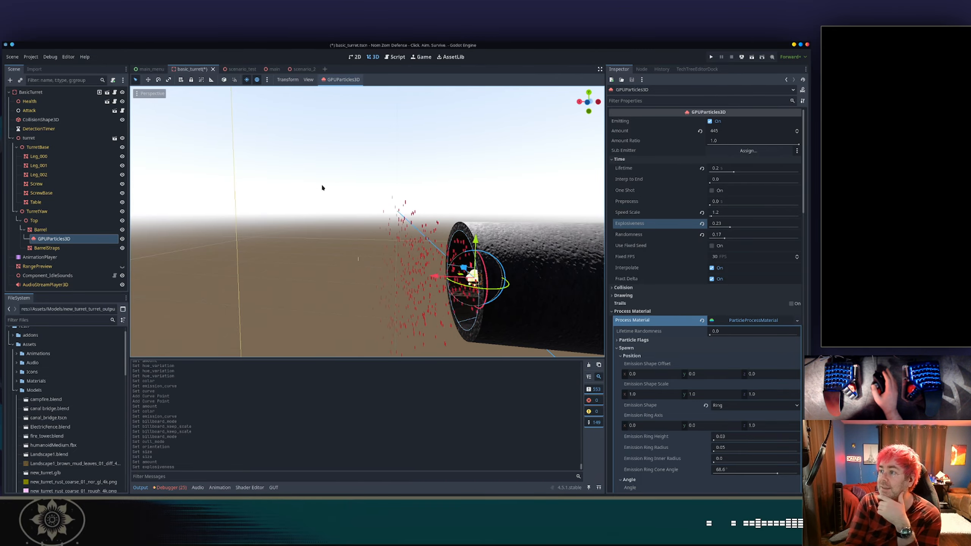
# Enable One Shot on the emitter and restart emission.
pyautogui.click(711, 191)
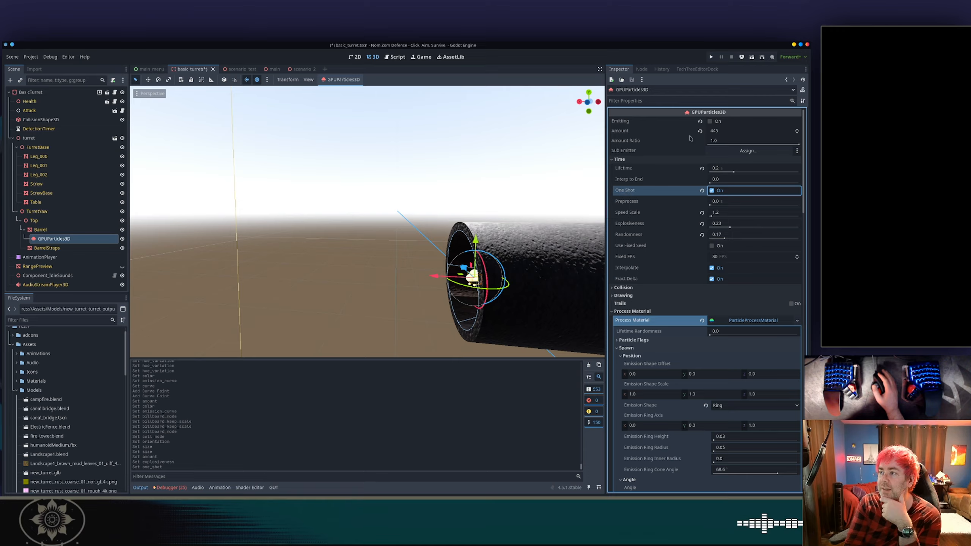
pyautogui.click(711, 122)
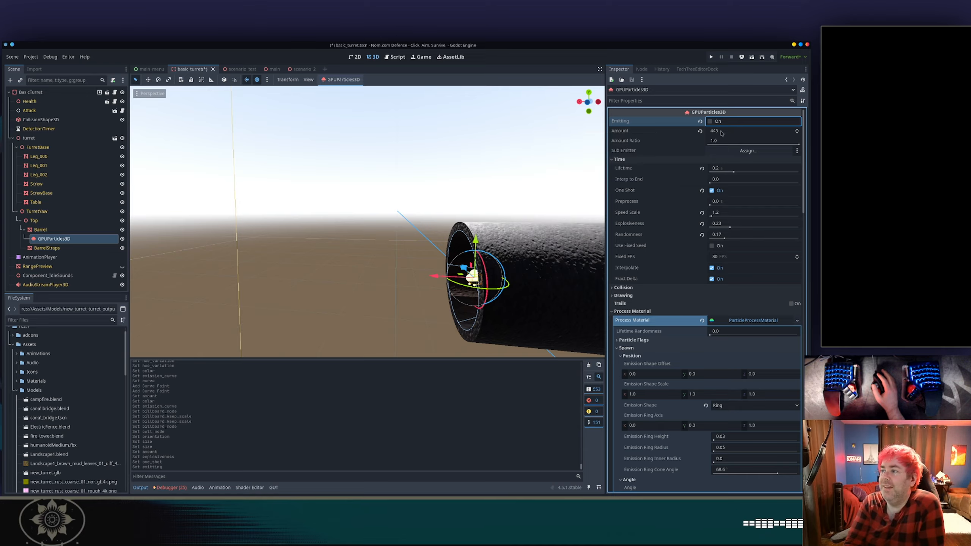
# Set the emitter's Amount to 765 and Lifetime to 0.4, retriggering emission to preview the burst.
pyautogui.moveTo(718, 132); pyautogui.dragTo(757, 131)
pyautogui.click(711, 124)
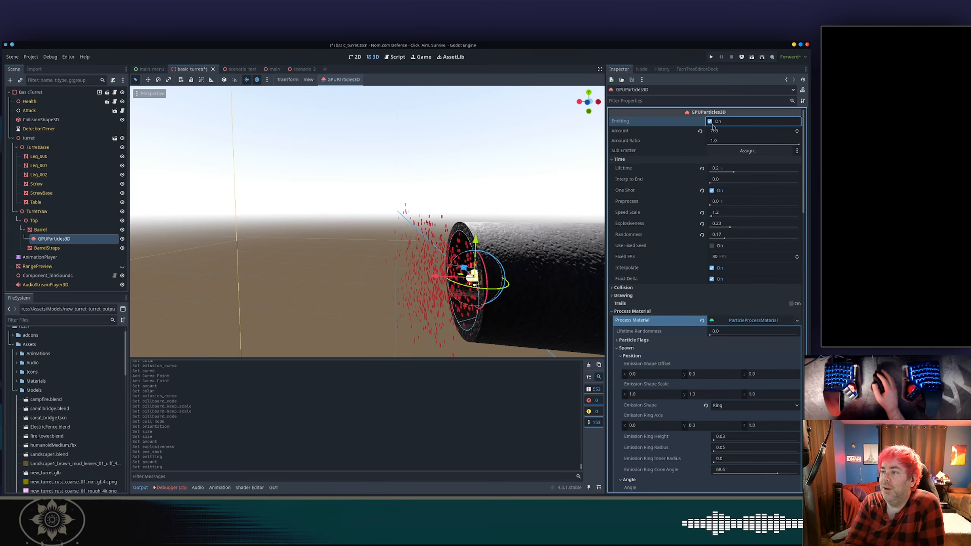
pyautogui.click(718, 122)
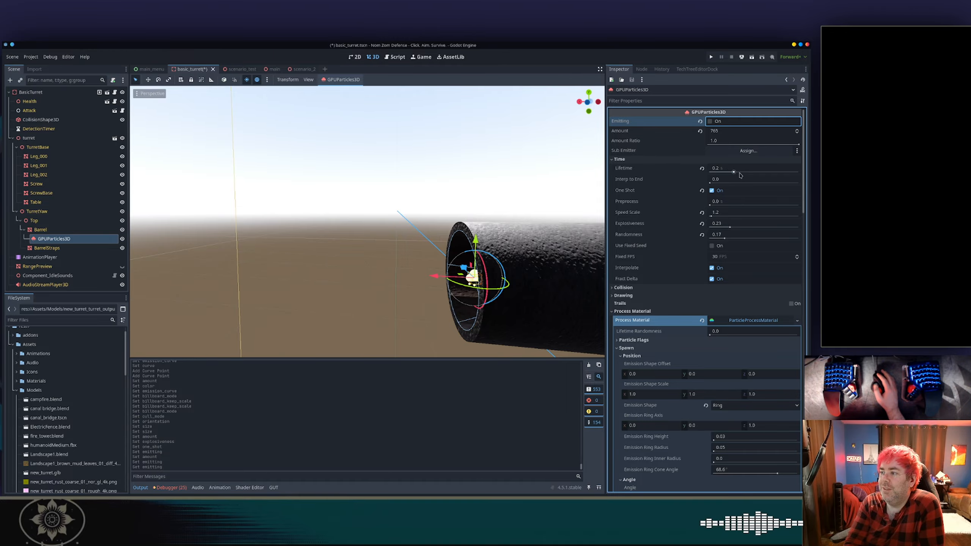
pyautogui.moveTo(733, 172); pyautogui.dragTo(740, 172)
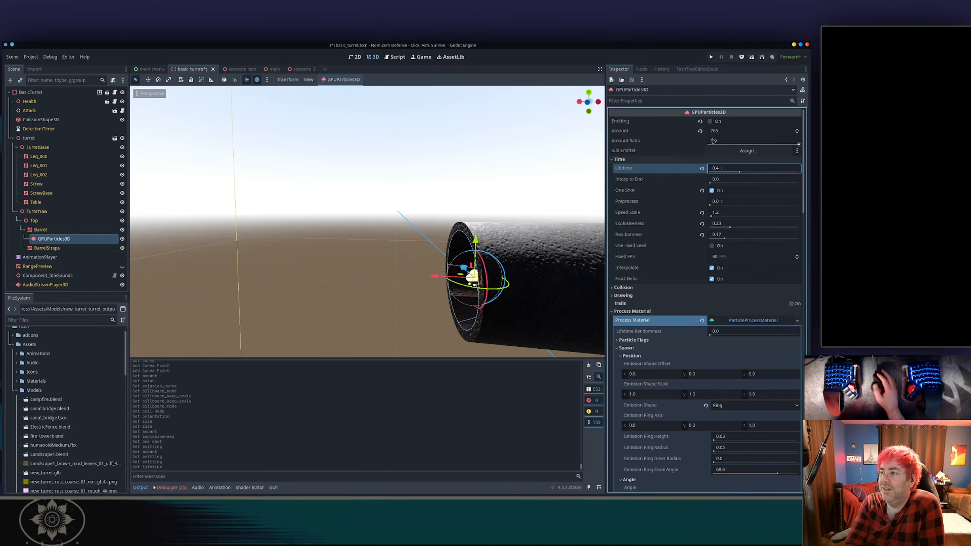
pyautogui.click(710, 121)
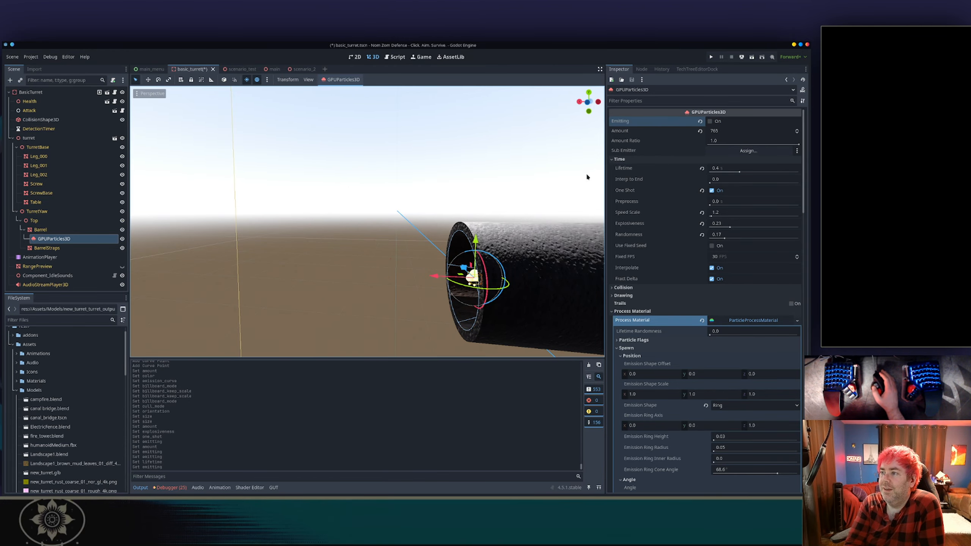
# Preview the one-shot burst at the muzzle from orthogonal and perspective views.
pyautogui.click(598, 102)
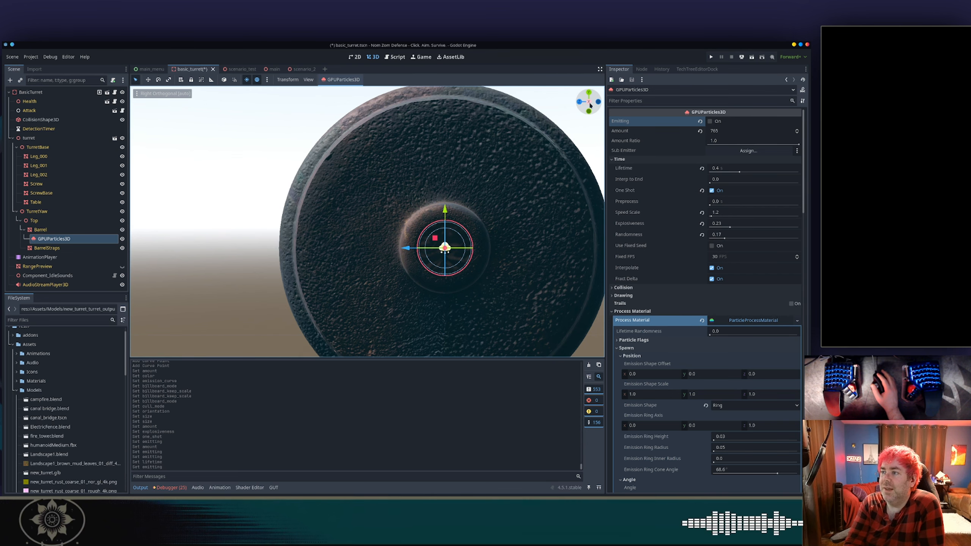
pyautogui.click(598, 101)
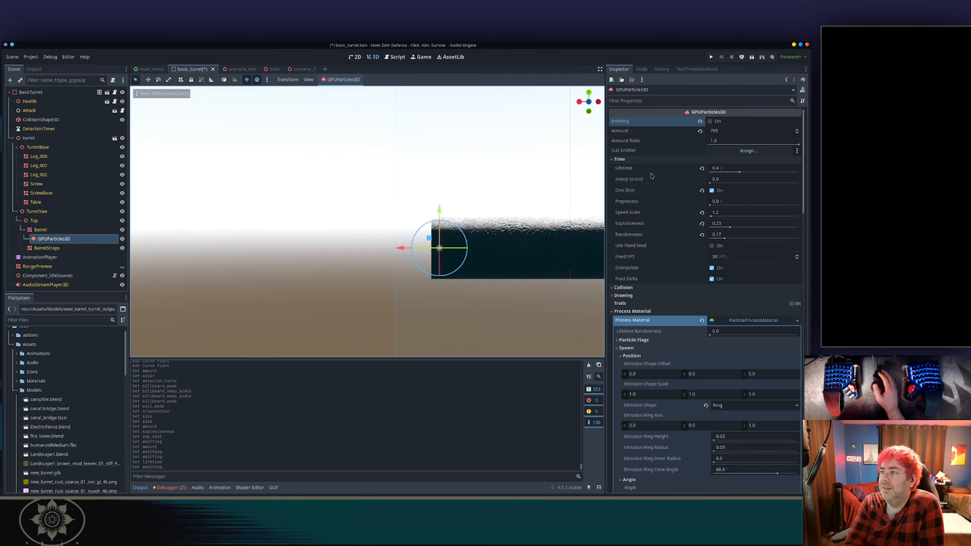
pyautogui.click(710, 121)
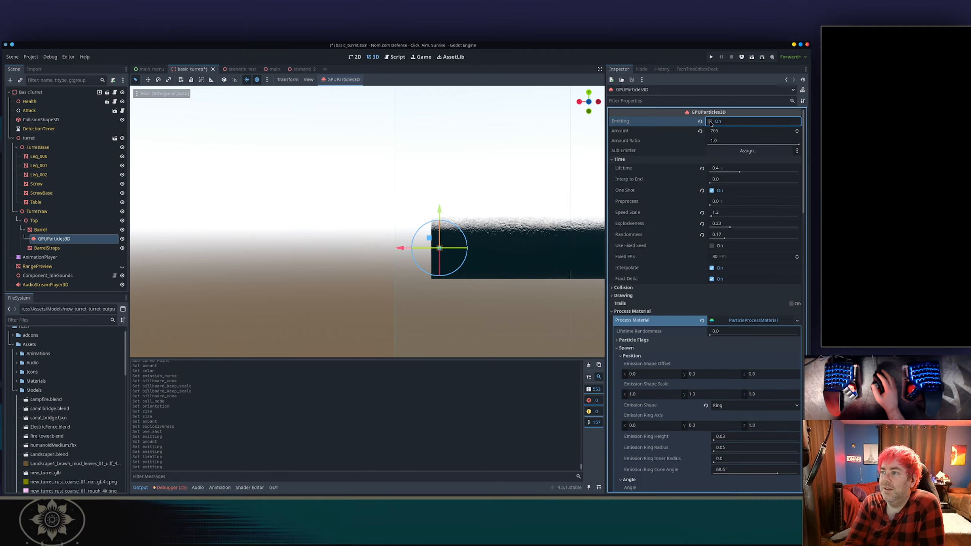
pyautogui.click(710, 122)
pyautogui.moveTo(497, 140)
pyautogui.mouseDown(button='middle')
pyautogui.moveTo(495, 164)
pyautogui.moveTo(486, 140)
pyautogui.mouseUp(button='middle')
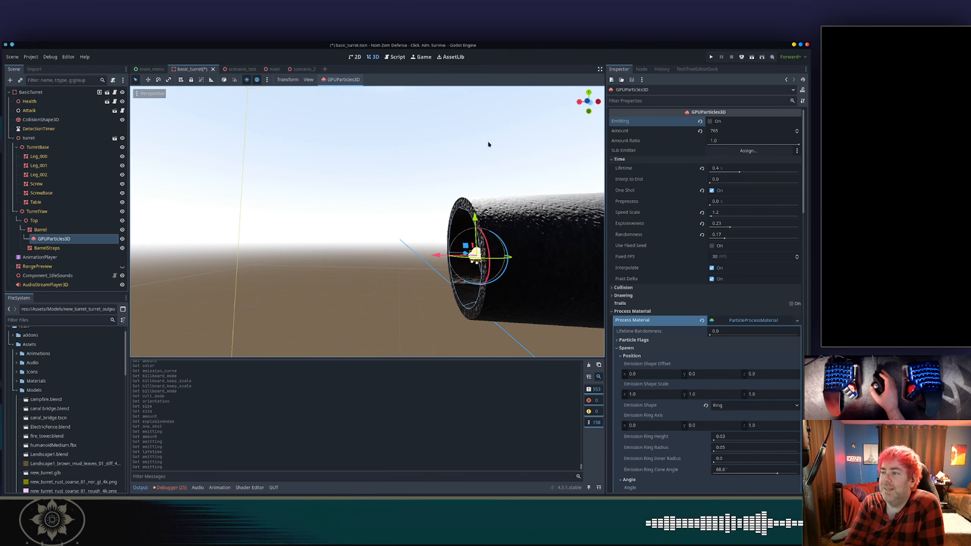
pyautogui.click(589, 103)
pyautogui.click(710, 121)
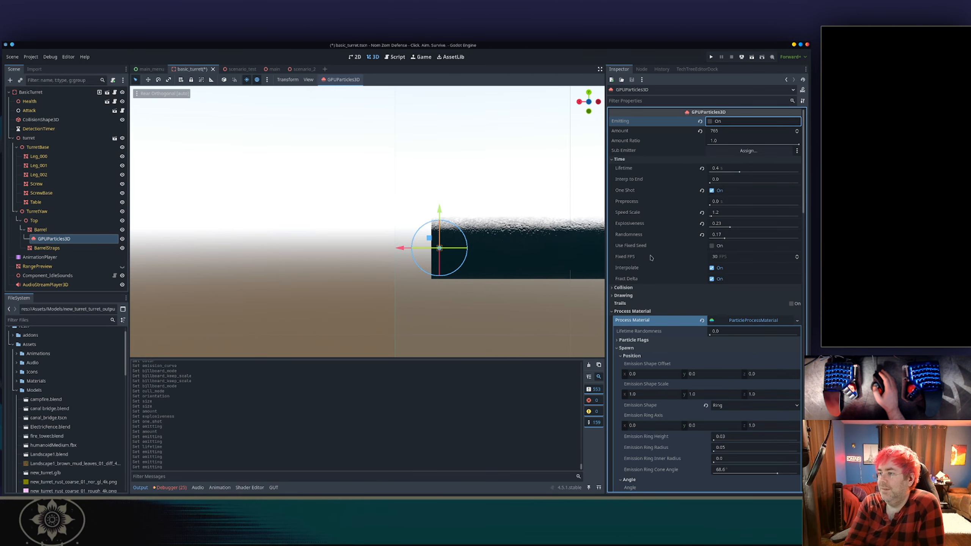
# Reset the draw pass quad mesh's Orientation to its default Face Y.
pyautogui.scroll(-4, 658, 257)
pyautogui.scroll(-6, 658, 257)
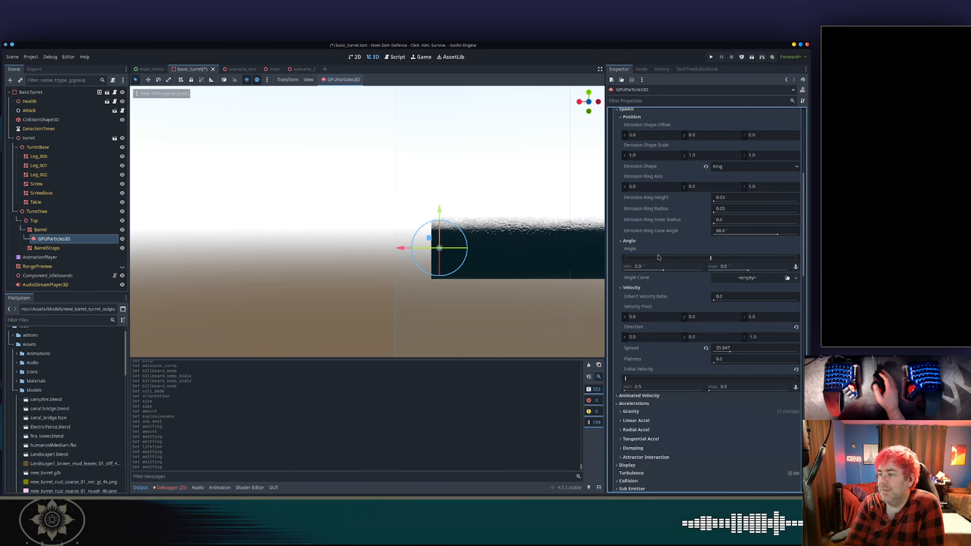
pyautogui.scroll(-8, 659, 257)
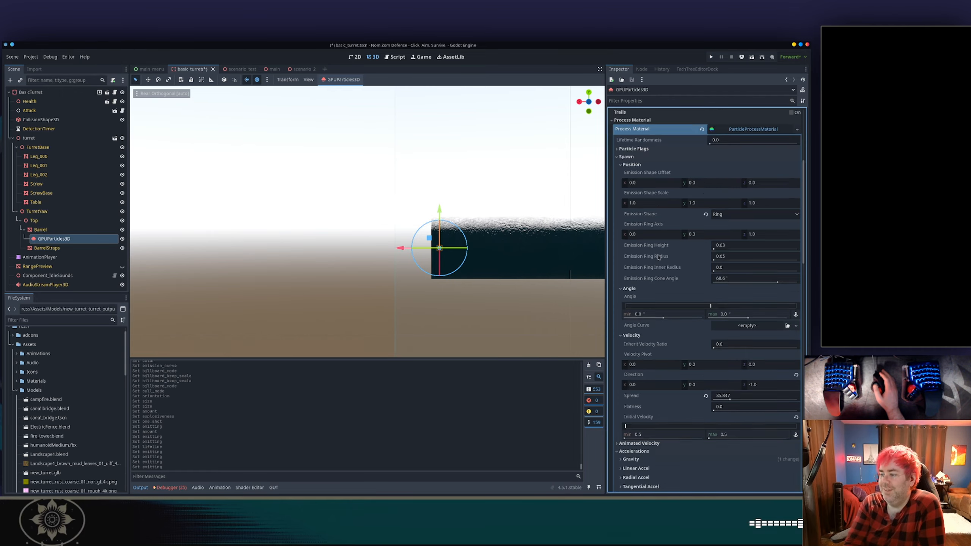
pyautogui.scroll(-8, 658, 257)
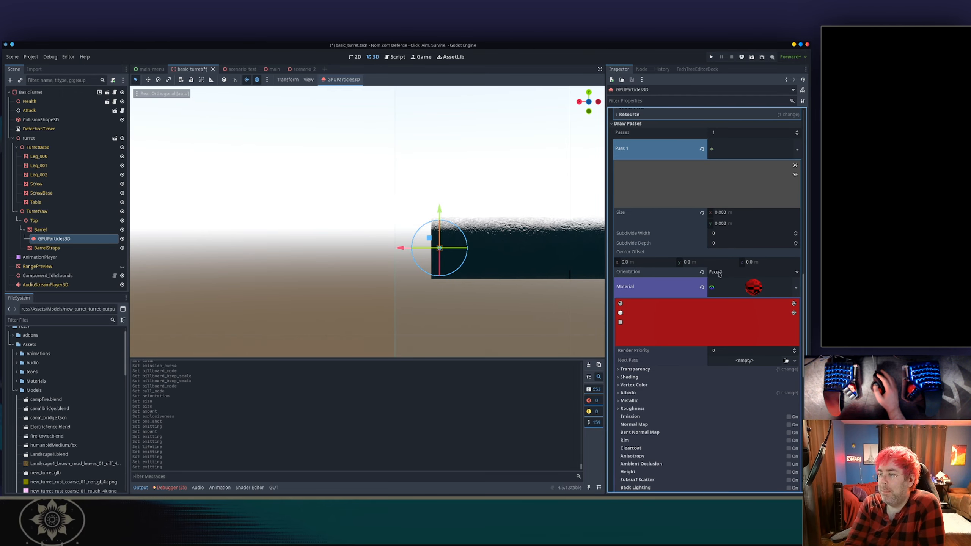
pyautogui.click(719, 273)
pyautogui.click(616, 301)
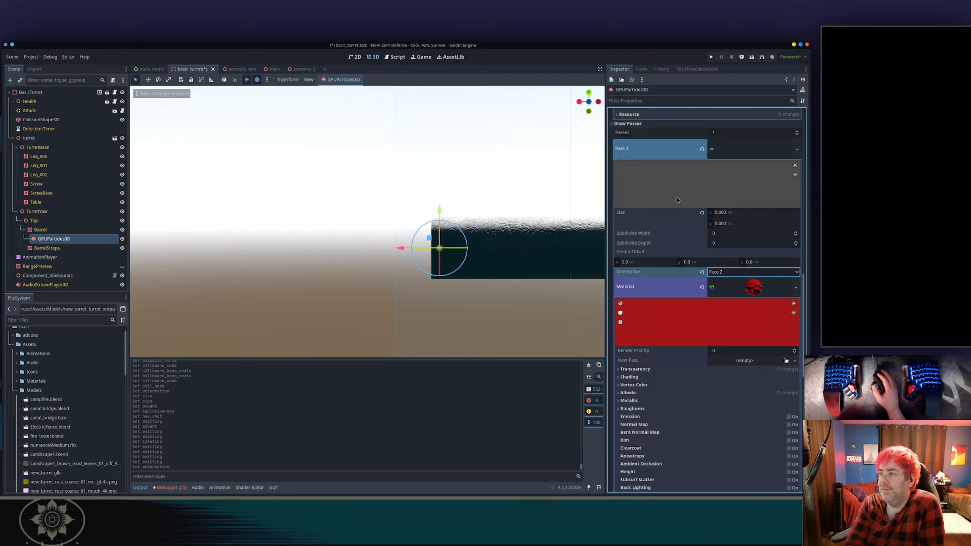
pyautogui.click(702, 272)
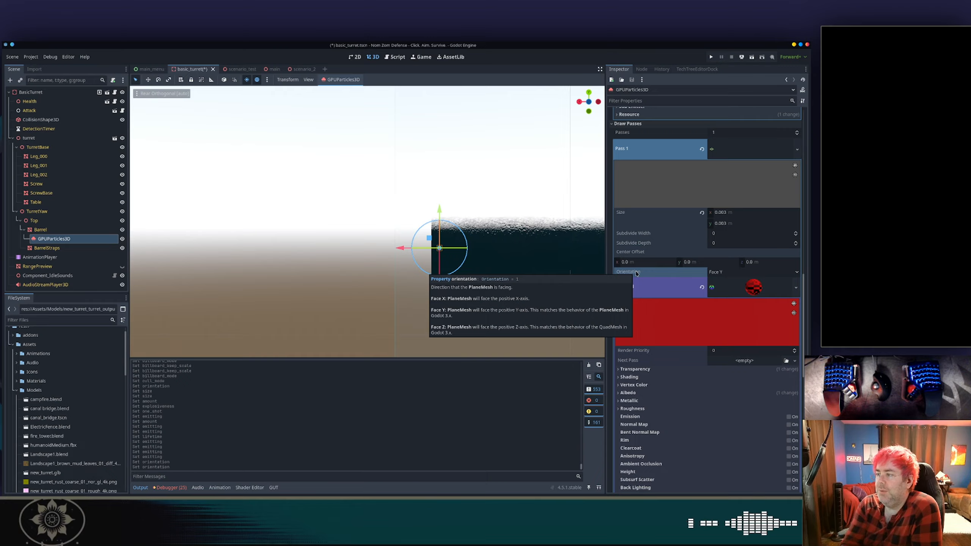
# Replace the Pass 1 draw mesh with a new PointMesh.
pyautogui.scroll(3, 688, 272)
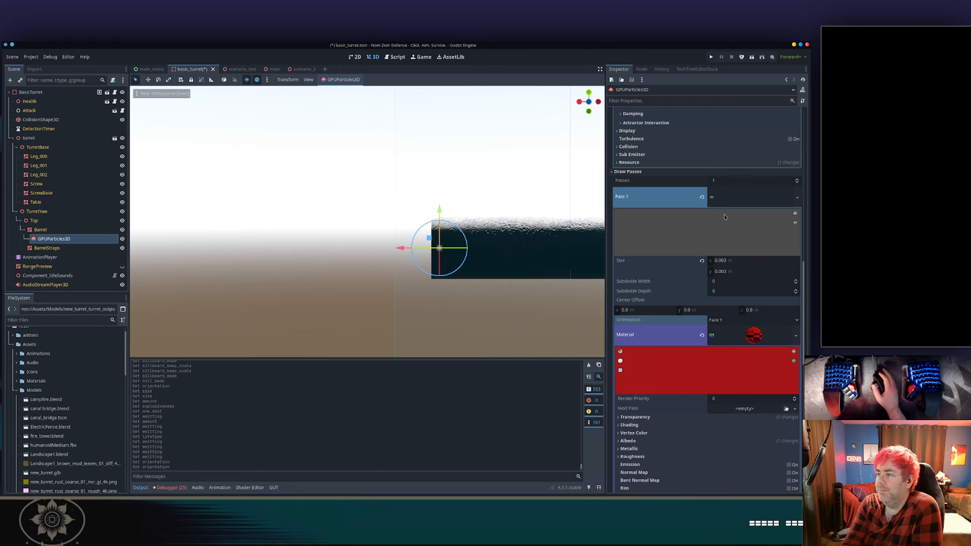
pyautogui.click(797, 197)
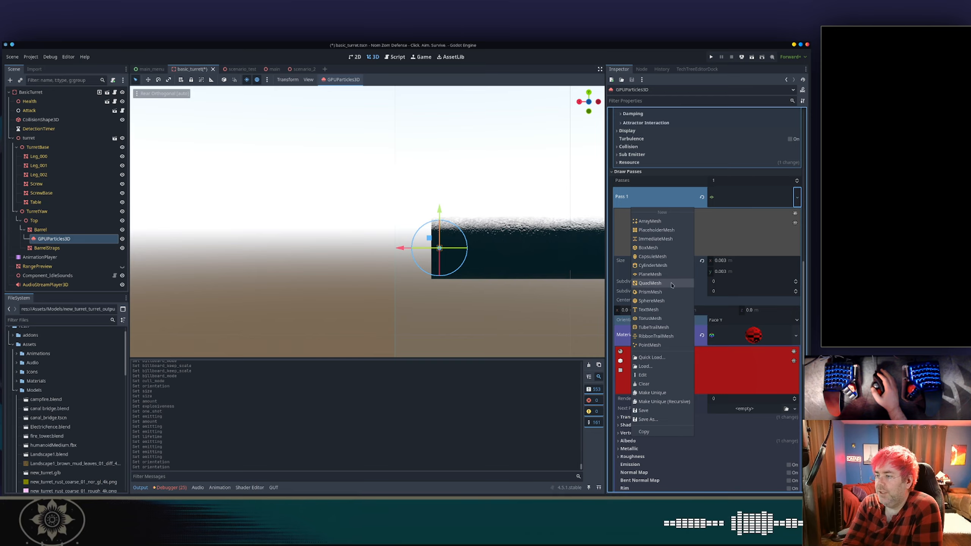
pyautogui.click(653, 345)
# Disable One Shot and turn Emitting back on.
pyautogui.scroll(15, 739, 247)
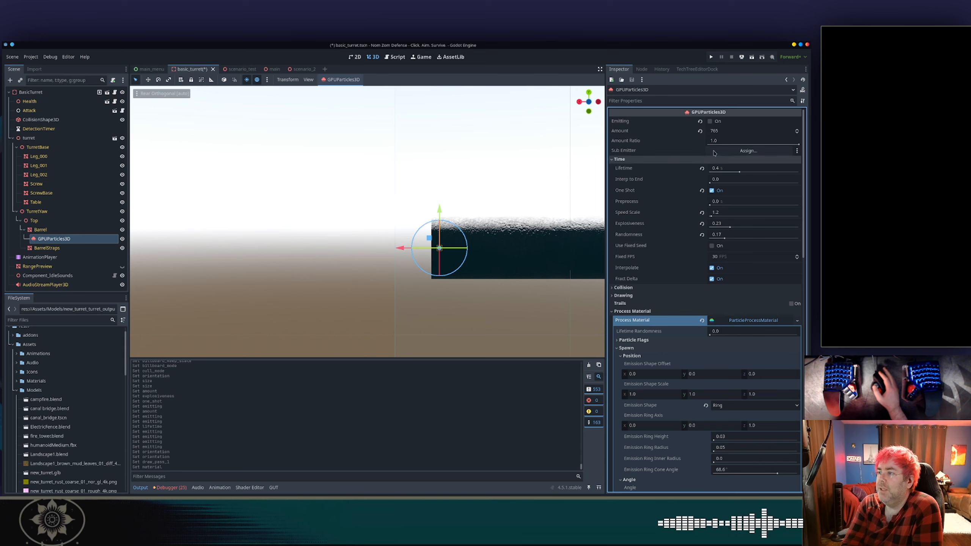
pyautogui.click(712, 190)
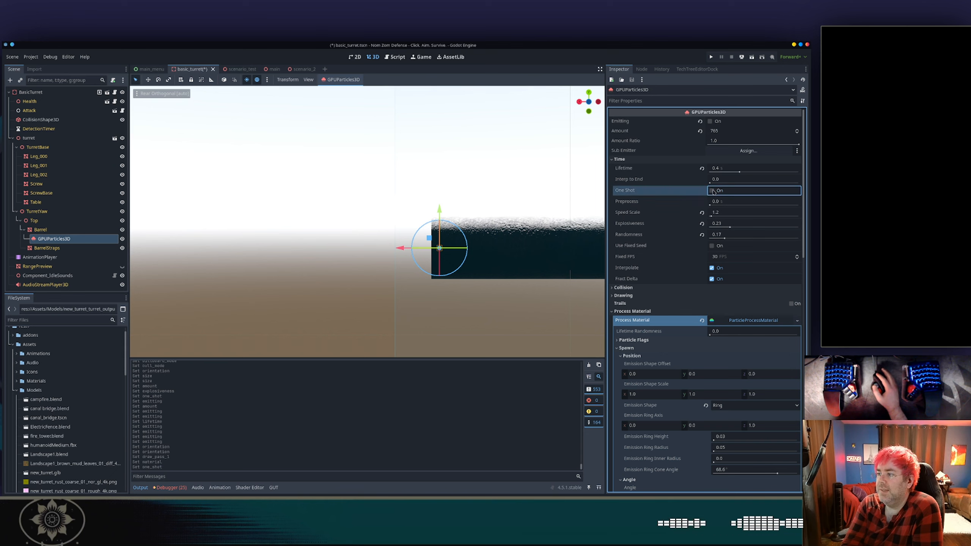
pyautogui.click(710, 122)
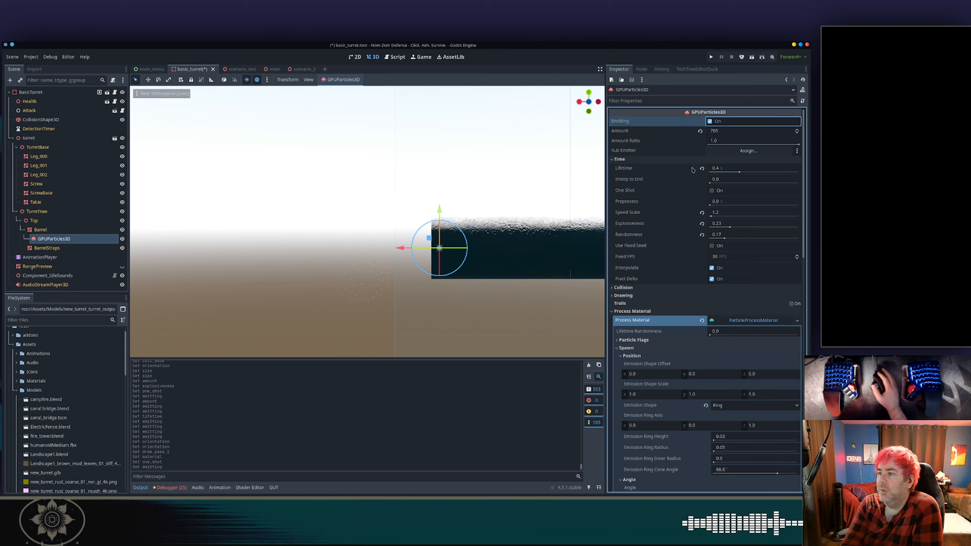
# Examine the PointMesh draw pass settings.
pyautogui.scroll(-8, 687, 199)
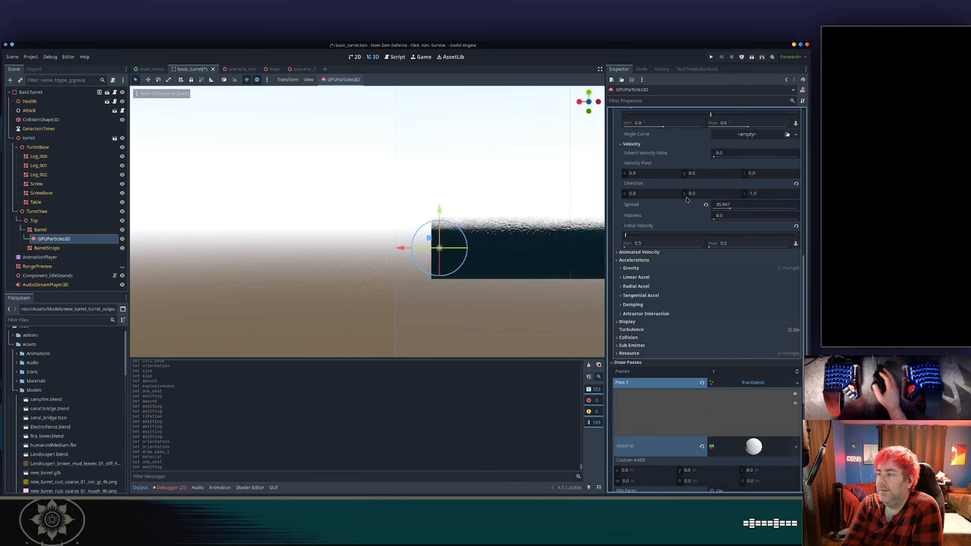
pyautogui.scroll(-6, 737, 256)
pyautogui.scroll(-2, 737, 256)
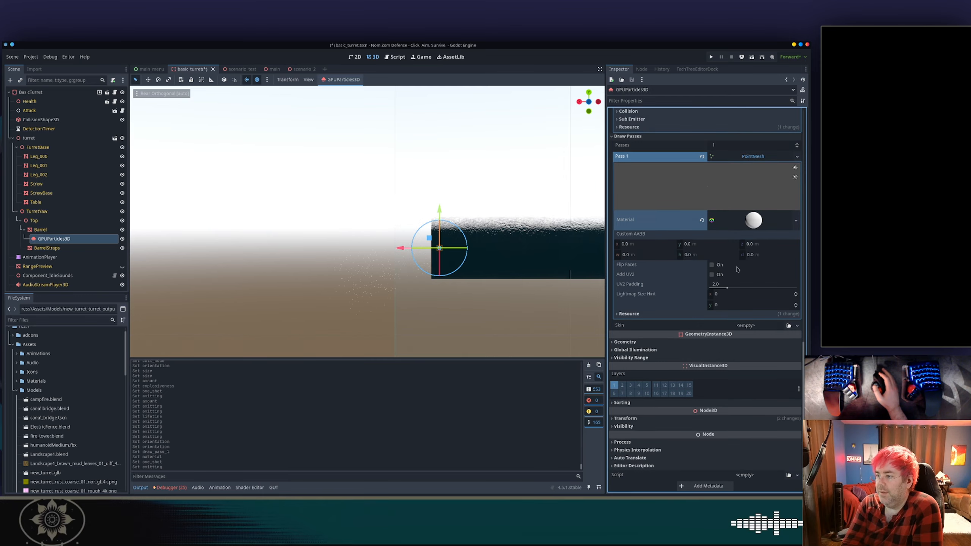
# Open the draw pass material and set its Albedo color to red.
pyautogui.click(737, 220)
pyautogui.scroll(-2, 702, 284)
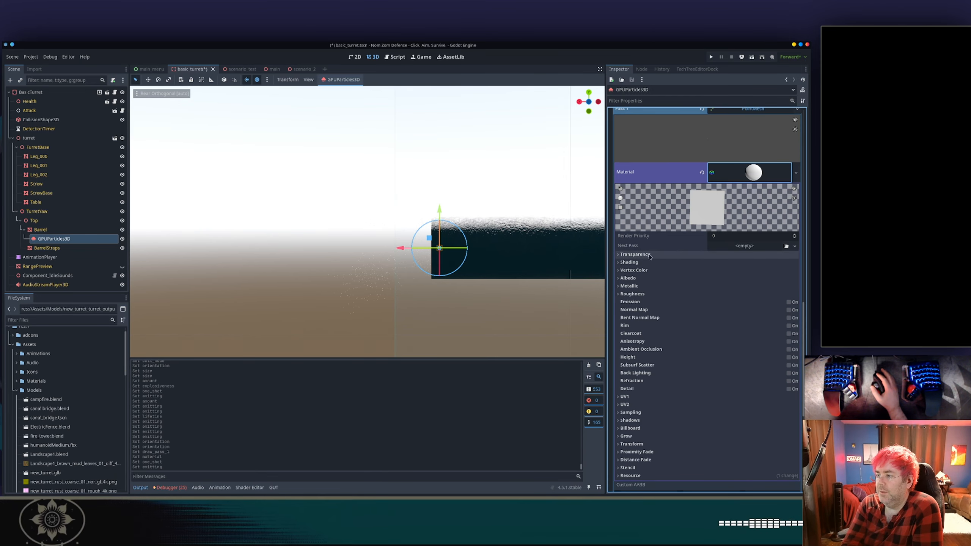
pyautogui.click(634, 278)
pyautogui.click(752, 286)
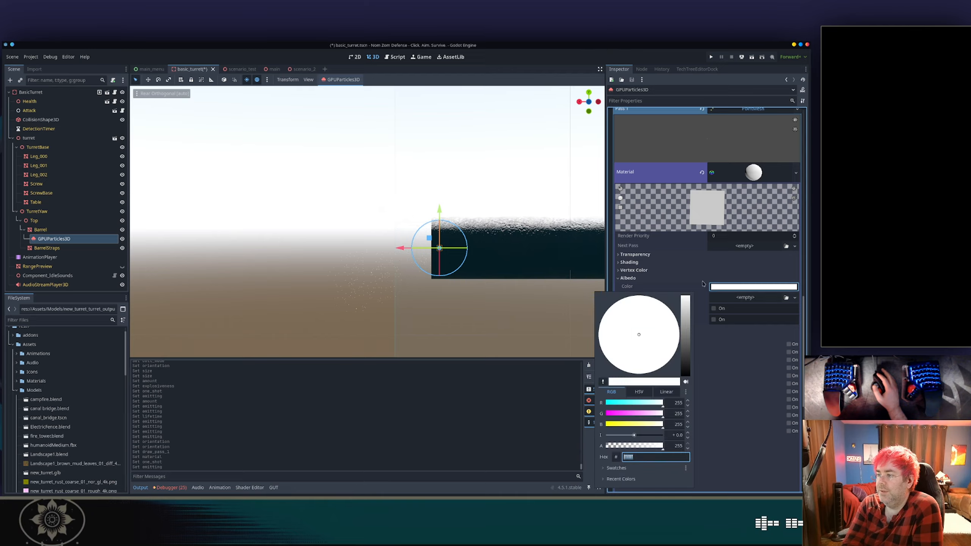
pyautogui.moveTo(621, 412); pyautogui.dragTo(606, 413)
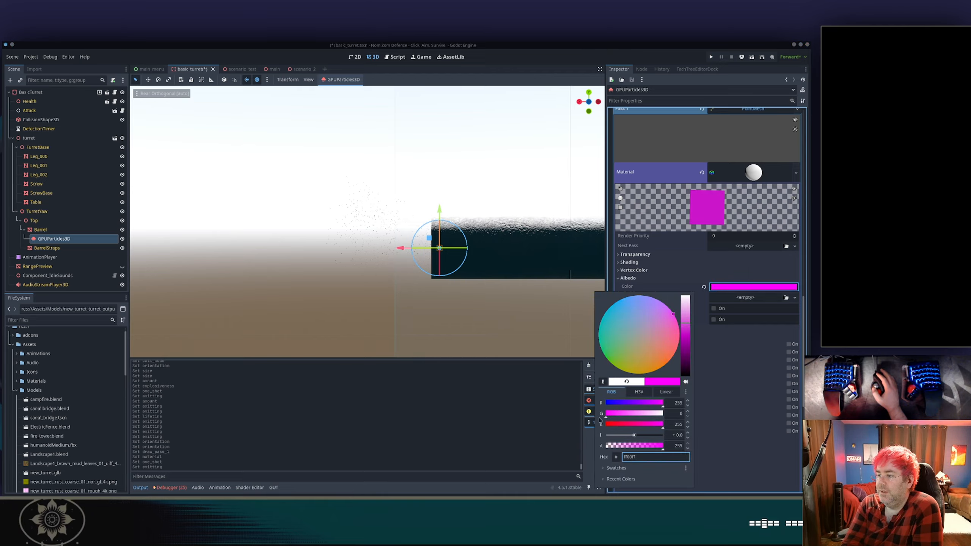
pyautogui.click(613, 424)
pyautogui.click(775, 354)
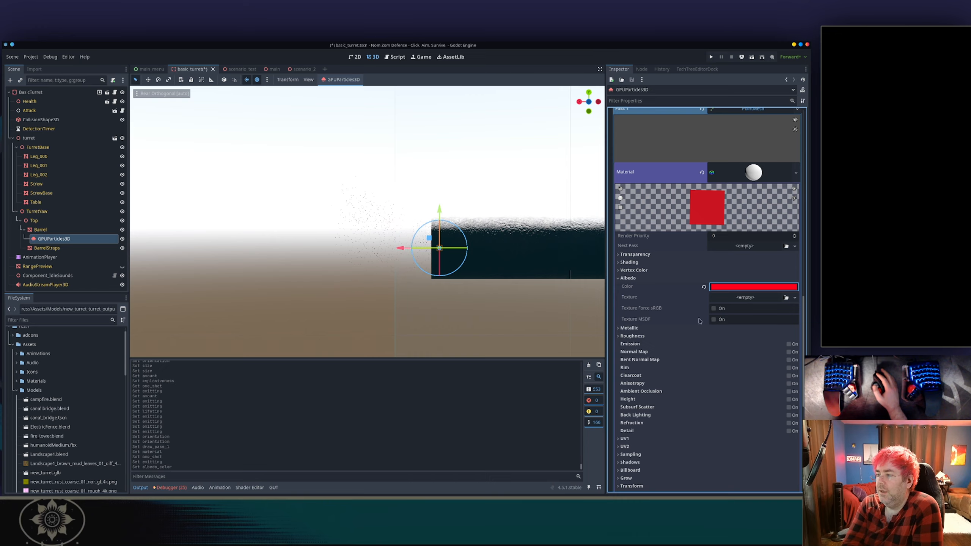
# Examine the material's Grow and Stencil settings.
pyautogui.scroll(-2, 648, 305)
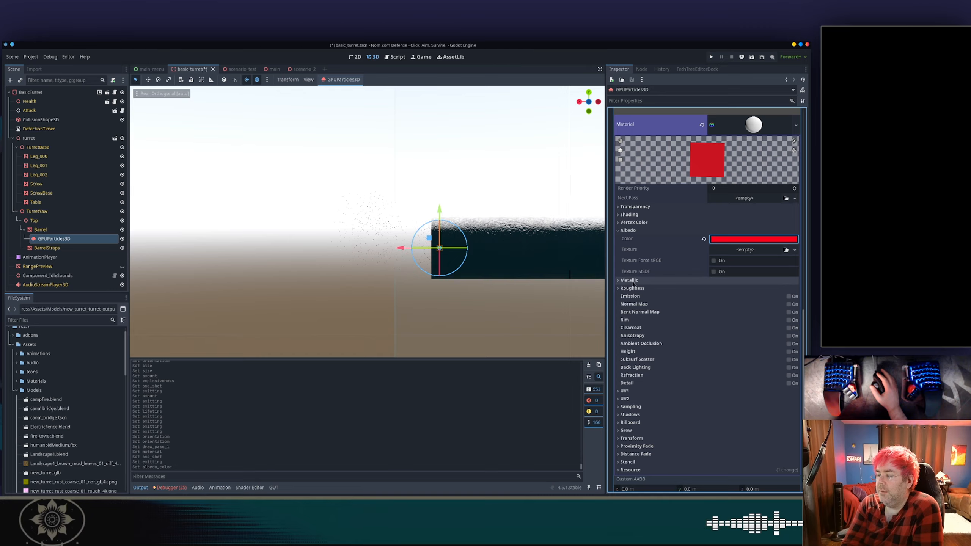
pyautogui.scroll(-2, 672, 312)
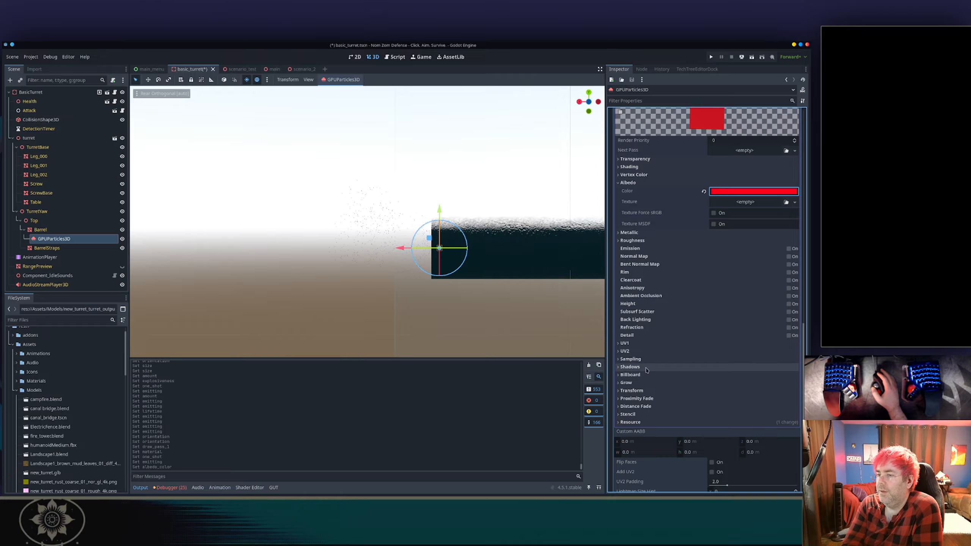
pyautogui.scroll(5, 493, 288)
pyautogui.scroll(-4, 493, 289)
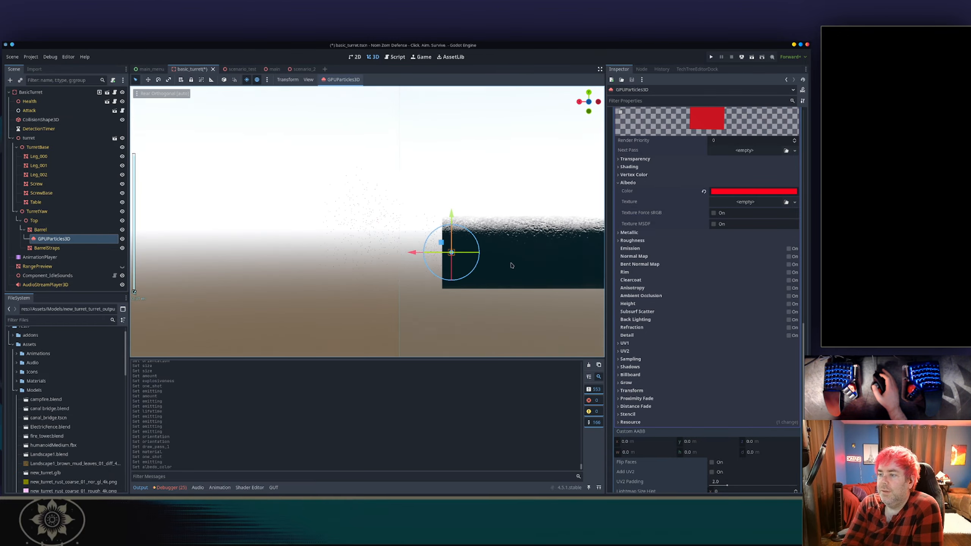
pyautogui.scroll(3, 774, 282)
pyautogui.scroll(2, 774, 283)
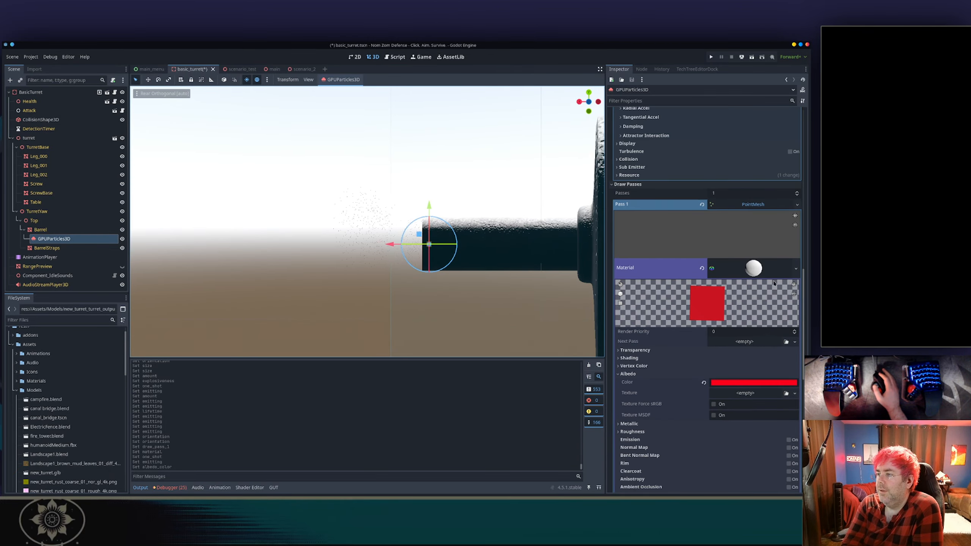
pyautogui.scroll(-2, 740, 226)
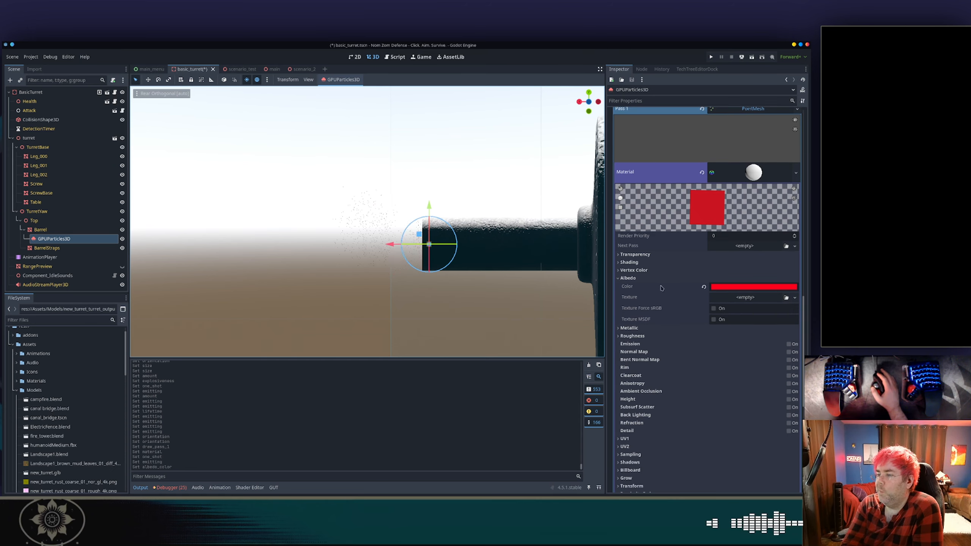
pyautogui.scroll(-1, 668, 282)
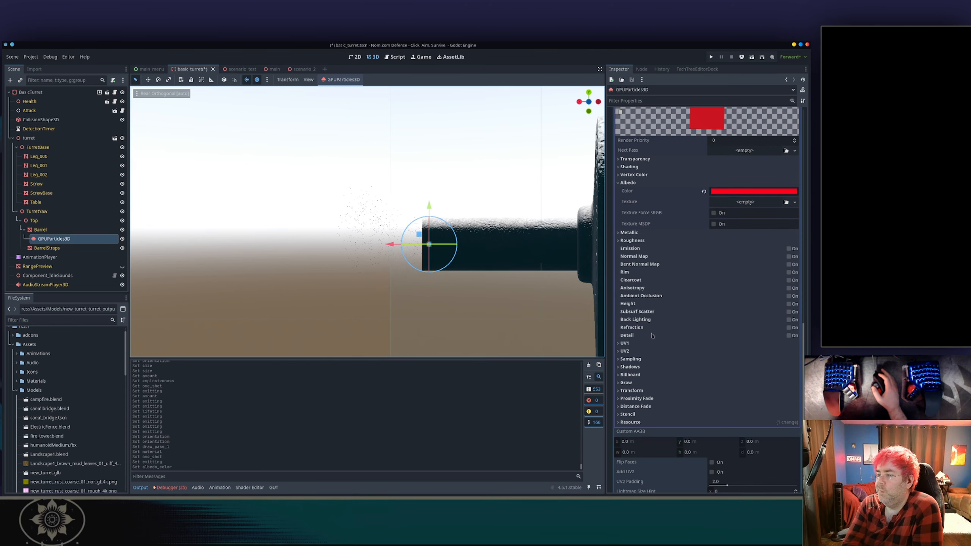
pyautogui.scroll(-1, 645, 338)
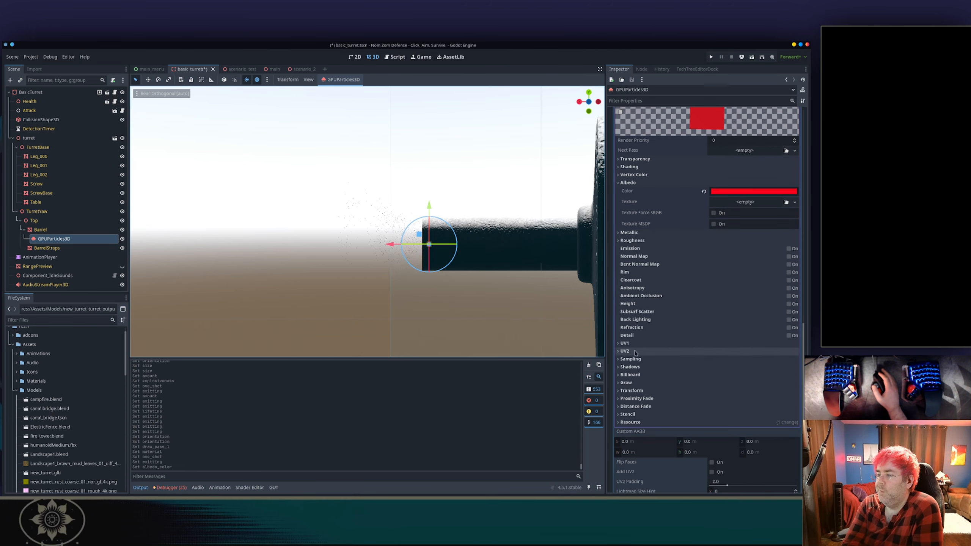
pyautogui.click(627, 382)
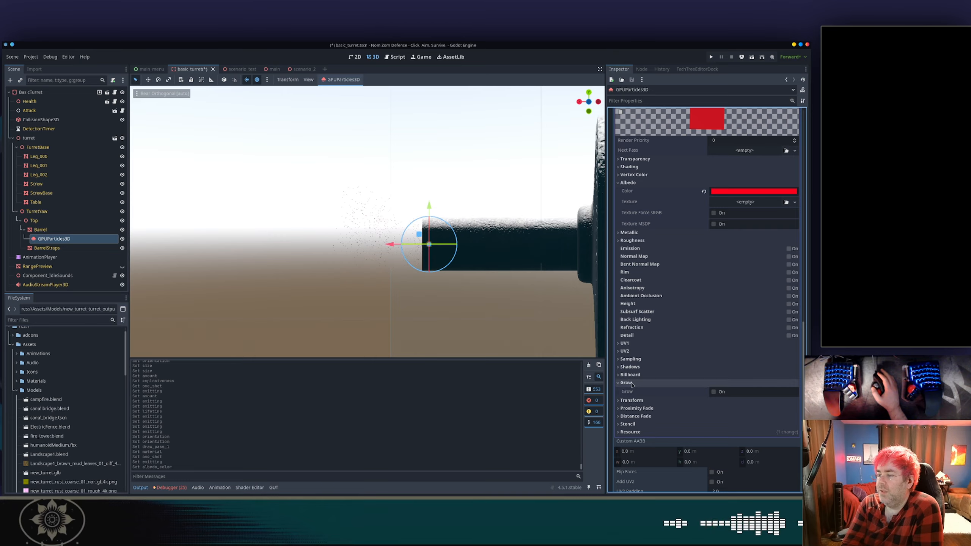
pyautogui.moveTo(628, 397)
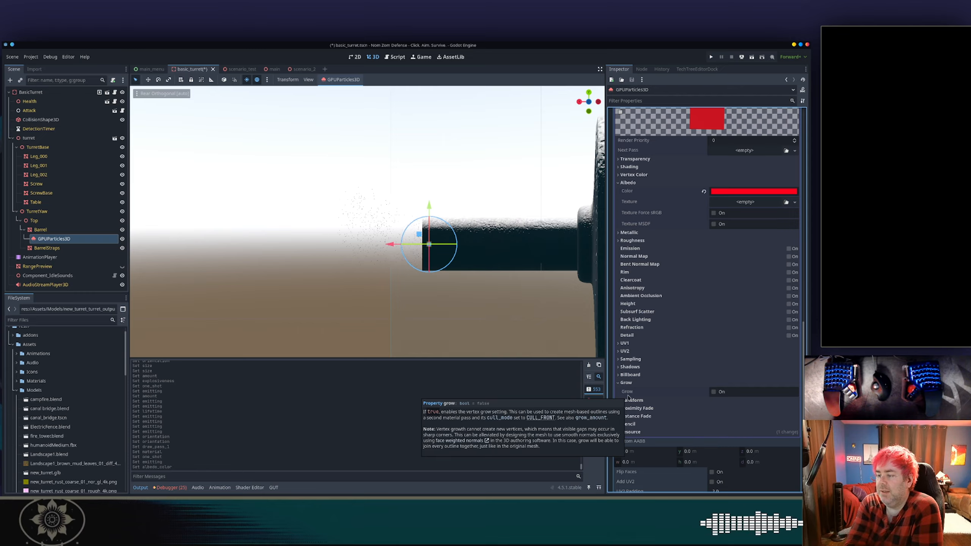
pyautogui.scroll(-2, 665, 366)
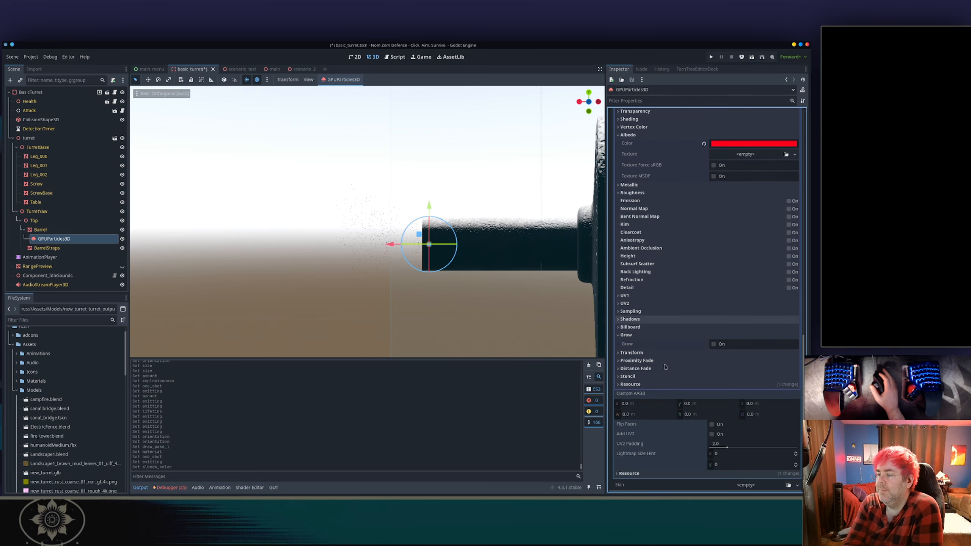
pyautogui.click(644, 377)
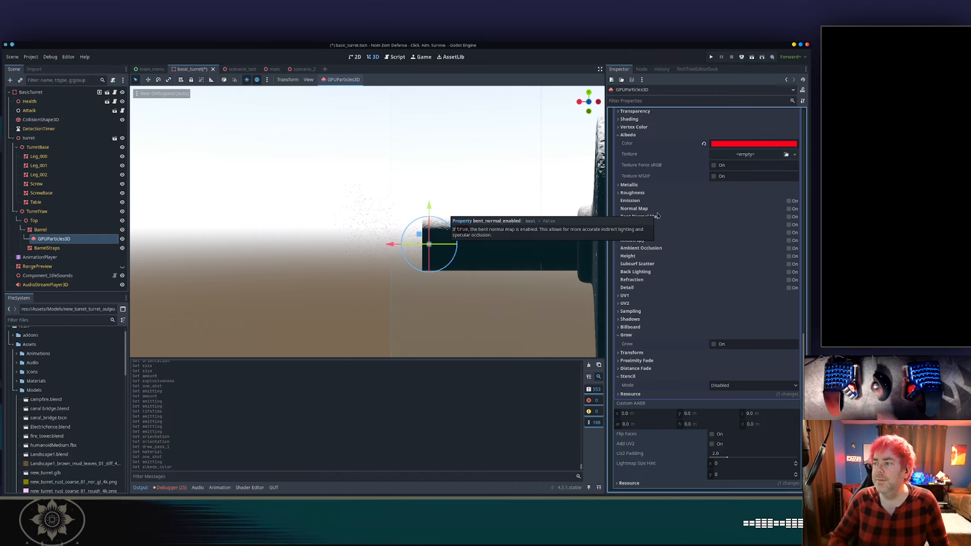
pyautogui.scroll(5, 665, 211)
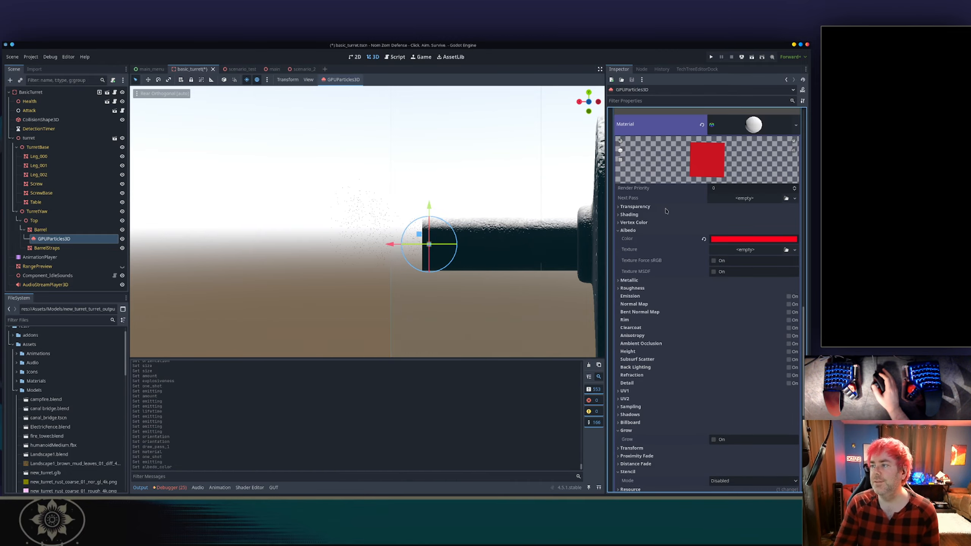
pyautogui.scroll(4, 732, 157)
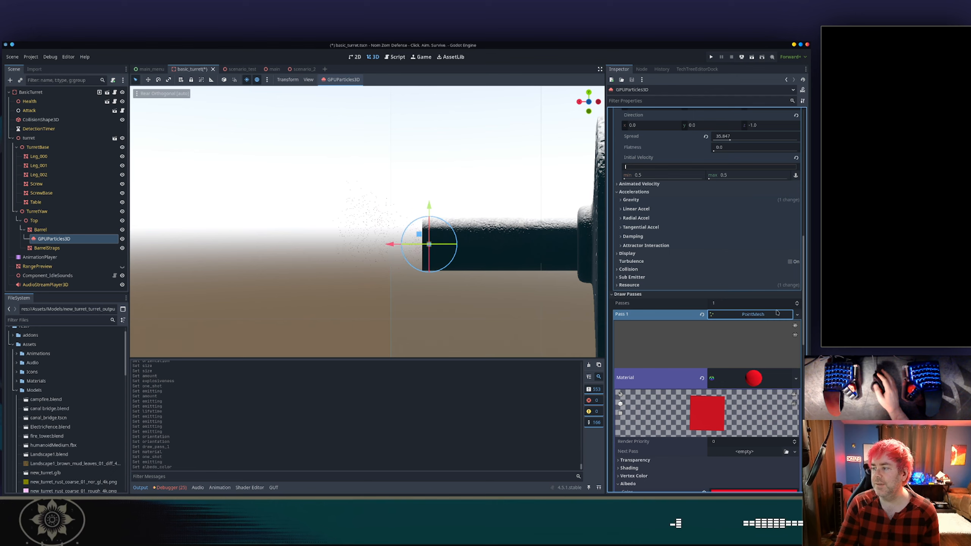
# Try to open the Pass 1 mesh options and recover the unresponsive editor window.
pyautogui.click(797, 315)
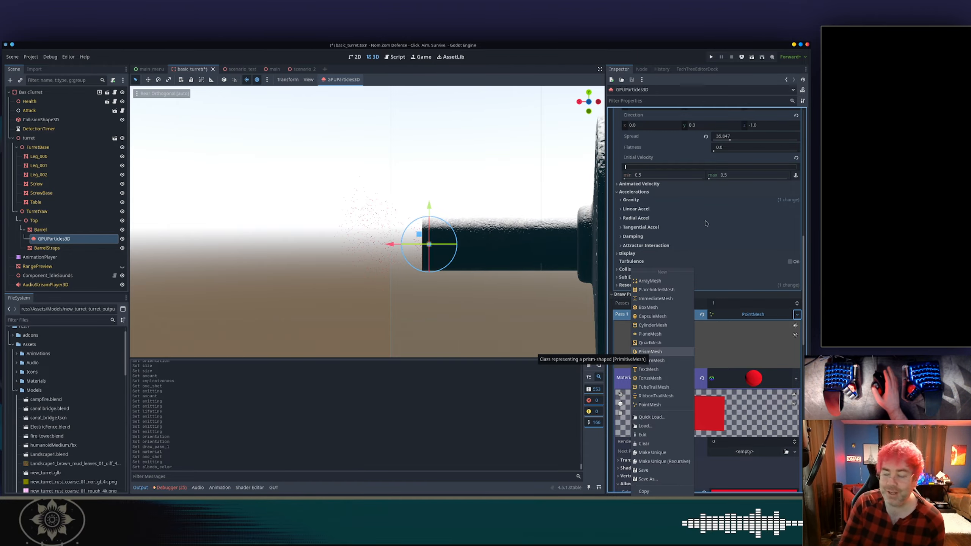
pyautogui.moveTo(653, 46); pyautogui.dragTo(643, 80)
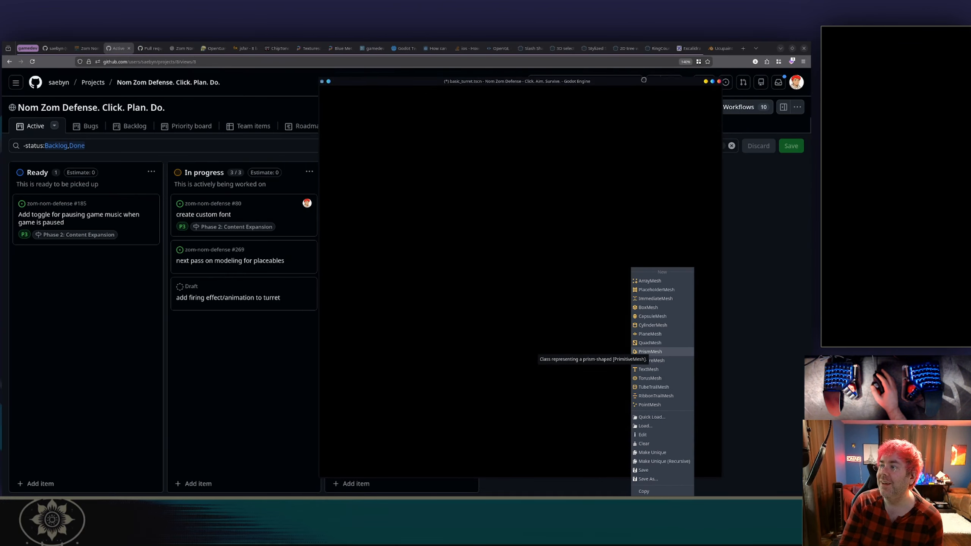
pyautogui.doubleClick(644, 82)
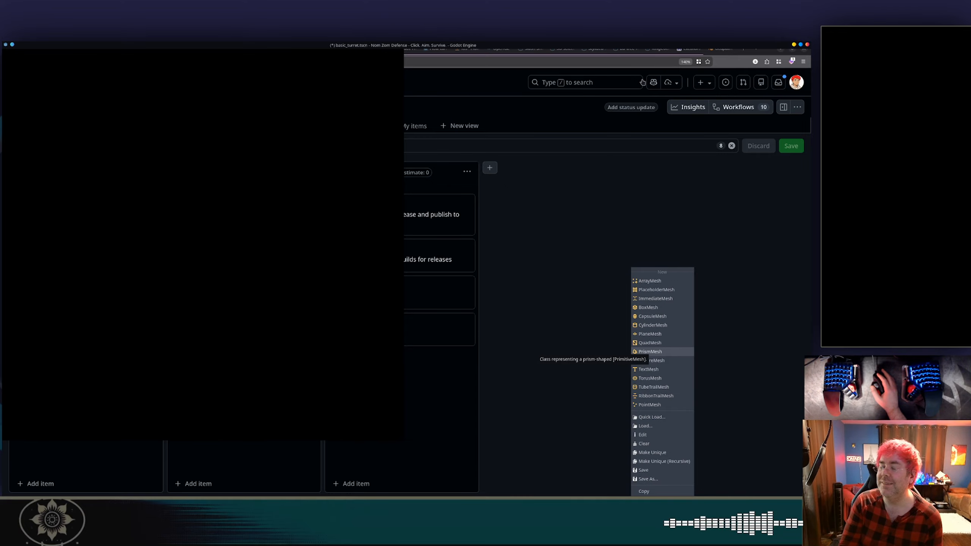
# Switch to VS Code and list running Godot processes in the terminal with ps aux |grep godot.
pyautogui.hotkey('alt', 'Tab')
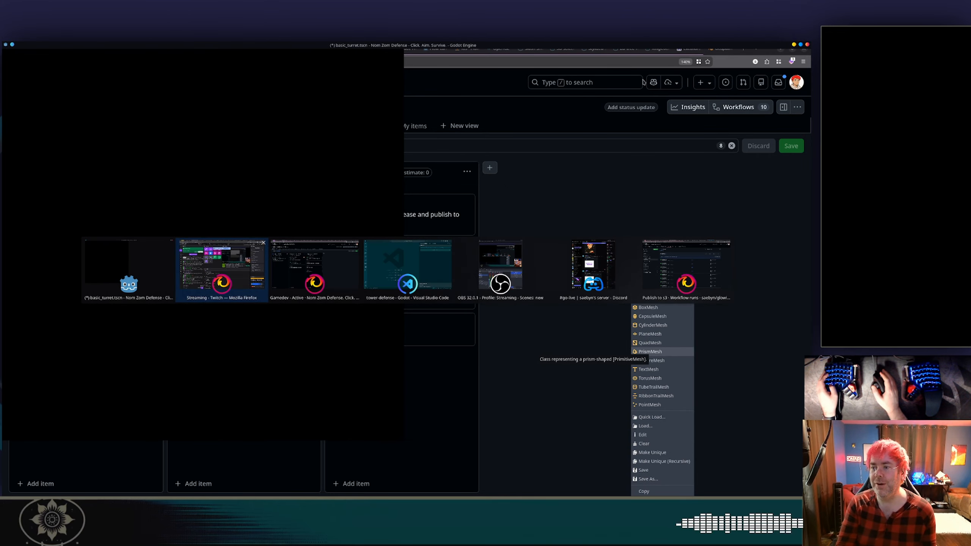
pyautogui.hotkey('alt', 'Tab')
pyautogui.hotkey('alt', 'Tab')
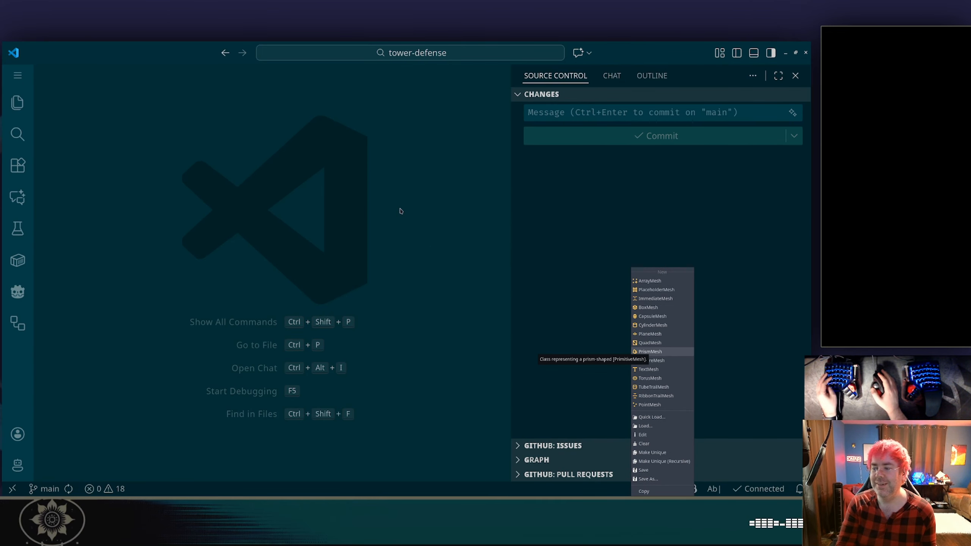
pyautogui.hotkey('ctrl', '`')
pyautogui.write('ps aux |grep godot')
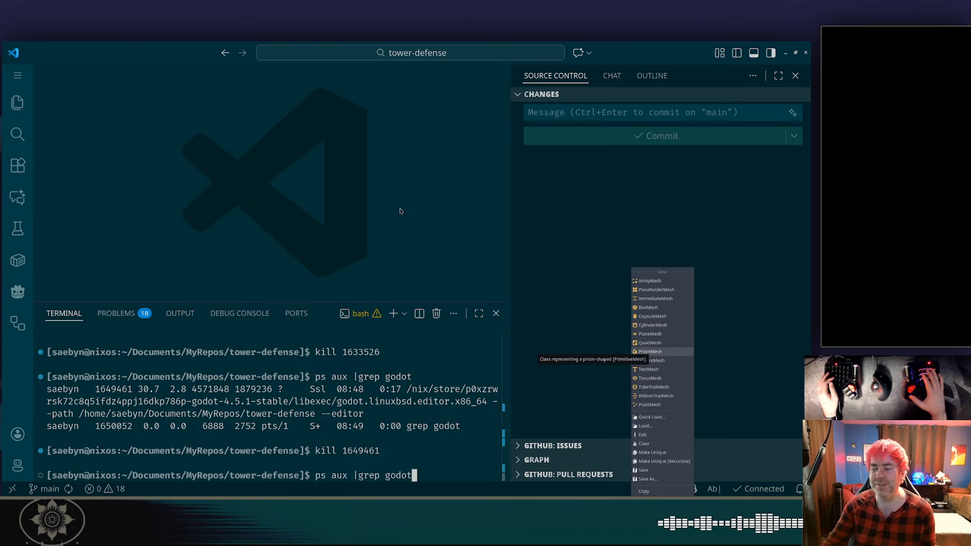
pyautogui.press('Return')
# Kill the hung Godot editor process using its process ID from the listing.
pyautogui.press('Up')
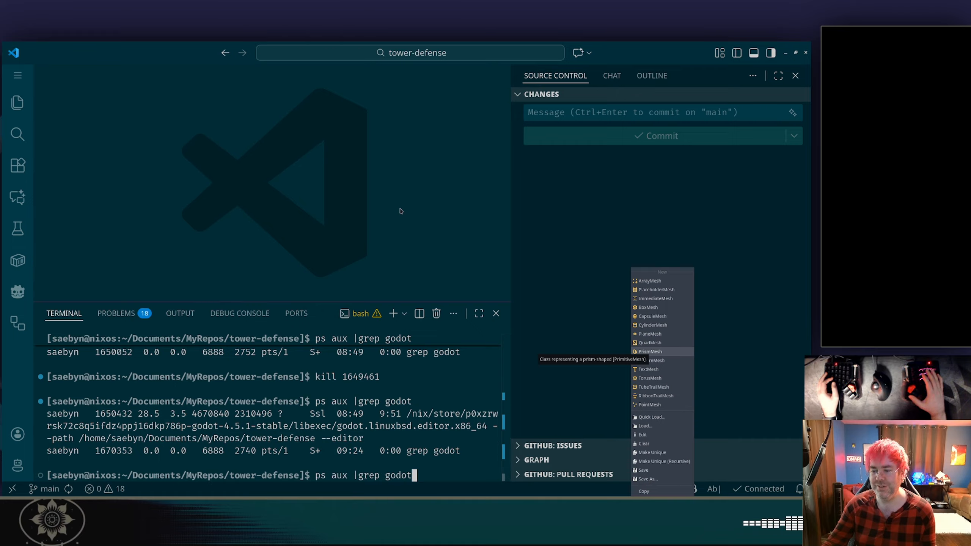
pyautogui.press('BackSpace')
pyautogui.press('Up')
pyautogui.press('Up')
pyautogui.press('BackSpace')
pyautogui.press('BackSpace')
pyautogui.press('BackSpace')
pyautogui.press('BackSpace')
pyautogui.press('BackSpace')
pyautogui.press('BackSpace')
pyautogui.press('BackSpace')
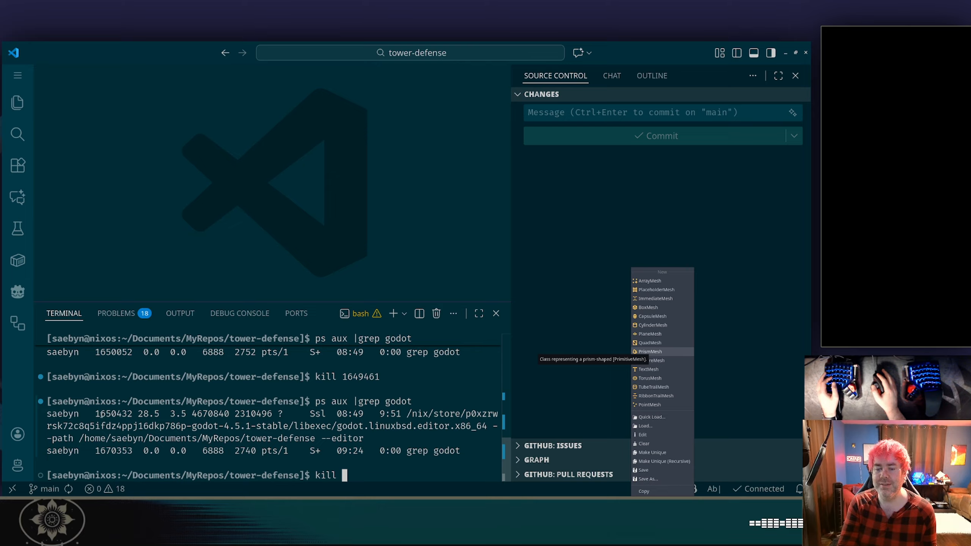
pyautogui.doubleClick(101, 414)
pyautogui.tripleClick(101, 415)
pyautogui.doubleClick(101, 414)
pyautogui.rightClick(101, 415)
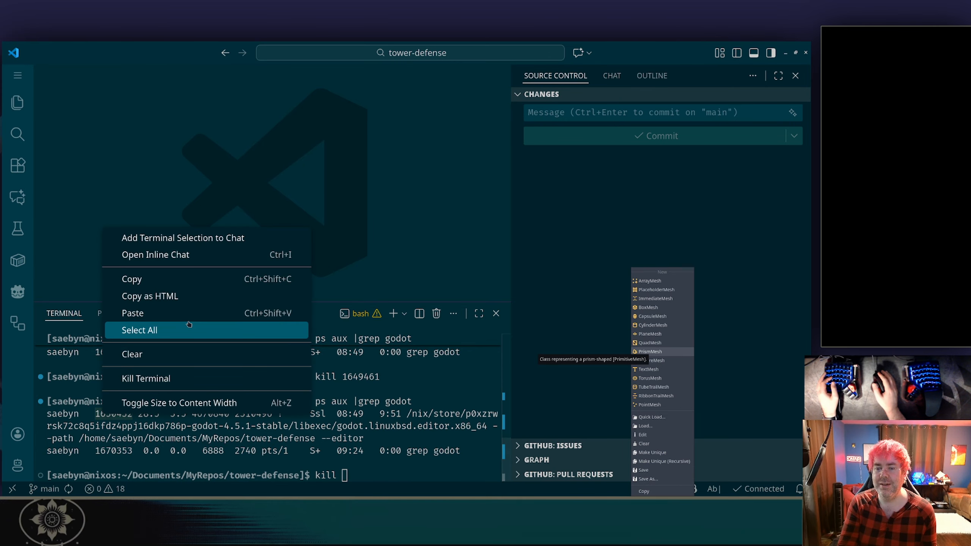
pyautogui.click(178, 279)
pyautogui.hotkey('ctrl', 'shift', 'v')
pyautogui.press('Return')
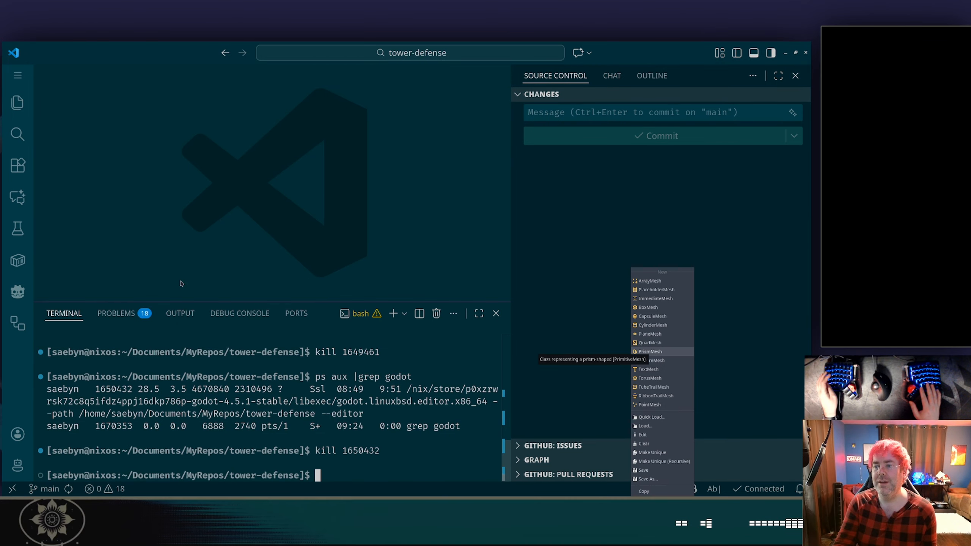
# Return to the restarted Godot editor and open the basic_turret scene tab.
pyautogui.hotkey('alt', 'Tab')
pyautogui.hotkey('alt', 'Tab')
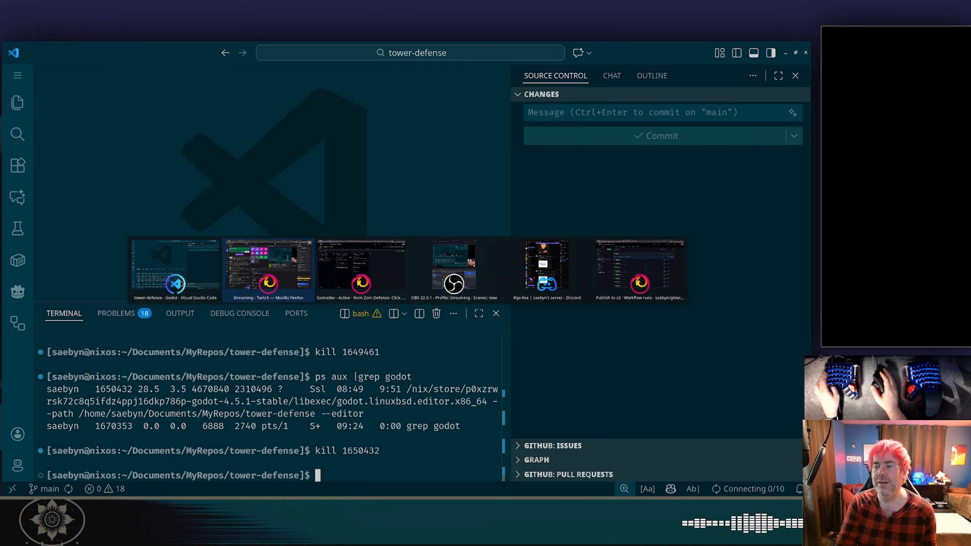
pyautogui.hotkey('alt', 'shift', 'Tab')
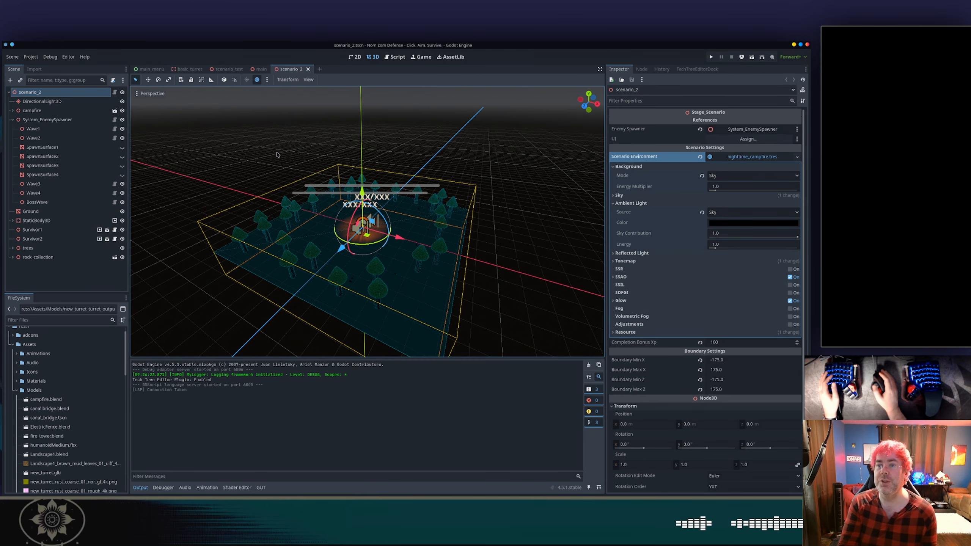
pyautogui.click(188, 69)
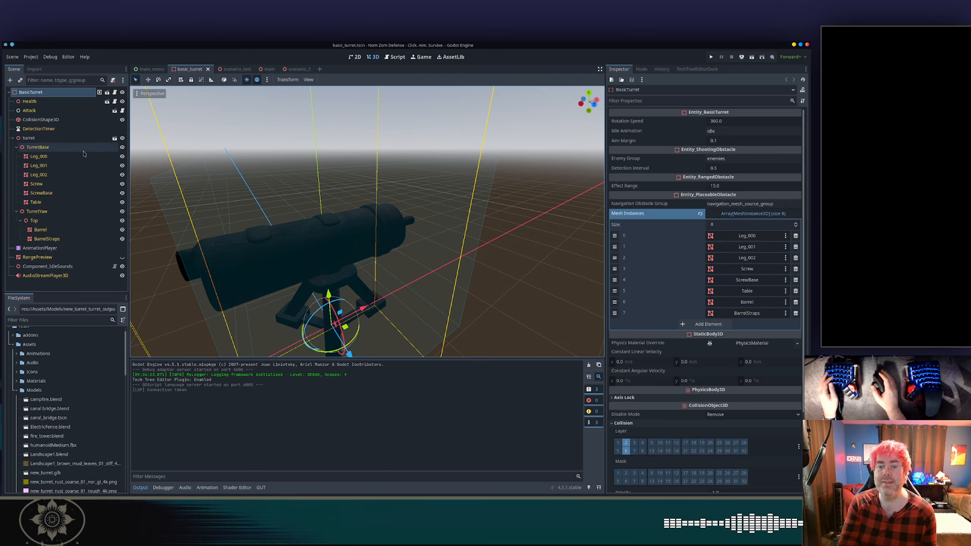
# Add a GPUParticles3D child node under Barrel and set its Amount to 20.
pyautogui.click(67, 229)
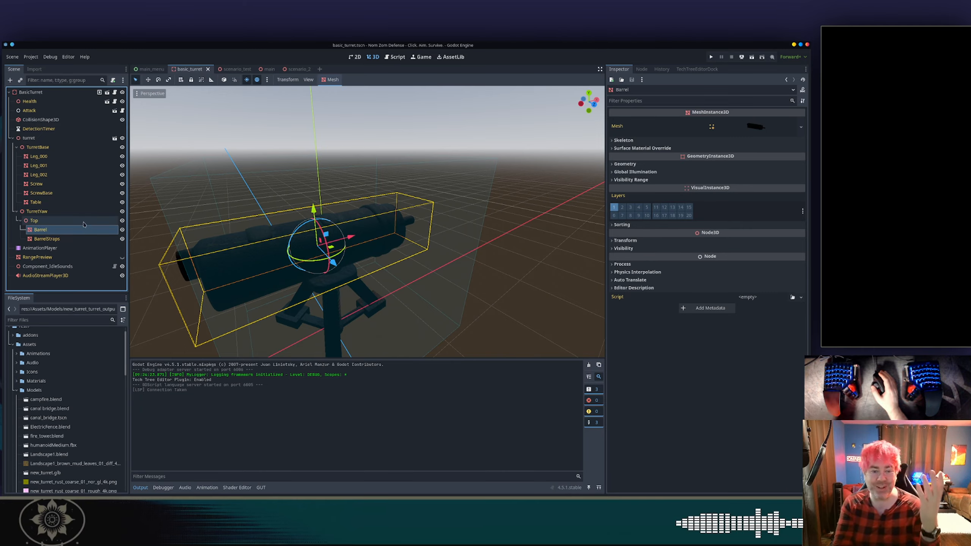
pyautogui.rightClick(81, 230)
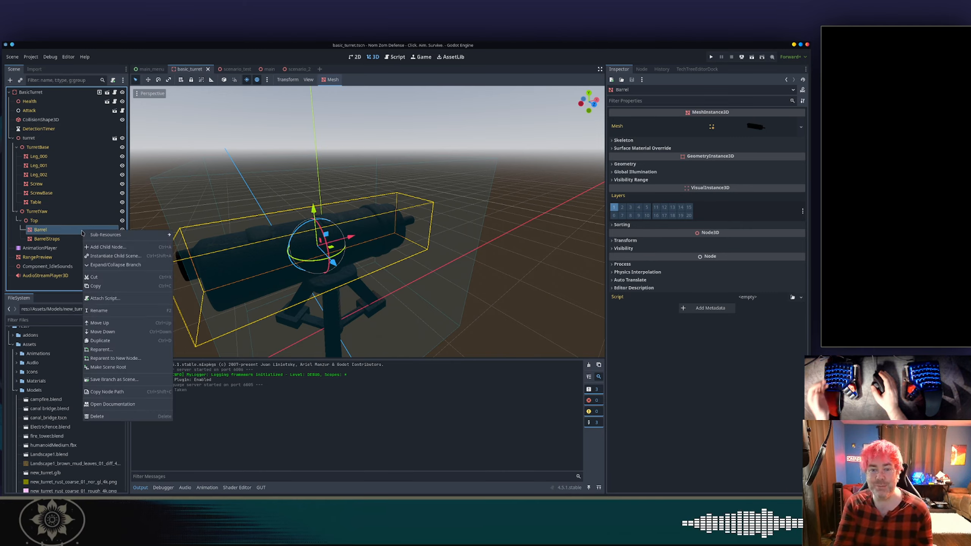
pyautogui.click(100, 246)
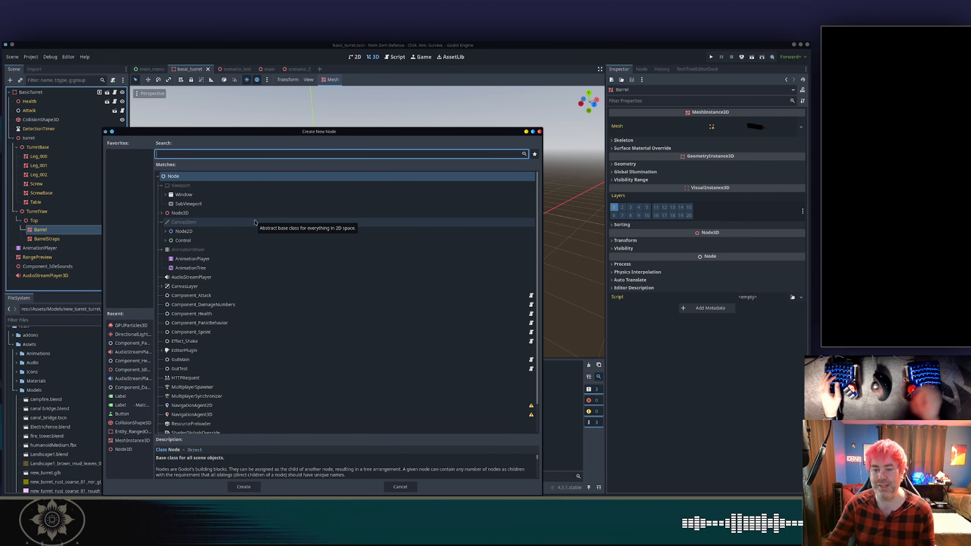
pyautogui.doubleClick(131, 325)
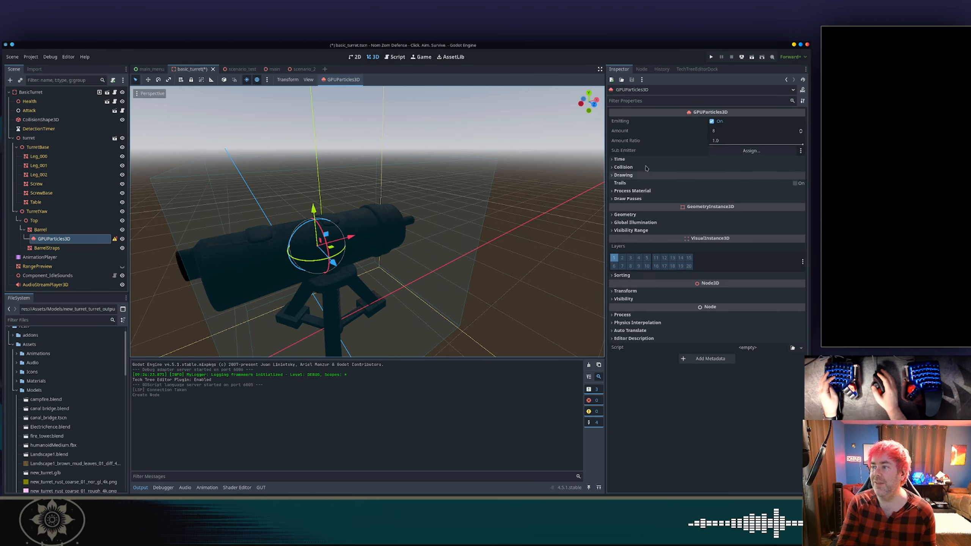
pyautogui.click(719, 130)
pyautogui.write('20')
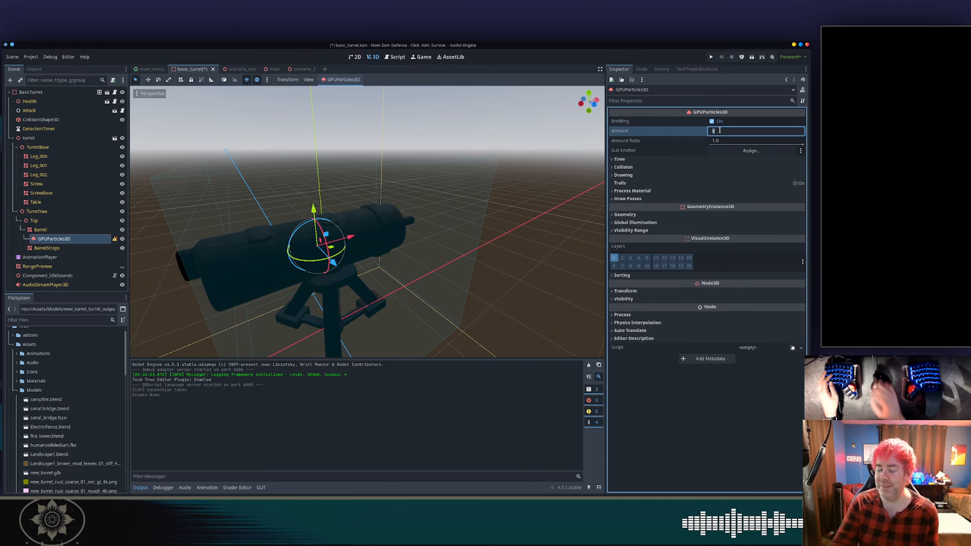
pyautogui.write('0')
# Set the emitter's Amount to 200 and its Lifetime to 0.01.
pyautogui.press('Tab')
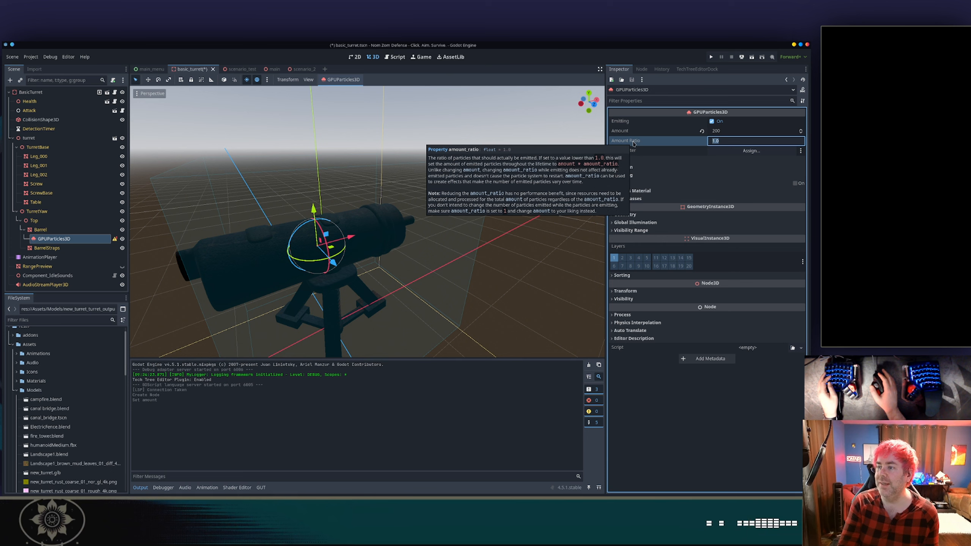
pyautogui.click(620, 160)
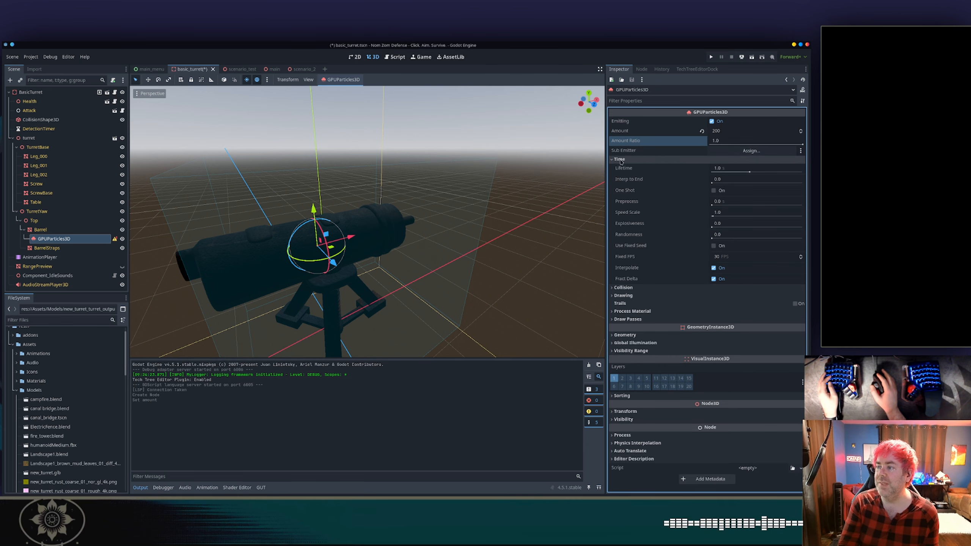
pyautogui.click(741, 172)
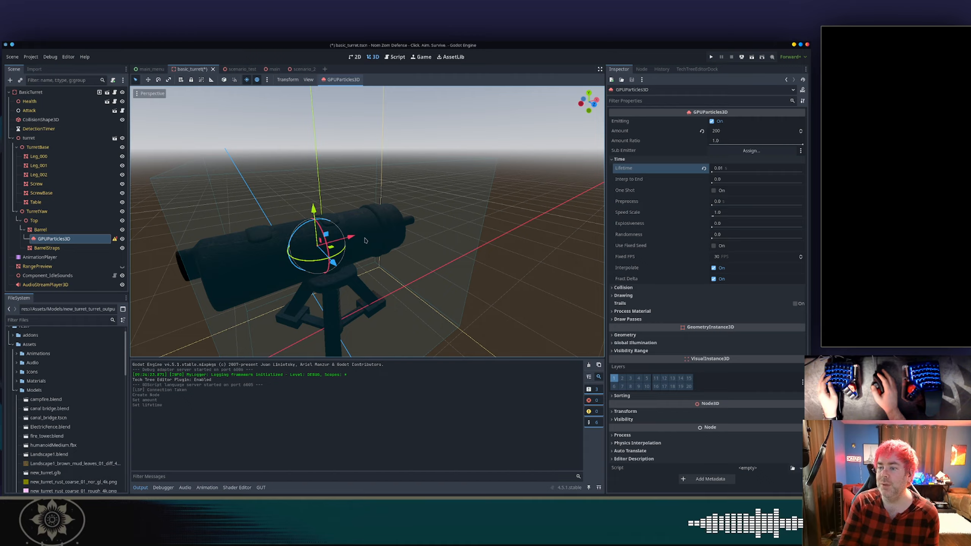
# Move the particle emitter forward to the end of the barrel.
pyautogui.moveTo(350, 237); pyautogui.dragTo(440, 229)
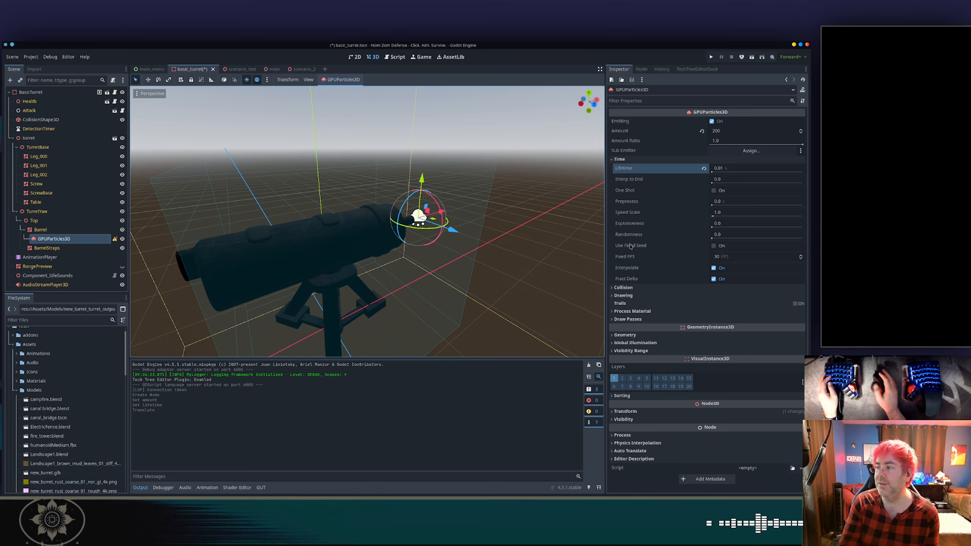
pyautogui.click(627, 297)
pyautogui.click(630, 298)
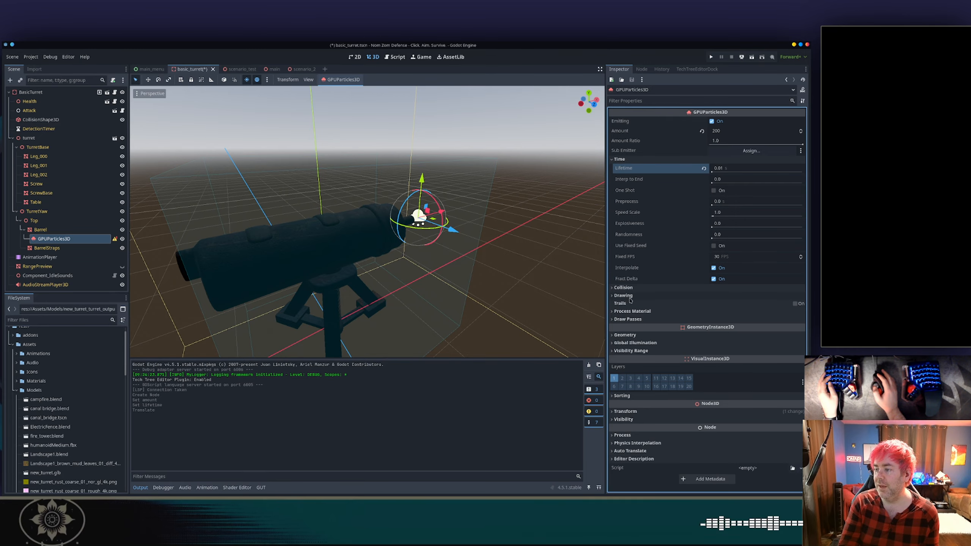
# Assign a new ParticleProcessMaterial as the emitter's process material.
pyautogui.click(632, 311)
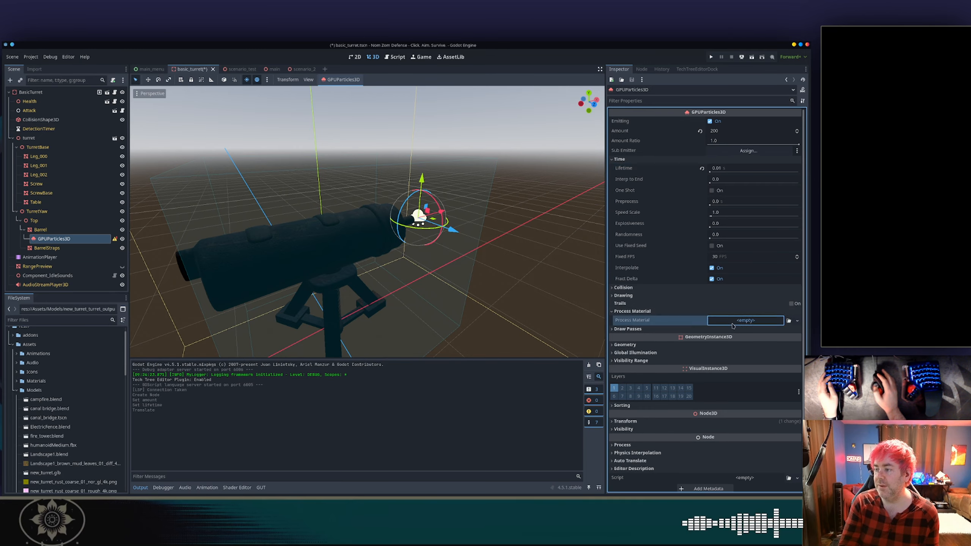
pyautogui.click(745, 320)
pyautogui.click(679, 339)
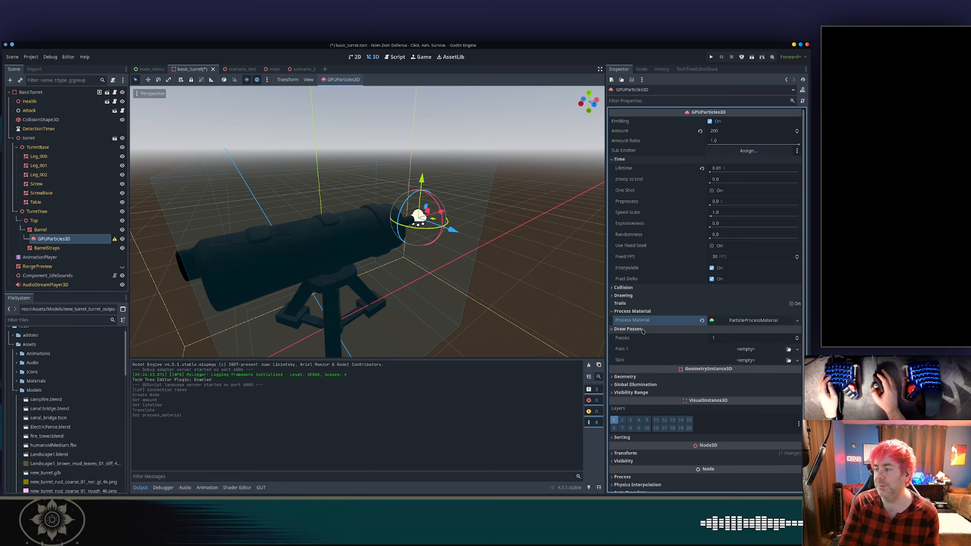
# Add a QuadMesh as the mesh of the first draw pass.
pyautogui.click(726, 329)
pyautogui.click(738, 350)
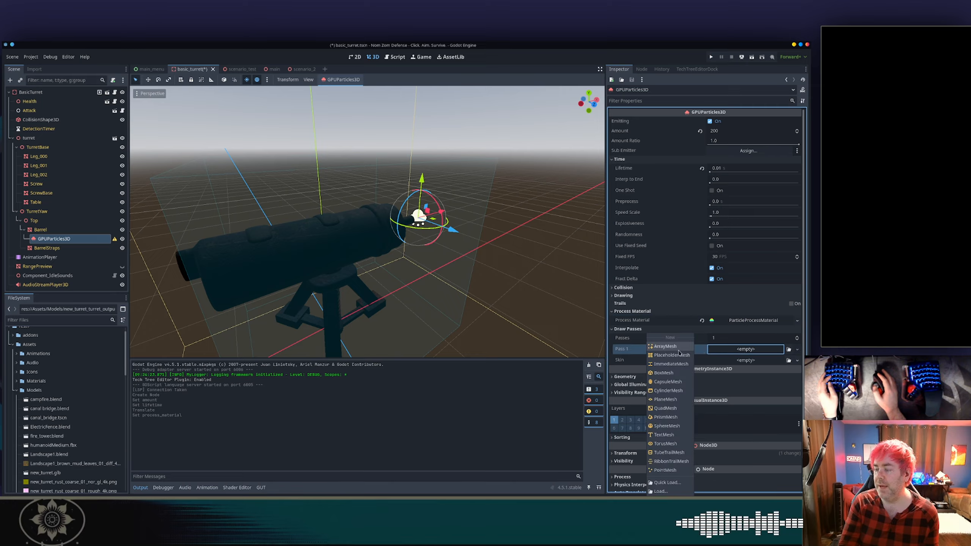
pyautogui.click(672, 408)
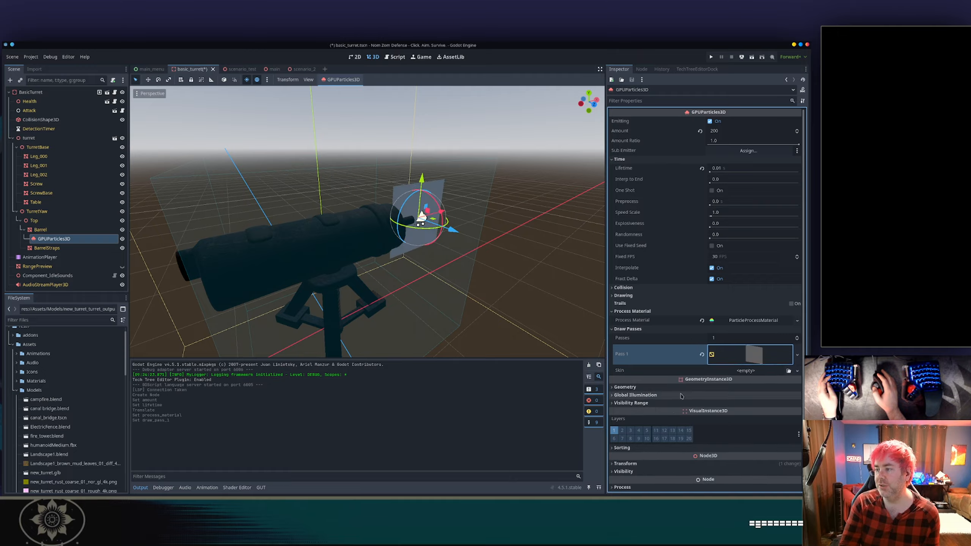
# Set the quad mesh size to 0.01 by 0.01.
pyautogui.click(742, 352)
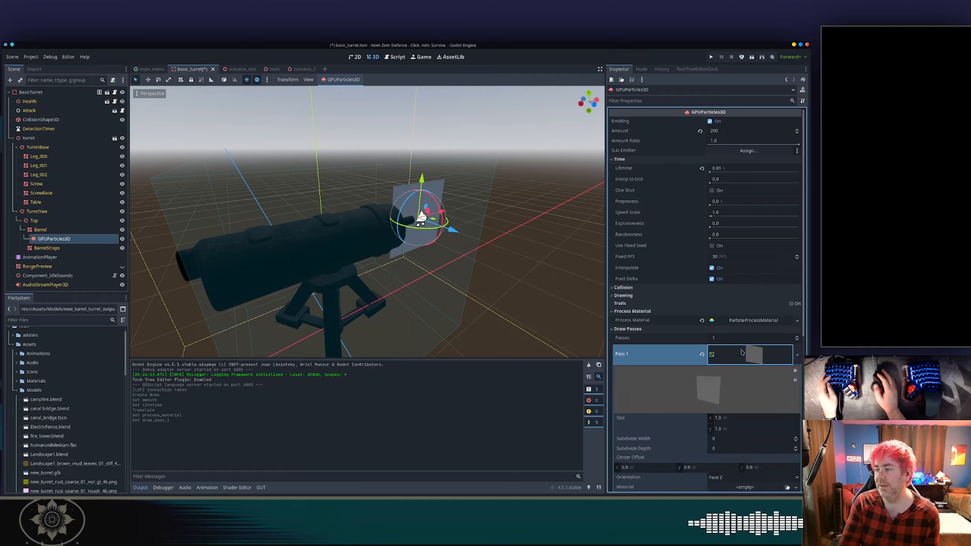
pyautogui.click(738, 418)
pyautogui.write('0.01')
pyautogui.press('Tab')
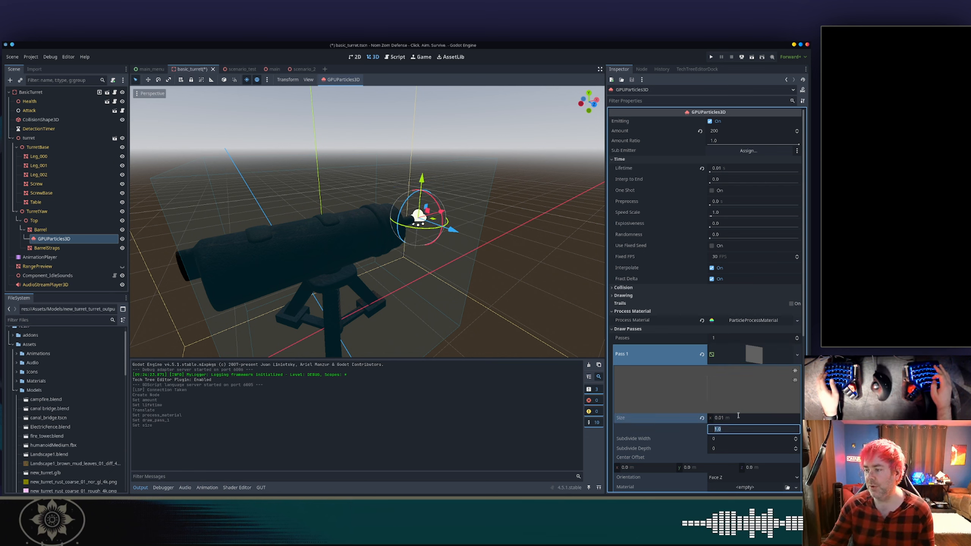
pyautogui.write('0.01')
pyautogui.press('Tab')
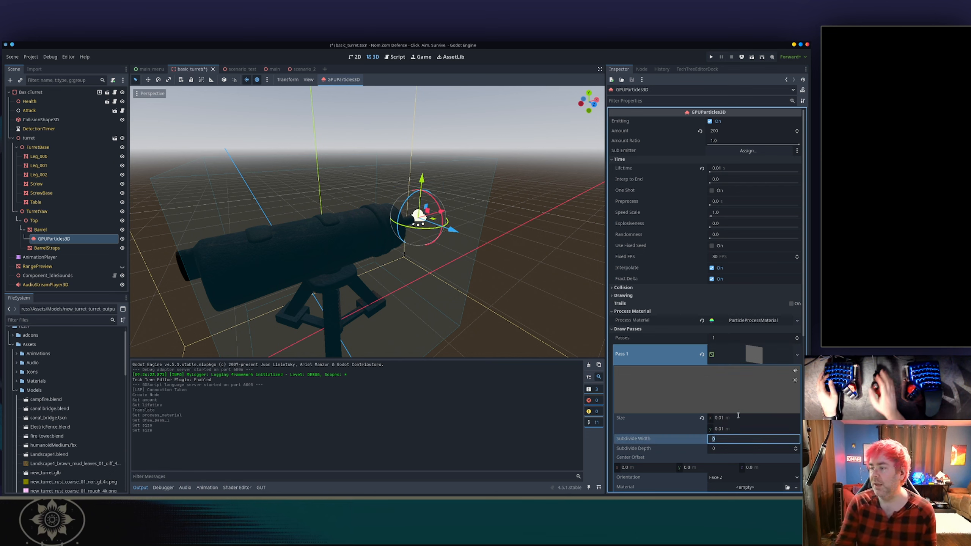
# Assign a new StandardMaterial3D as the quad mesh's material.
pyautogui.scroll(-5, 652, 448)
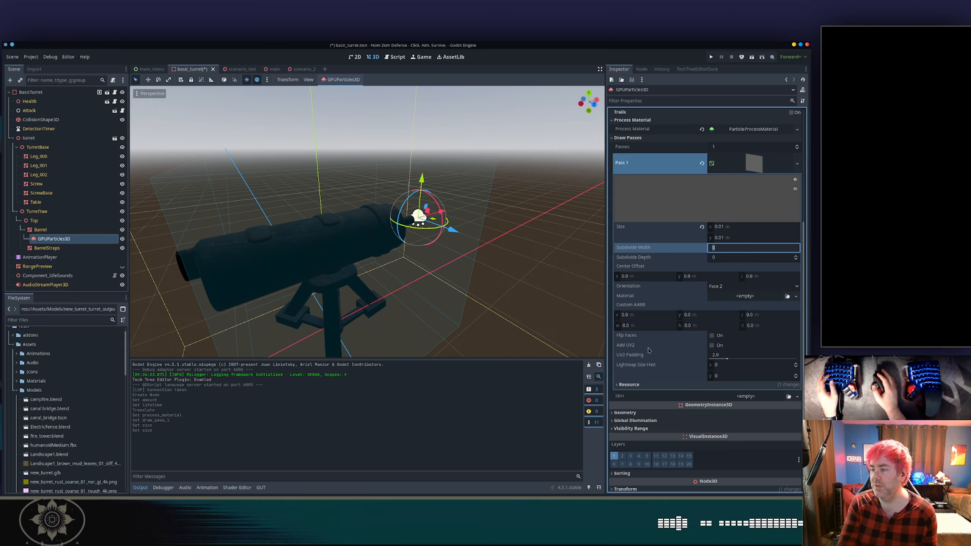
pyautogui.click(736, 296)
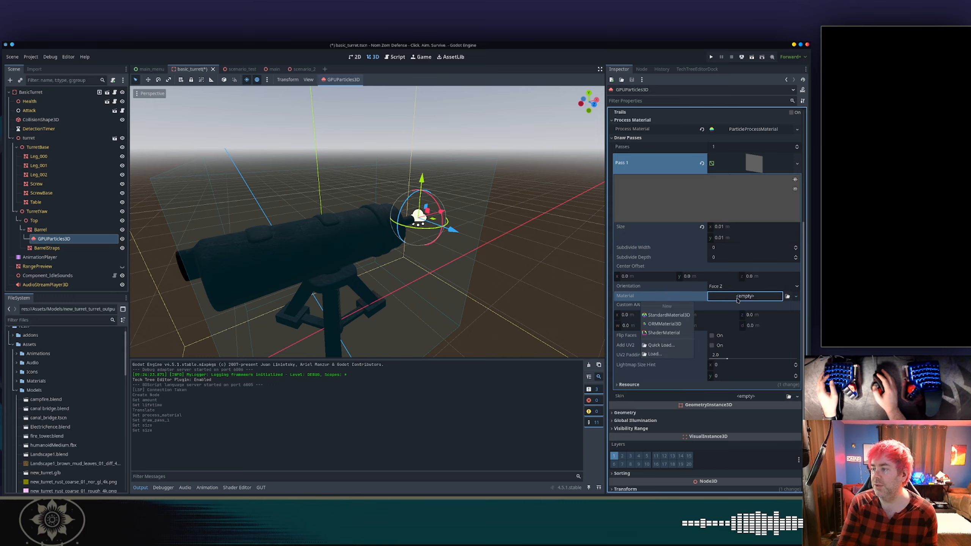
pyautogui.click(678, 315)
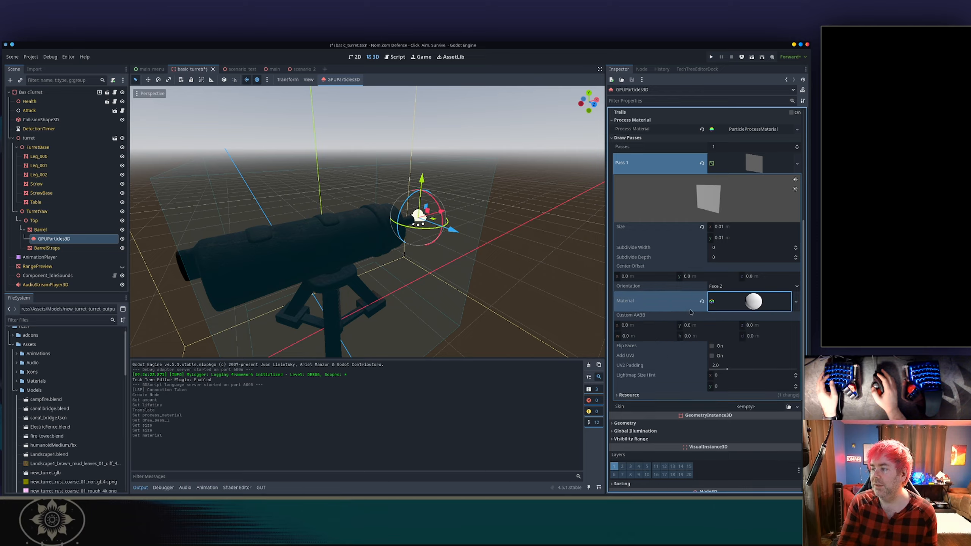
# Set the quad material's billboard mode to Particle Billboard.
pyautogui.click(755, 303)
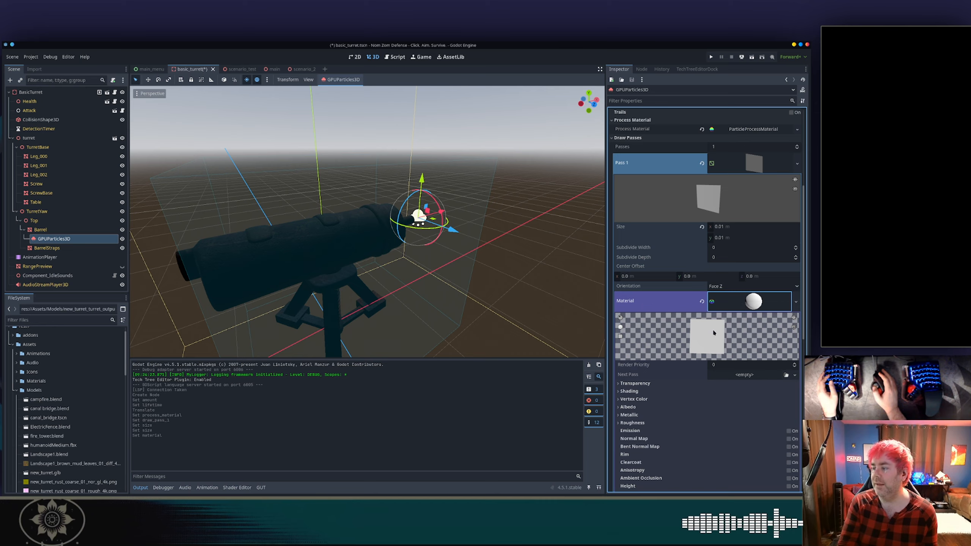
pyautogui.scroll(-3, 690, 330)
pyautogui.scroll(-2, 690, 330)
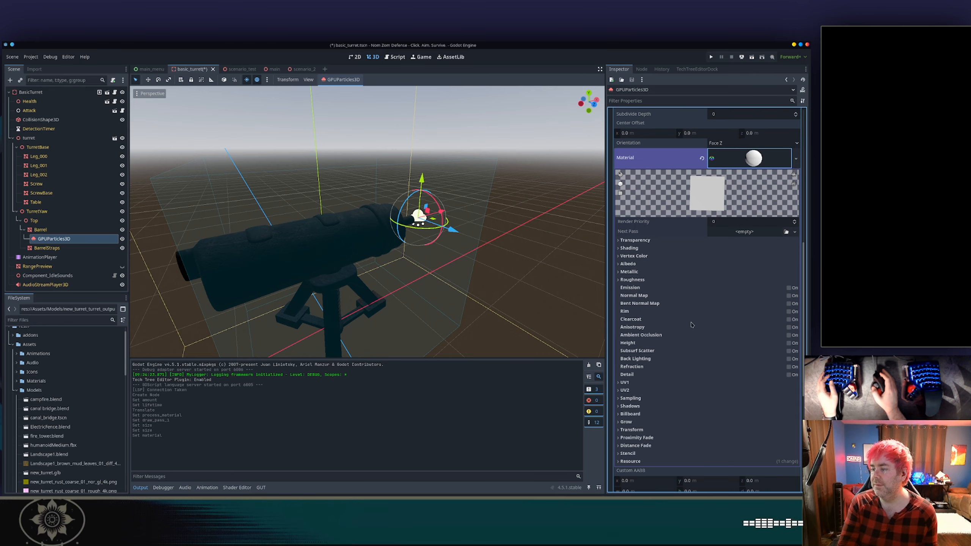
pyautogui.click(635, 414)
pyautogui.click(720, 422)
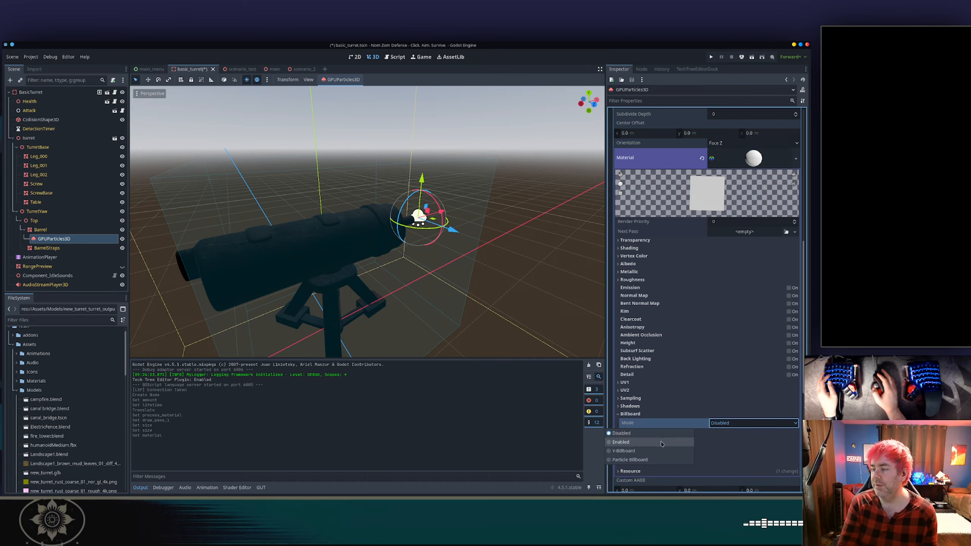
pyautogui.click(655, 460)
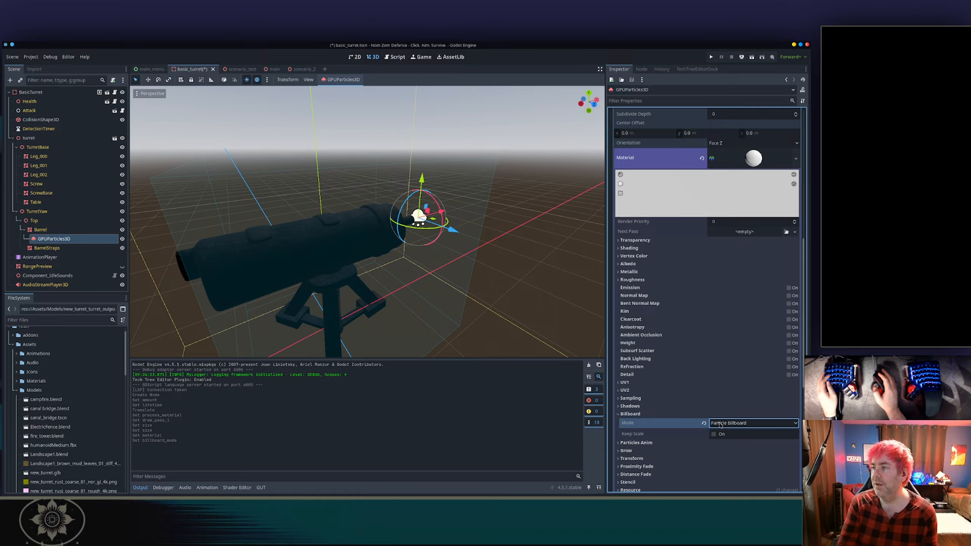
# Set the process material's Lifetime Randomness to 0.1.
pyautogui.moveTo(452, 223); pyautogui.dragTo(379, 218, button='middle')
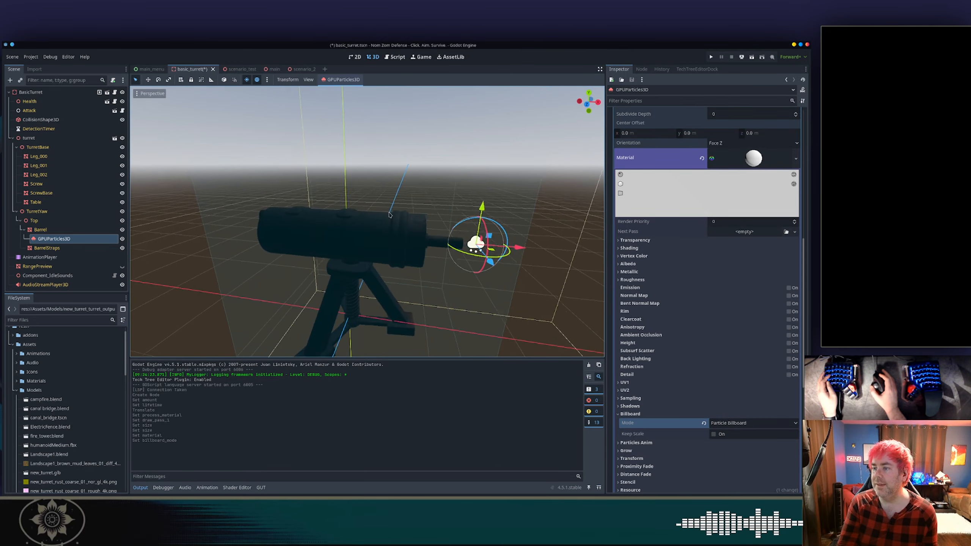
pyautogui.scroll(9, 535, 264)
pyautogui.moveTo(534, 264)
pyautogui.keyDown('shift'); pyautogui.mouseDown(button='middle')
pyautogui.moveTo(428, 204)
pyautogui.moveTo(354, 194)
pyautogui.mouseUp(button='middle'); pyautogui.keyUp('shift')
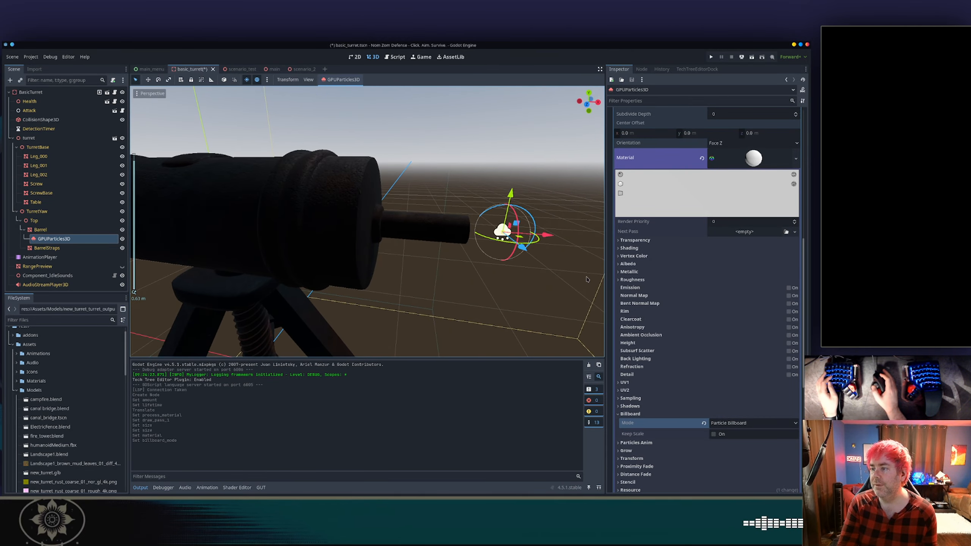
pyautogui.keyDown('shift'); pyautogui.moveTo(529, 233); pyautogui.dragTo(467, 226, button='middle'); pyautogui.keyUp('shift')
pyautogui.scroll(3, 663, 142)
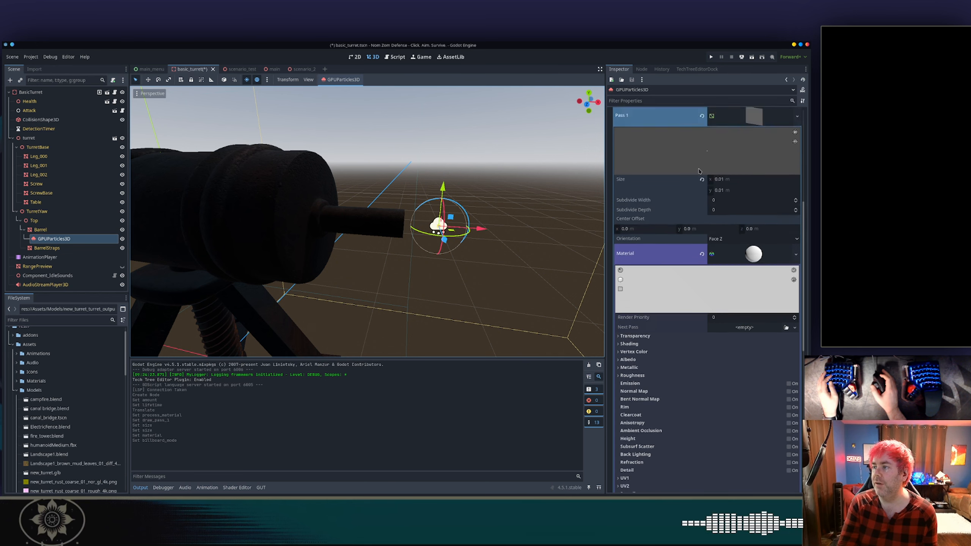
pyautogui.click(646, 140)
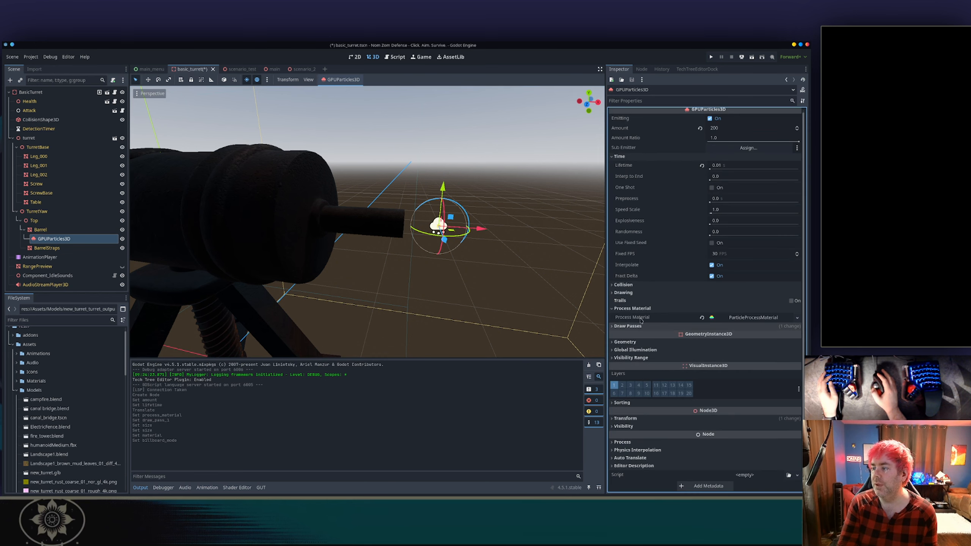
pyautogui.click(677, 318)
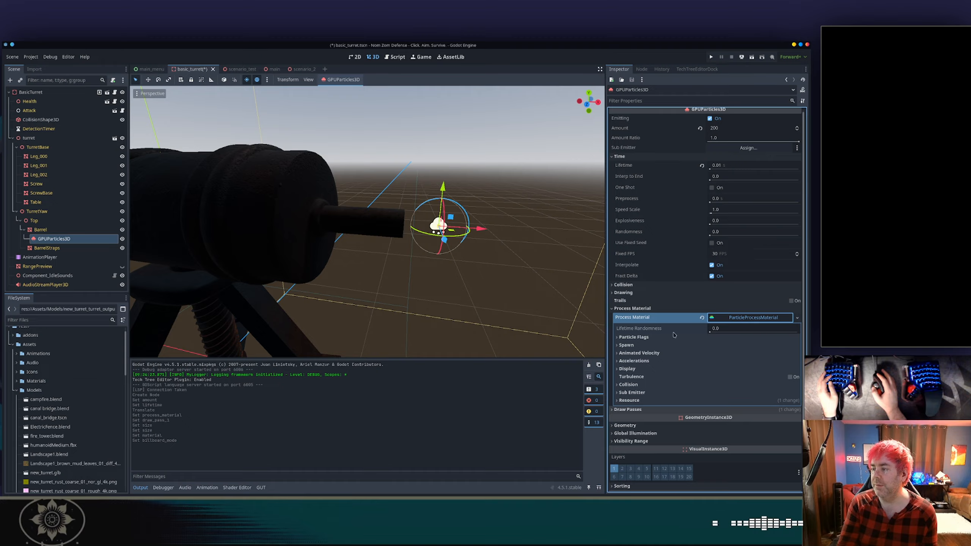
pyautogui.click(715, 332)
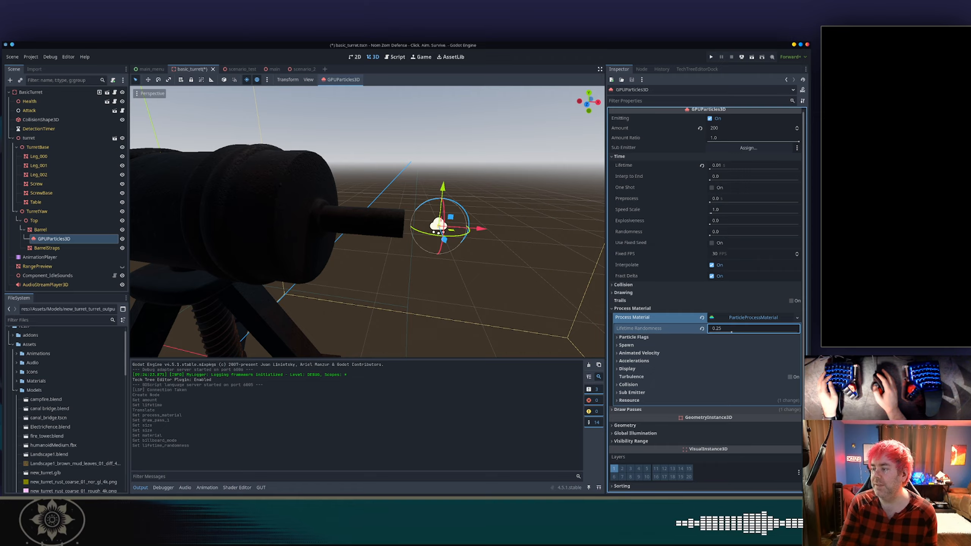
# Set the process material's gravity Y component to 0.
pyautogui.click(646, 361)
pyautogui.click(631, 369)
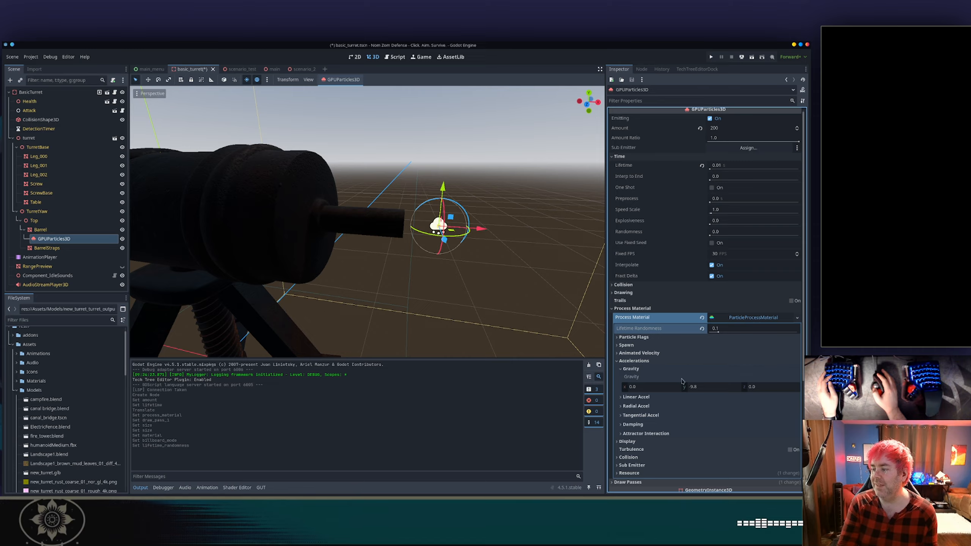
pyautogui.click(701, 387)
pyautogui.write('0')
pyautogui.press('Tab')
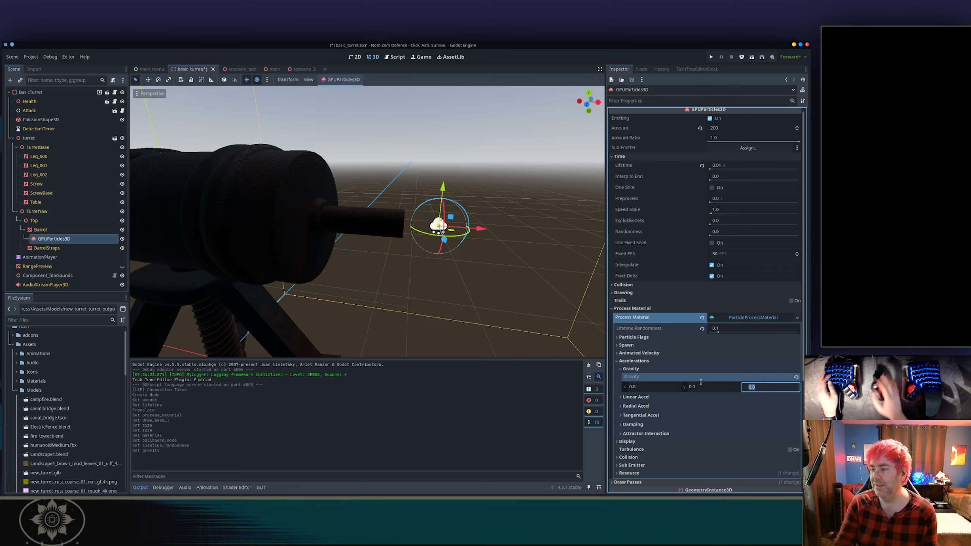
pyautogui.click(677, 369)
pyautogui.click(642, 361)
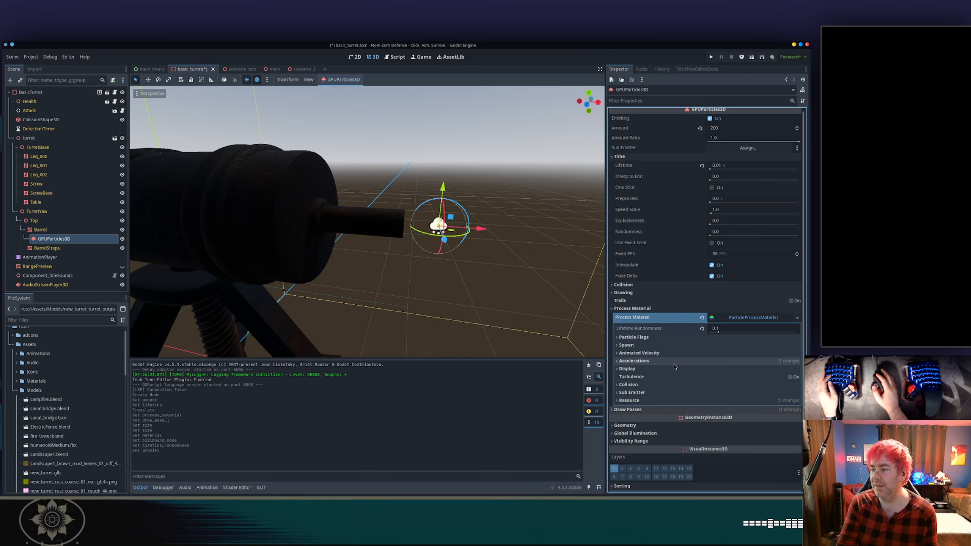
# Set the process material's spawn emission shape to Ring.
pyautogui.click(640, 346)
pyautogui.click(635, 353)
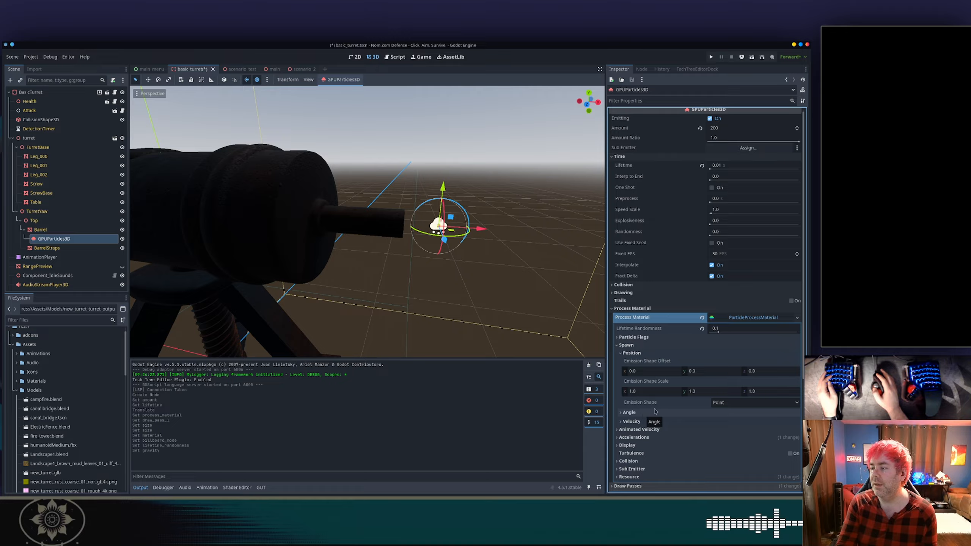
pyautogui.click(721, 404)
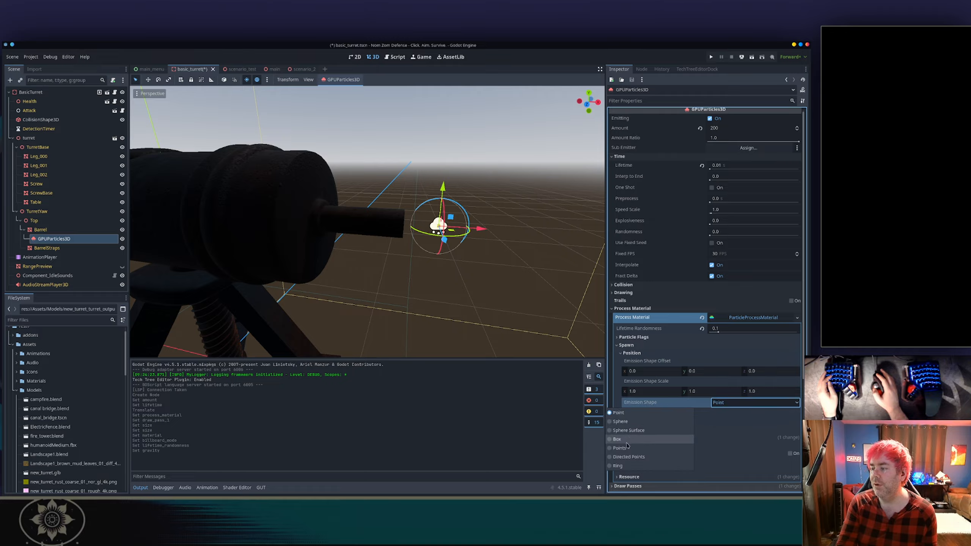
pyautogui.click(652, 465)
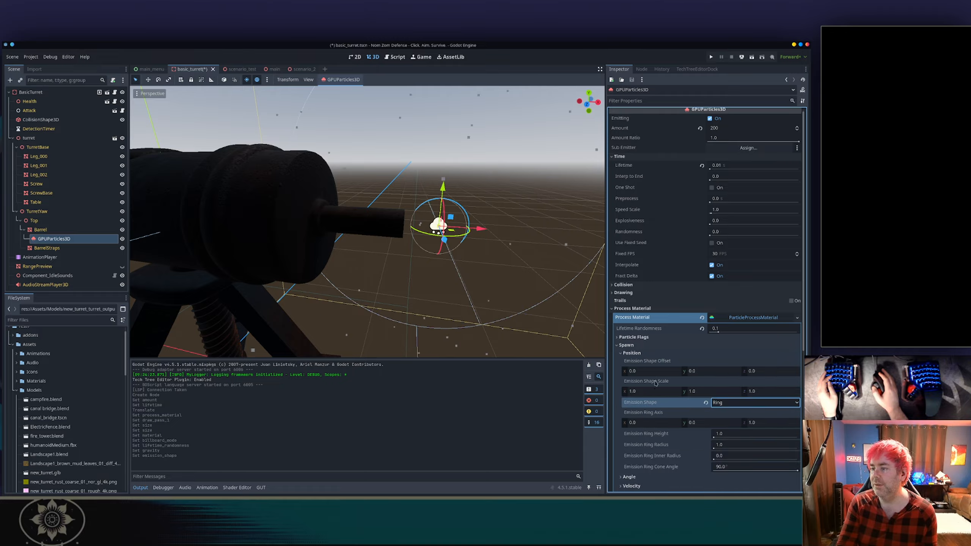
# Set the emission ring height to 0.1.
pyautogui.scroll(-5, 666, 385)
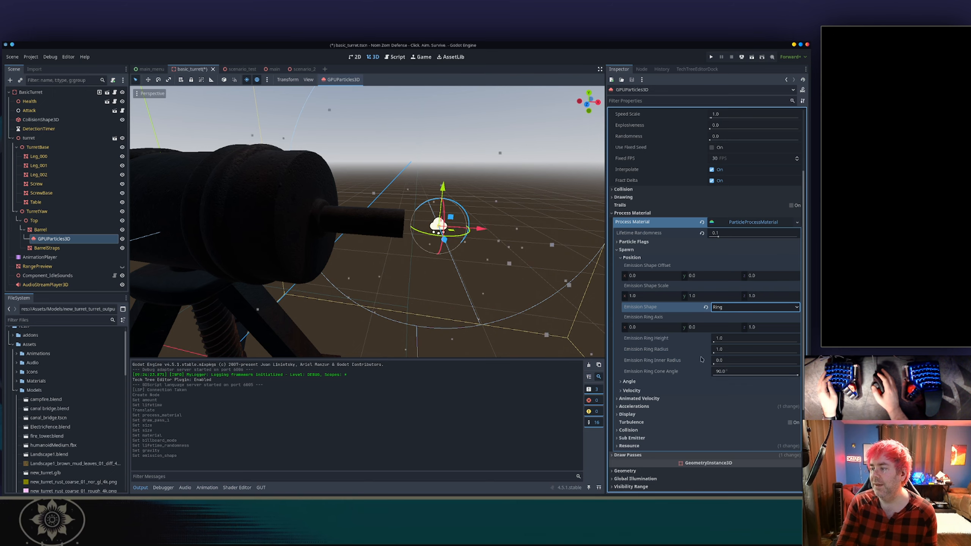
pyautogui.click(744, 339)
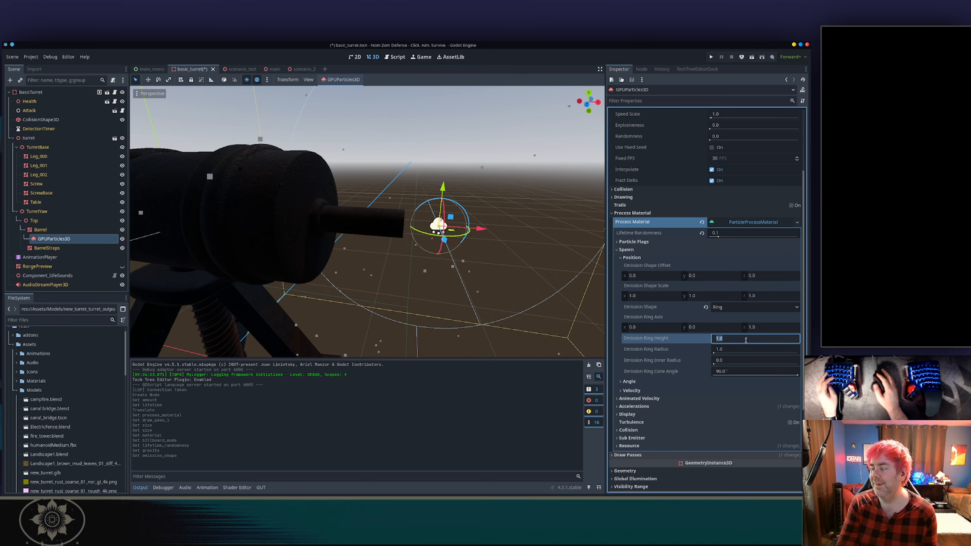
pyautogui.write('0.1')
pyautogui.press('Return')
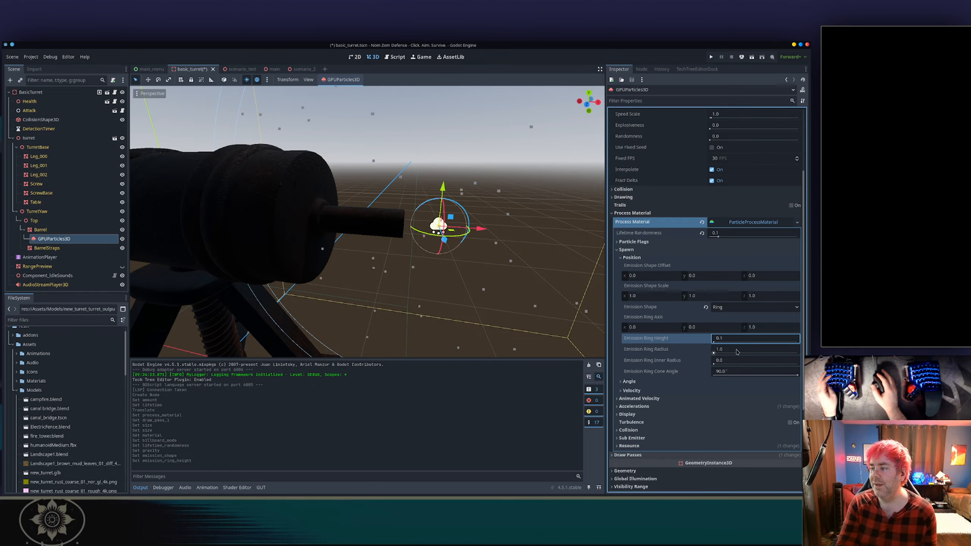
# Set the emission ring radius to 0.04.
pyautogui.click(737, 349)
pyautogui.write('0.54')
pyautogui.press('Return')
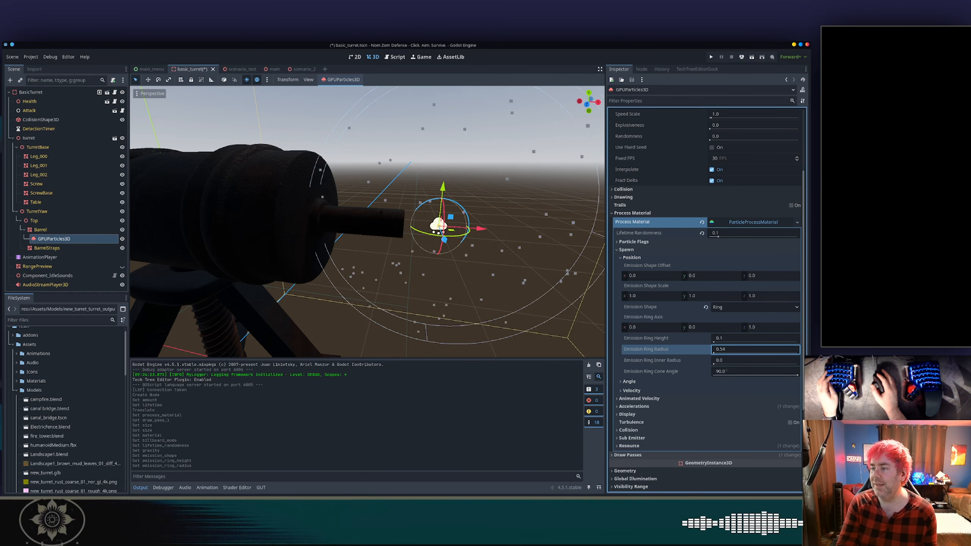
pyautogui.write('0.1')
pyautogui.press('Return')
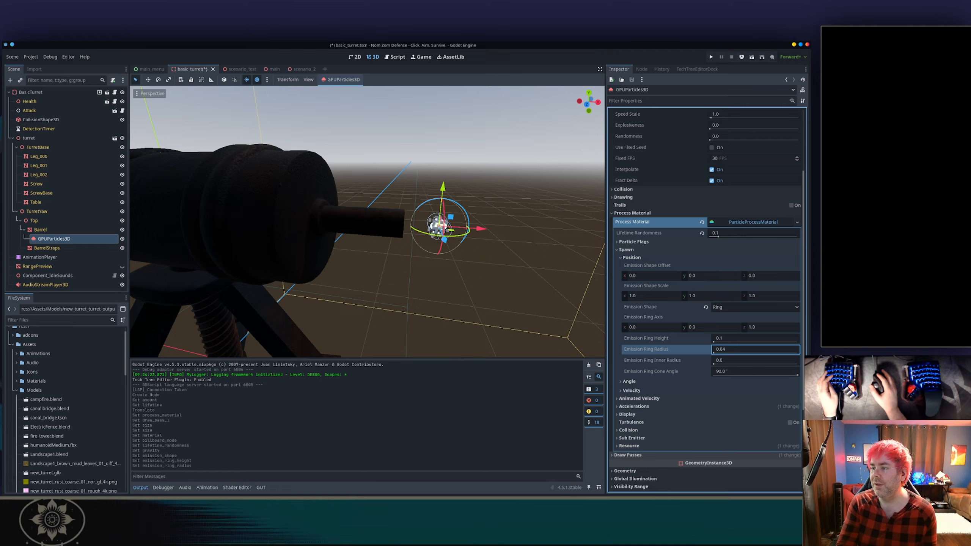
# Set the ring cone angle to about 78.9° and rotate the emitter slightly in the viewport.
pyautogui.click(734, 371)
pyautogui.moveTo(734, 370); pyautogui.dragTo(711, 371)
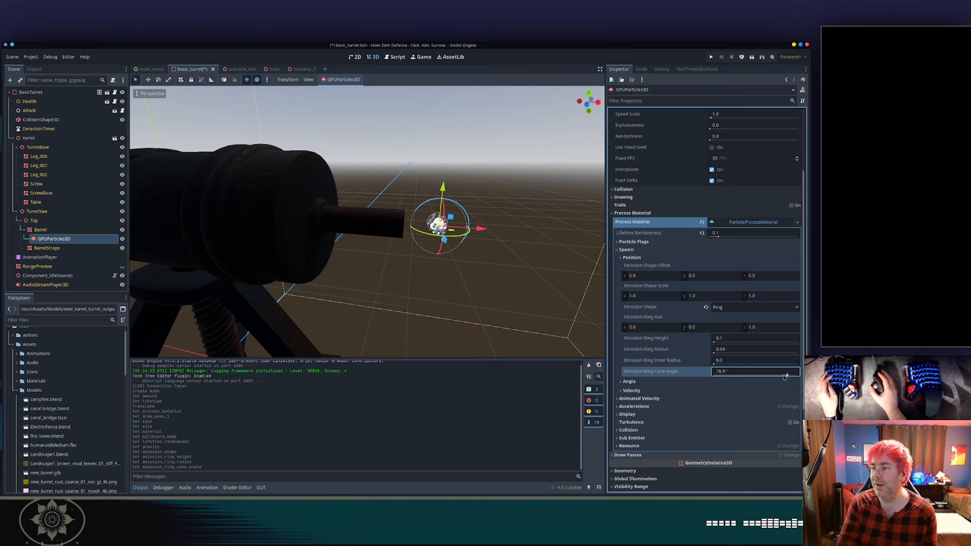
pyautogui.moveTo(469, 231); pyautogui.dragTo(443, 238)
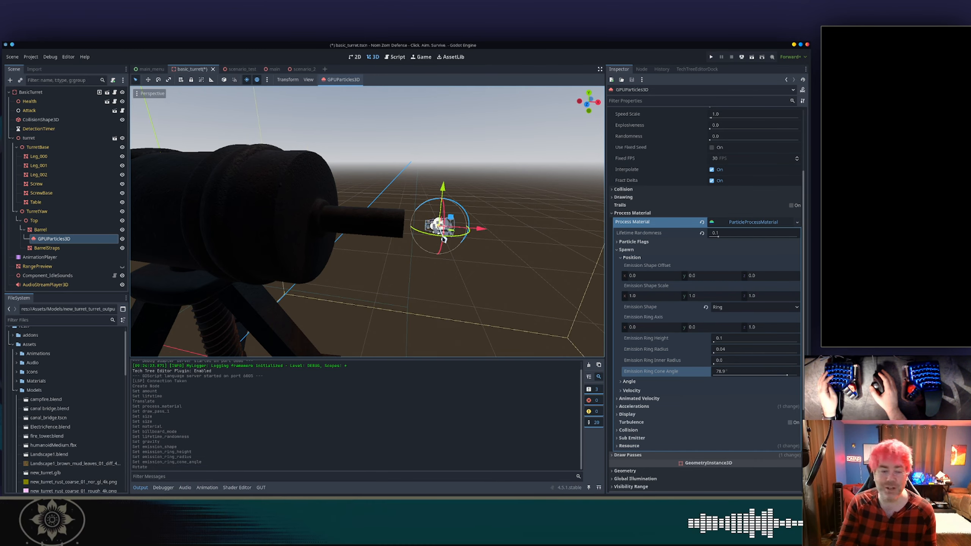